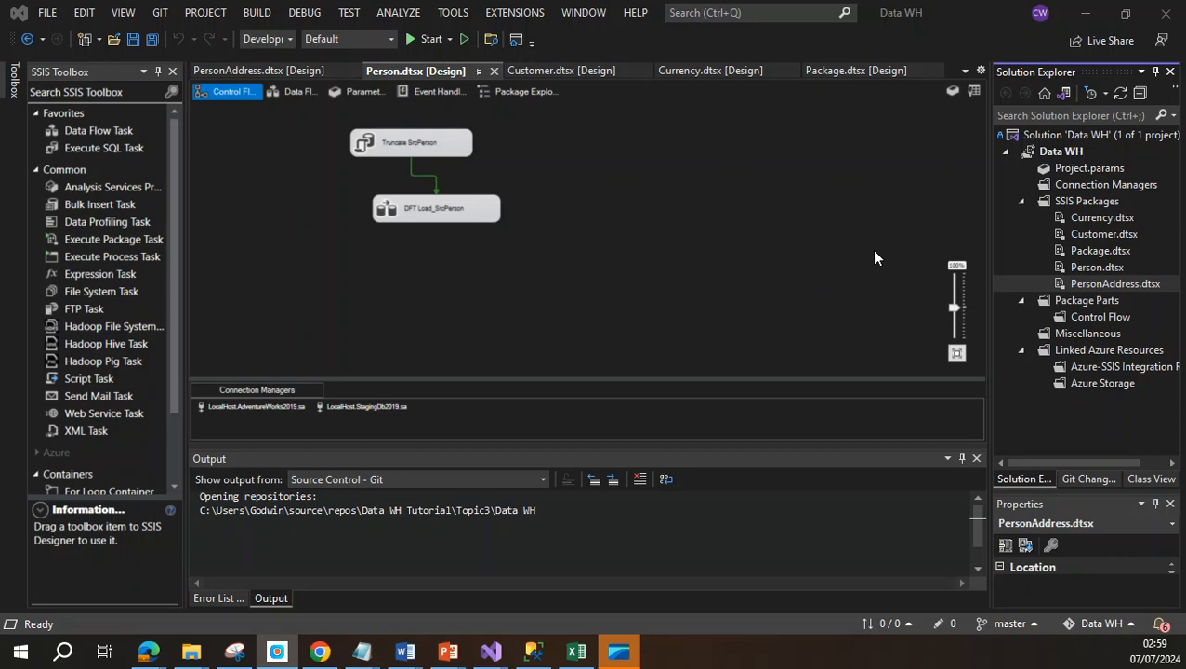
# Open the Customer.dtsx package and select its DFT Load_SrcCustomer task on the control flow
pyautogui.doubleClick(1109, 236)
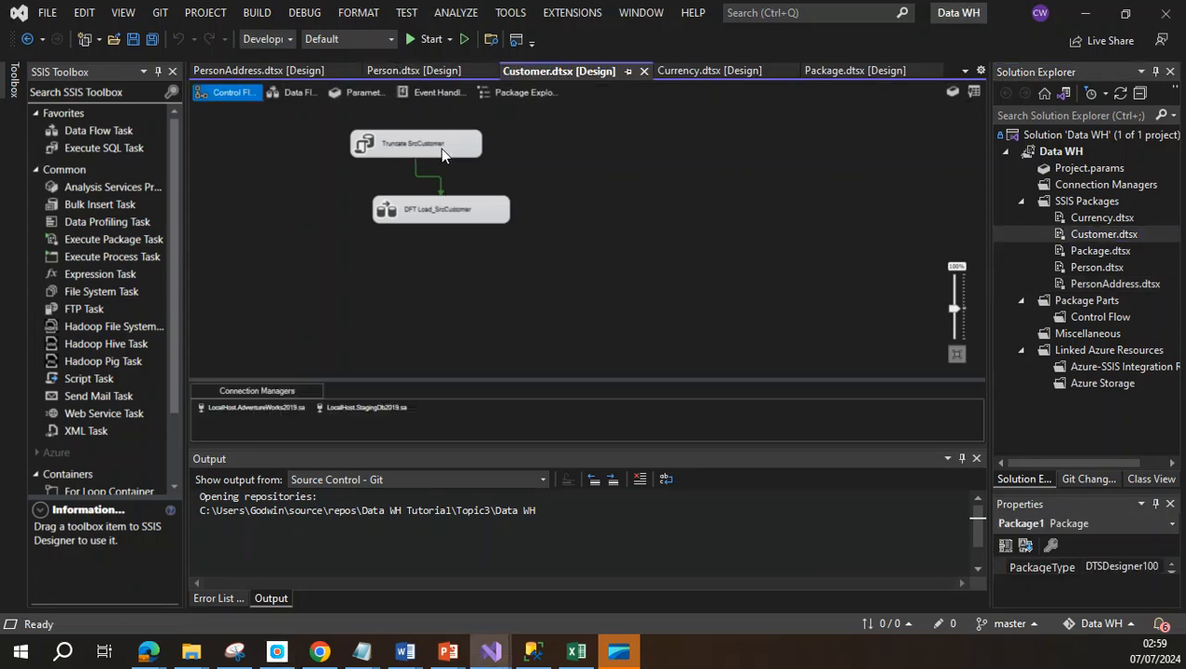
pyautogui.click(465, 213)
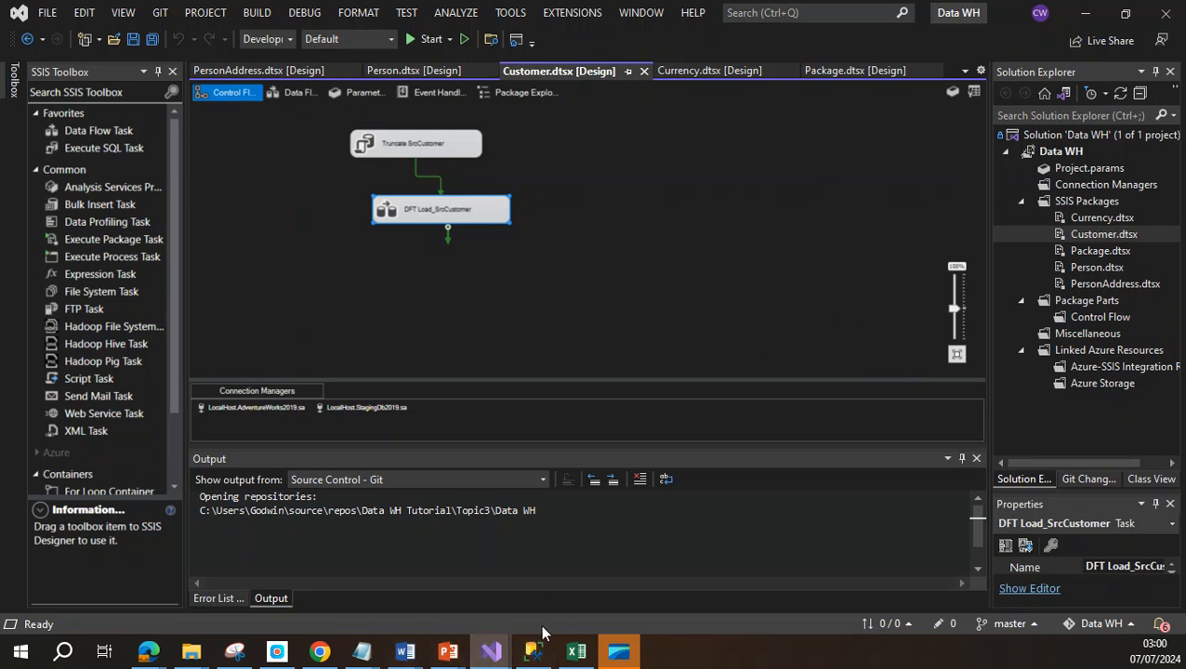
# Switch to the Data Modelling workbook in Excel and review the DimCurrency and DimCustomer source mappings
pyautogui.click(577, 654)
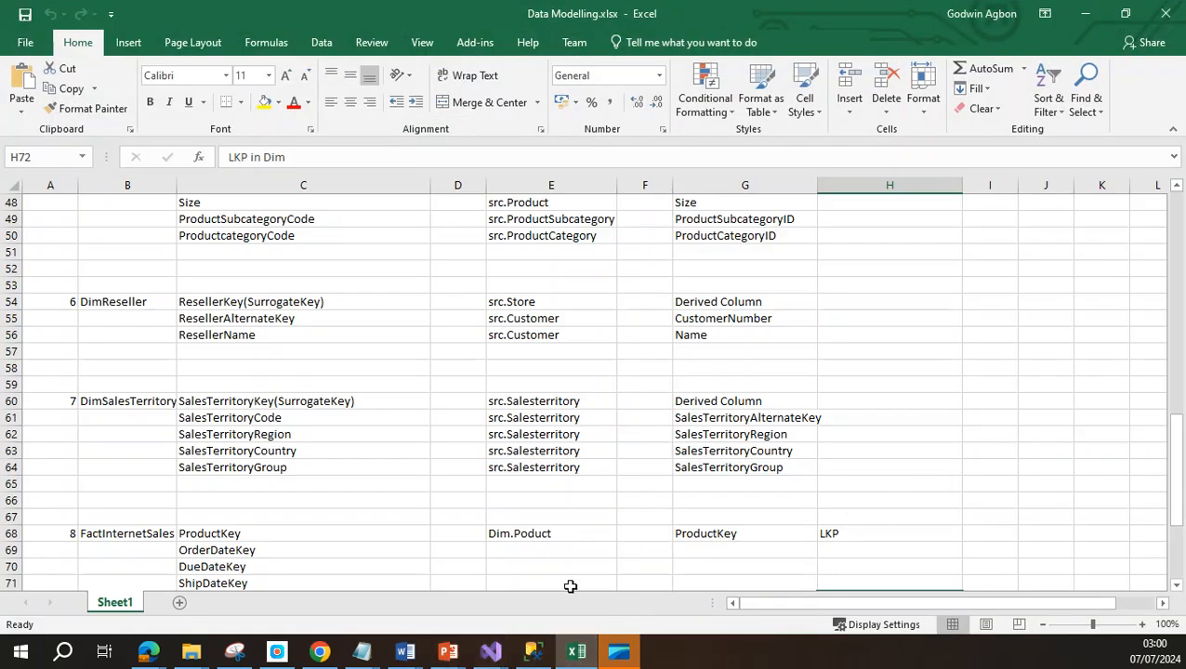
pyautogui.moveTo(1176, 444); pyautogui.dragTo(1135, 190)
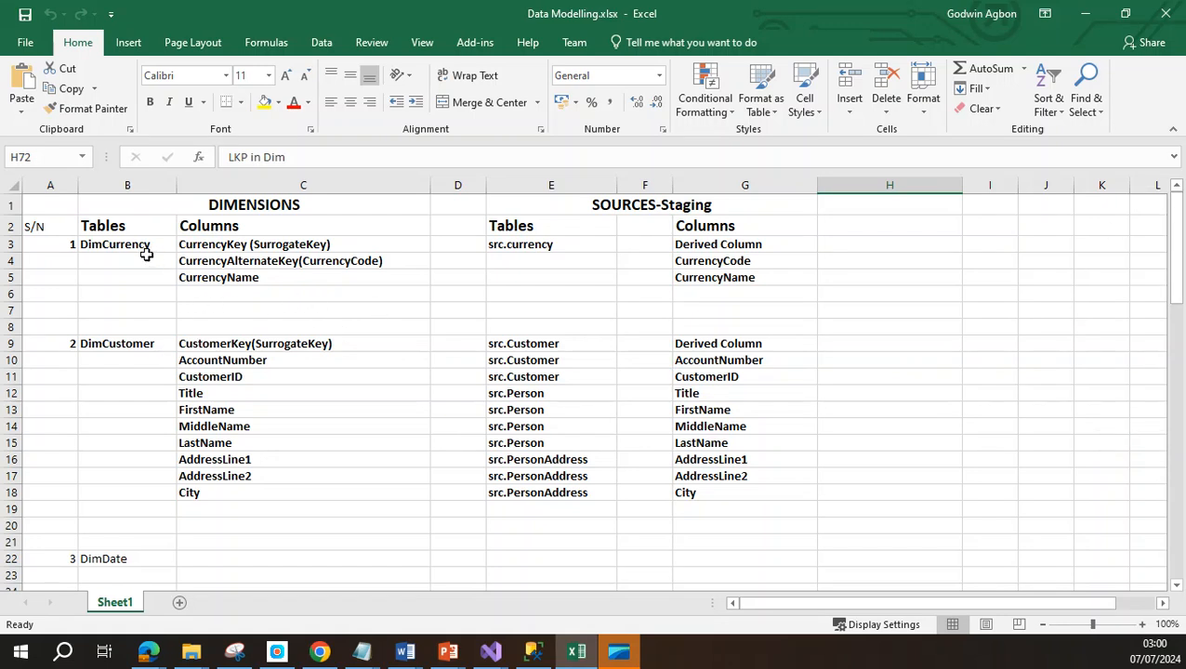
pyautogui.click(146, 247)
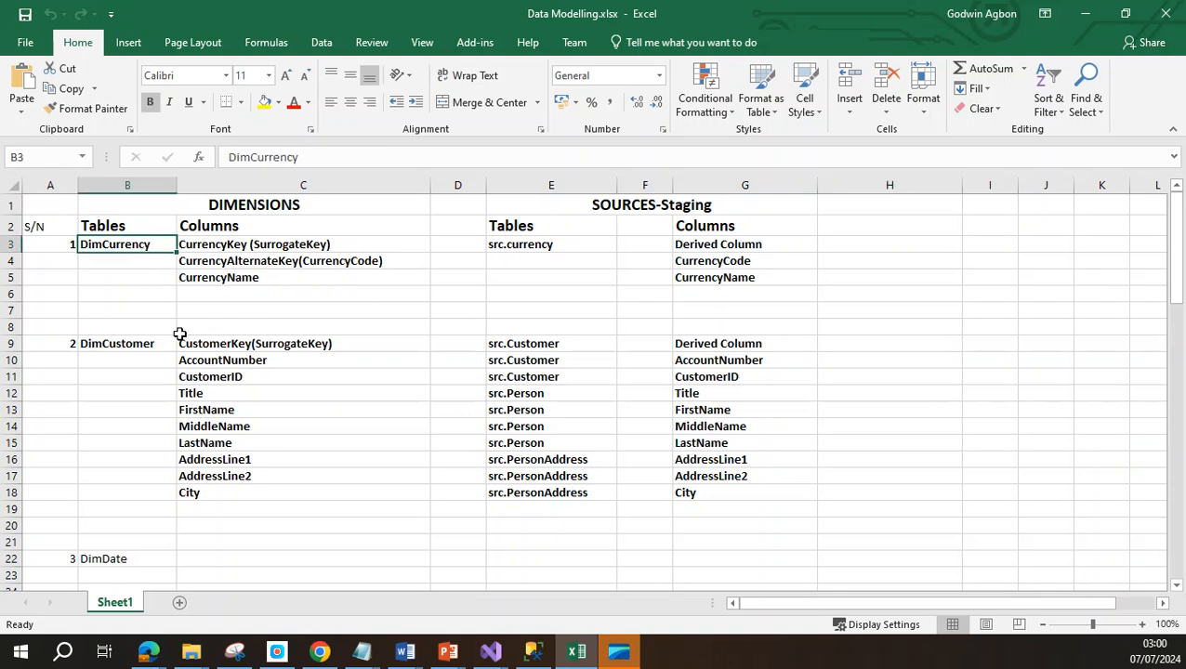
pyautogui.click(161, 350)
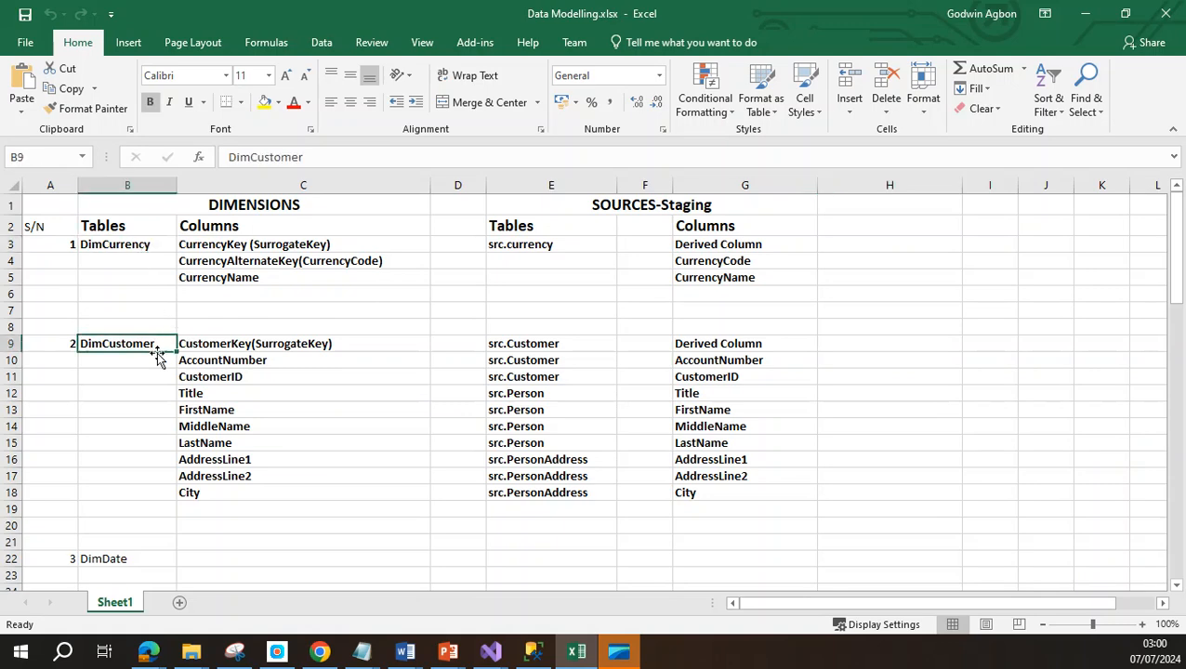
# Review the DimSalesTerritory and FactInternetSales mappings further down the data modelling sheet
pyautogui.moveTo(1173, 253); pyautogui.dragTo(1180, 504)
pyautogui.click(134, 285)
pyautogui.click(158, 396)
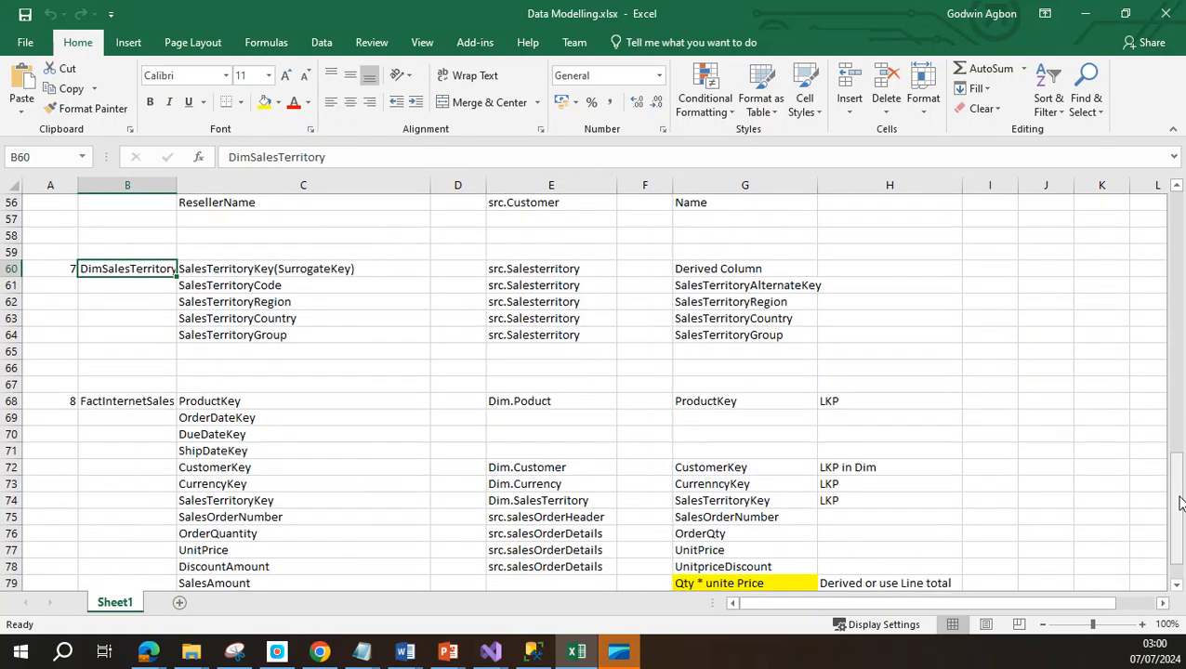
pyautogui.click(135, 400)
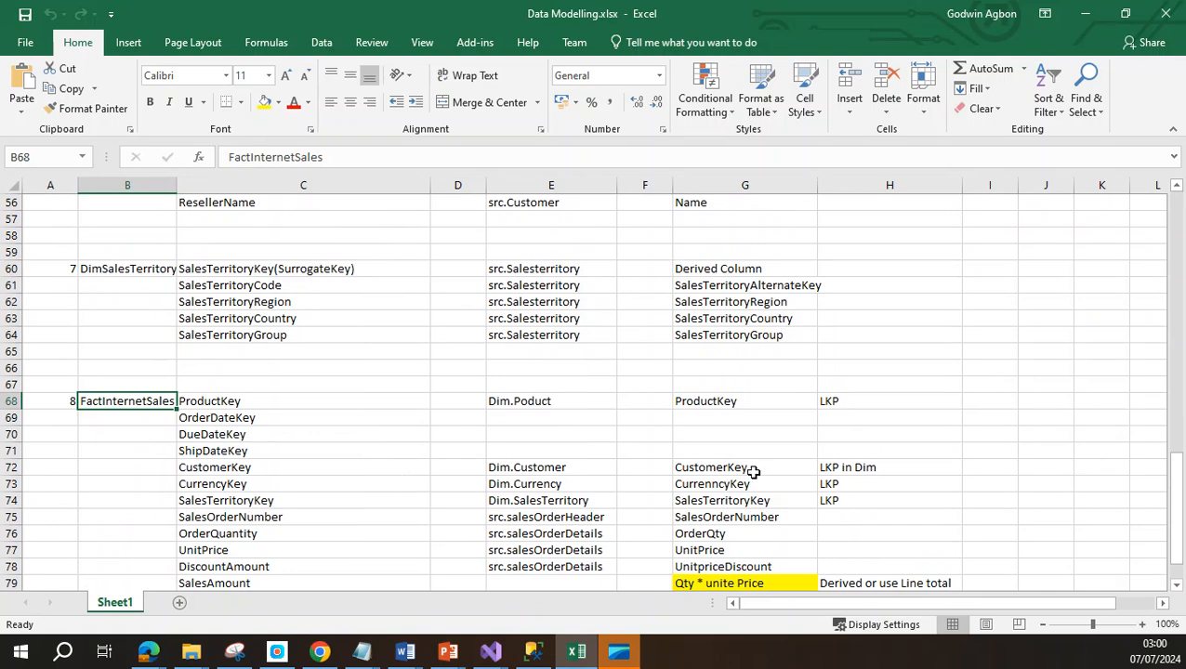
pyautogui.scroll(-1, 1037, 449)
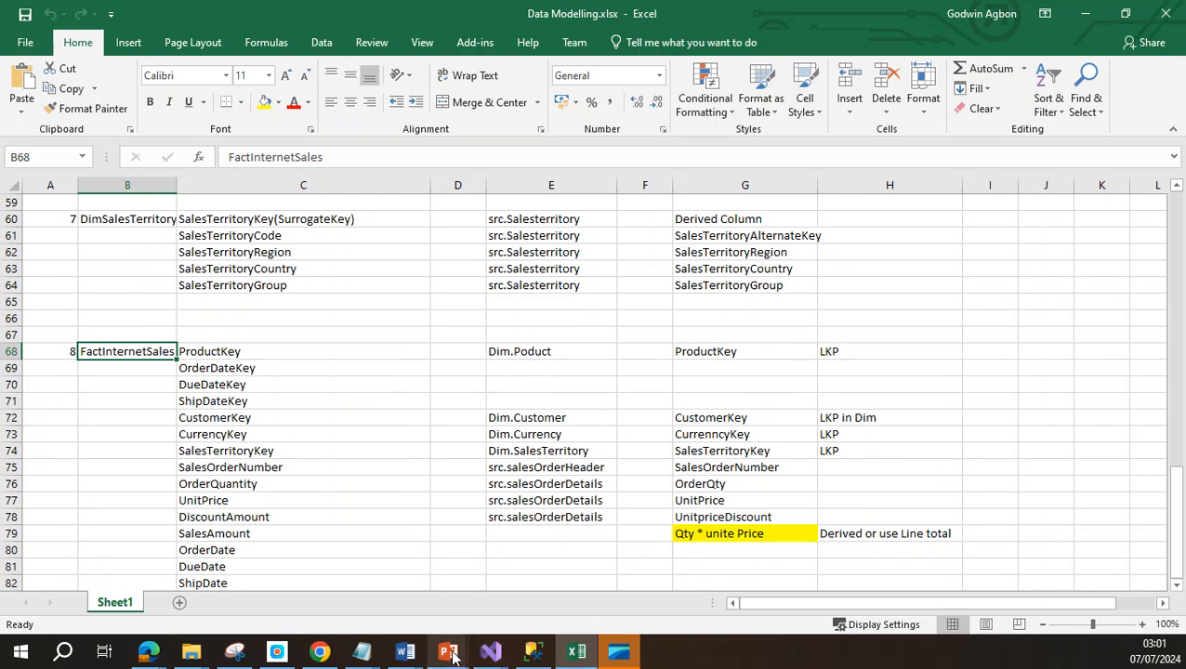
# Switch to the WebAPI presentation in PowerPoint and read the Topic 4 Data Engineering lesson outline
pyautogui.moveTo(452, 656)
pyautogui.click(513, 606)
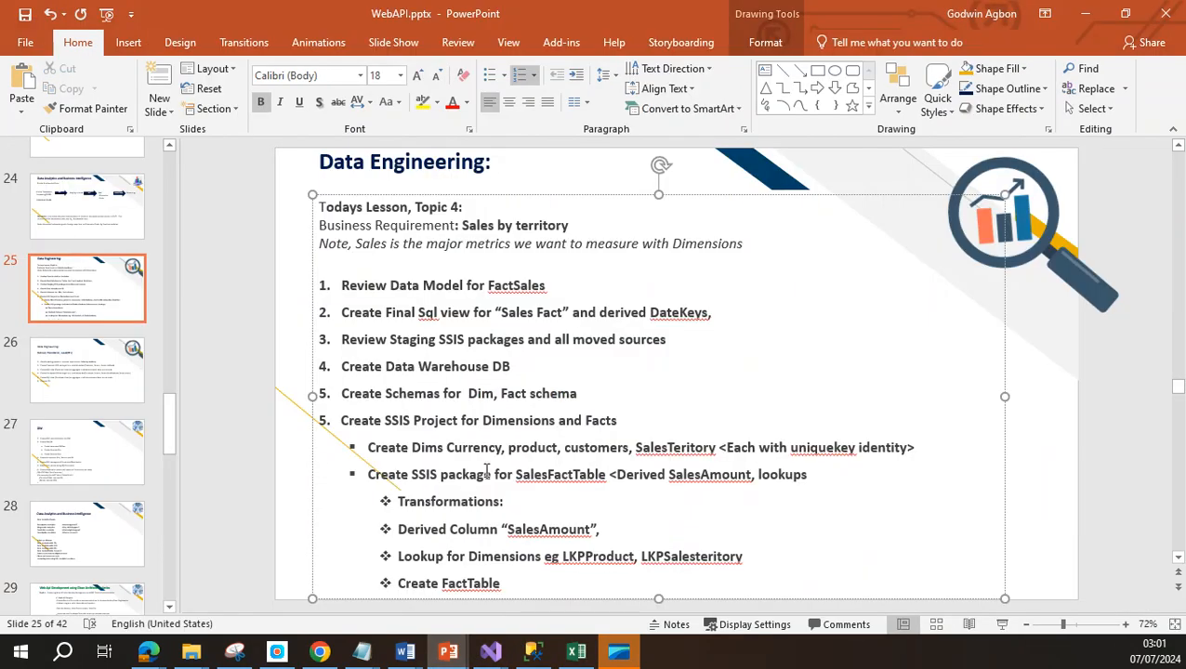
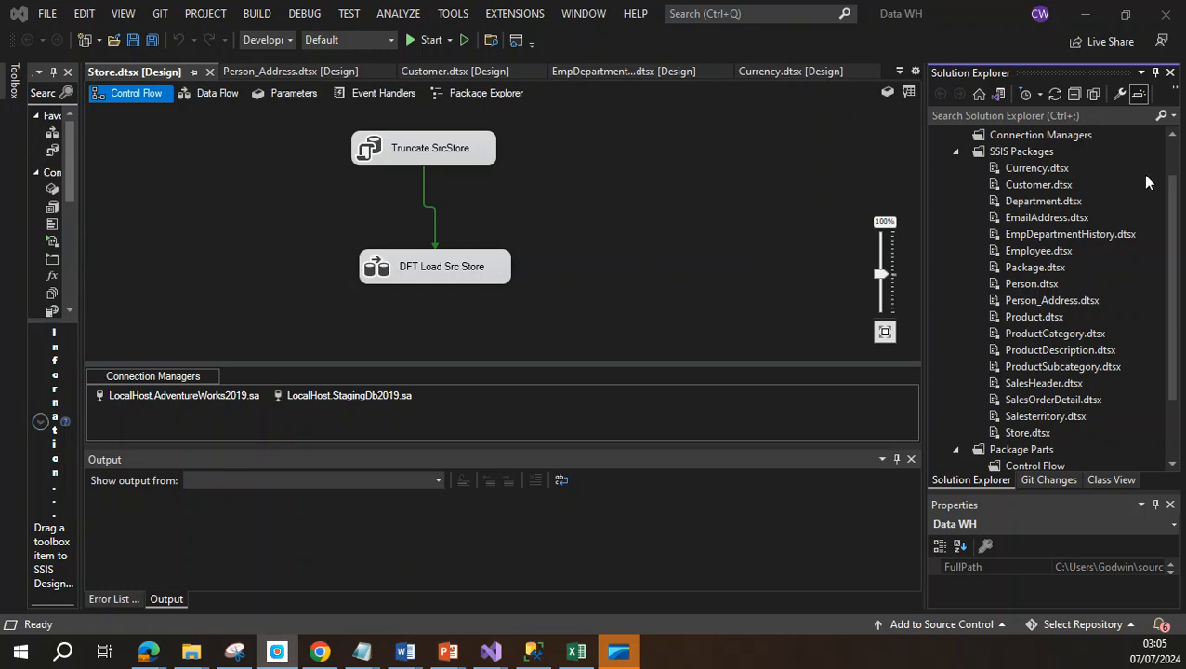
# Open the Currency, Customer and Person_Address staging packages in Visual Studio to inspect their control flows
pyautogui.doubleClick(1038, 171)
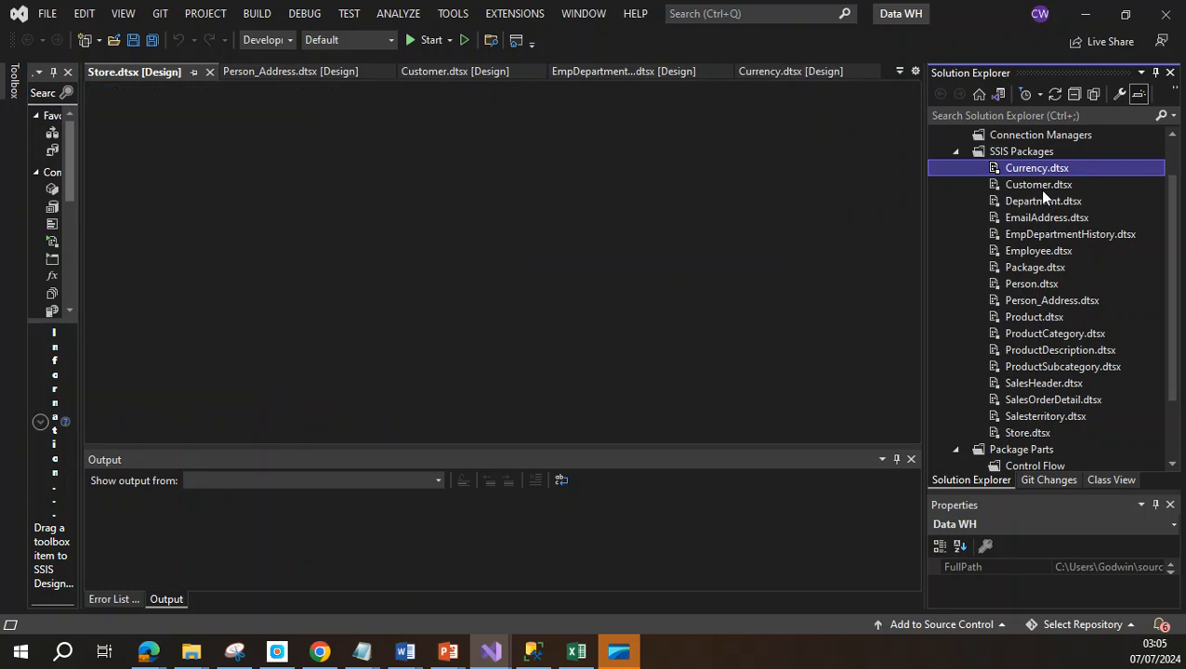
pyautogui.doubleClick(1038, 185)
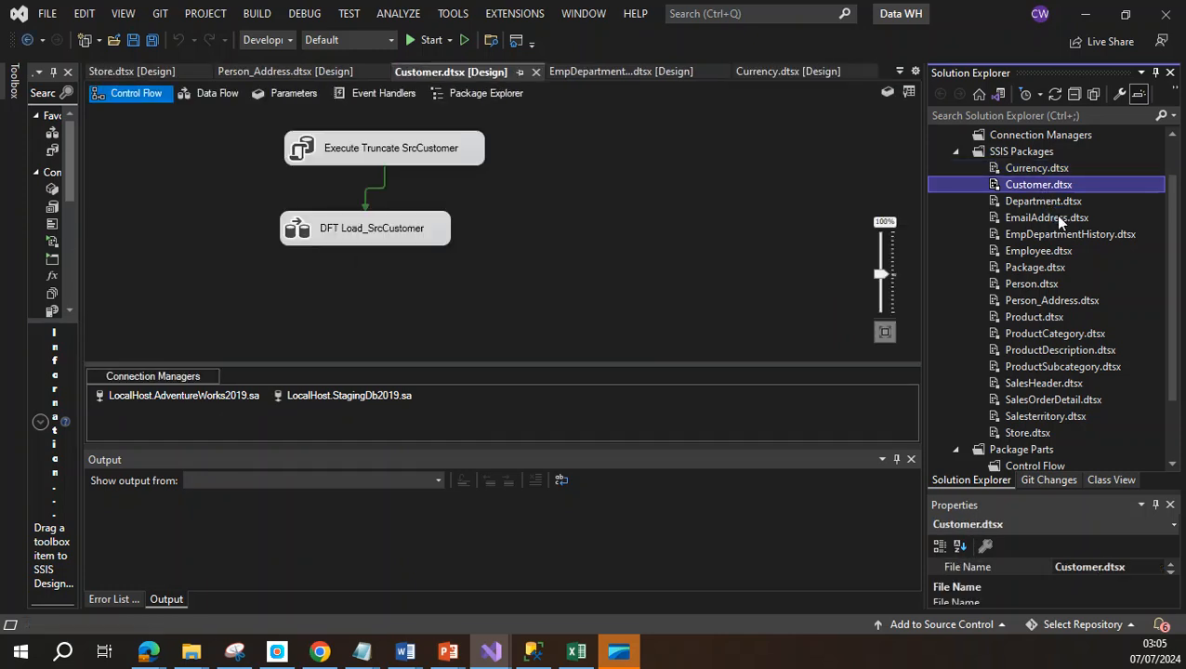
pyautogui.click(1031, 284)
pyautogui.doubleClick(1034, 302)
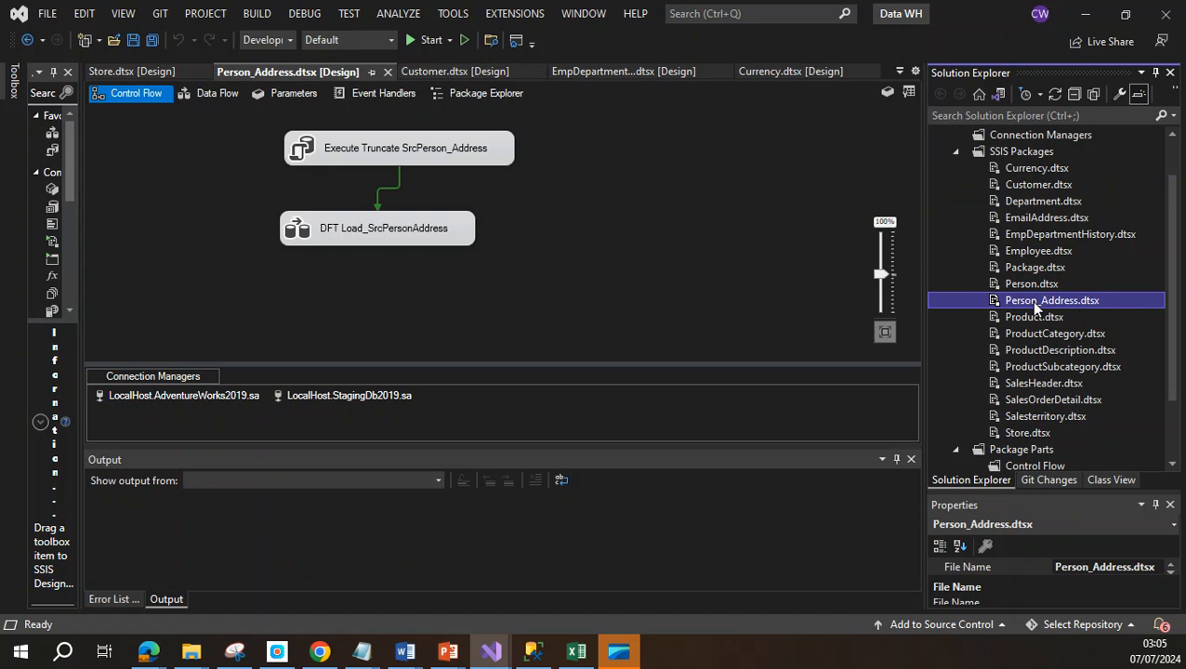
# Go through the Employee, Product, ProductCategory, ProductDescription, ProductSubcategory, SalesHeader and SalesOrderDetail packages in the Data WH project
pyautogui.click(1044, 251)
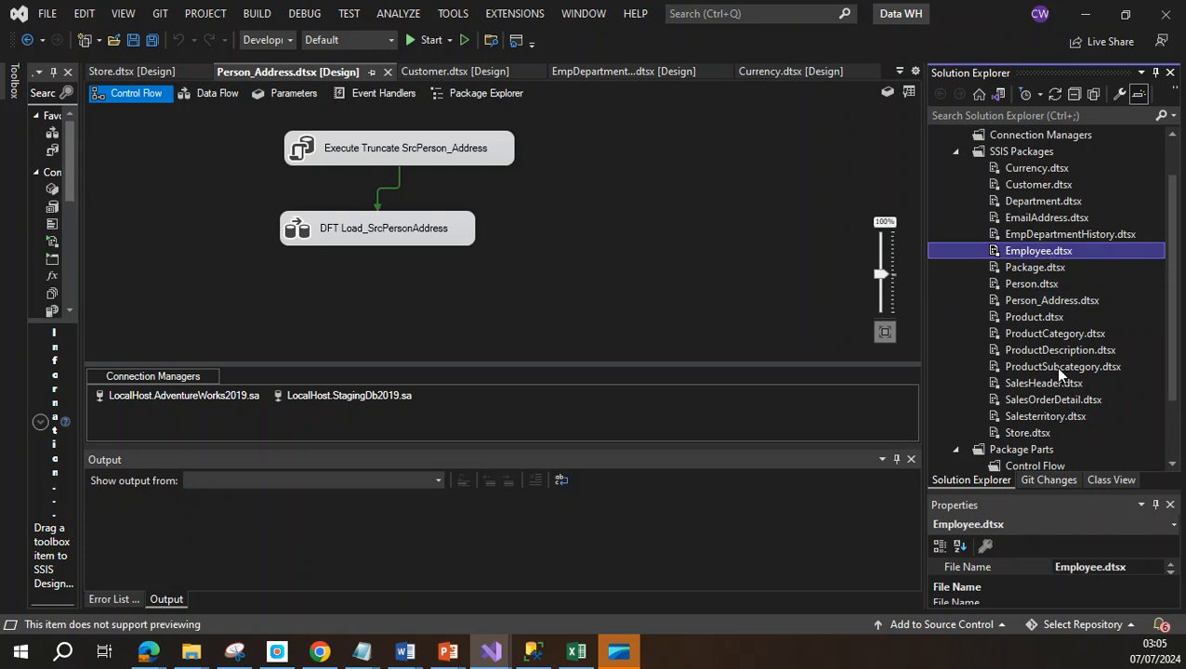
pyautogui.click(1031, 316)
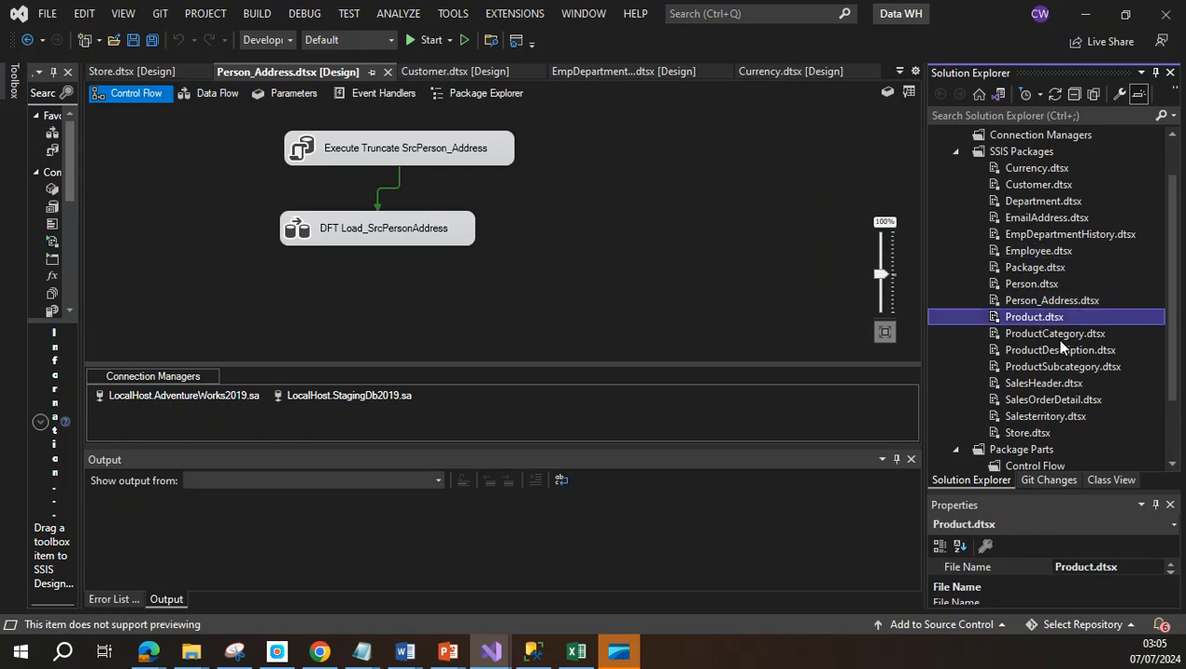
pyautogui.click(1054, 334)
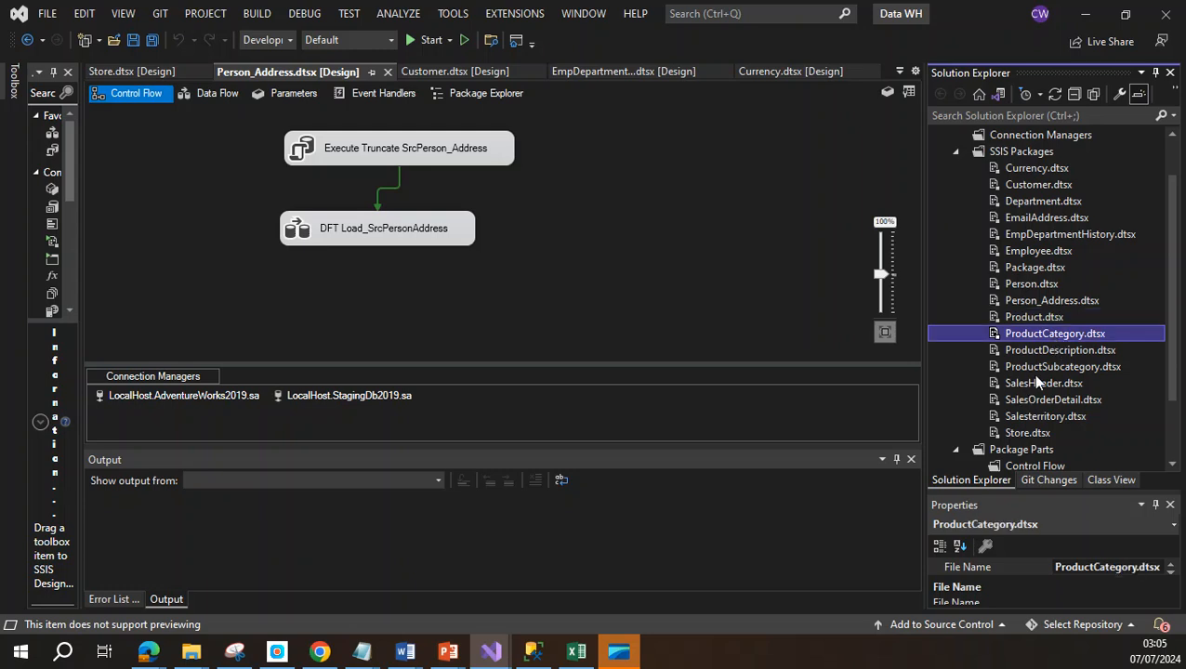
pyautogui.click(1054, 353)
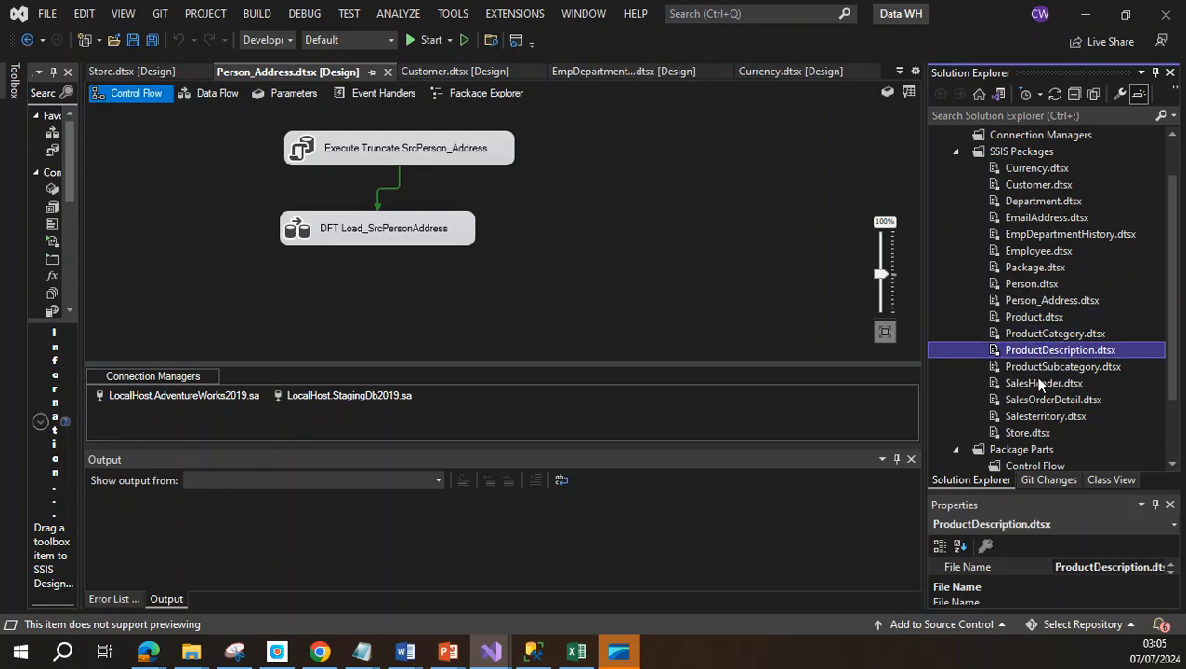
pyautogui.click(1047, 368)
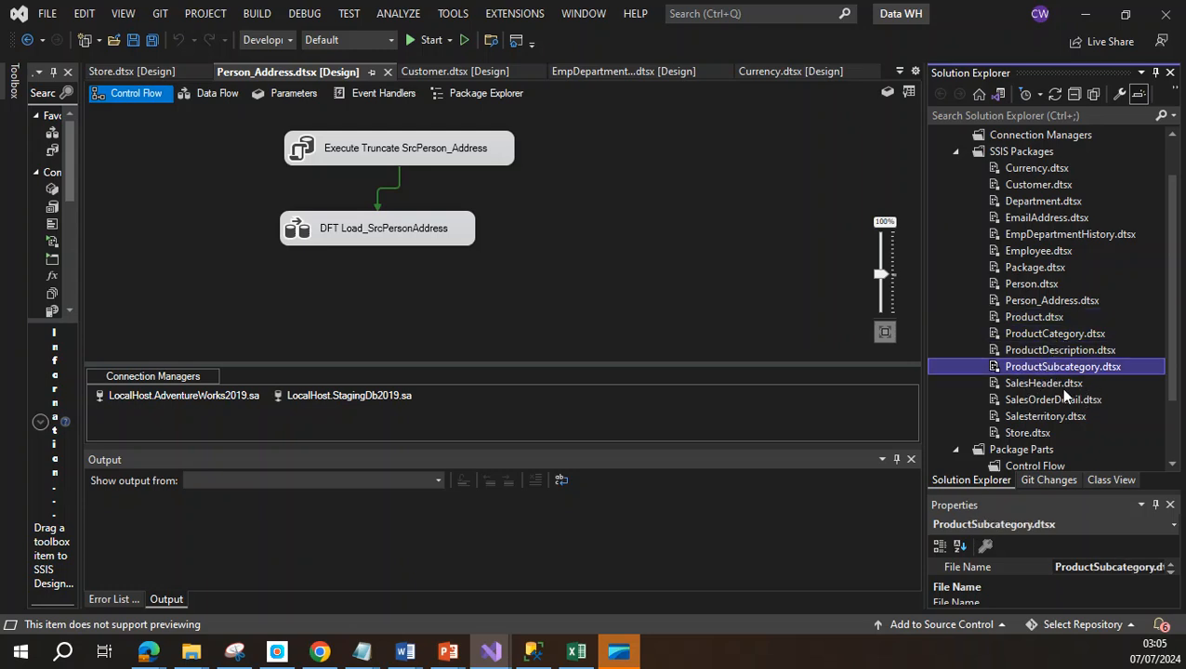
pyautogui.click(1041, 385)
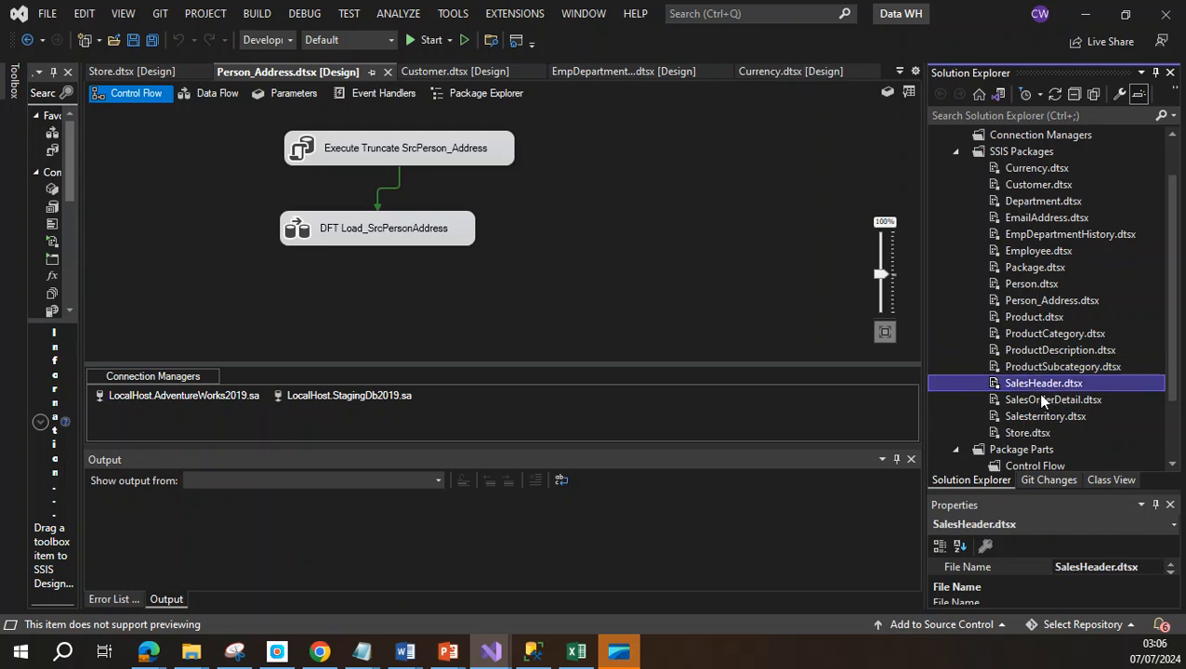
pyautogui.click(1044, 401)
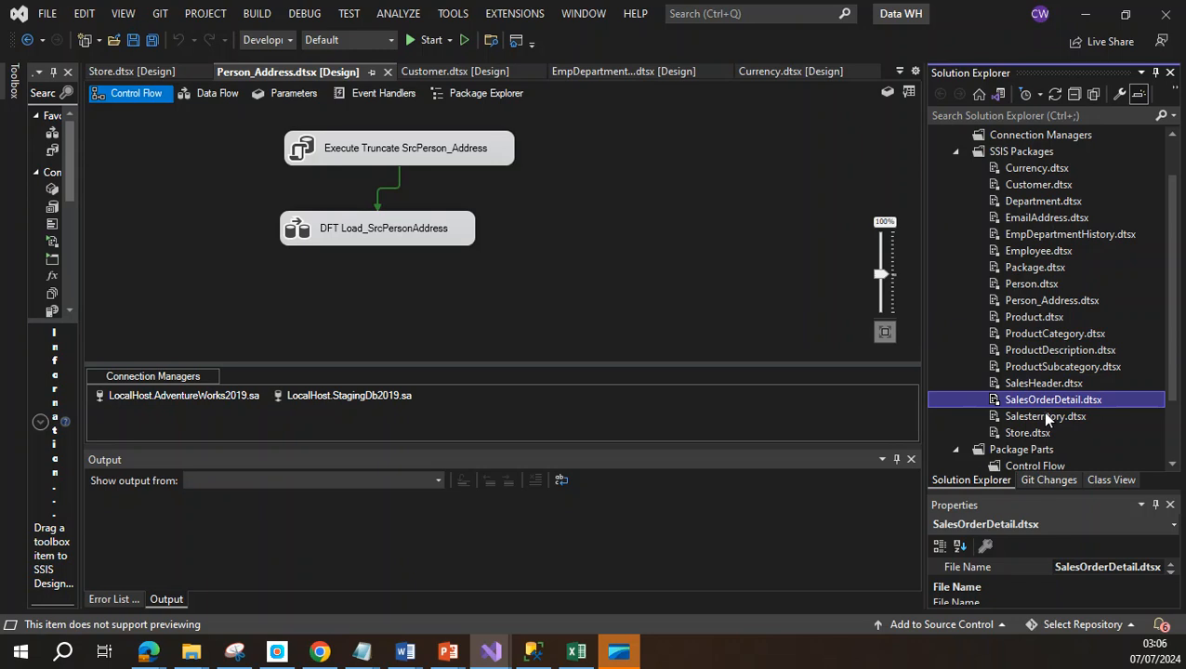
# Switch to SQL Server Management Studio and expand the AdventureWorks2019 source database
pyautogui.click(533, 650)
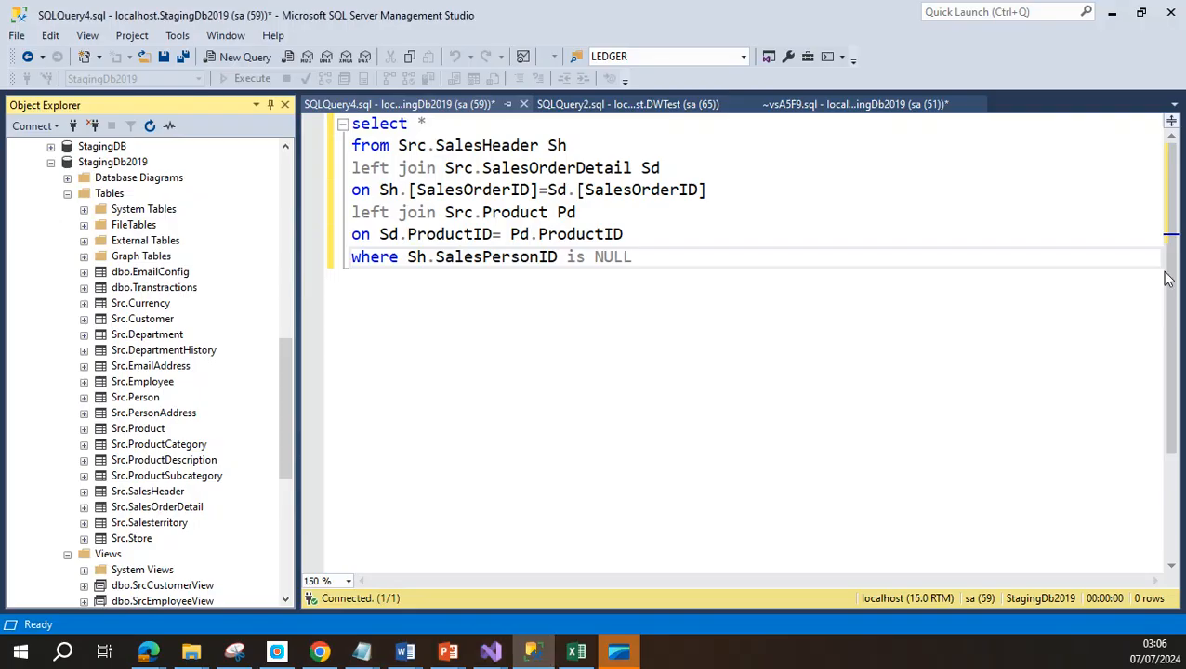
pyautogui.moveTo(286, 400); pyautogui.dragTo(283, 184)
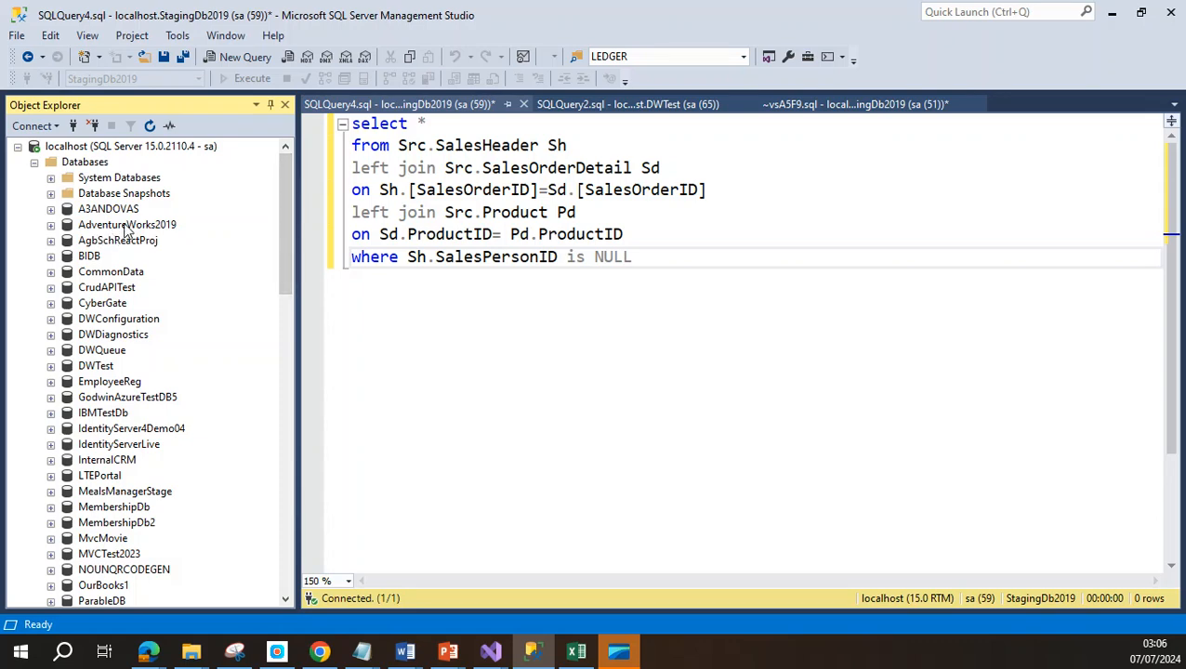
pyautogui.click(50, 225)
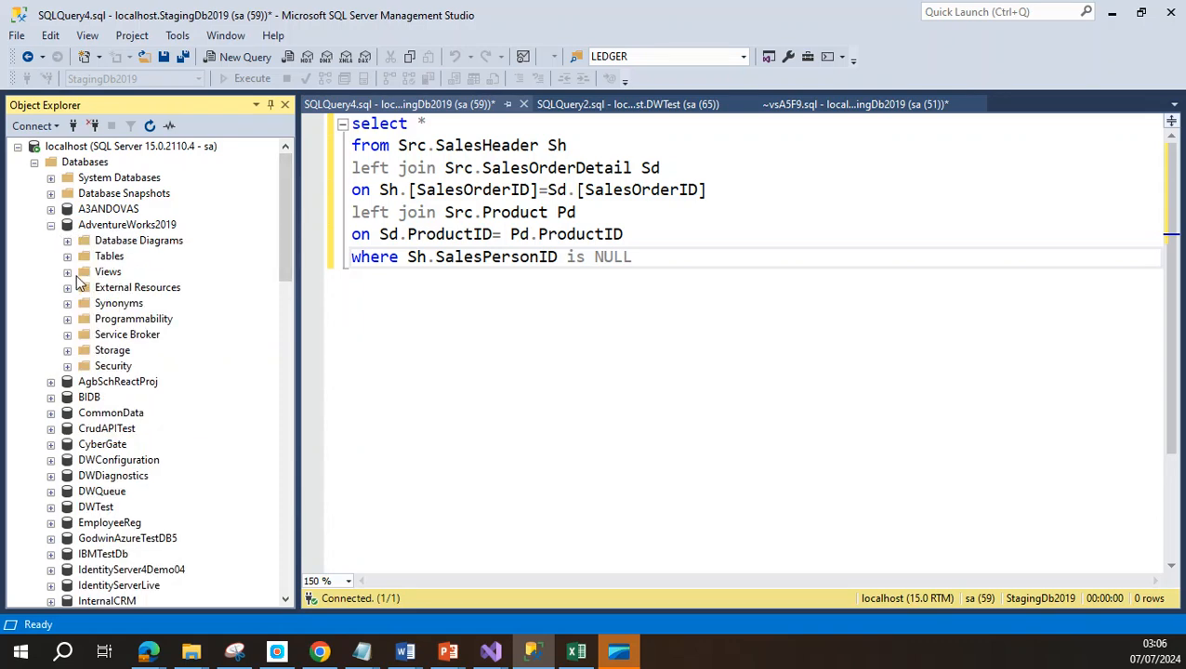
# Return to Visual Studio and select the Customer.dtsx package followed by Product.dtsx in the project
pyautogui.click(1110, 18)
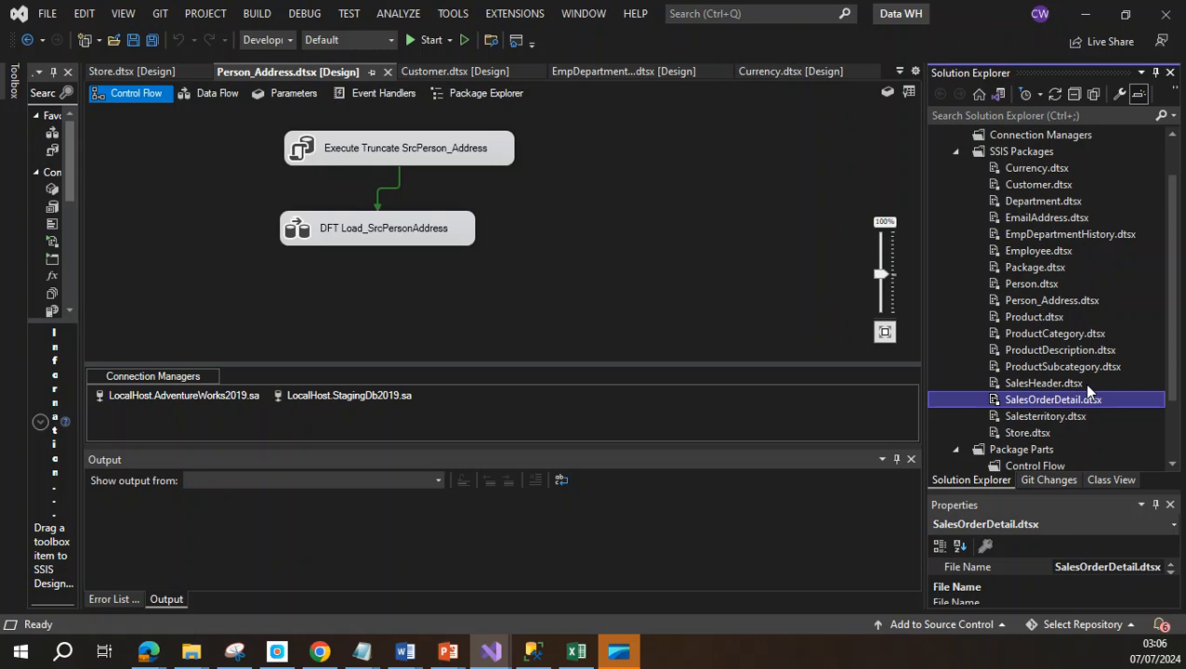
pyautogui.click(1038, 185)
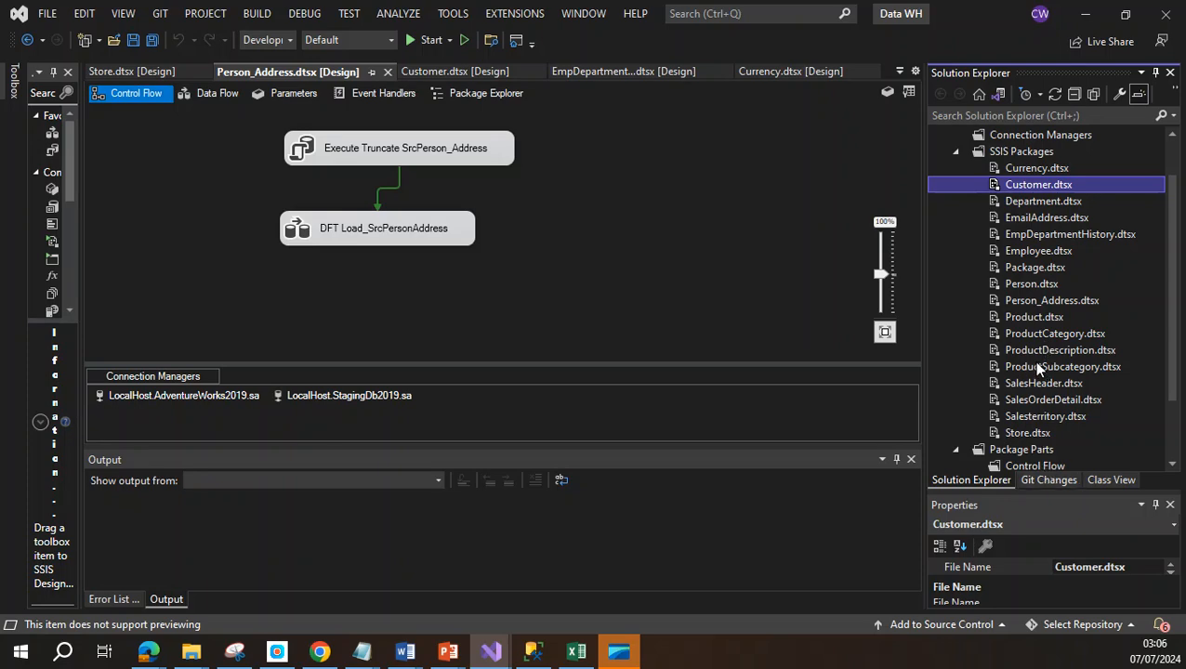
pyautogui.click(1028, 318)
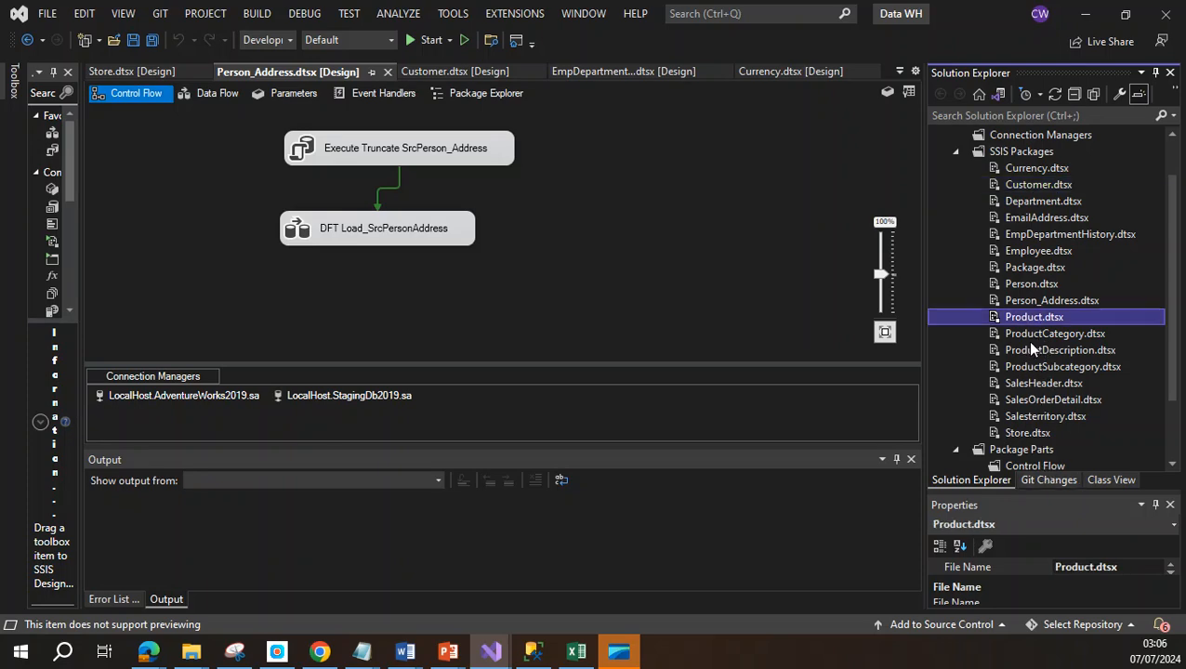
# Switch to SQL Server Management Studio, list the AdventureWorks2019 tables and locate Person.Person and Production.Product
pyautogui.click(532, 651)
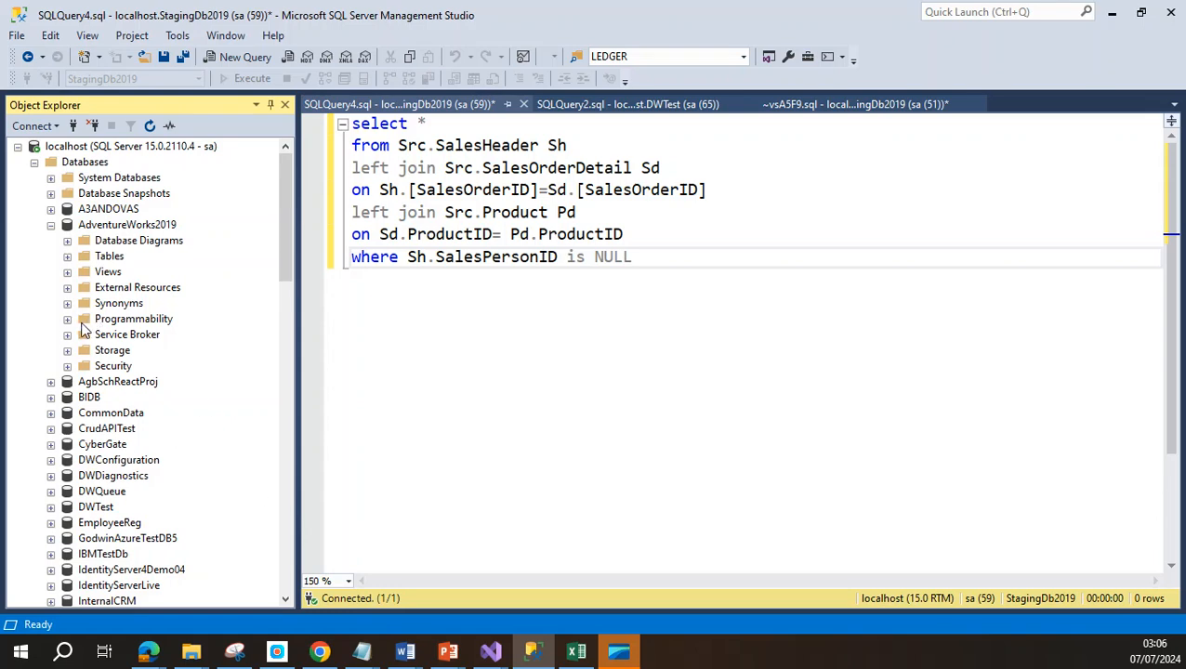
pyautogui.click(67, 258)
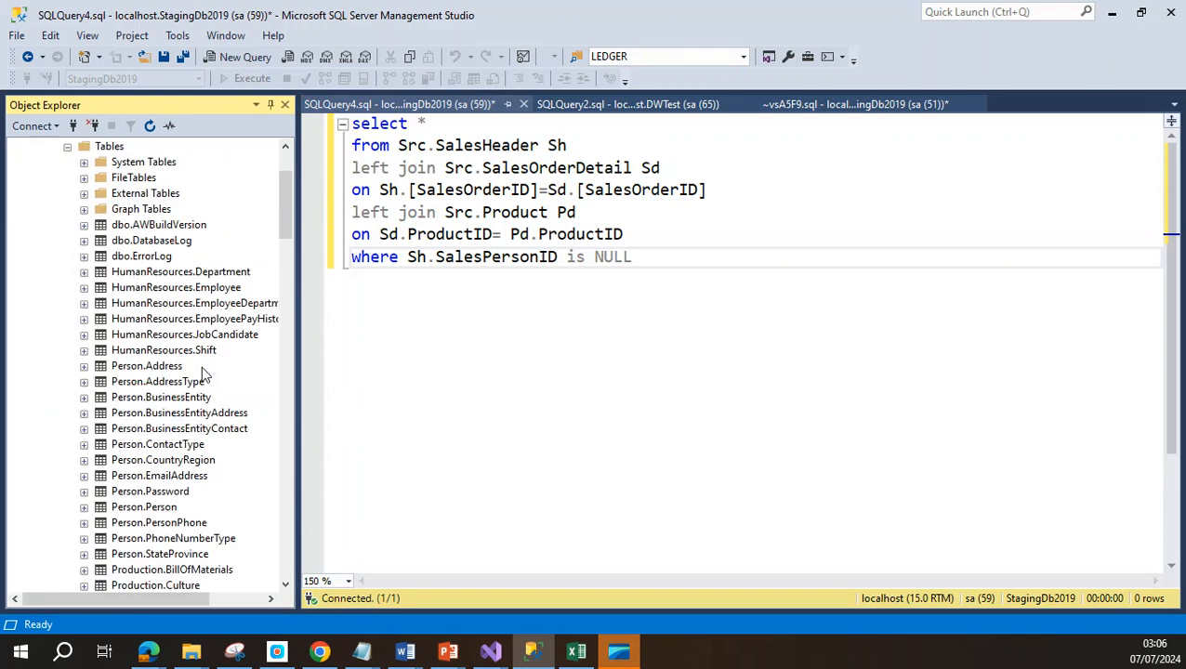
pyautogui.scroll(-1, 180, 500)
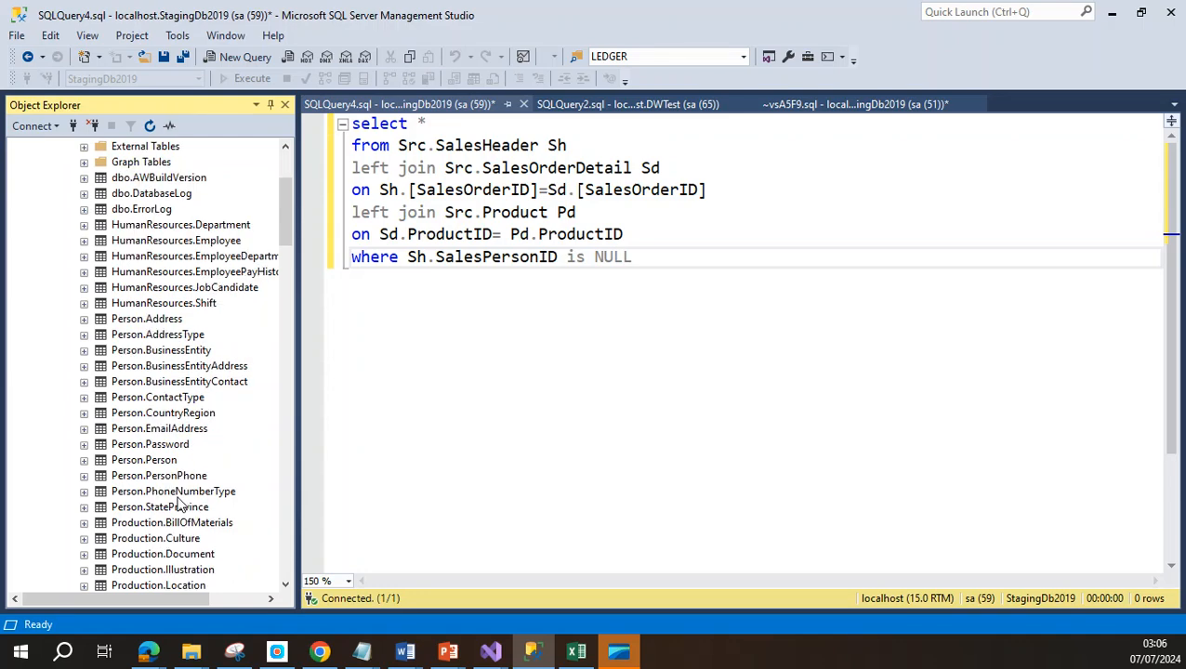
pyautogui.scroll(-1, 180, 502)
pyautogui.click(160, 414)
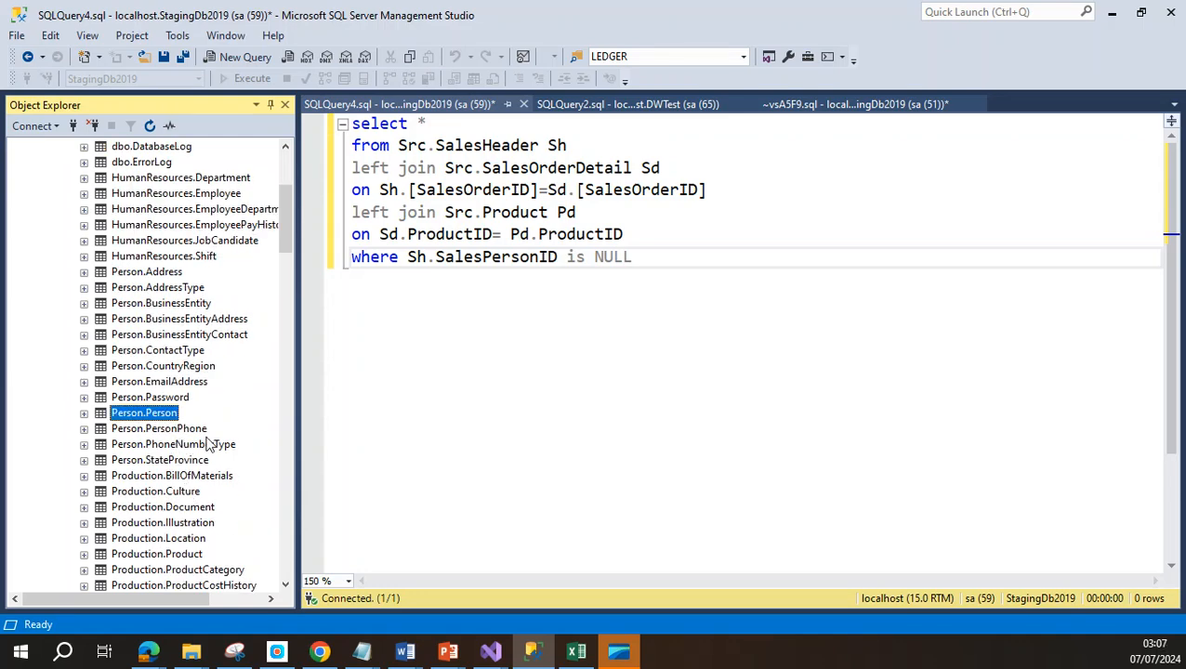
pyautogui.scroll(-2, 208, 460)
pyautogui.scroll(-1, 208, 462)
pyautogui.click(184, 415)
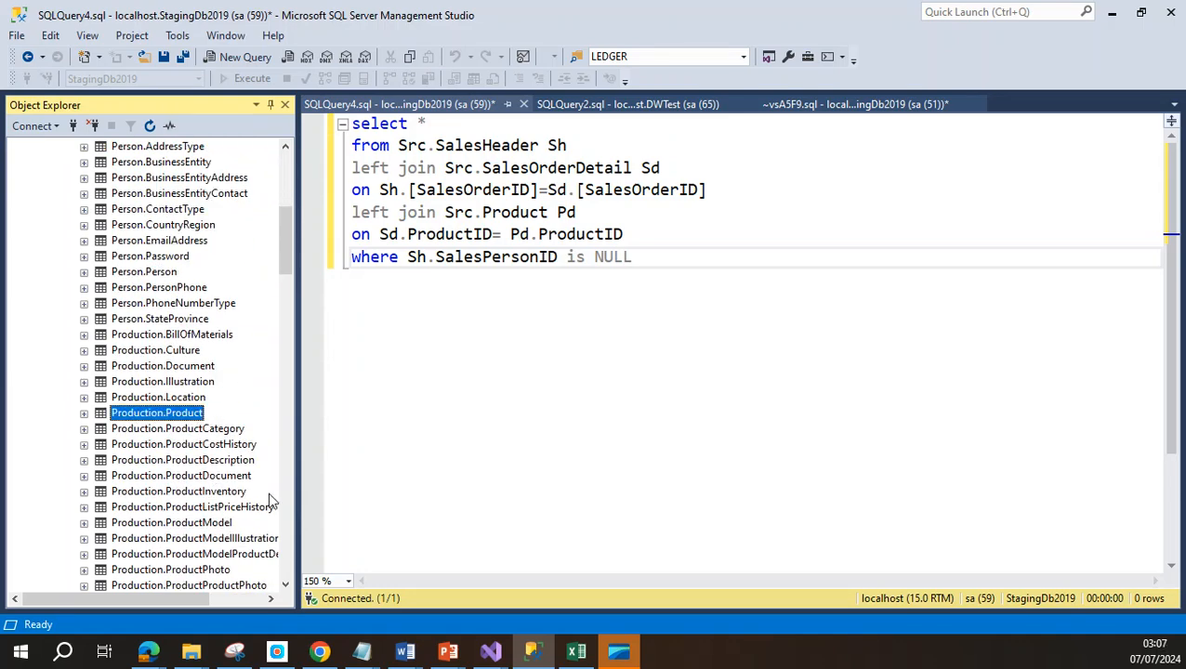
# Locate the Sales.SalesPerson and Sales.SalesOrderDetail tables in the AdventureWorks2019 database
pyautogui.scroll(-2, 264, 501)
pyautogui.scroll(-8, 257, 509)
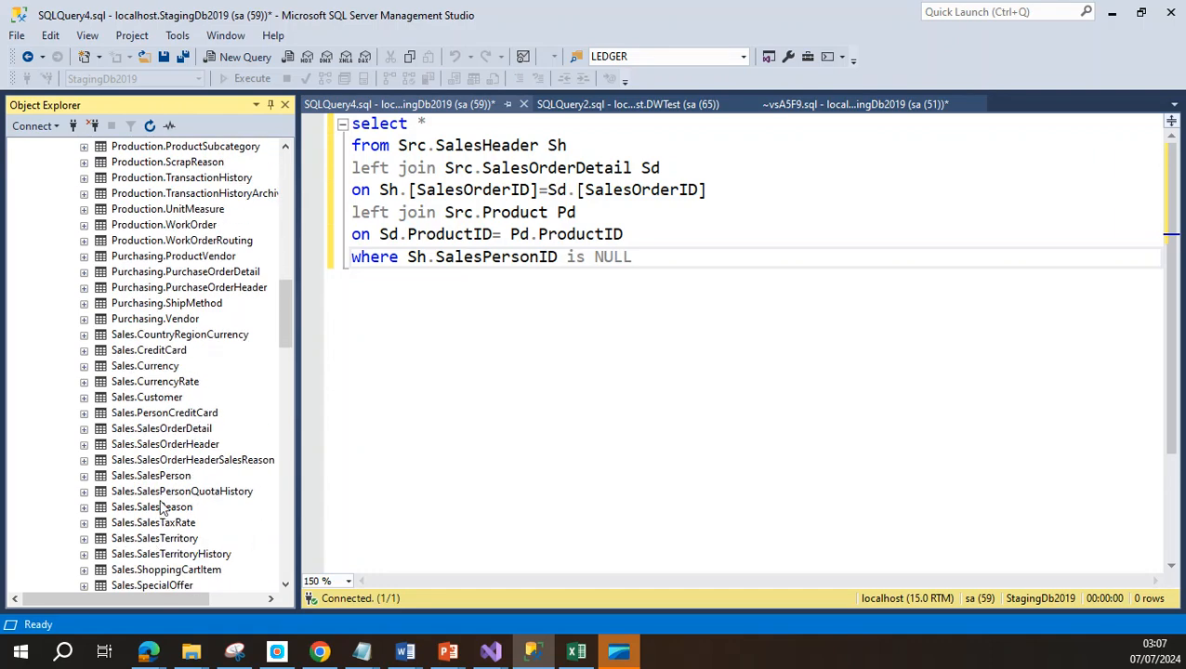
pyautogui.click(160, 477)
pyautogui.scroll(-2, 163, 482)
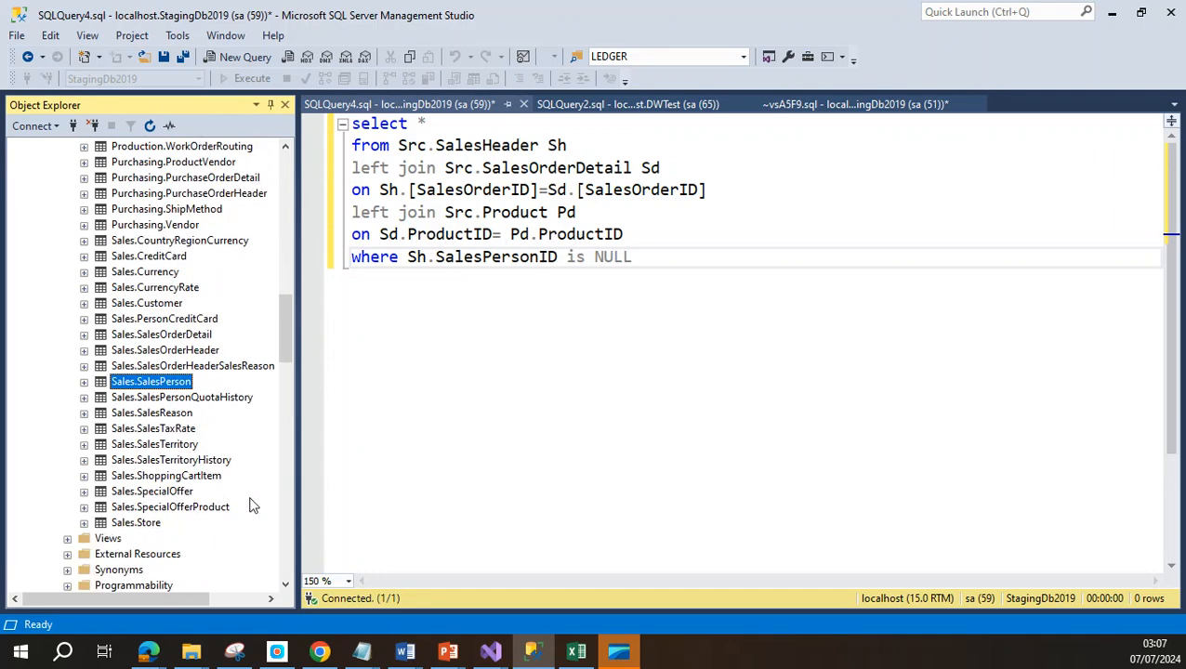
pyautogui.click(184, 338)
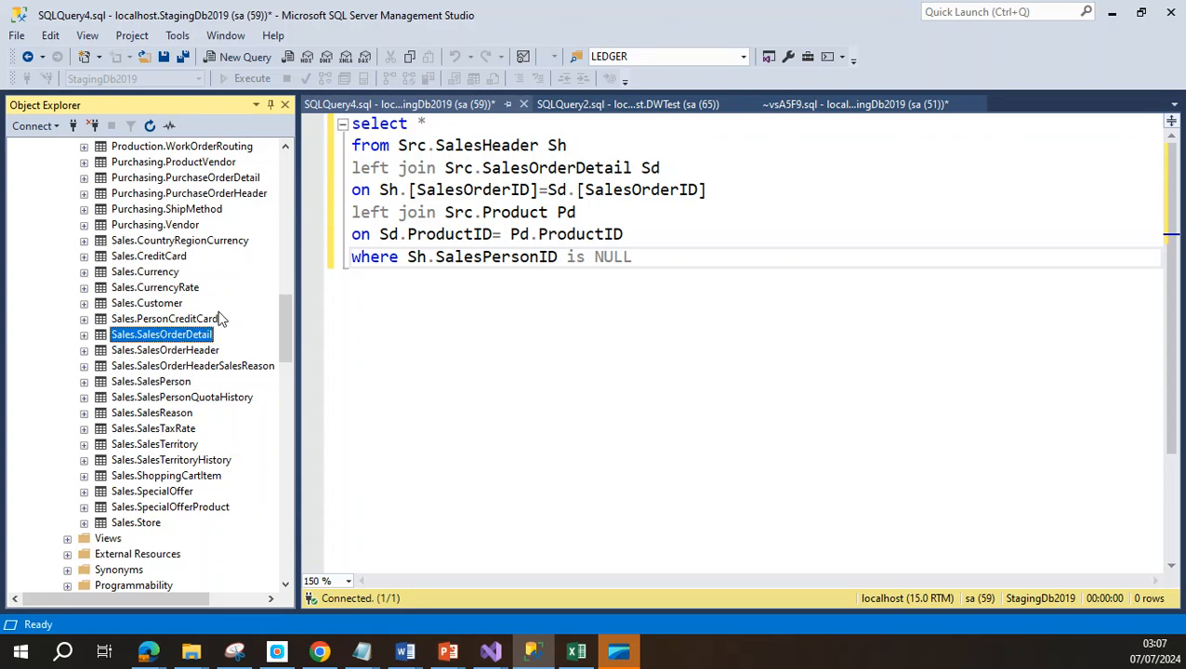
# Locate the Sales.SalesOrderHeader source table, glance at the SSIS project in Visual Studio, and return to SQL Server Management Studio
pyautogui.click(187, 354)
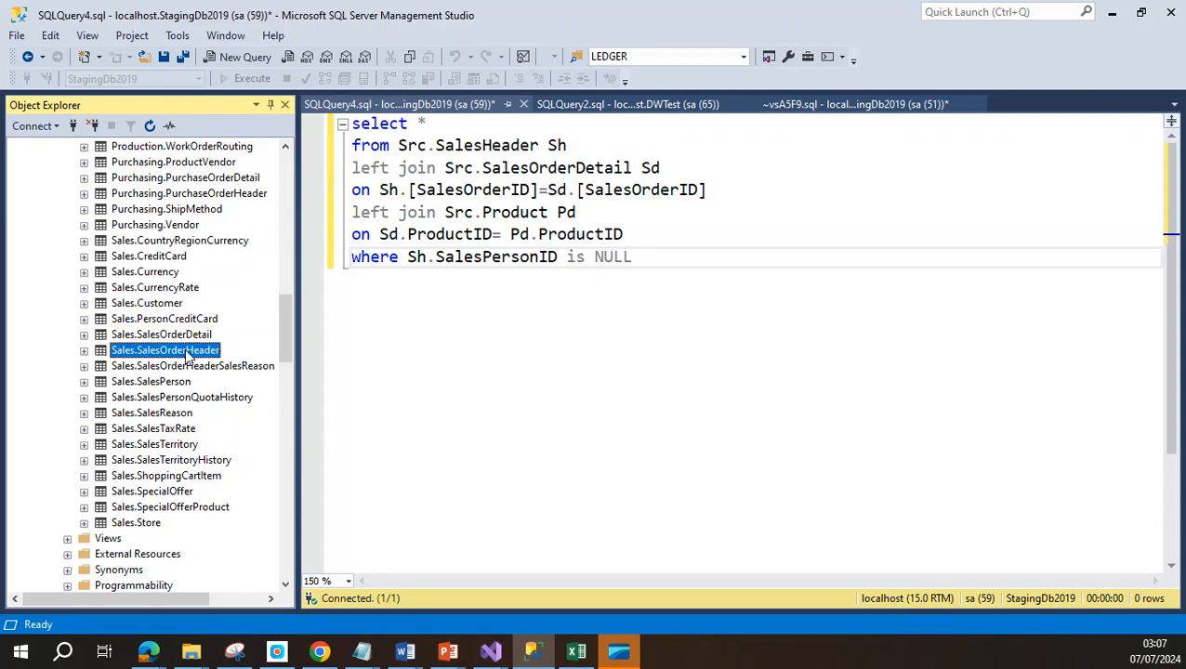
pyautogui.click(1112, 12)
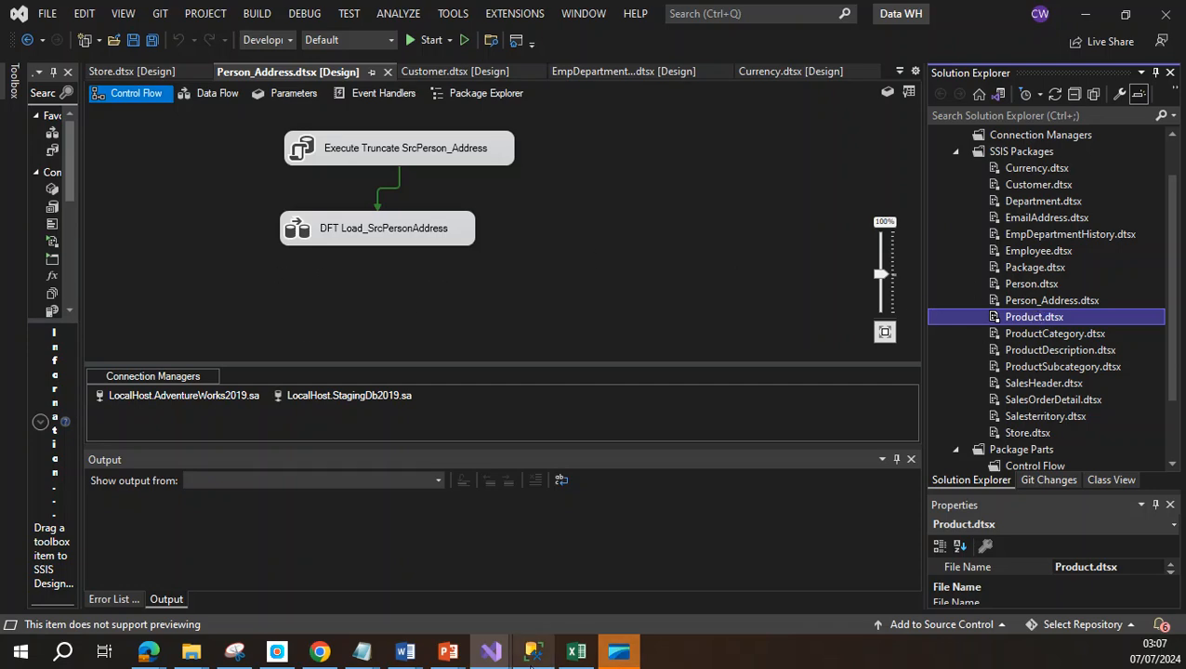
pyautogui.click(533, 651)
# Locate the Src.Currency and Src.Customer staging tables in StagingDb2019 and bring the database's views into sight
pyautogui.moveTo(281, 328); pyautogui.dragTo(294, 481)
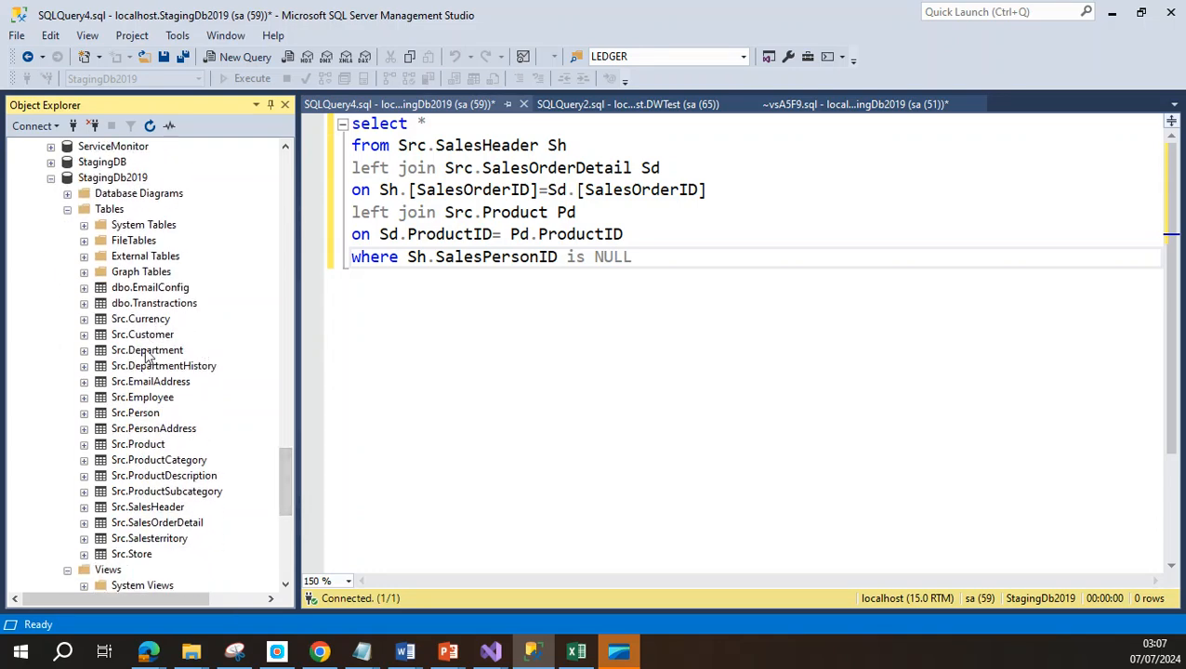
pyautogui.click(147, 321)
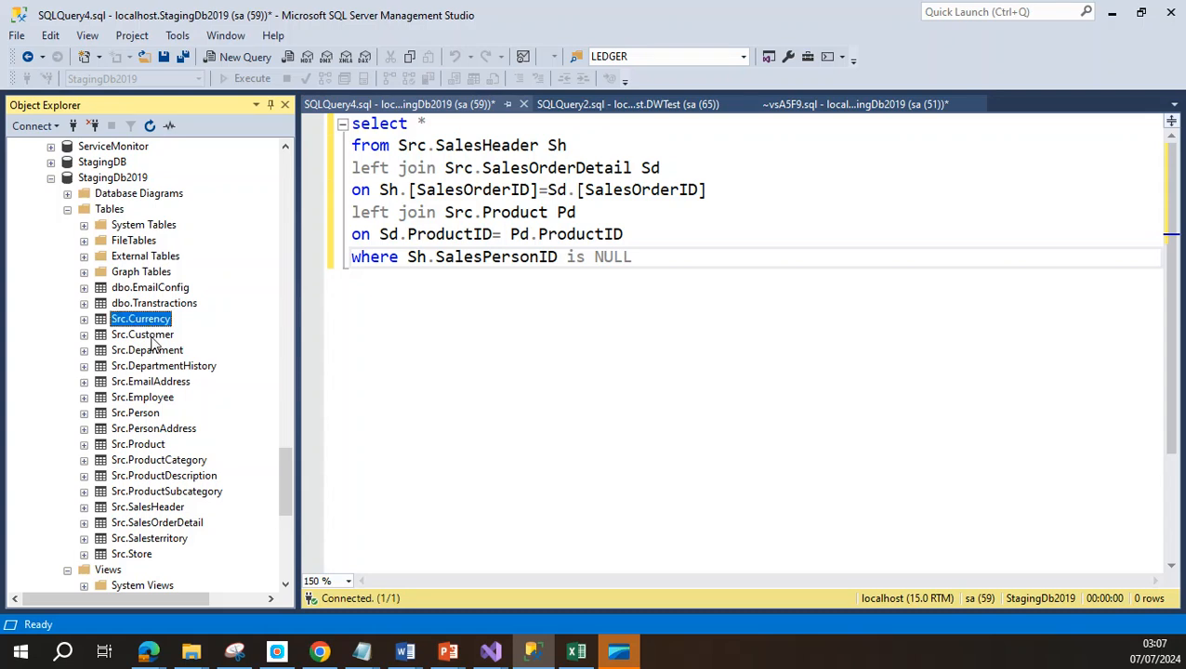
pyautogui.click(152, 336)
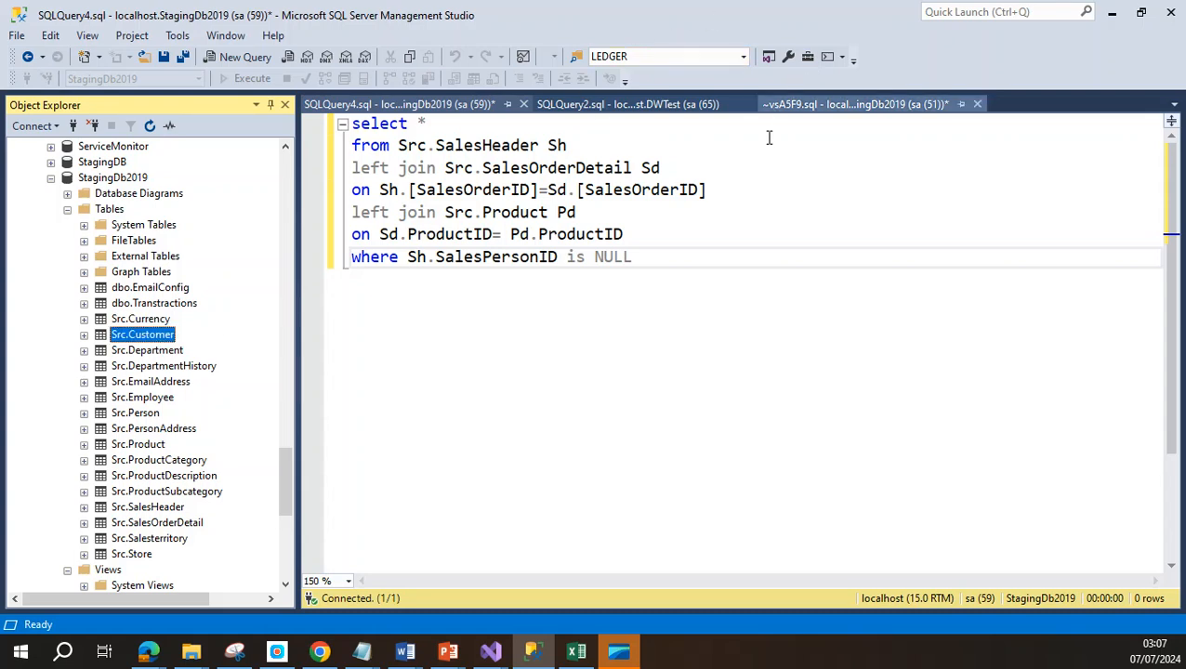
pyautogui.scroll(-1, 127, 502)
pyautogui.scroll(-1, 130, 507)
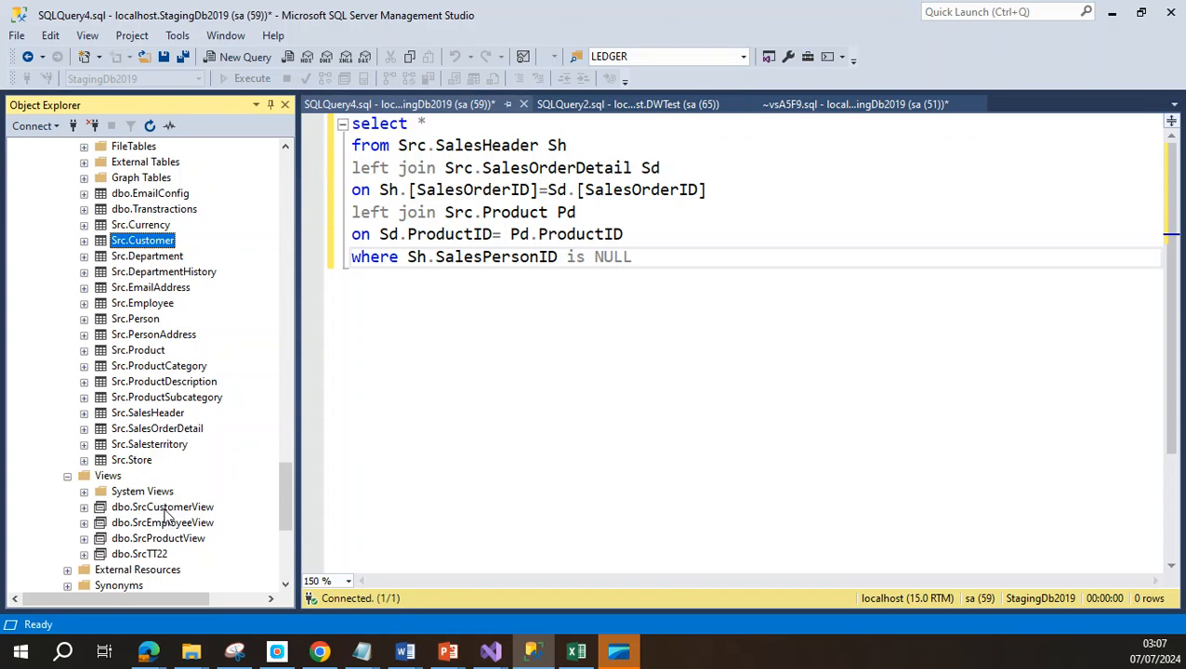
# Select dbo.SrcCustomerView in StagingDb2019, and open dbo.SrcProductView in the view designer
pyautogui.click(162, 510)
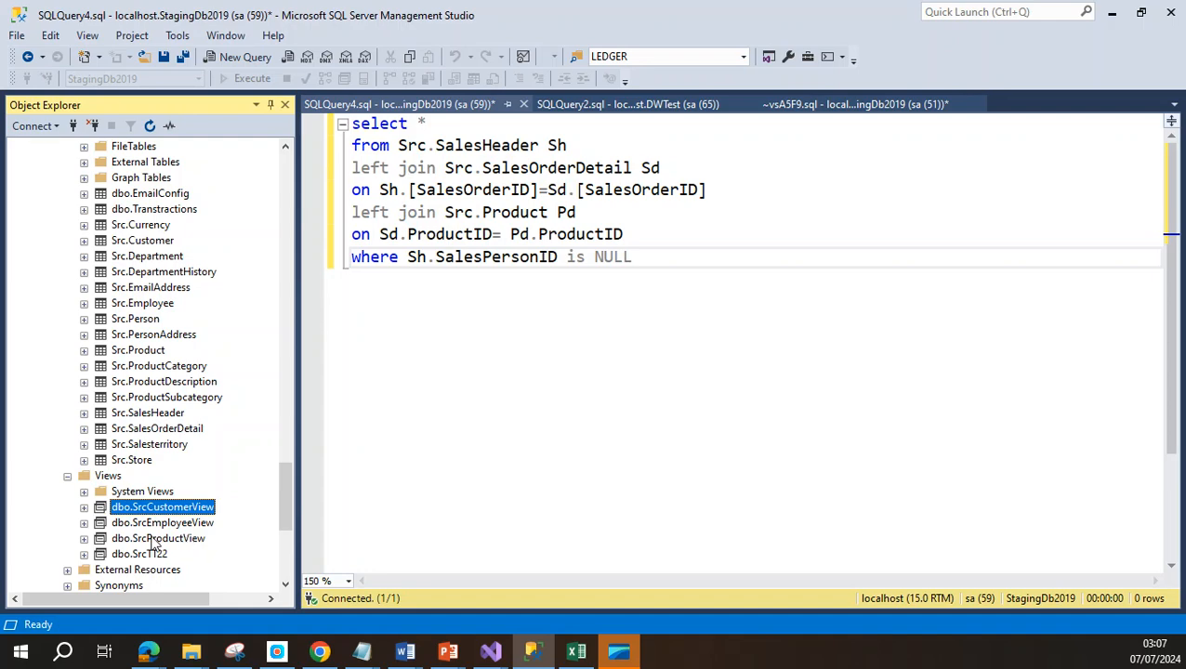
pyautogui.rightClick(97, 544)
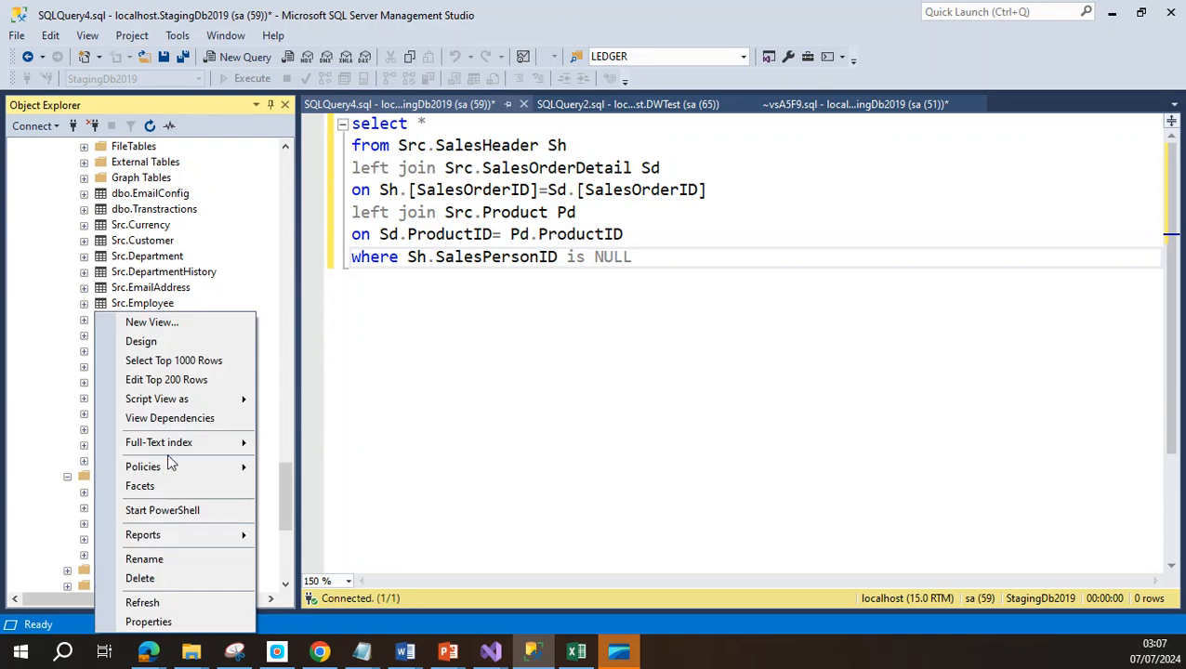
pyautogui.click(147, 342)
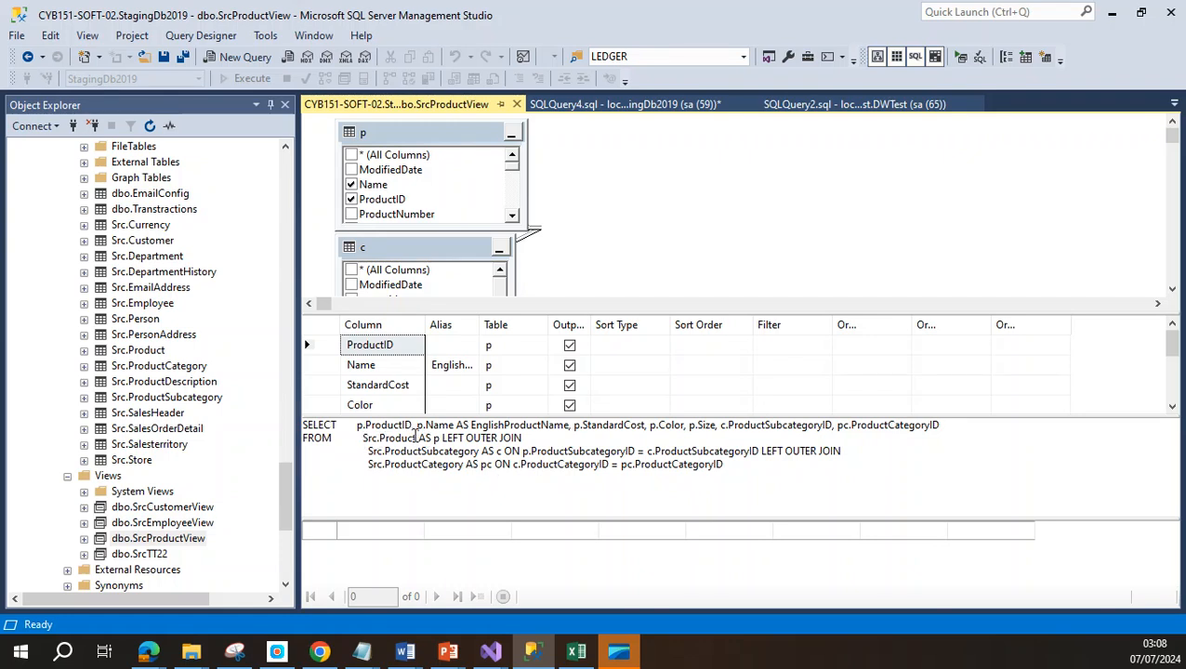
# Match the Product, ProductSubcategory and ProductCategory sources in the product view's SQL to their Src staging tables
pyautogui.moveTo(414, 438); pyautogui.dragTo(363, 437)
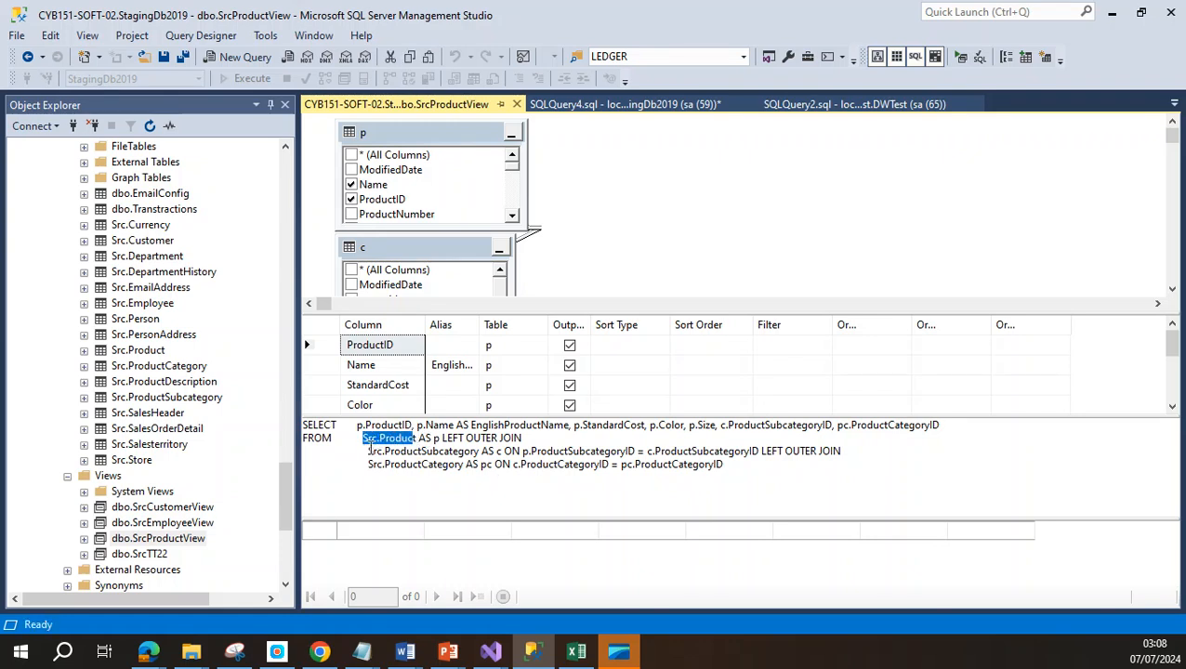
pyautogui.click(153, 352)
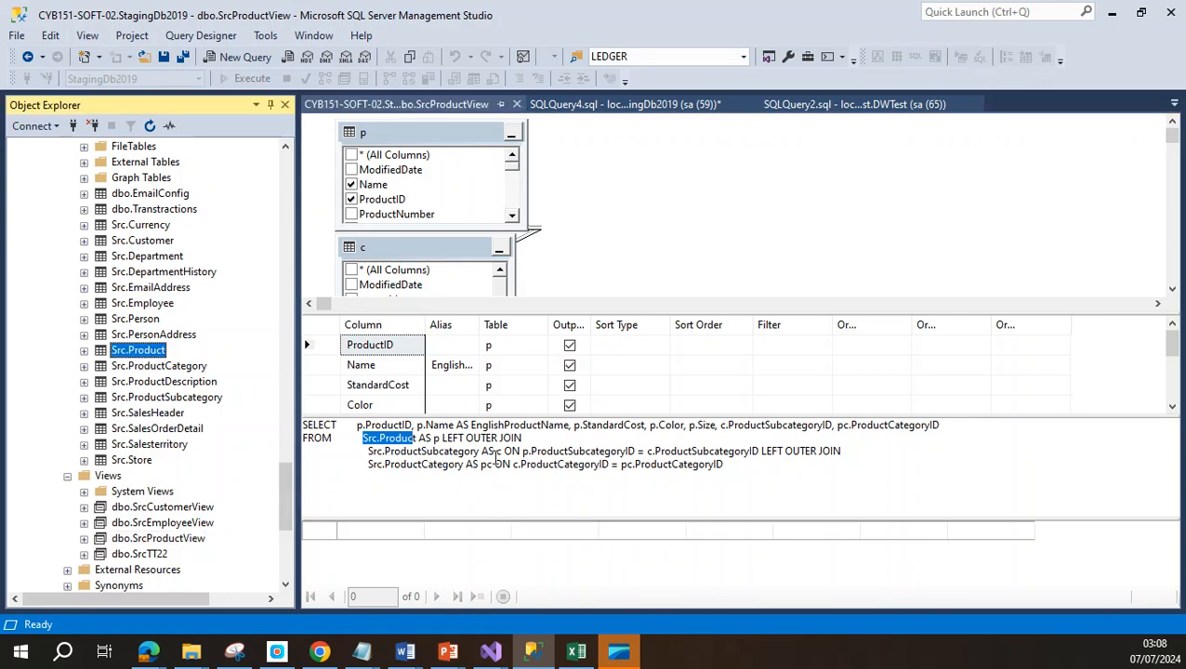
pyautogui.doubleClick(428, 452)
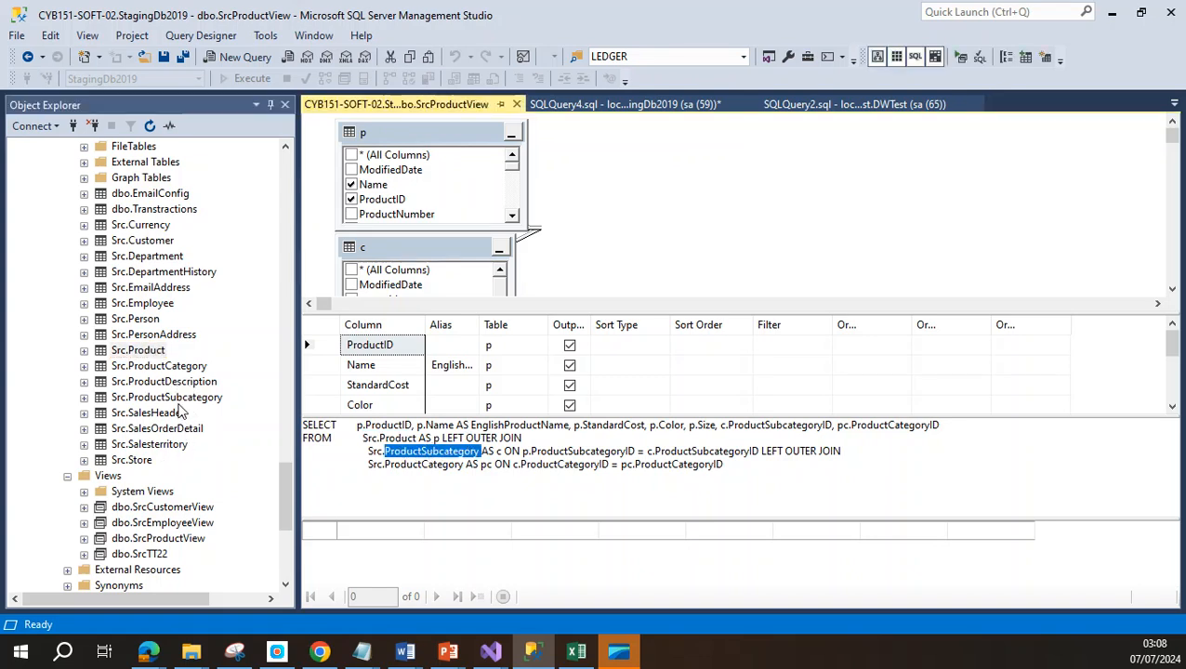
pyautogui.click(178, 402)
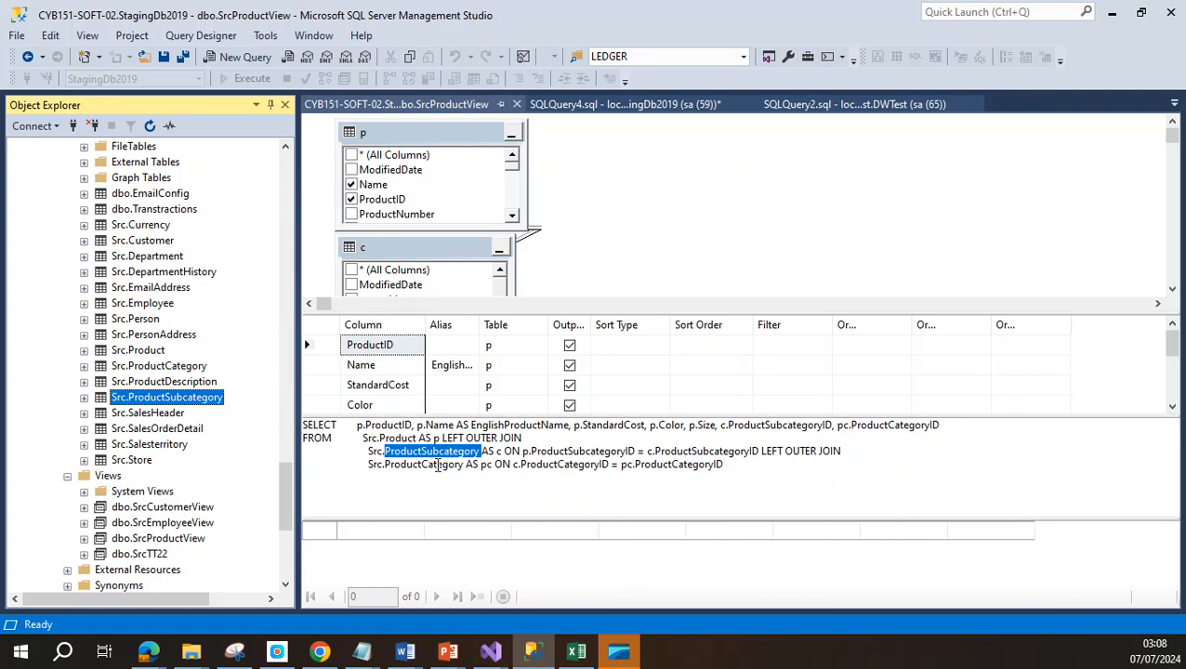
pyautogui.doubleClick(437, 465)
pyautogui.click(182, 368)
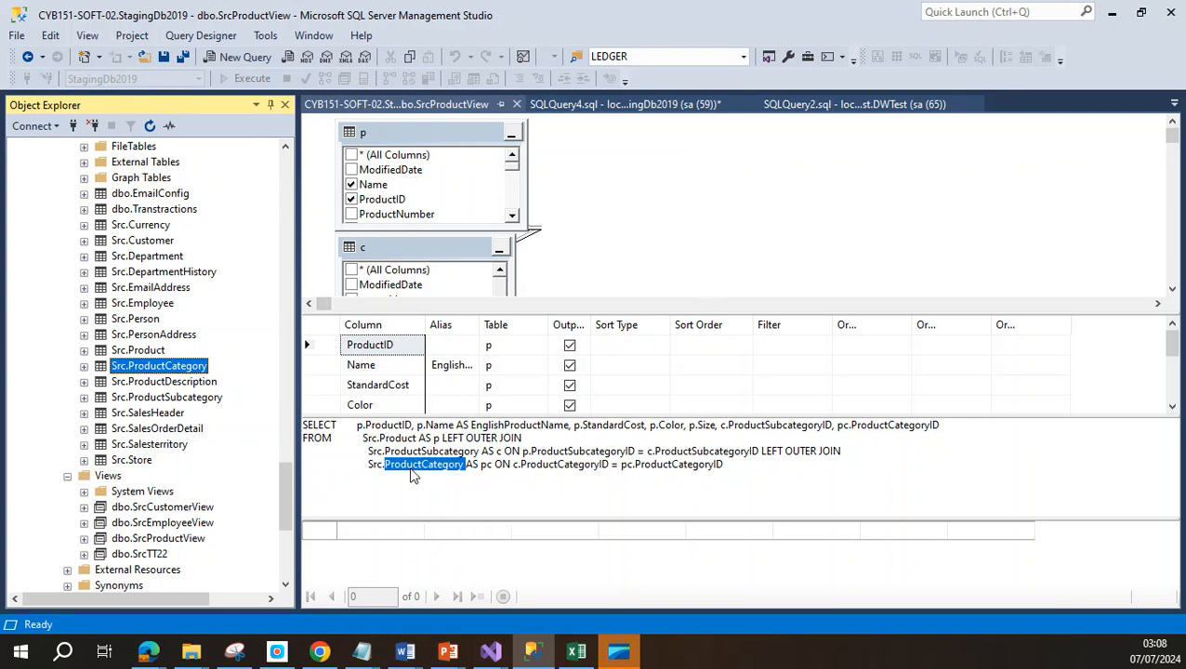
# Open dbo.SrcCustomerView in the view designer
pyautogui.click(181, 541)
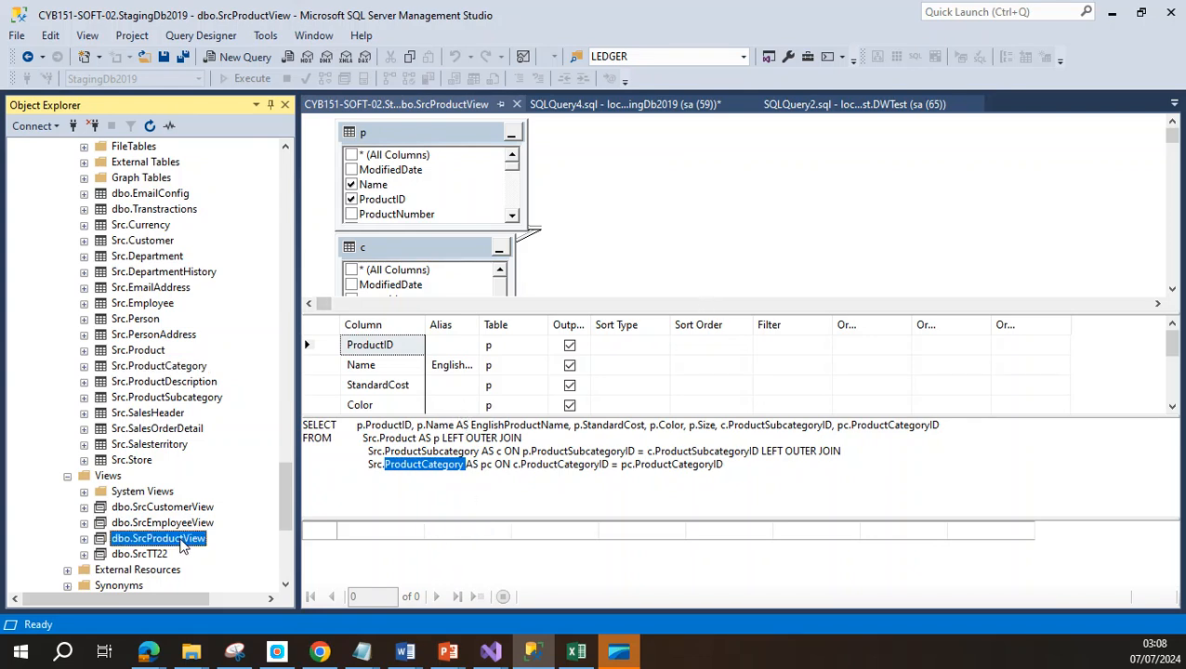
pyautogui.click(180, 509)
pyautogui.rightClick(179, 513)
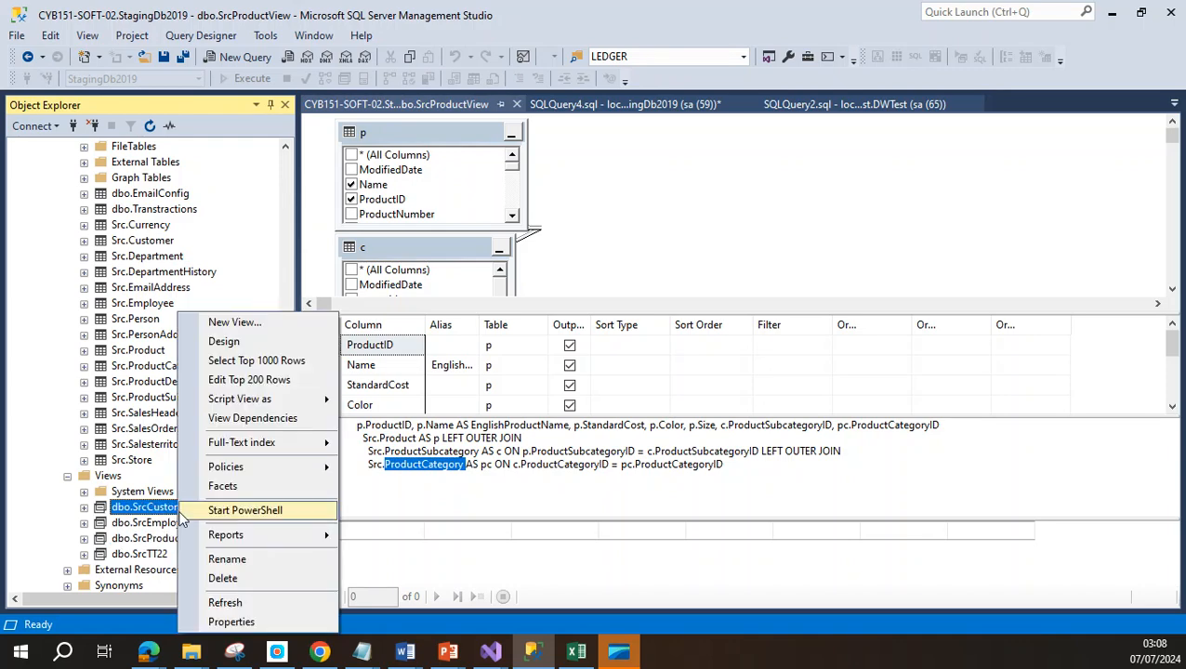
pyautogui.click(223, 362)
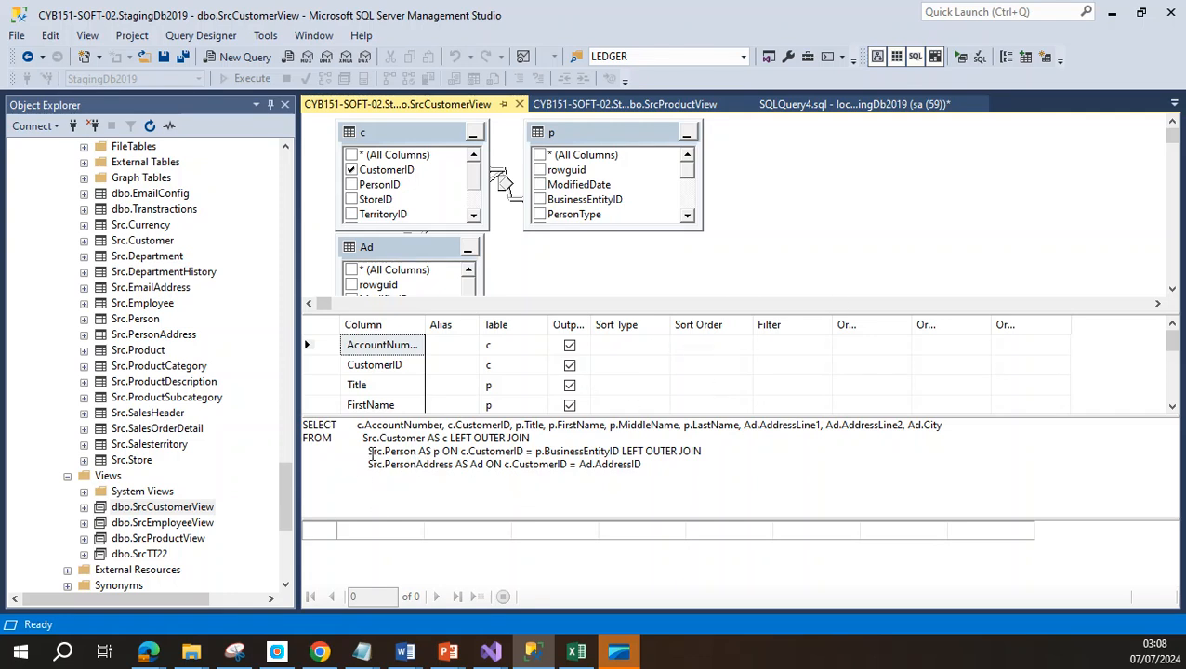
# Highlight the Customer, Person and PersonAddress sources in the customer view's SQL, and close both view designers
pyautogui.doubleClick(406, 437)
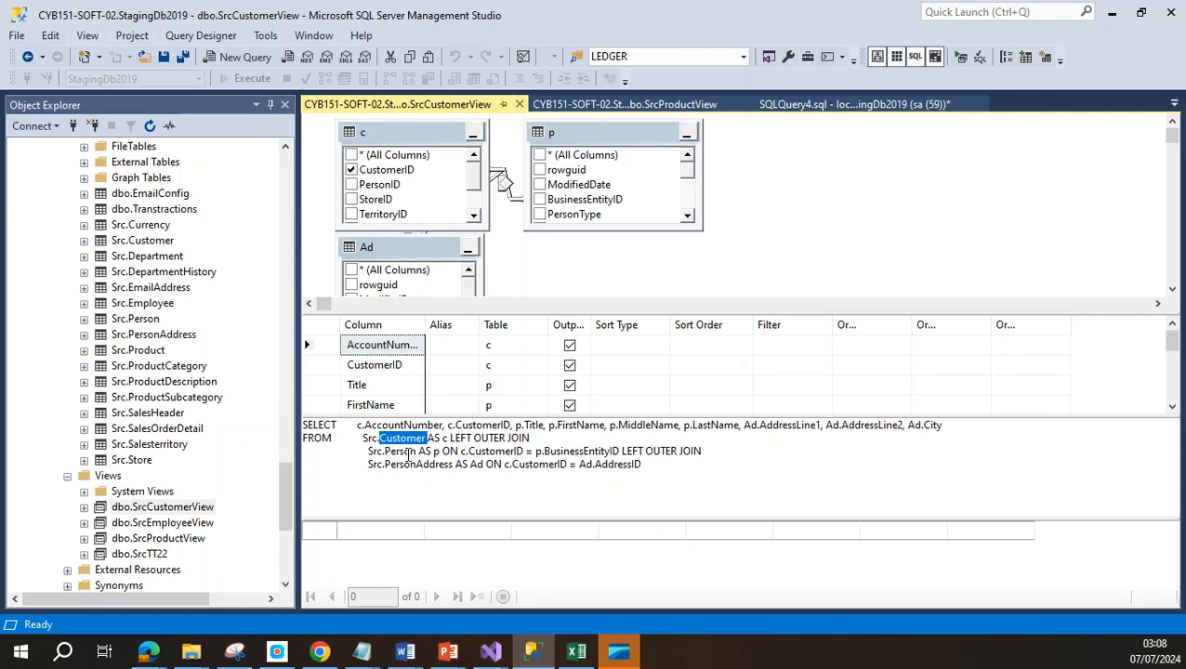
pyautogui.doubleClick(406, 451)
pyautogui.doubleClick(423, 464)
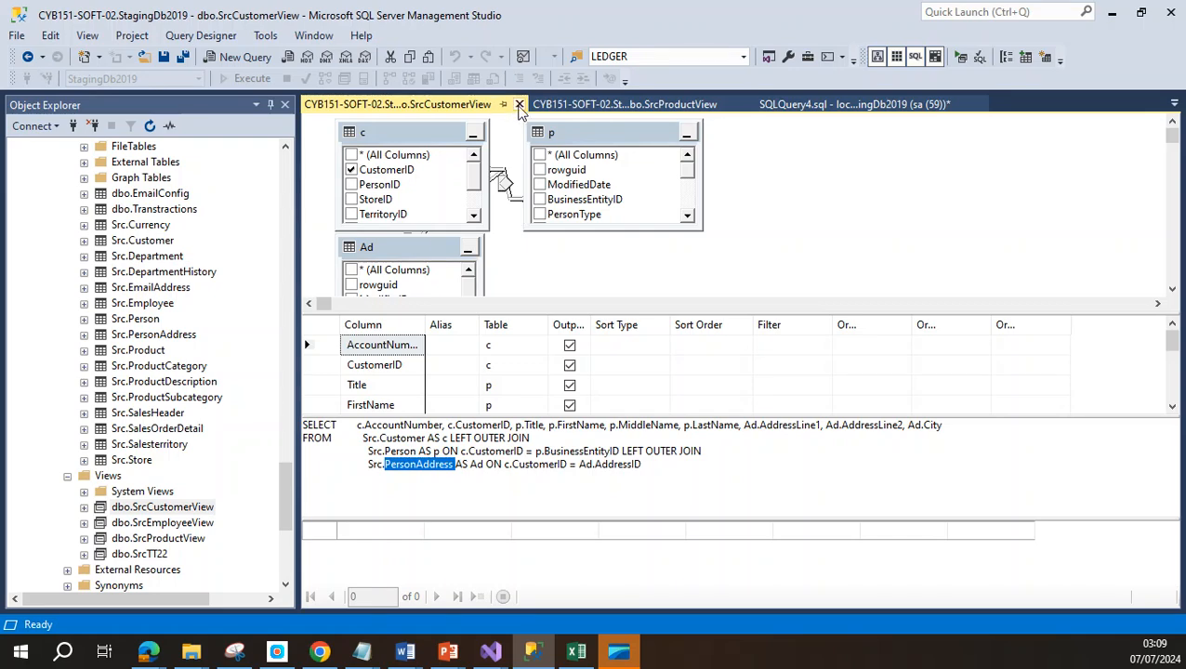
pyautogui.click(519, 104)
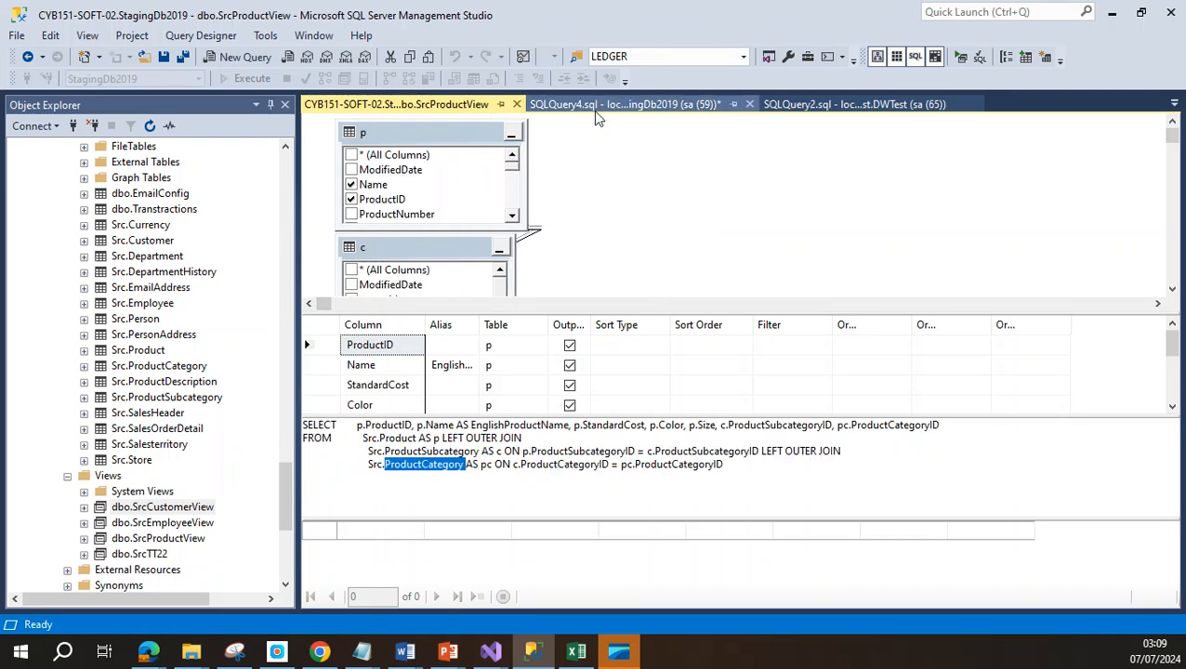
pyautogui.click(516, 104)
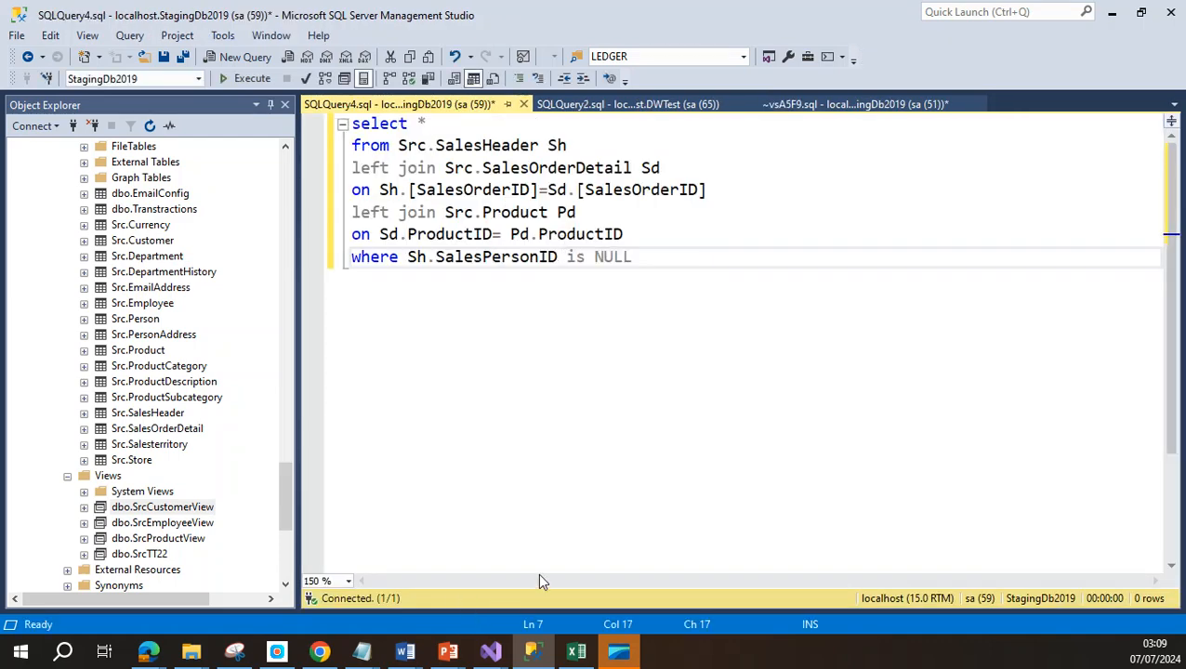
# Switch to the WebAPI.pptx presentation in PowerPoint, highlight the "Sales by territory" business requirement, and return to SQL Server Management Studio
pyautogui.moveTo(448, 650)
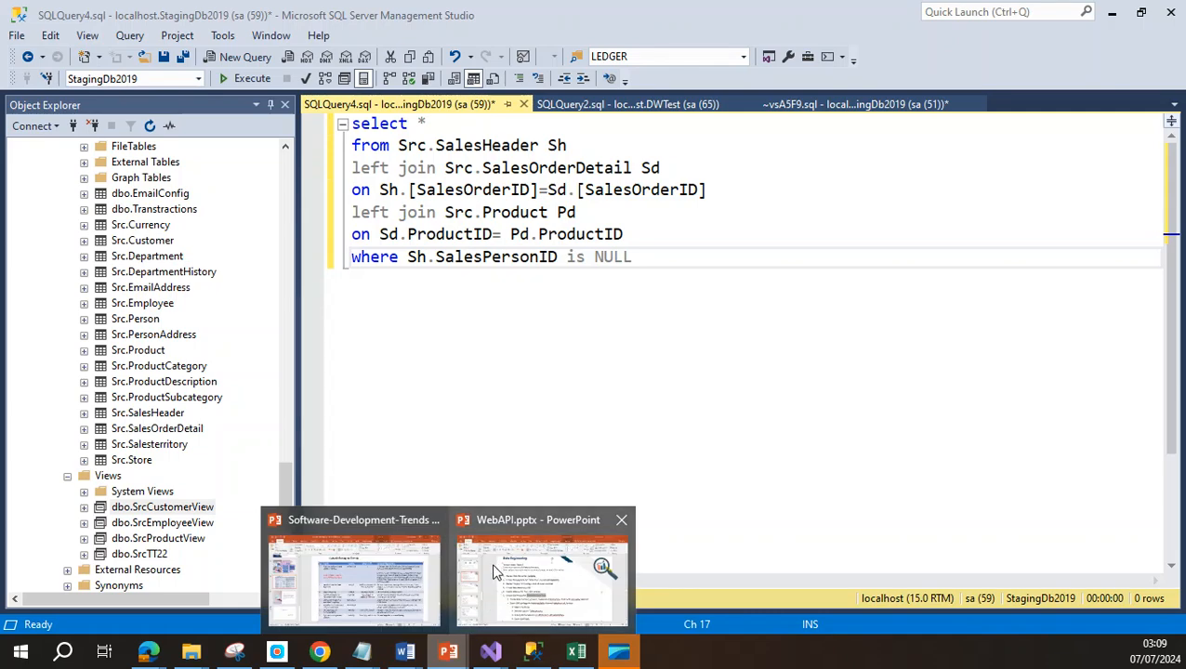
pyautogui.click(510, 519)
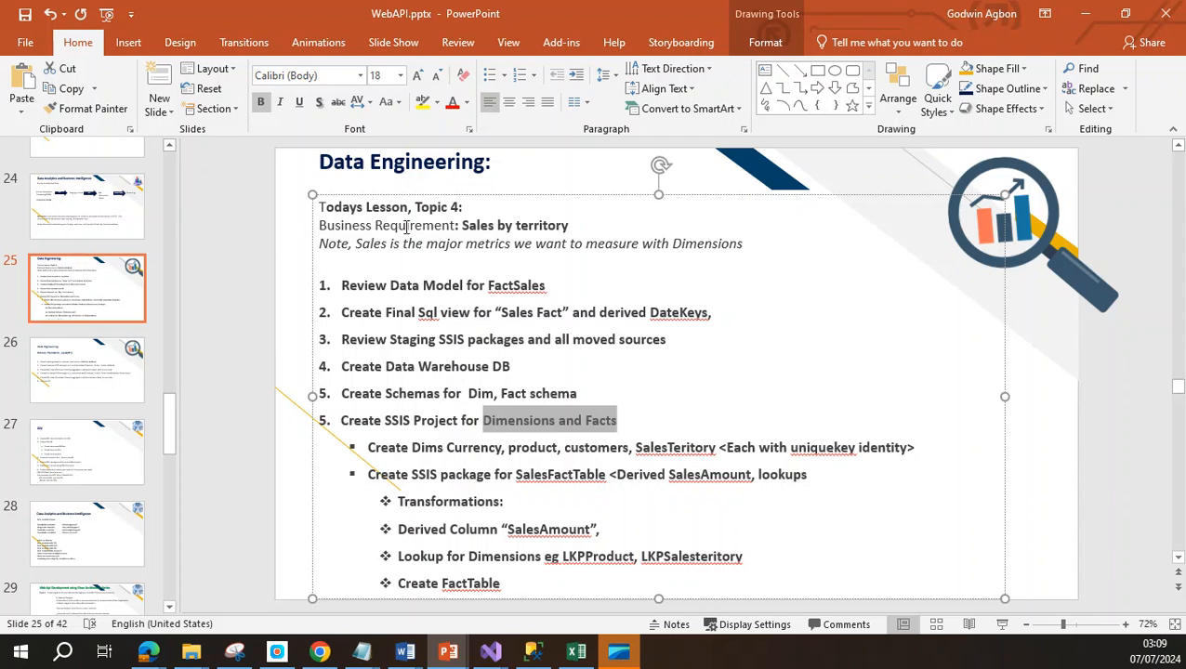
pyautogui.moveTo(462, 226); pyautogui.dragTo(569, 226)
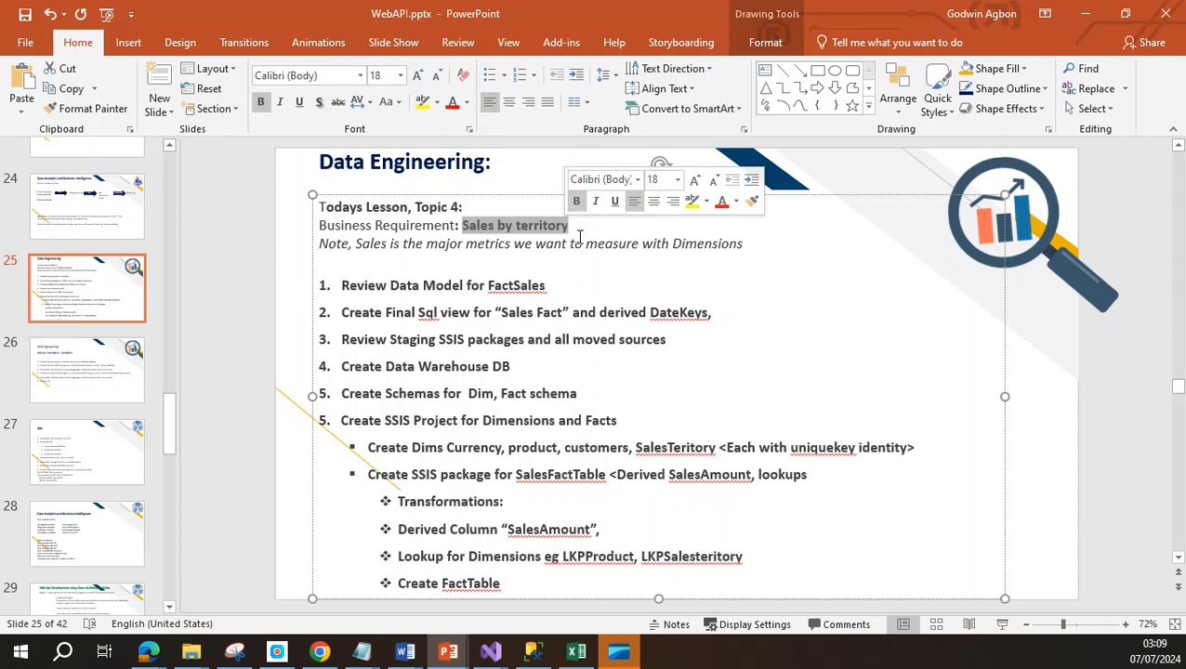
pyautogui.click(576, 225)
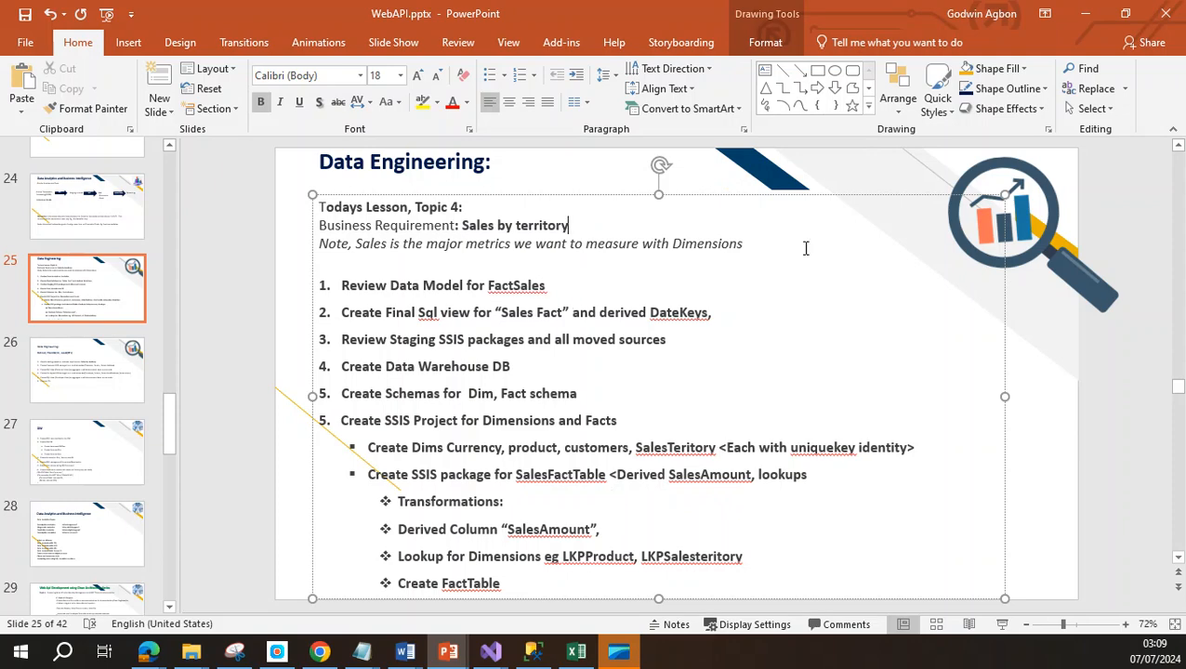
pyautogui.click(1085, 15)
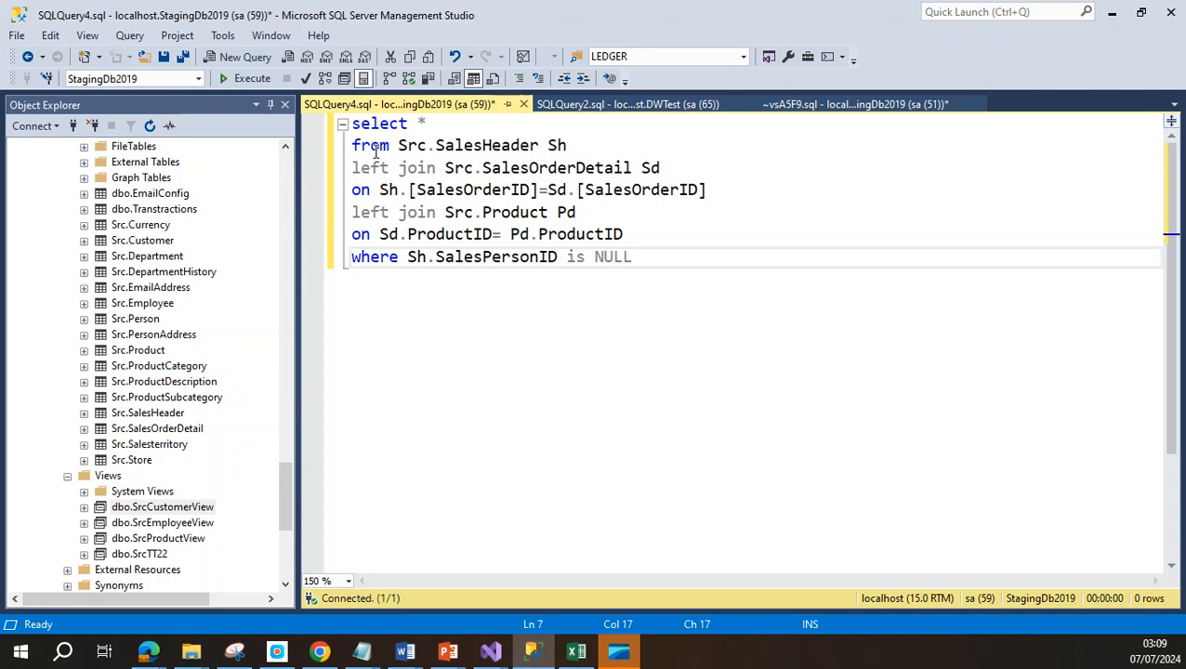
# Examine the sales query's SalesHeader, SalesOrderDetail and Product tables and its SalesPersonID filter
pyautogui.click(472, 146)
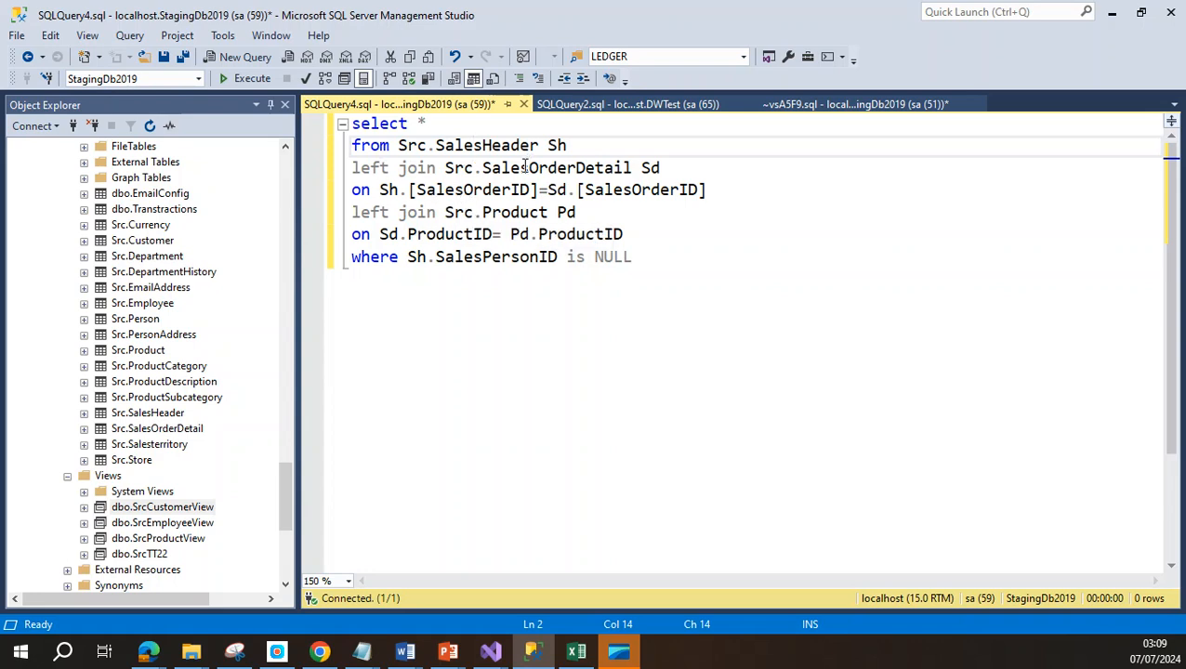
pyautogui.doubleClick(497, 146)
pyautogui.doubleClick(553, 146)
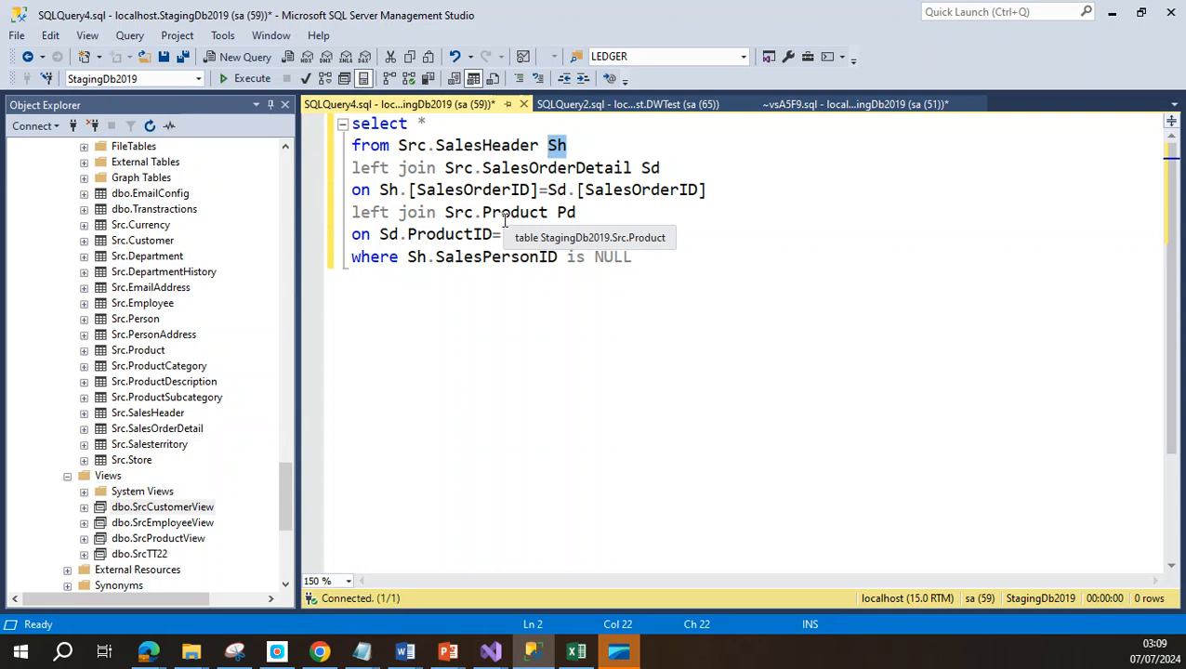
pyautogui.doubleClick(526, 168)
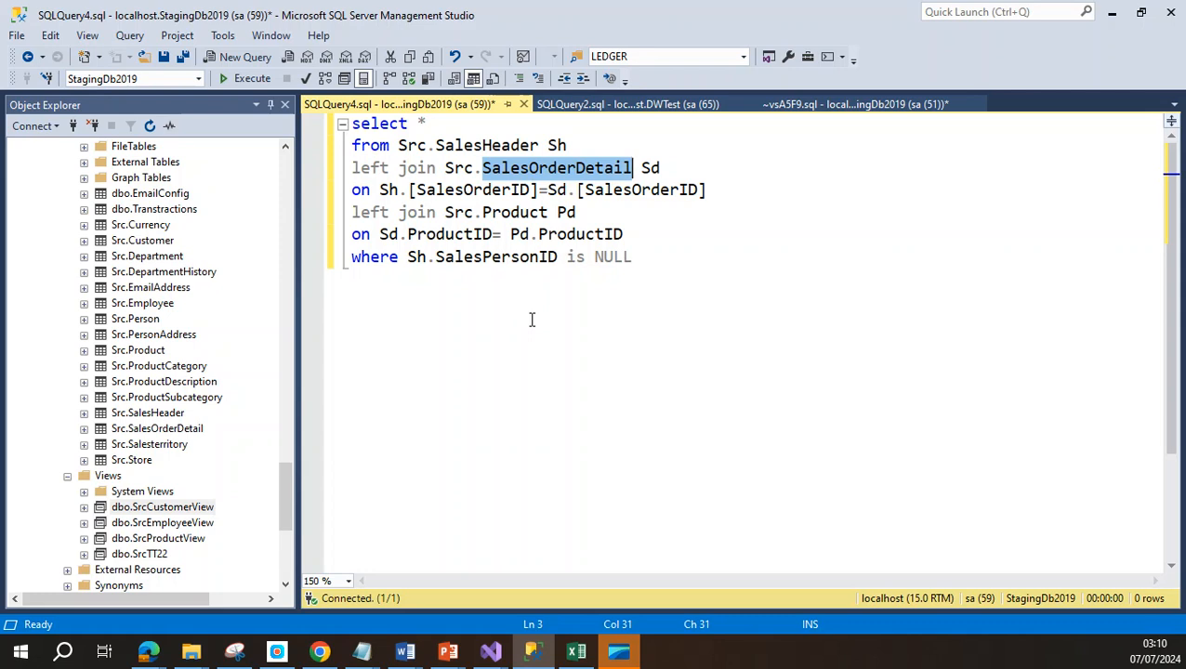
pyautogui.doubleClick(509, 212)
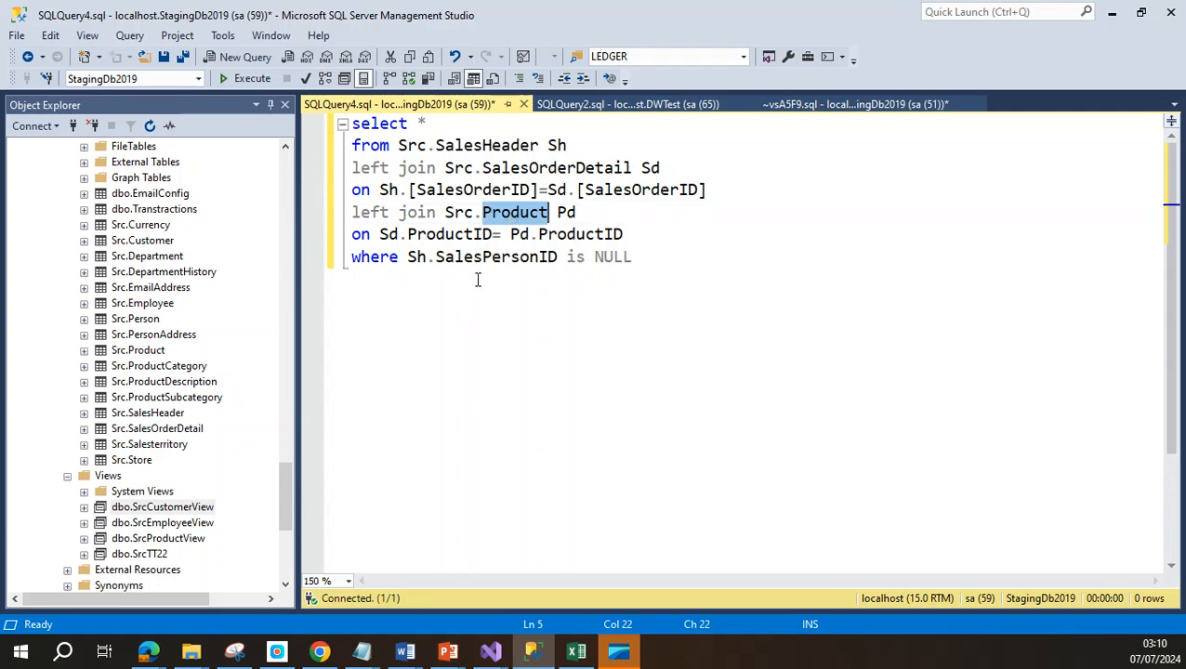
pyautogui.doubleClick(507, 263)
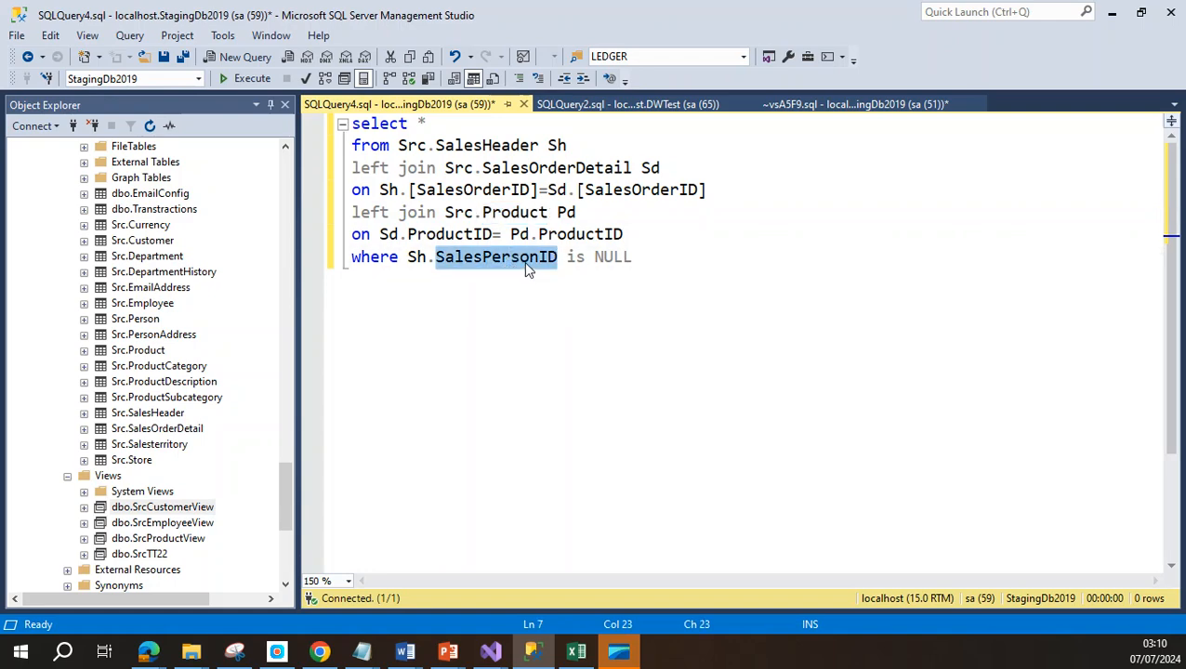
# Run the whole sales query against StagingDb2019, widen the results area and highlight the SalesOrderID column
pyautogui.click(635, 257)
pyautogui.moveTo(634, 257); pyautogui.dragTo(315, 127)
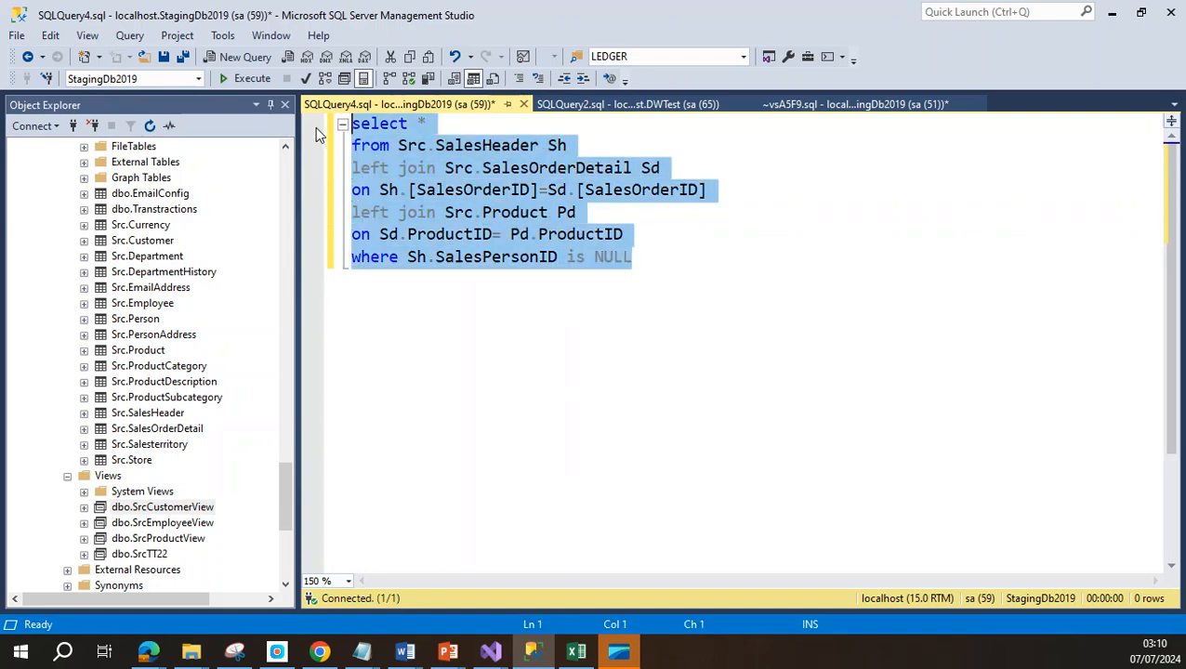
pyautogui.click(247, 78)
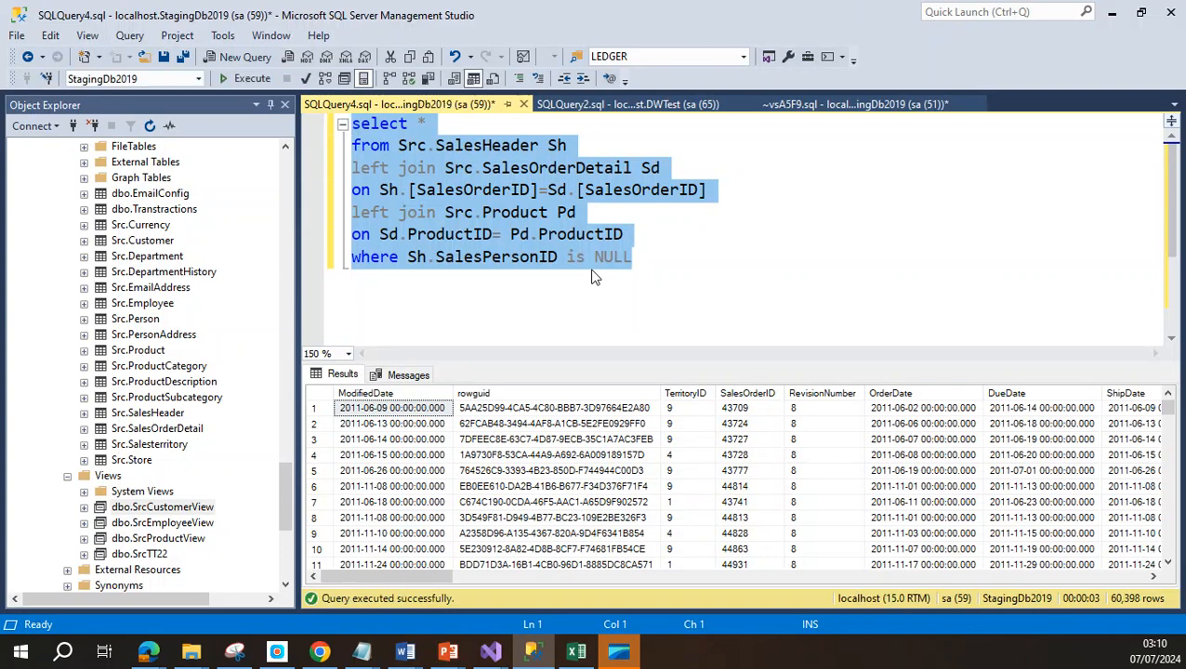
pyautogui.moveTo(297, 304); pyautogui.dragTo(258, 300)
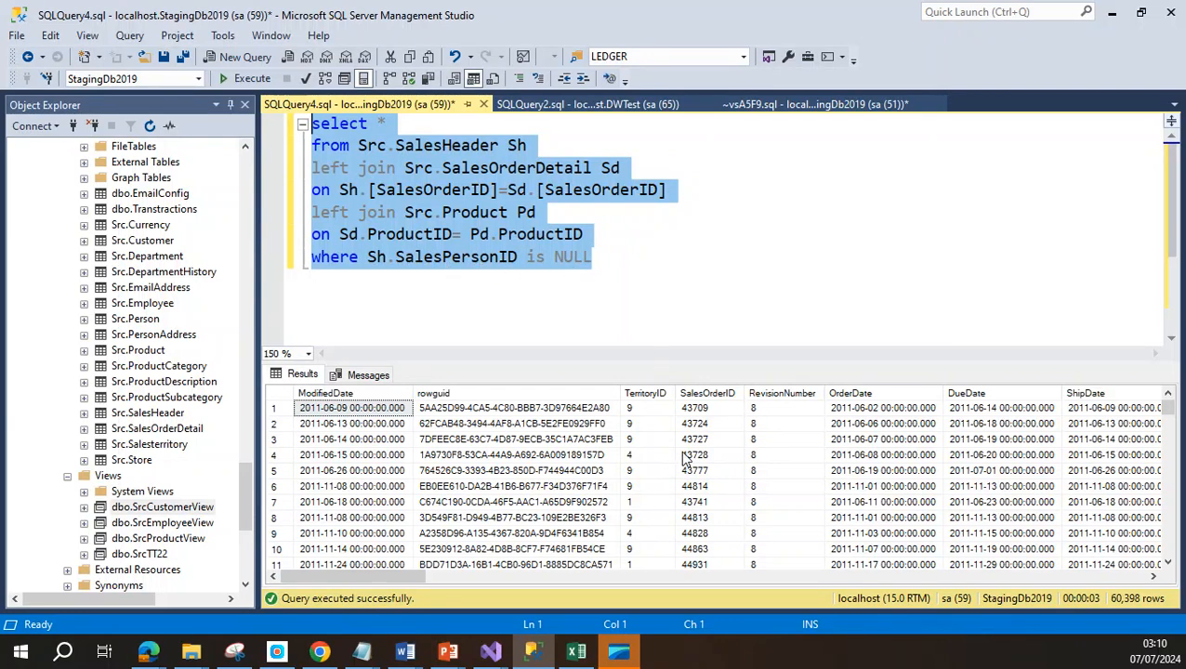
pyautogui.click(702, 398)
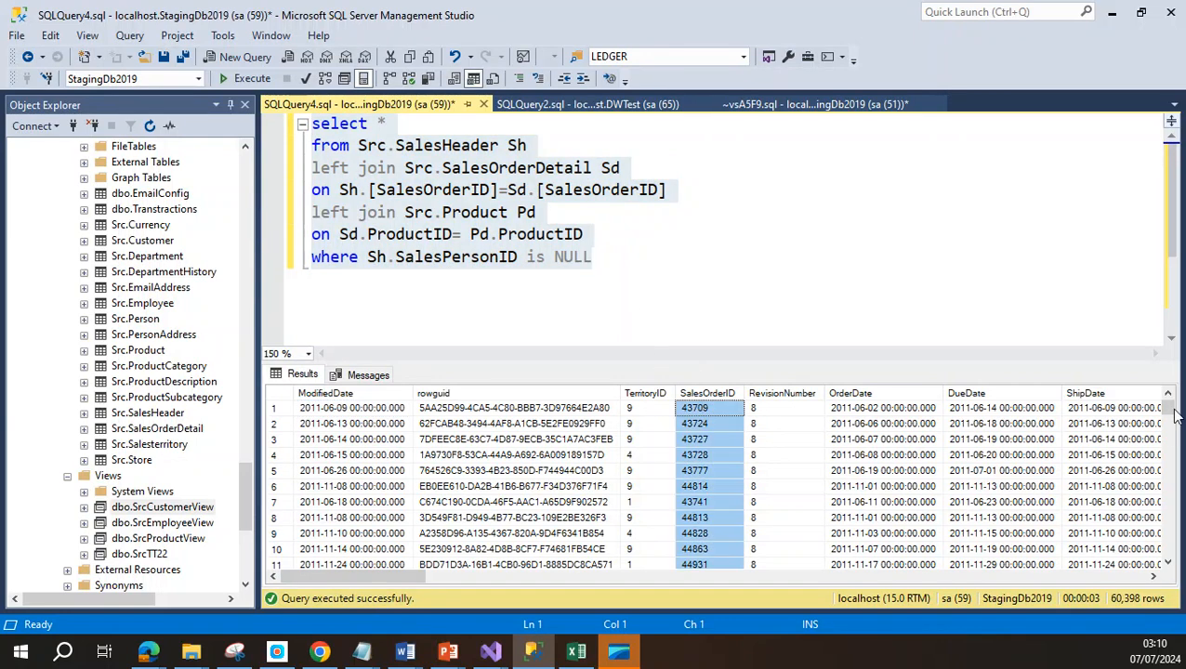
# Examine the sales query's result rows, highlight the SalesPersonID column, and check the query's SalesPersonID is NULL filter
pyautogui.moveTo(1172, 414); pyautogui.dragTo(1172, 442)
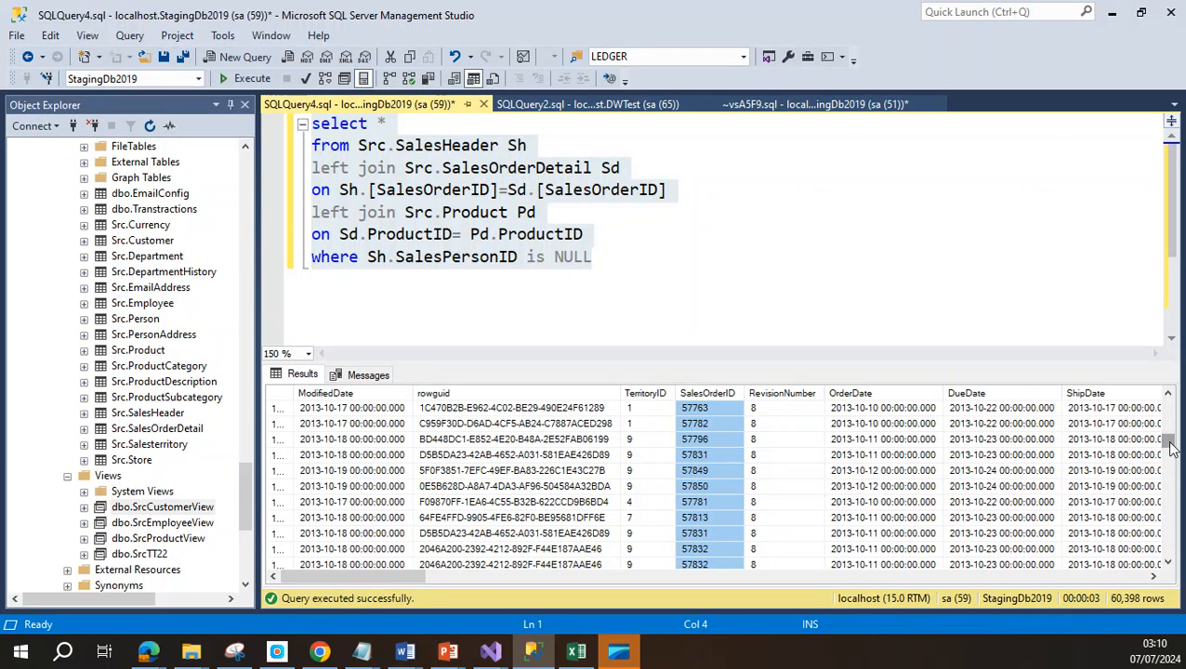
pyautogui.moveTo(1173, 446); pyautogui.dragTo(1171, 405)
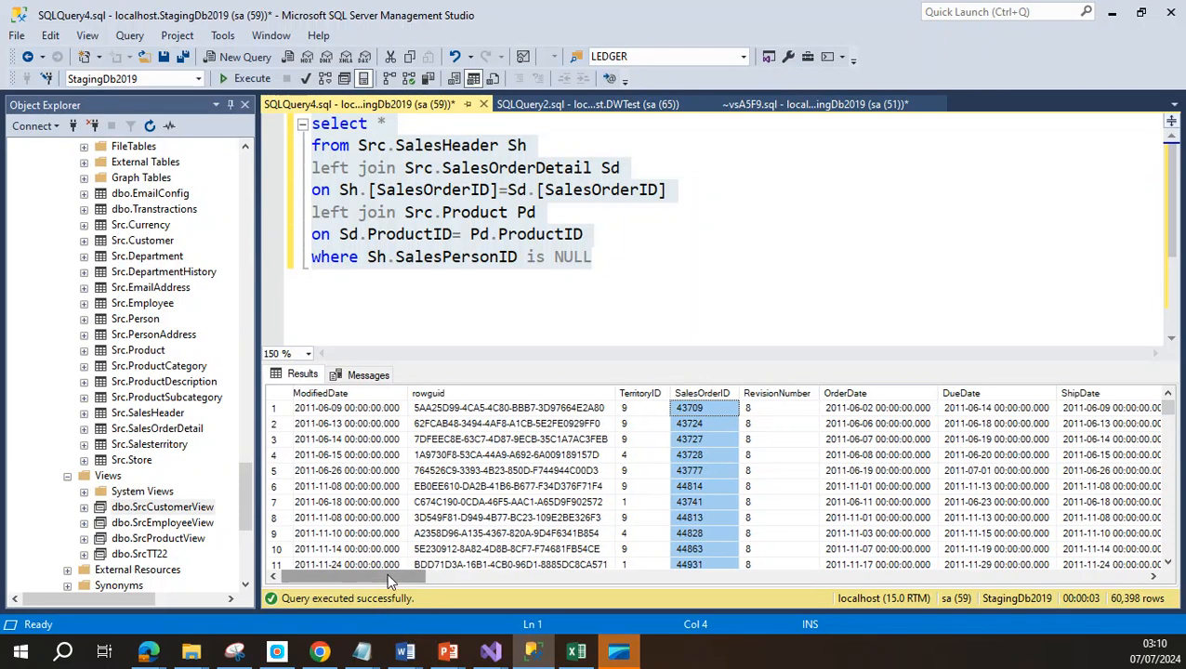
pyautogui.moveTo(387, 572); pyautogui.dragTo(526, 588)
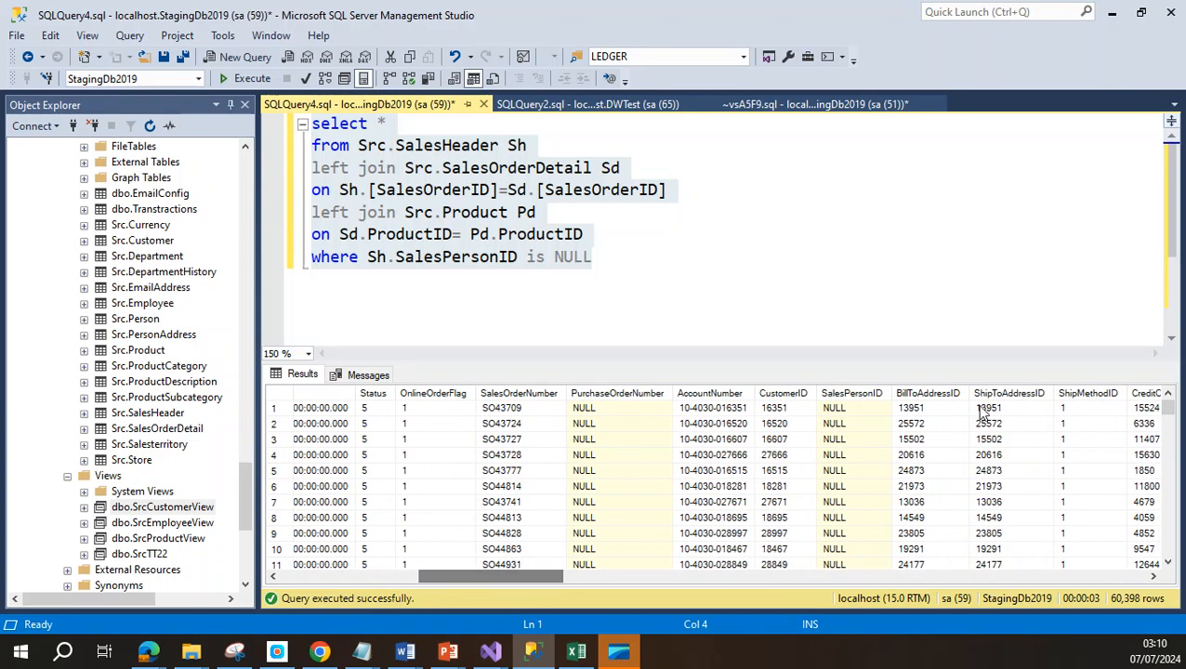
pyautogui.click(848, 393)
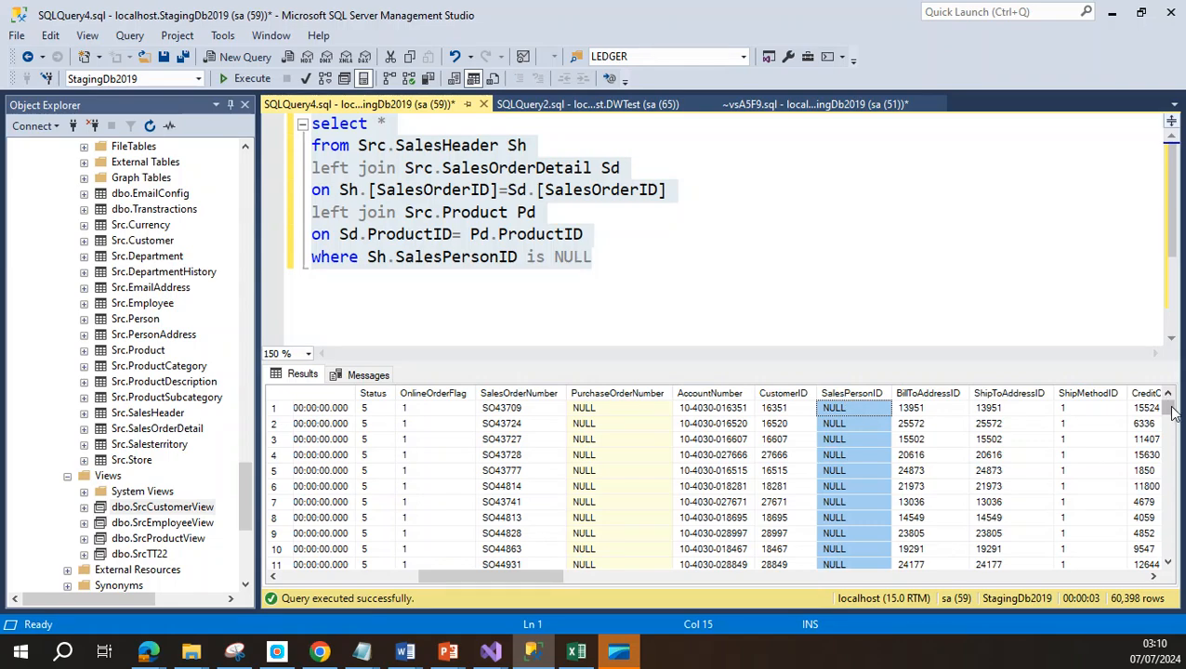
pyautogui.moveTo(1173, 414)
pyautogui.mouseDown()
pyautogui.moveTo(1171, 532)
pyautogui.moveTo(1169, 404)
pyautogui.mouseUp()
pyautogui.moveTo(464, 579); pyautogui.dragTo(327, 579)
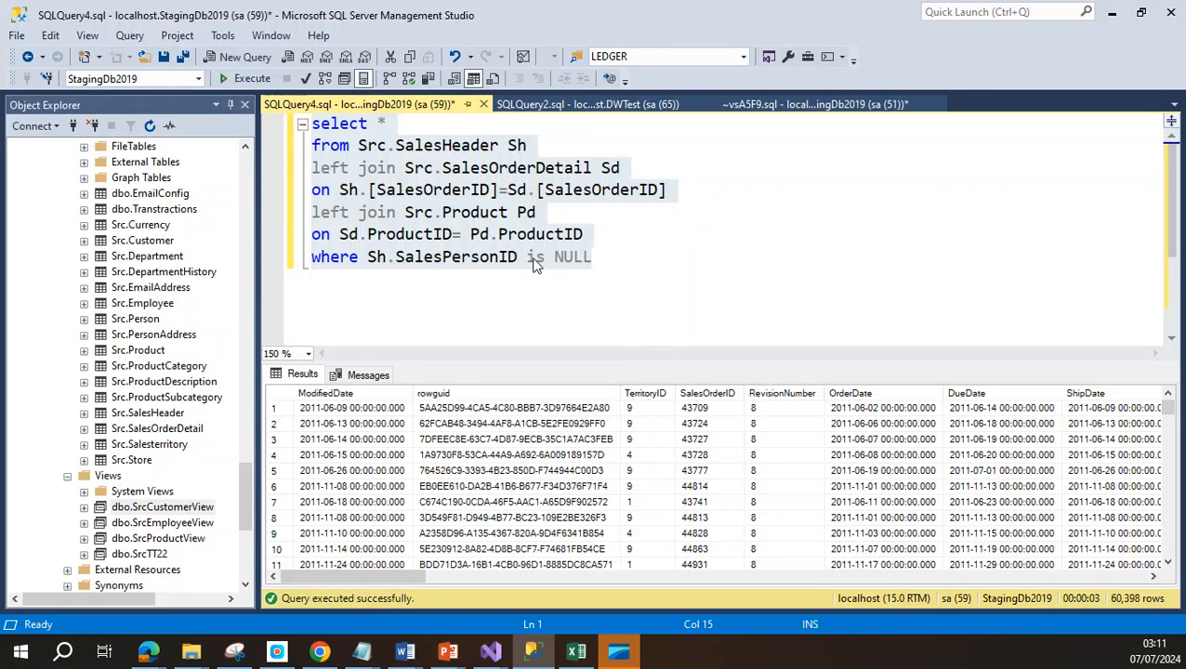
pyautogui.click(574, 258)
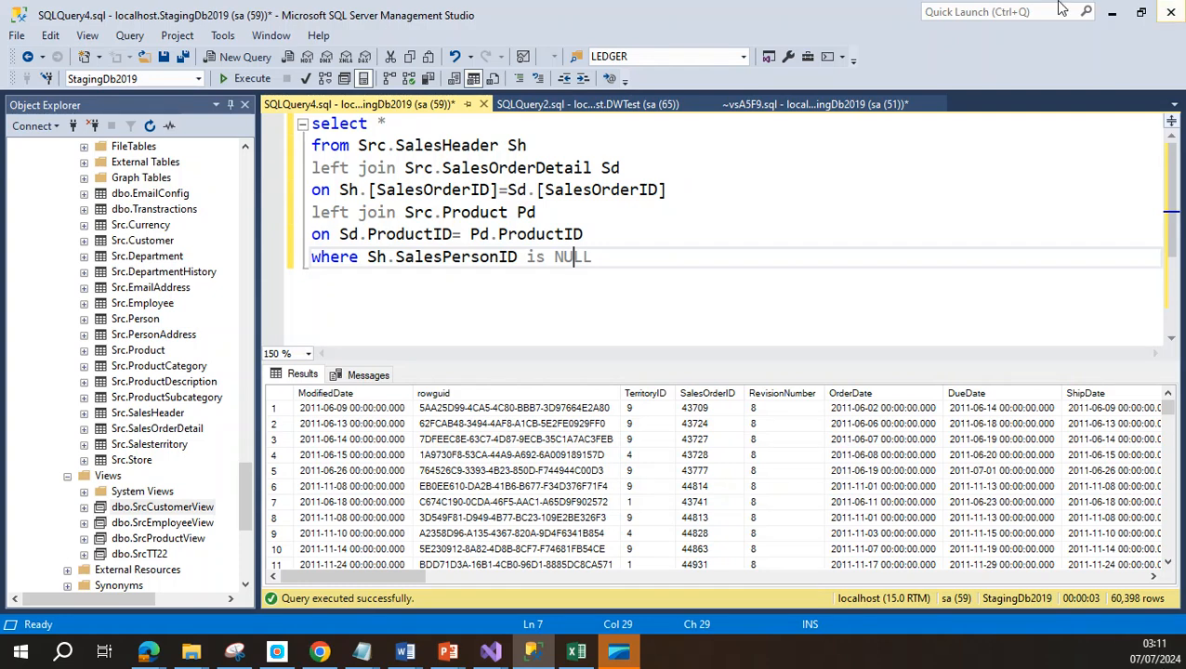
pyautogui.click(527, 257)
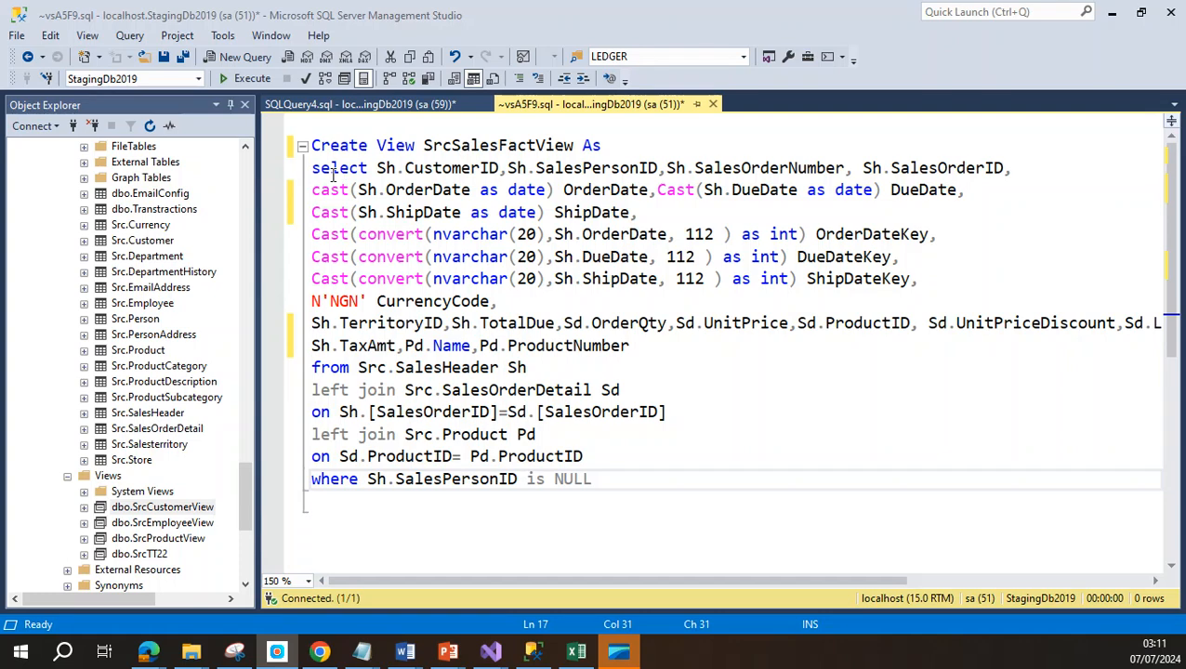
# Examine the SrcSalesFactView script's CustomerID and SalesPersonID columns and its OrderDate, DueDate and ShipDate key conversions
pyautogui.moveTo(314, 168); pyautogui.dragTo(405, 169)
pyautogui.click(471, 168)
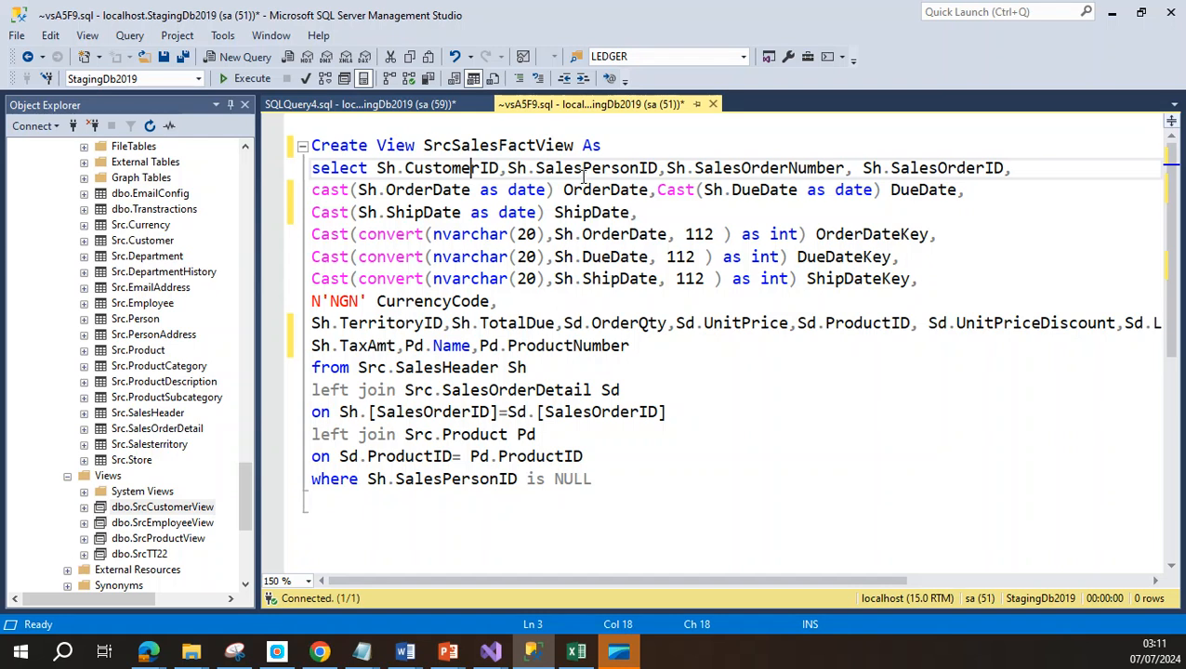
pyautogui.click(610, 168)
pyautogui.click(629, 234)
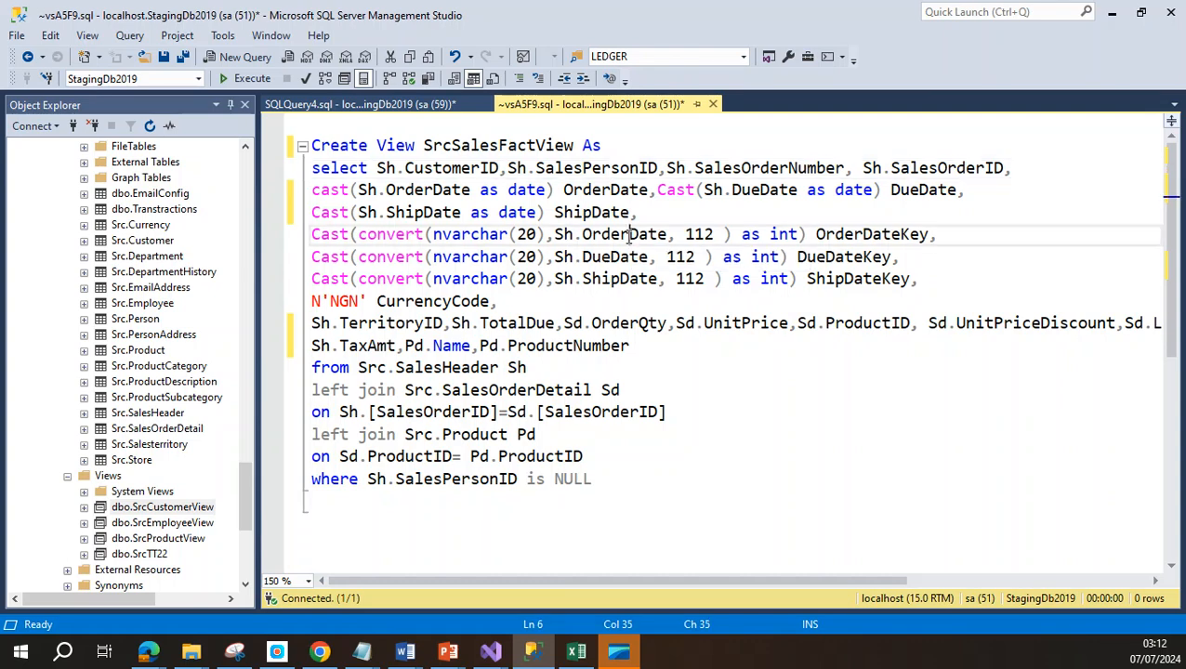
pyautogui.click(610, 258)
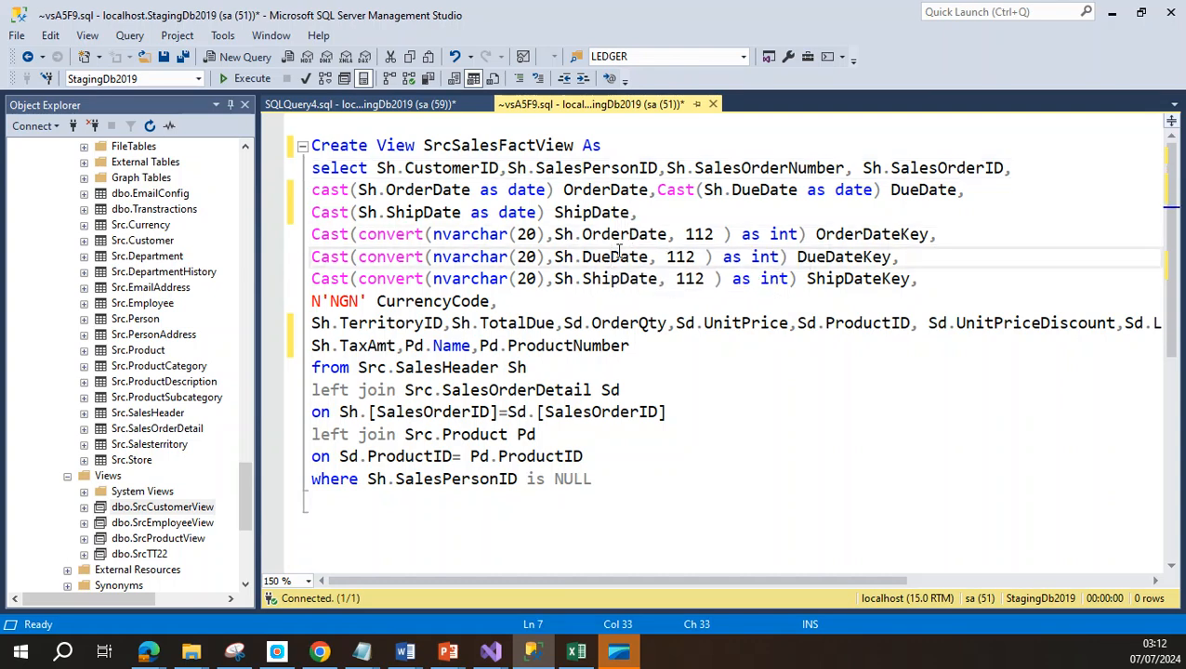
pyautogui.click(611, 280)
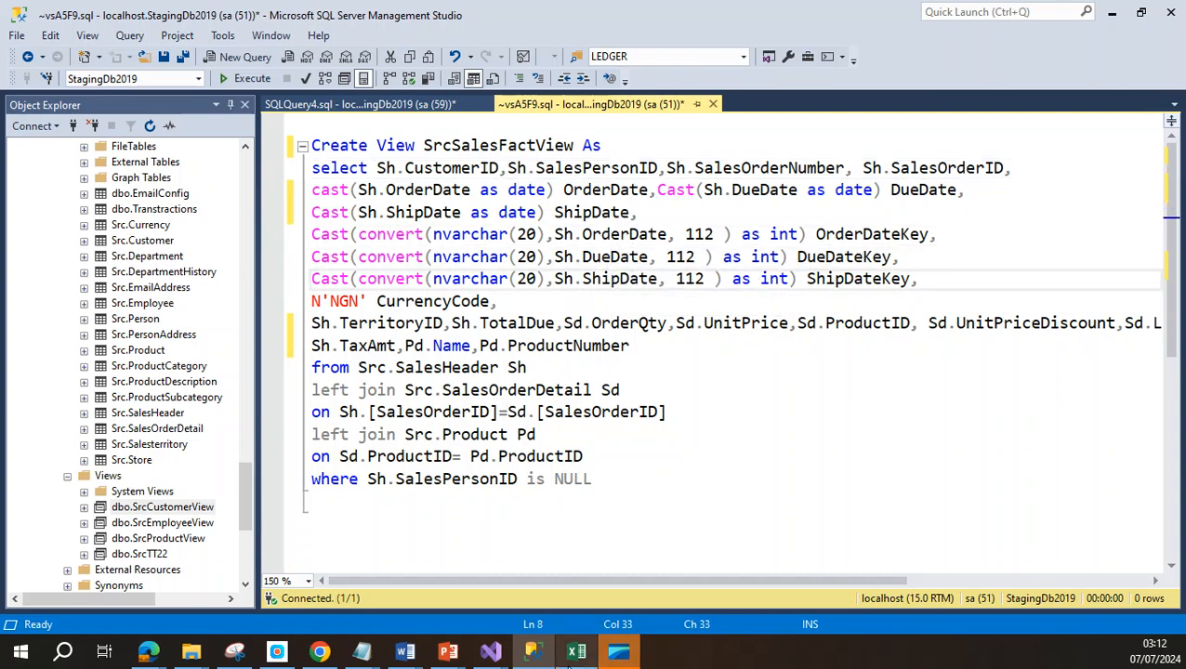
# Switch to Data Modelling.xlsx in Excel, highlight FactInternetSales' OrderDate, DueDate and ShipDate attributes, and return to SQL Server Management Studio
pyautogui.click(576, 651)
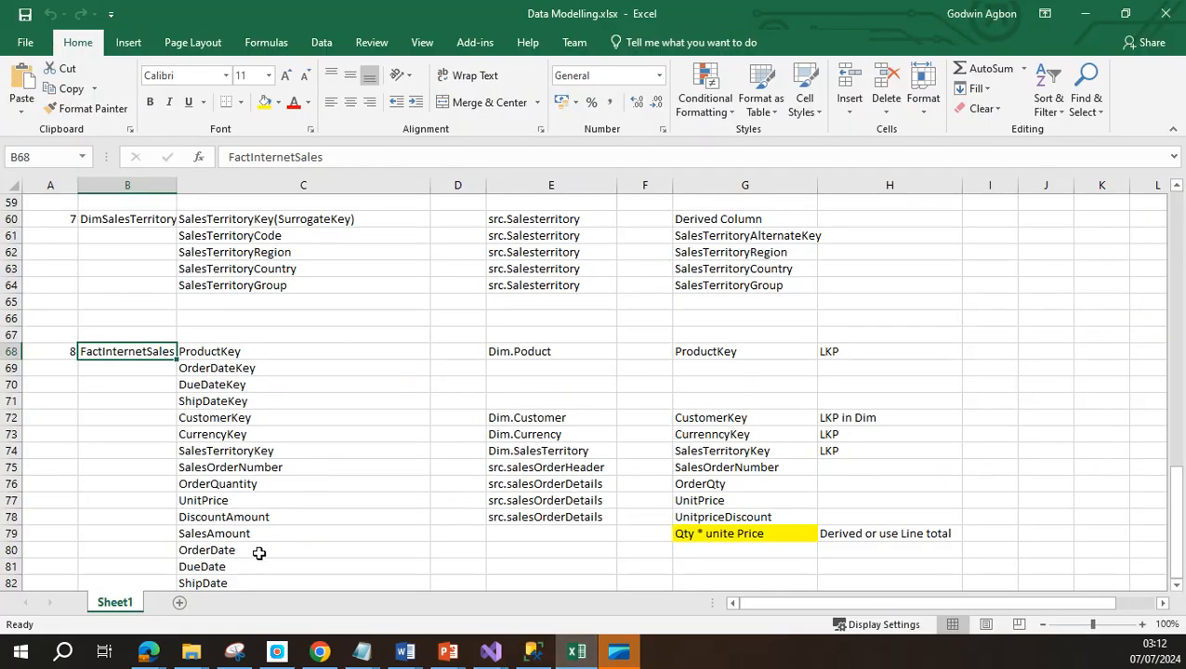
pyautogui.click(228, 550)
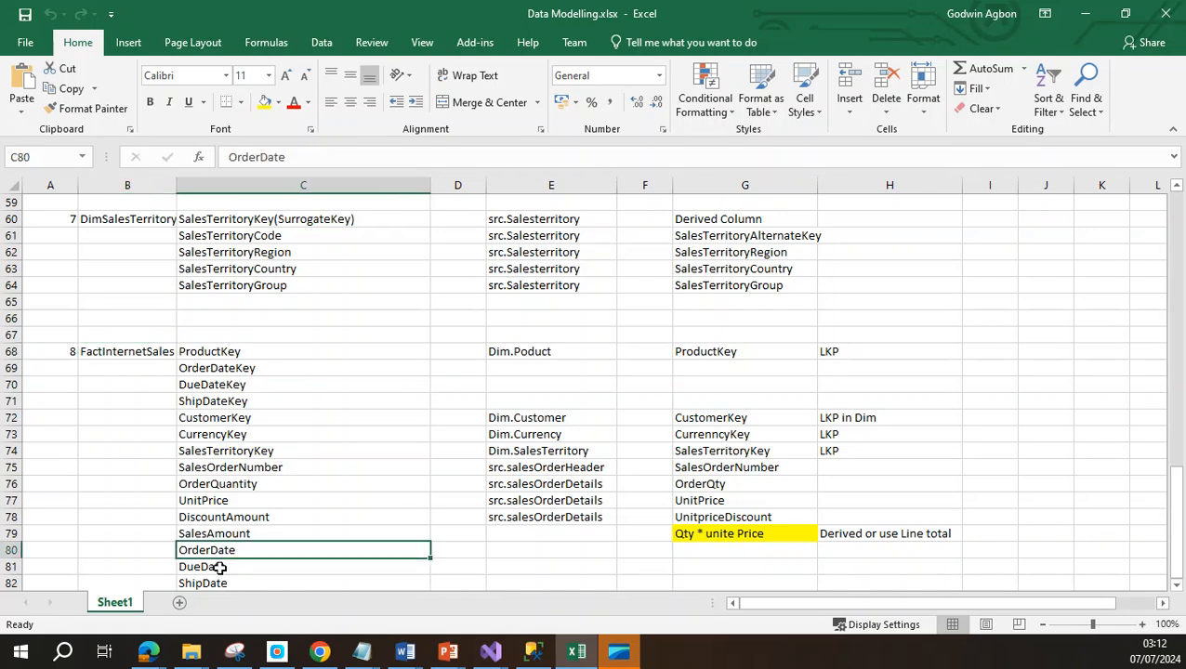
pyautogui.click(225, 569)
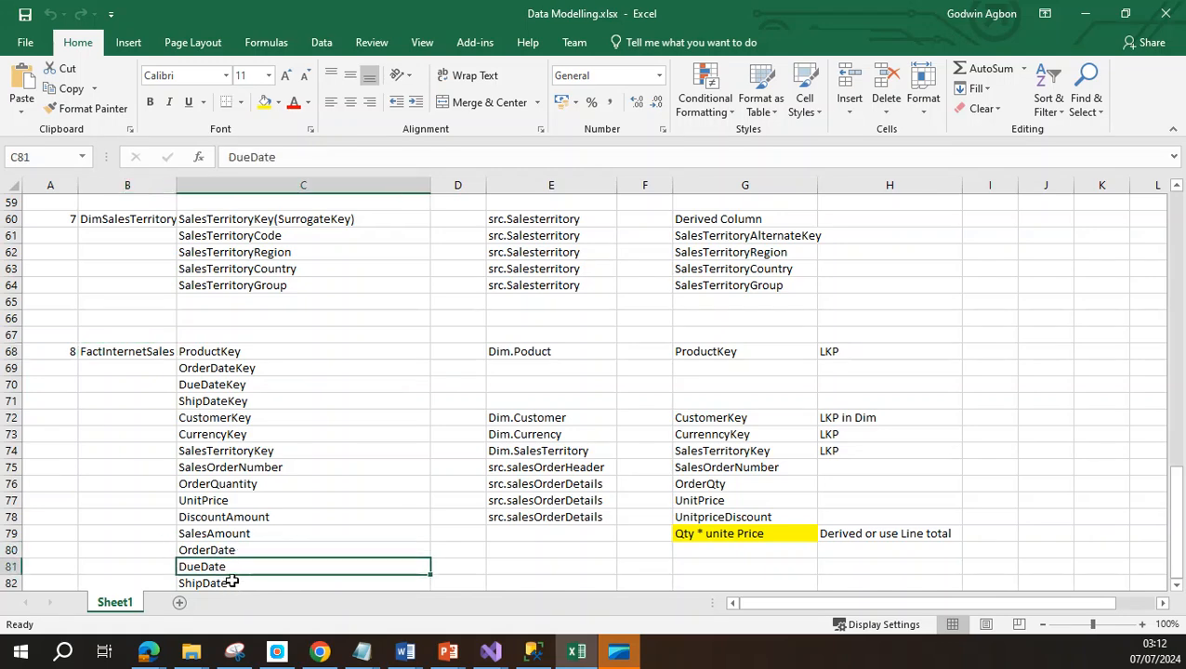
pyautogui.click(230, 582)
pyautogui.scroll(-1, 388, 555)
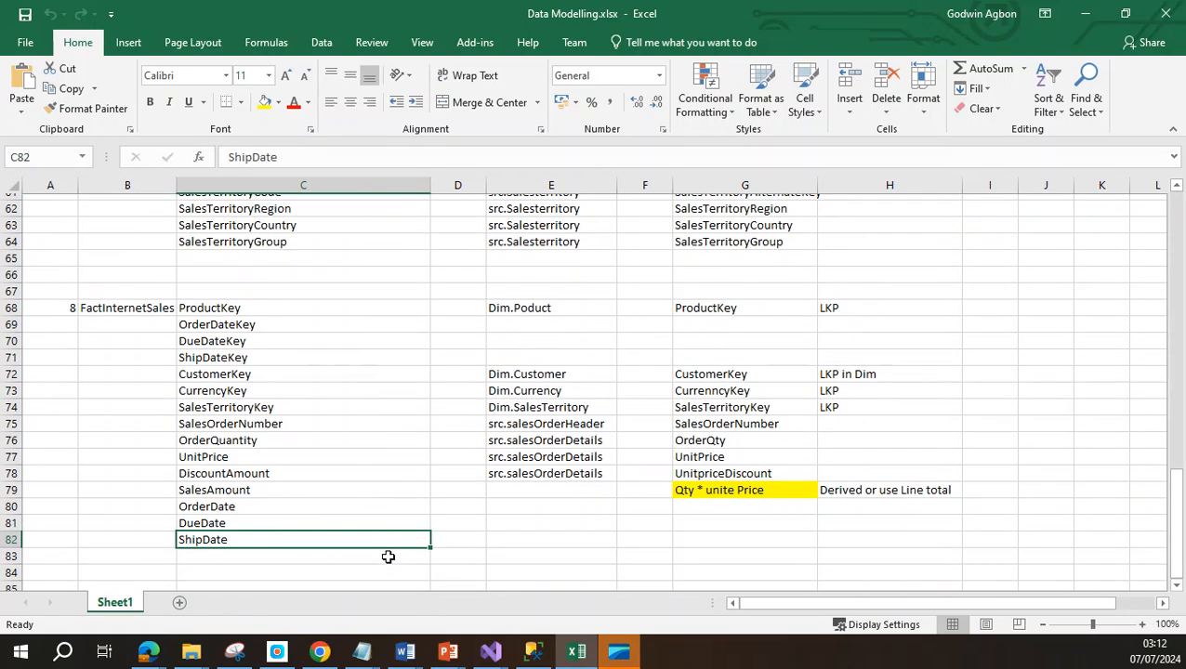
pyautogui.click(1087, 15)
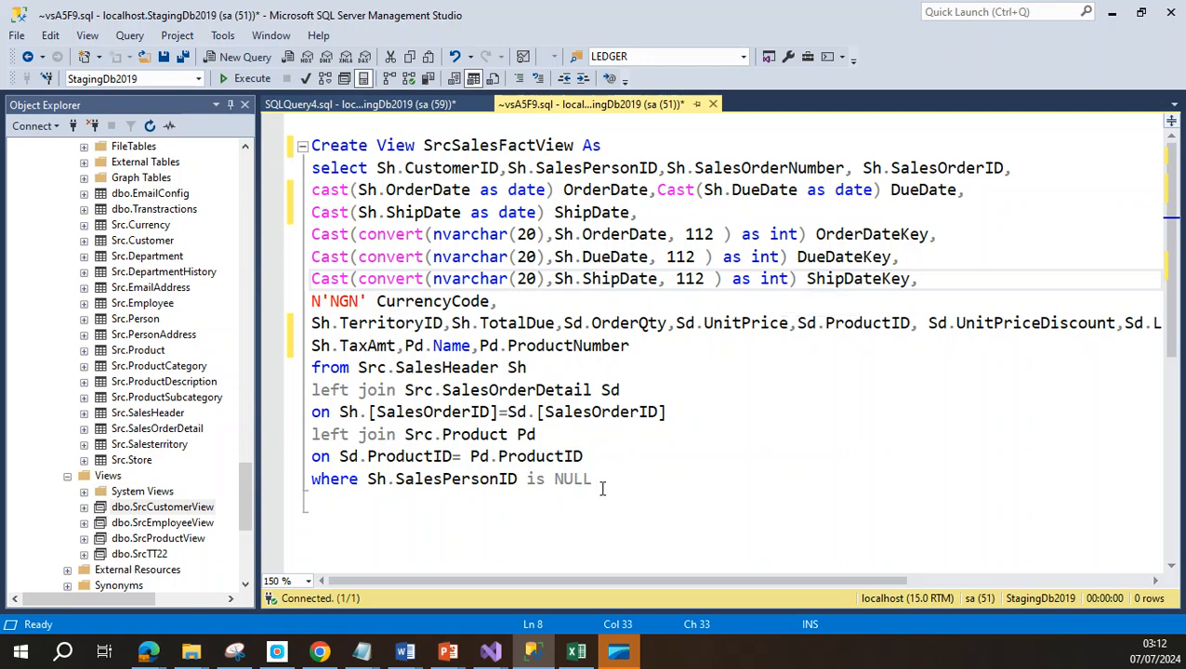
# Run the whole Create View SrcSalesFactView script against StagingDb2019 and refresh the database's list of views
pyautogui.moveTo(602, 484); pyautogui.dragTo(287, 146)
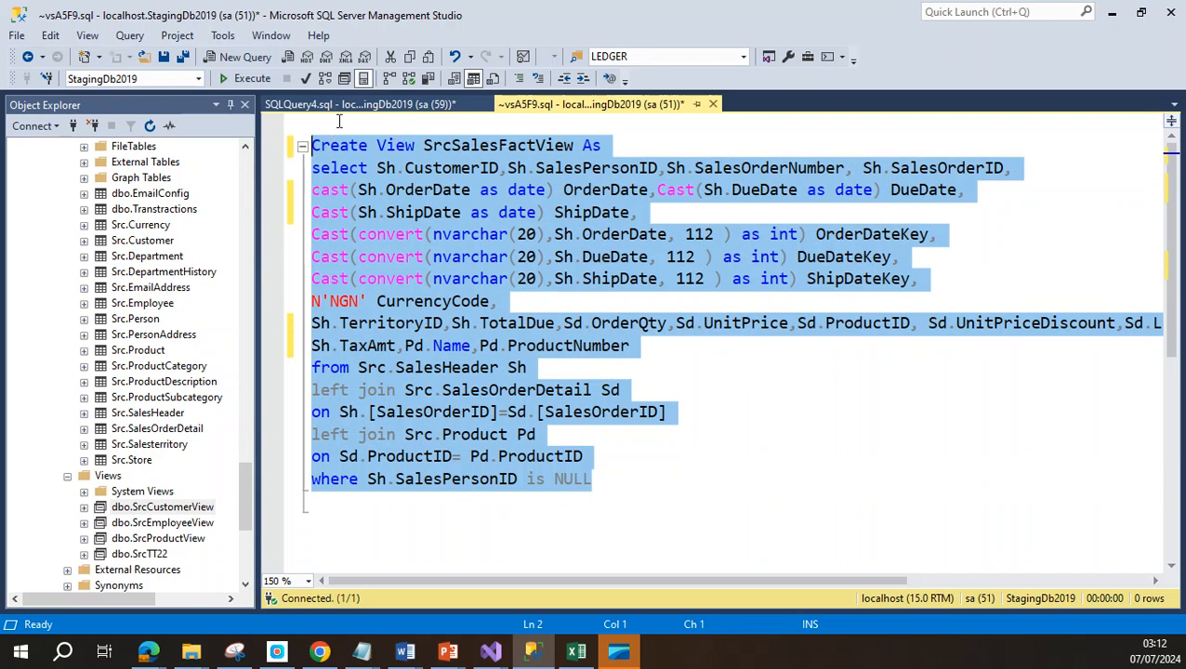
pyautogui.click(252, 79)
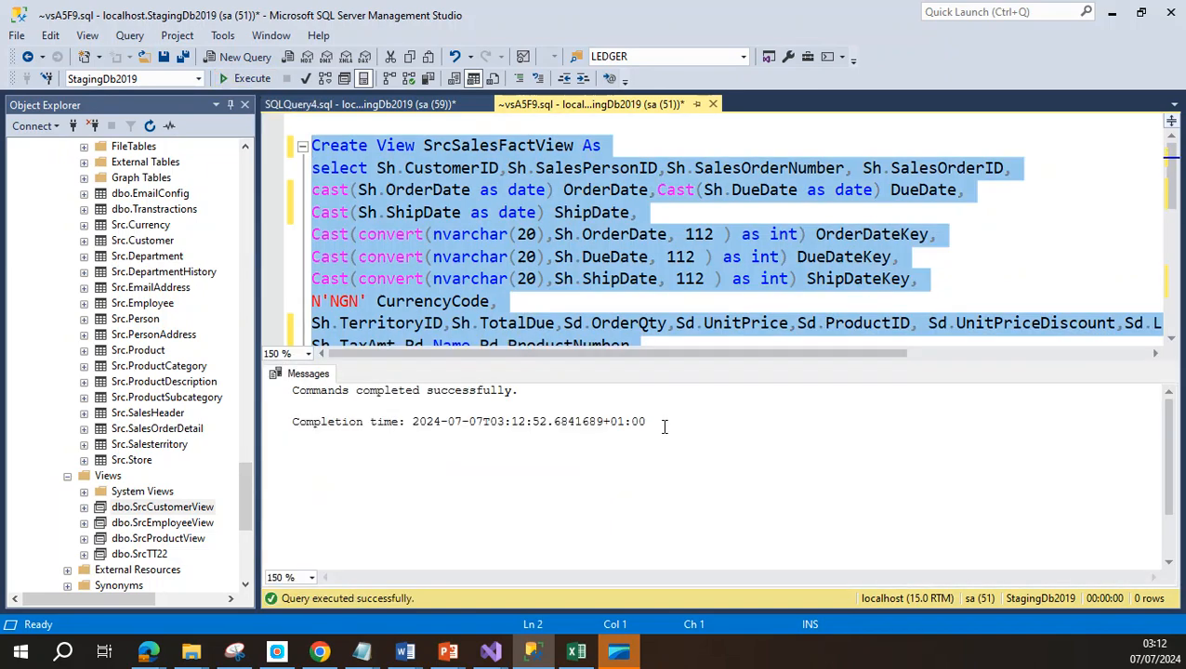
pyautogui.click(83, 478)
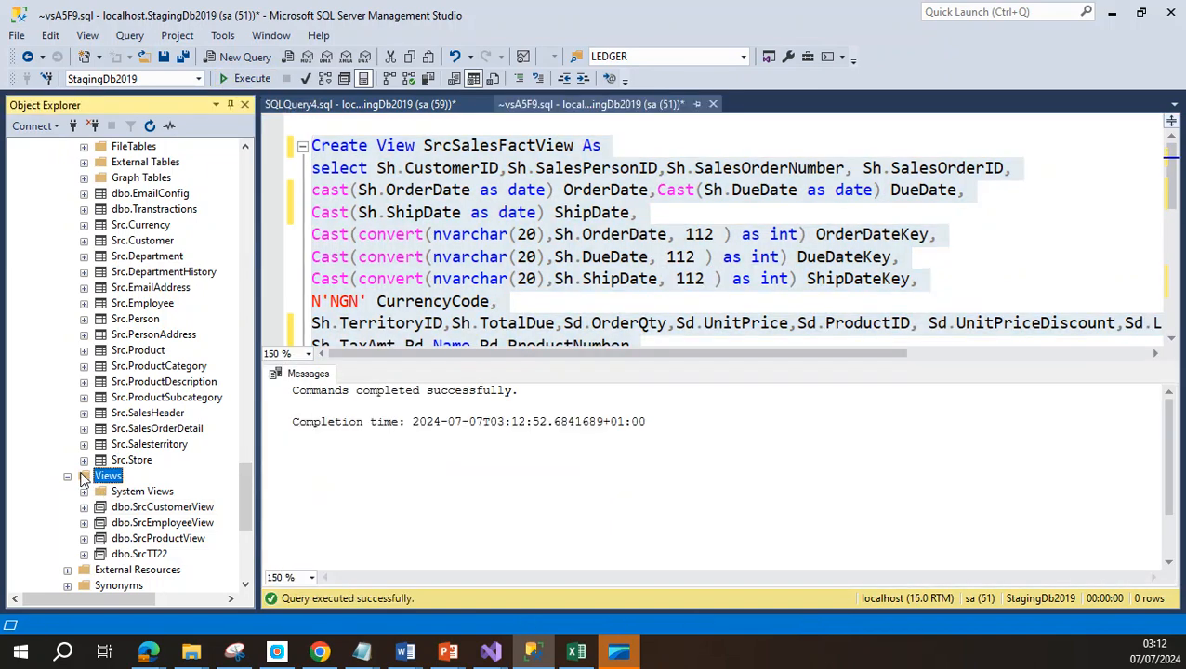
pyautogui.rightClick(82, 477)
pyautogui.click(126, 577)
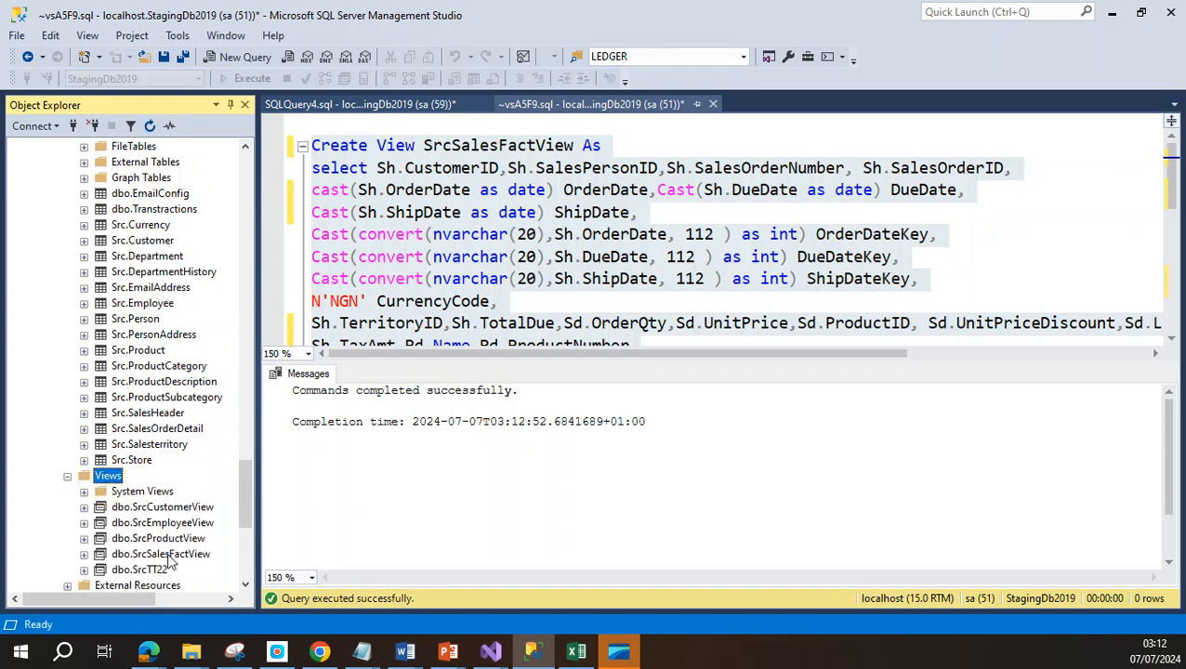
# Script dbo.SrcSalesFactView as a SELECT in a new query editor window and run the query
pyautogui.rightClick(158, 555)
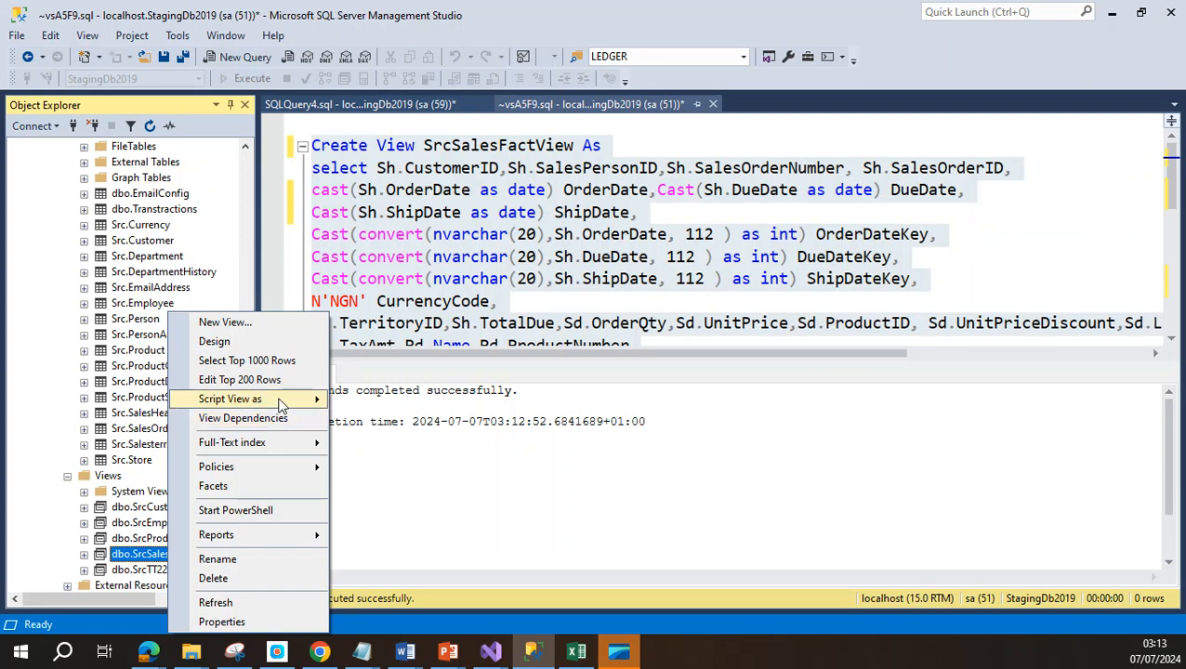
pyautogui.moveTo(279, 400)
pyautogui.moveTo(439, 502)
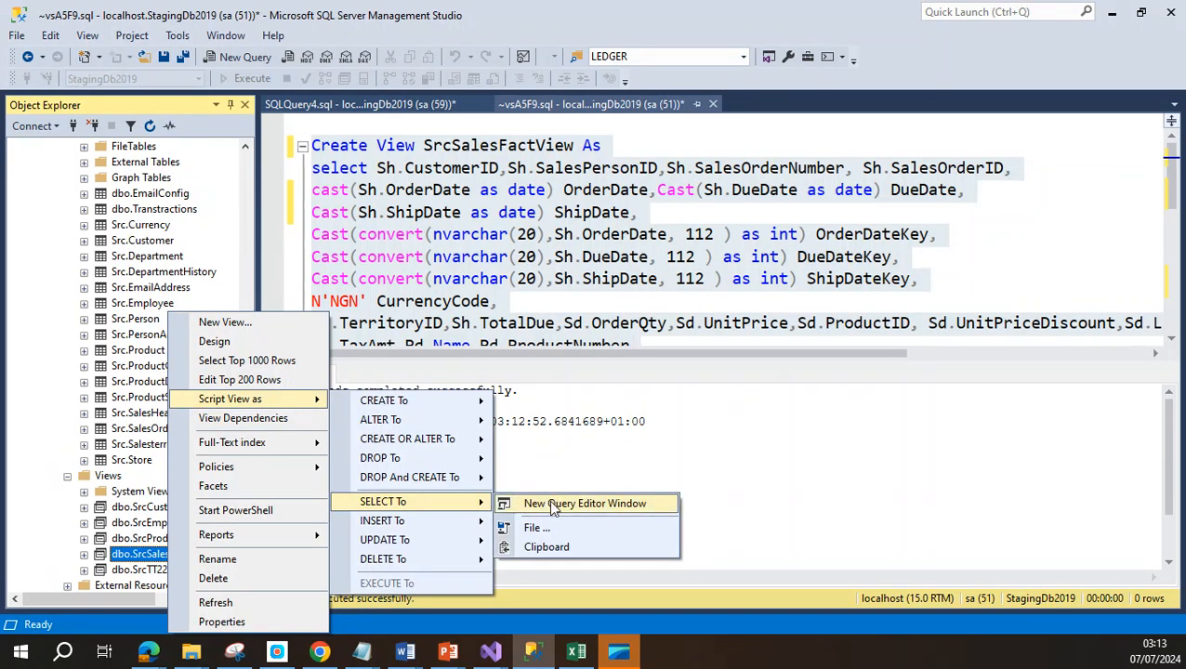
pyautogui.click(553, 502)
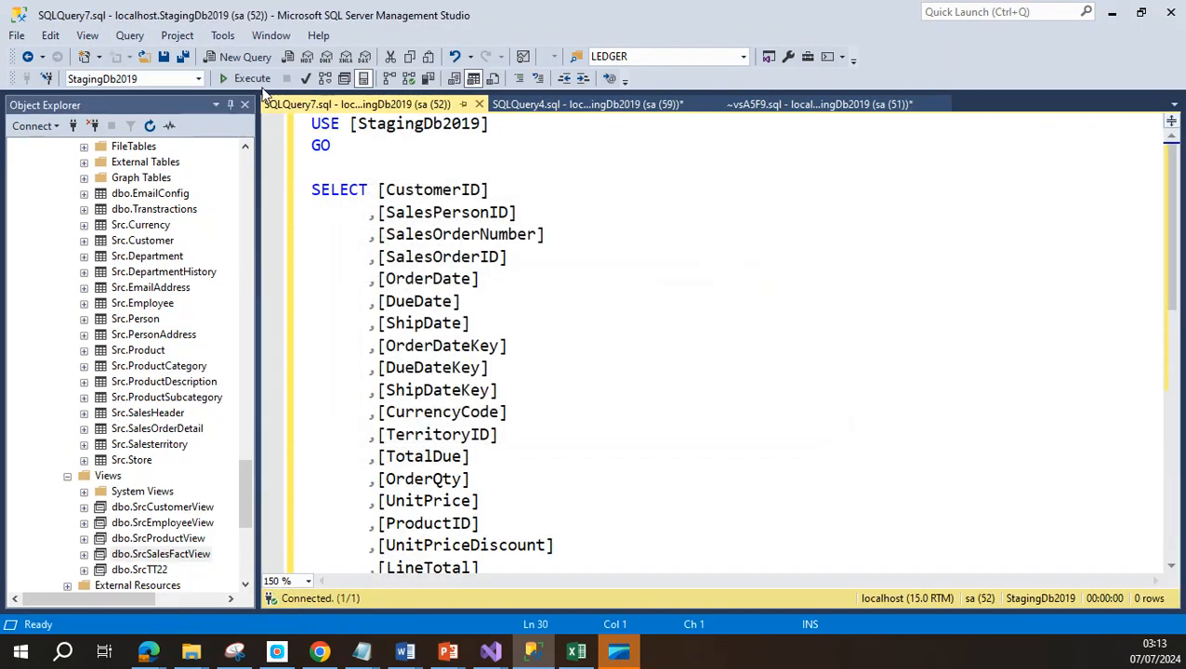
pyautogui.press('F5')
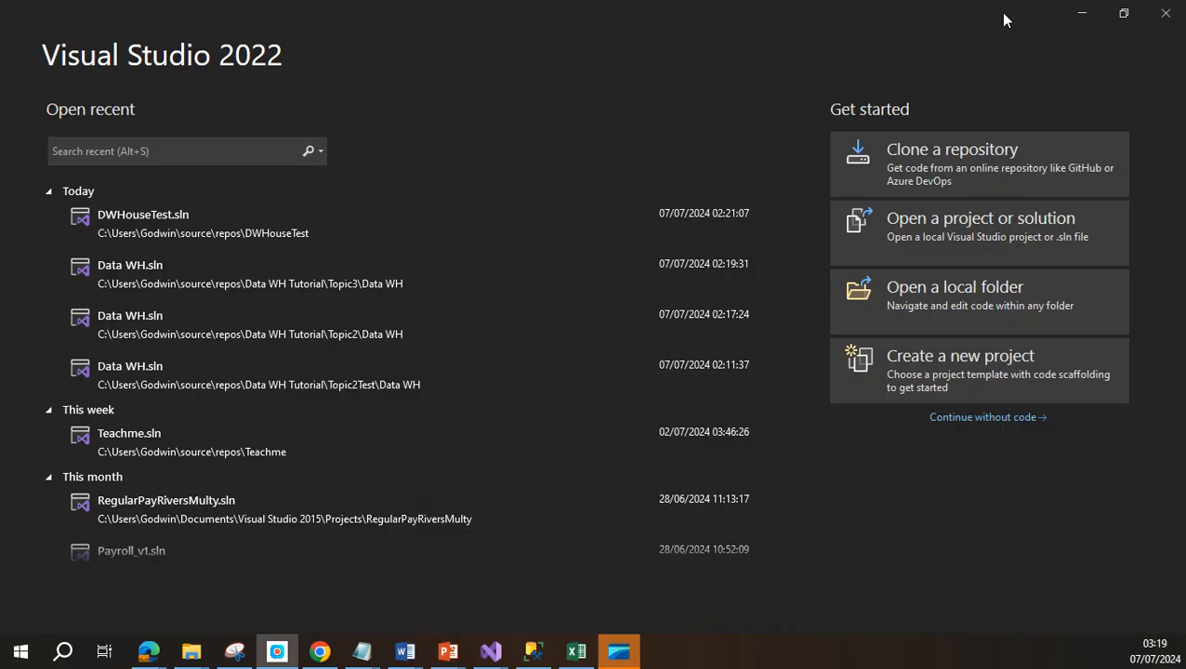
# Start a new Visual Studio project, searching the templates for "ssi" and choosing Integration Services Project
pyautogui.click(941, 362)
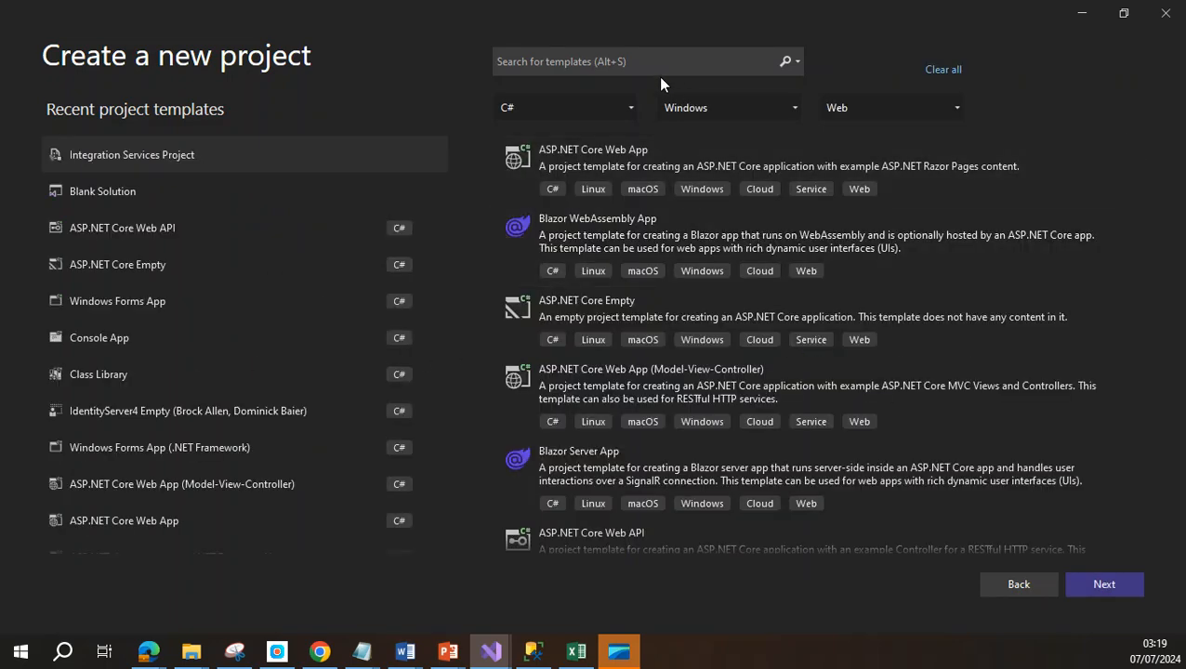
pyautogui.click(655, 62)
pyautogui.write('ss')
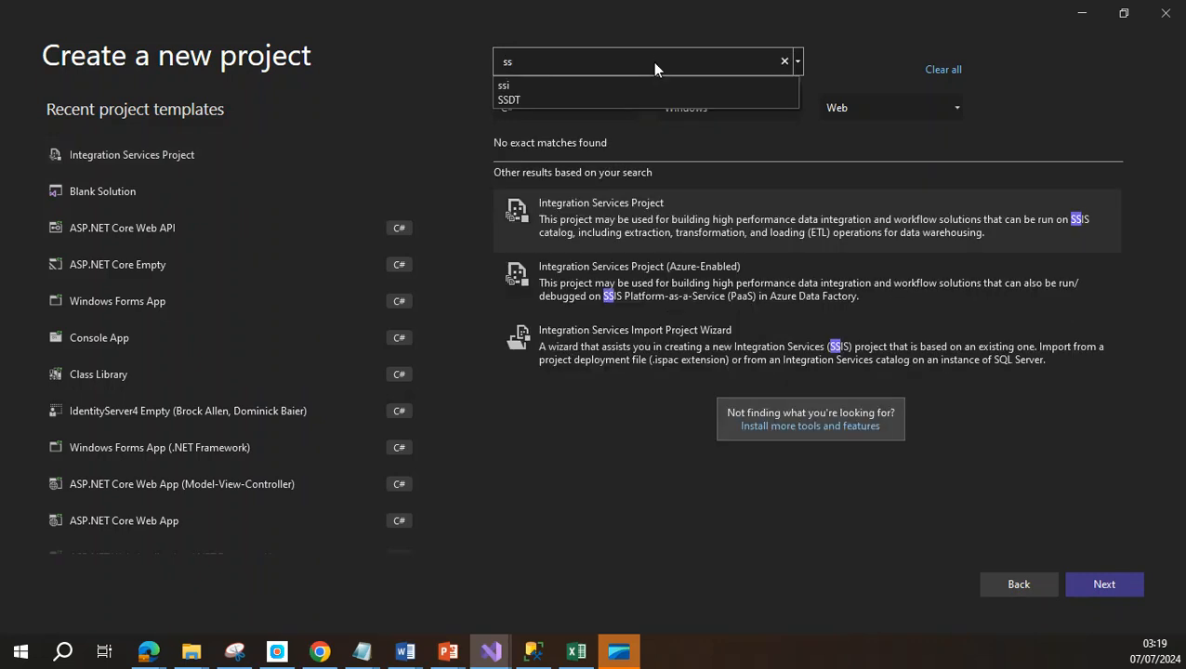
pyautogui.write('i')
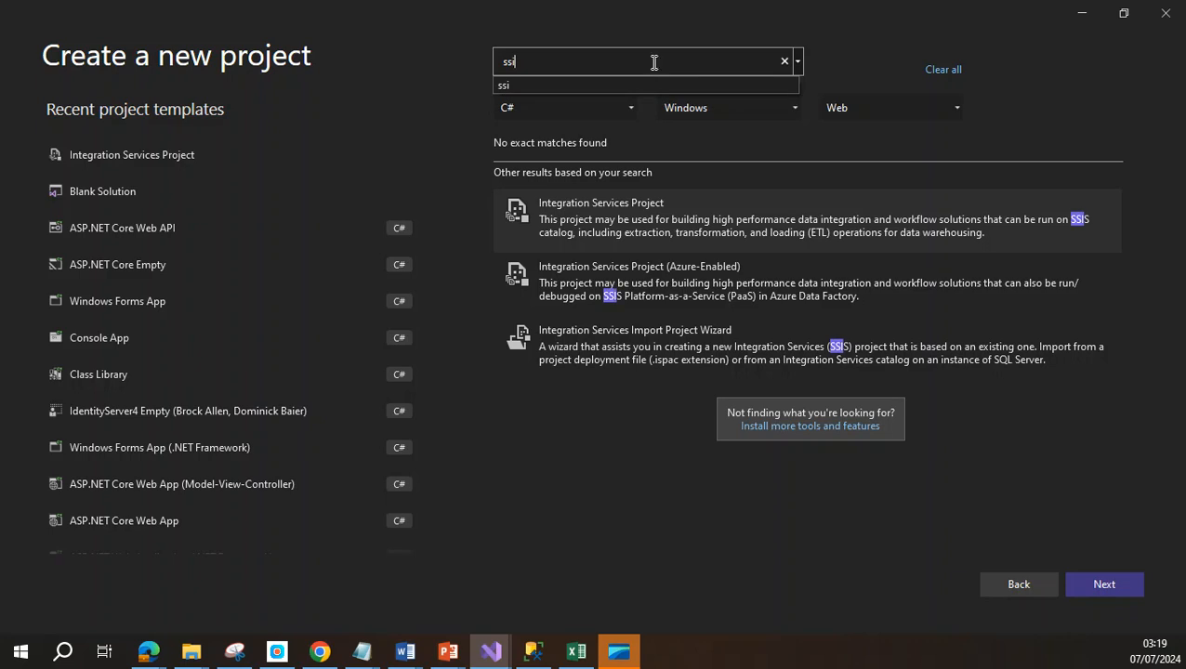
pyautogui.click(615, 231)
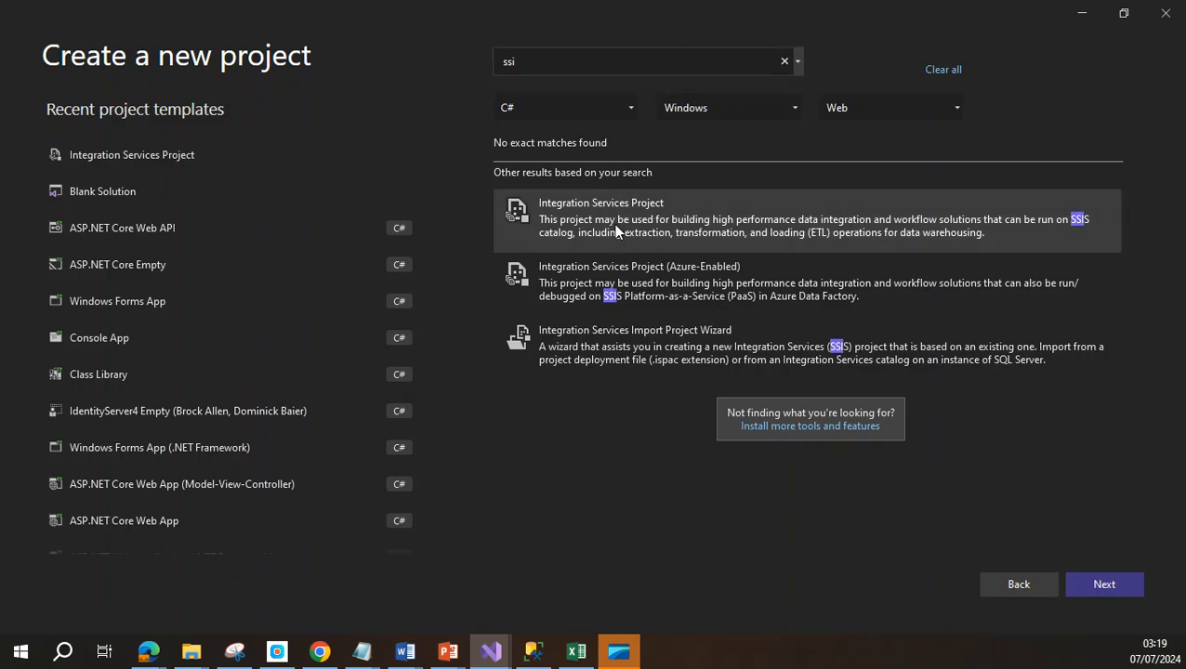
pyautogui.click(1095, 579)
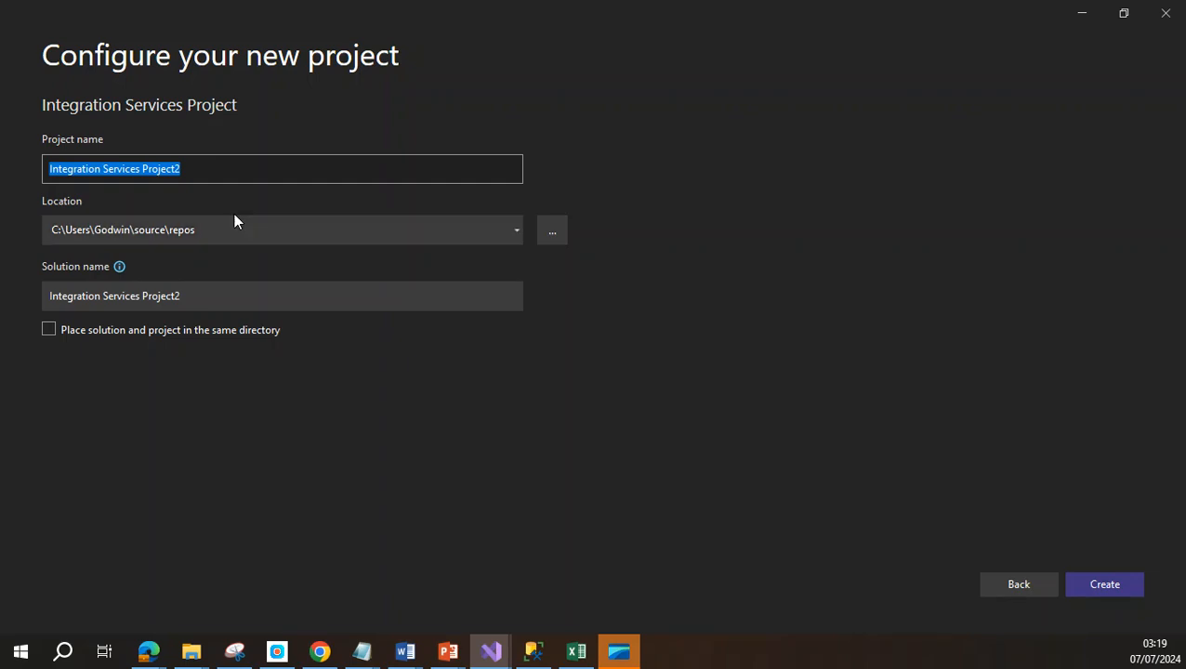
# Name the Integration Services project DWH and create it in the default location
pyautogui.write('D')
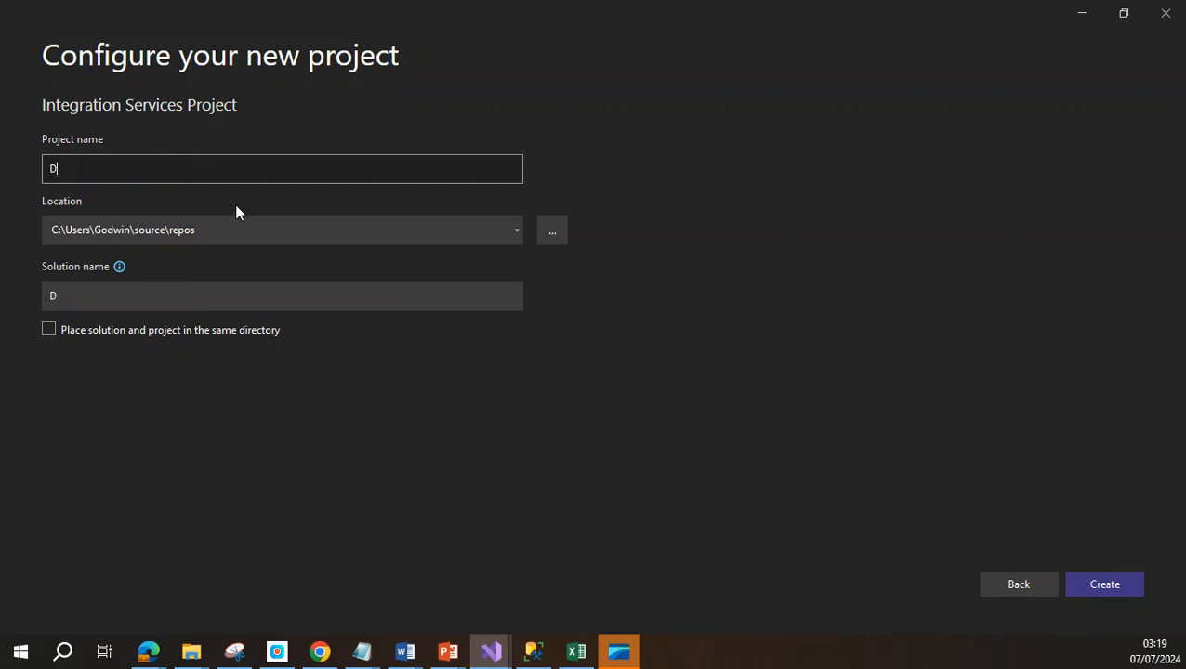
pyautogui.write('WH')
pyautogui.click(1112, 588)
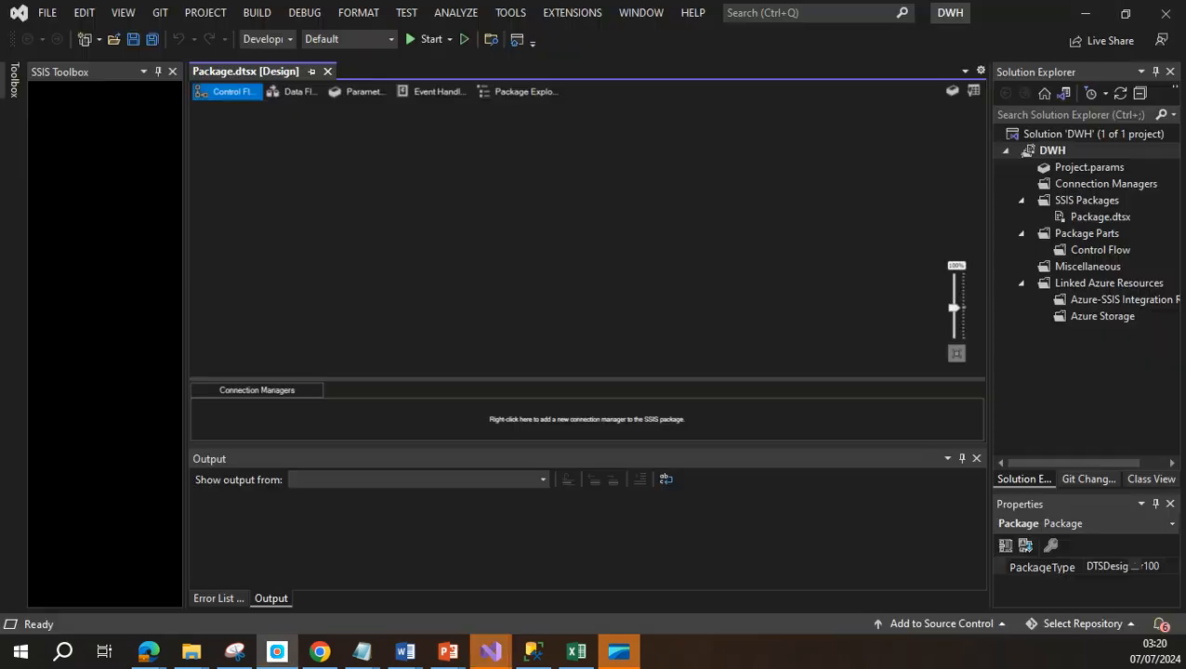
# Switch to SQL Server Management Studio, write "Create Database DWH" in the empty query and run it
pyautogui.click(531, 653)
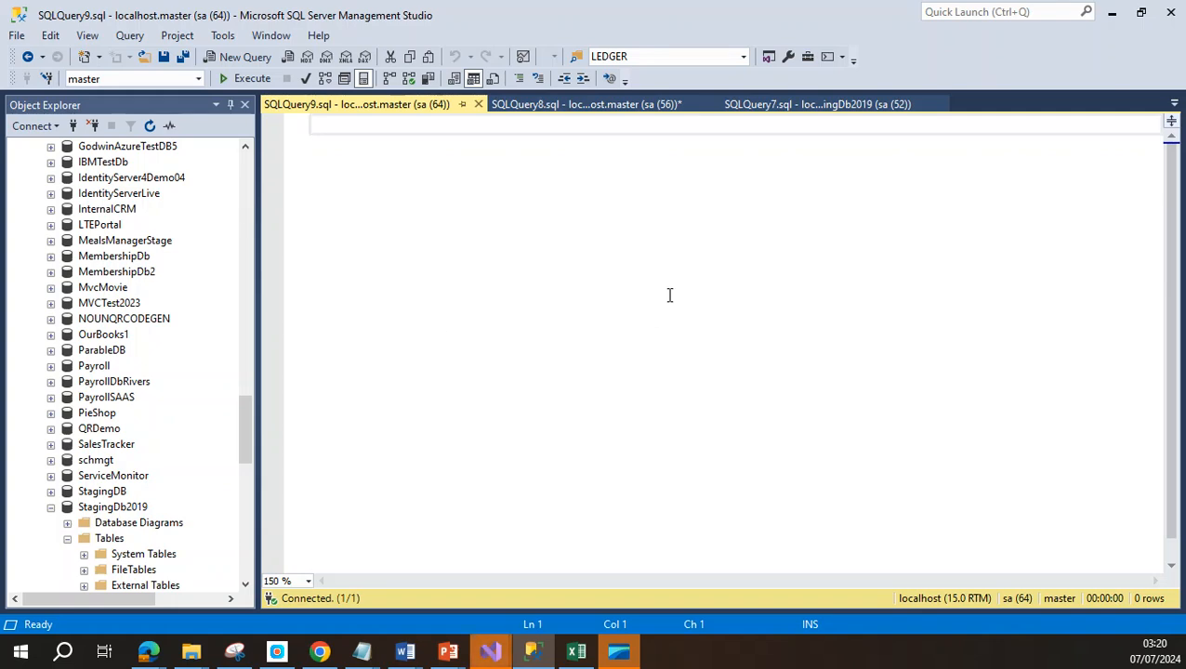
pyautogui.write('Create')
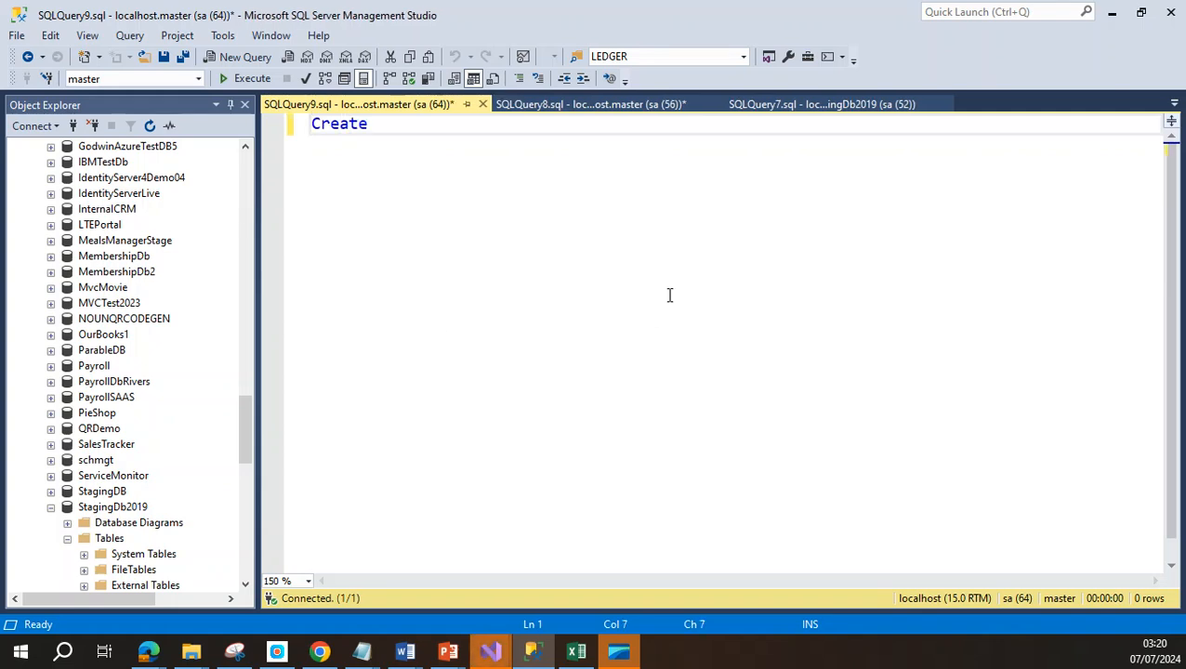
pyautogui.write(' Database ')
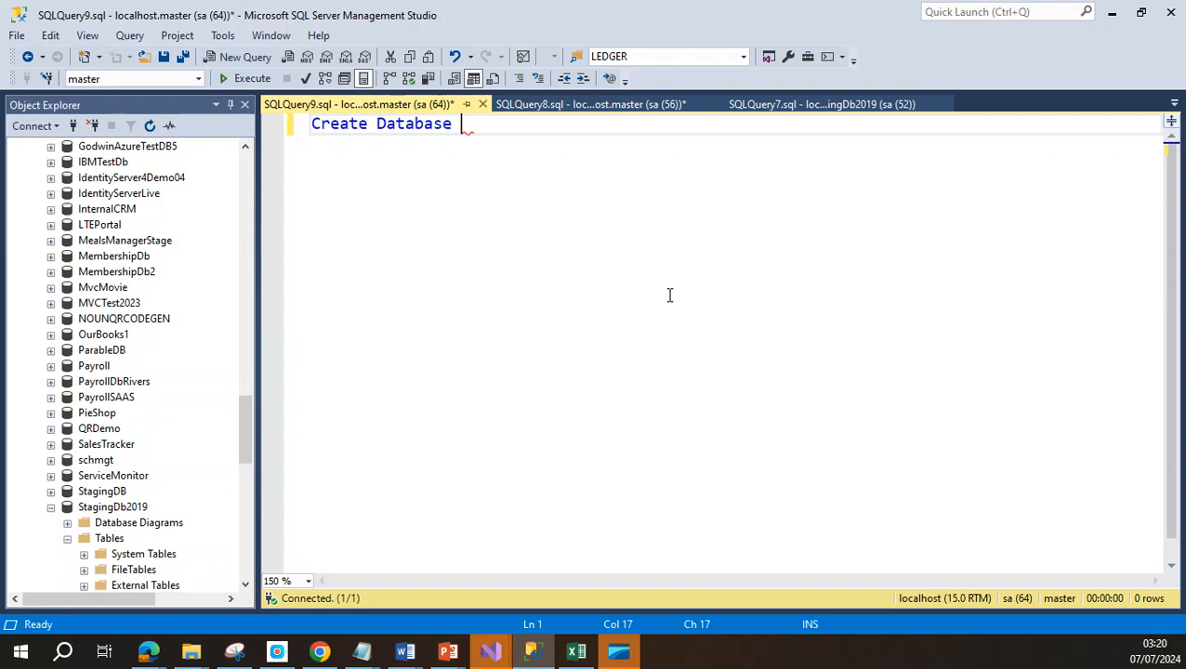
pyautogui.write('DWH')
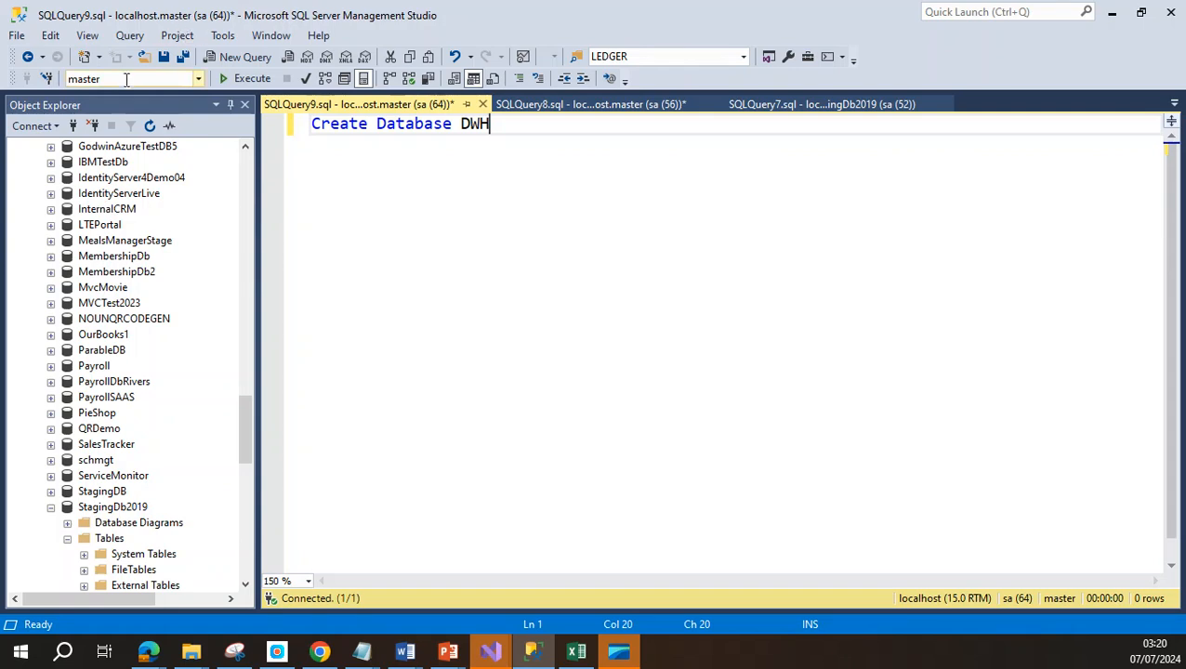
pyautogui.moveTo(501, 127); pyautogui.dragTo(311, 125)
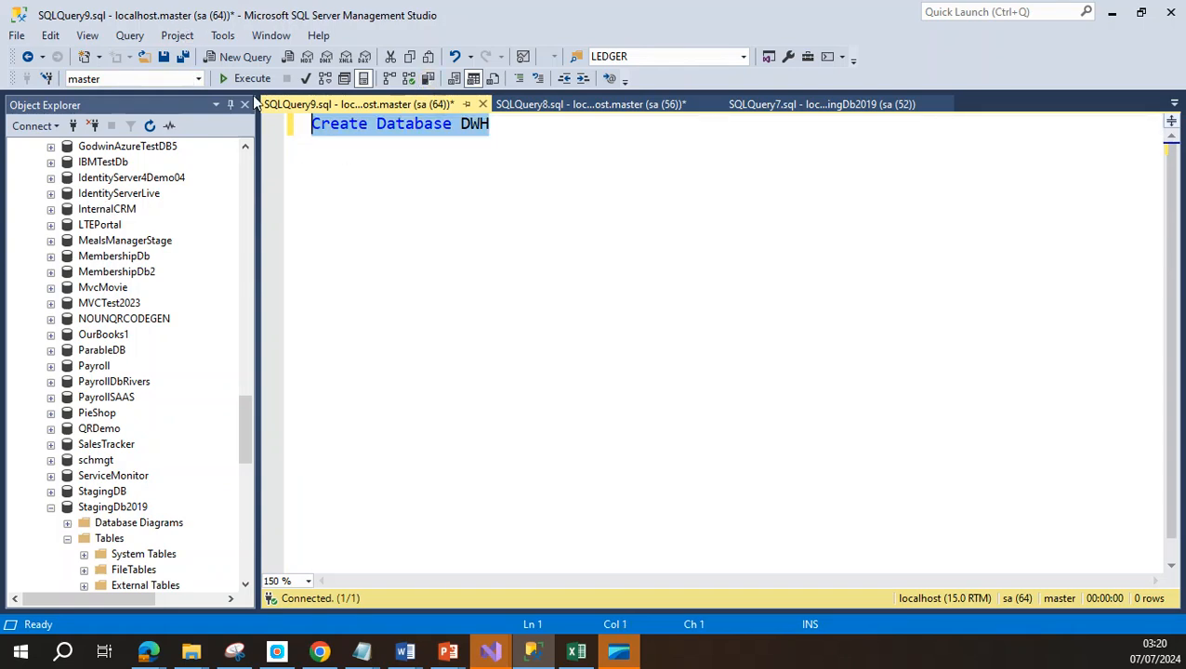
pyautogui.click(251, 79)
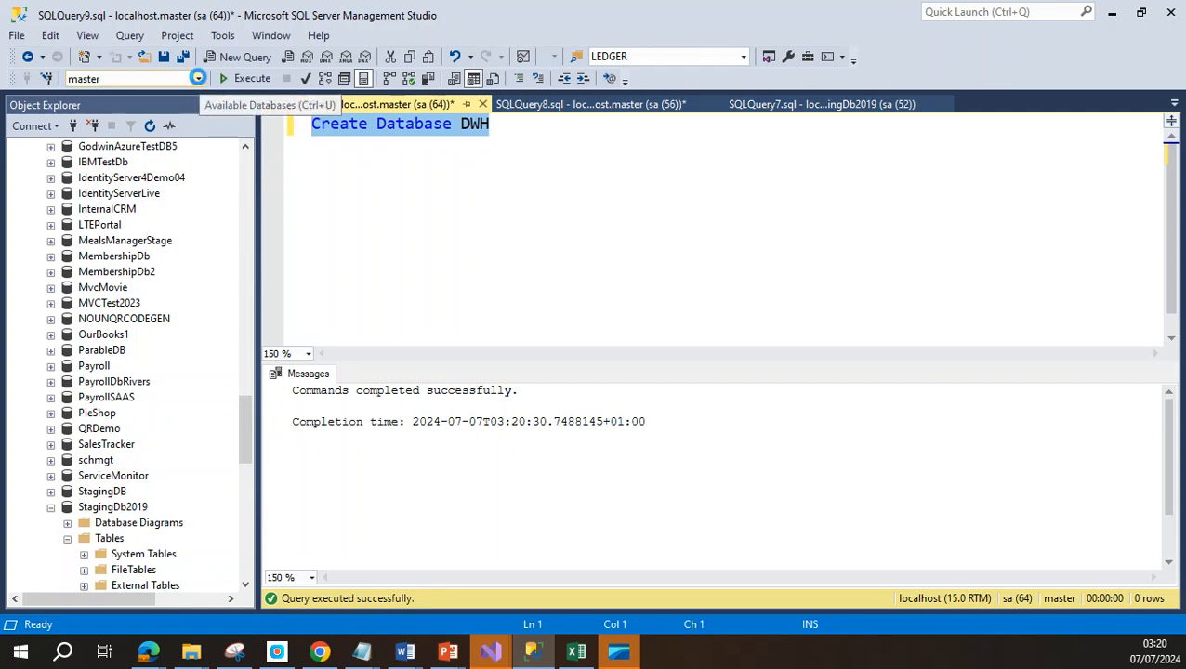
# Make DWH the active database of the current query window
pyautogui.click(198, 79)
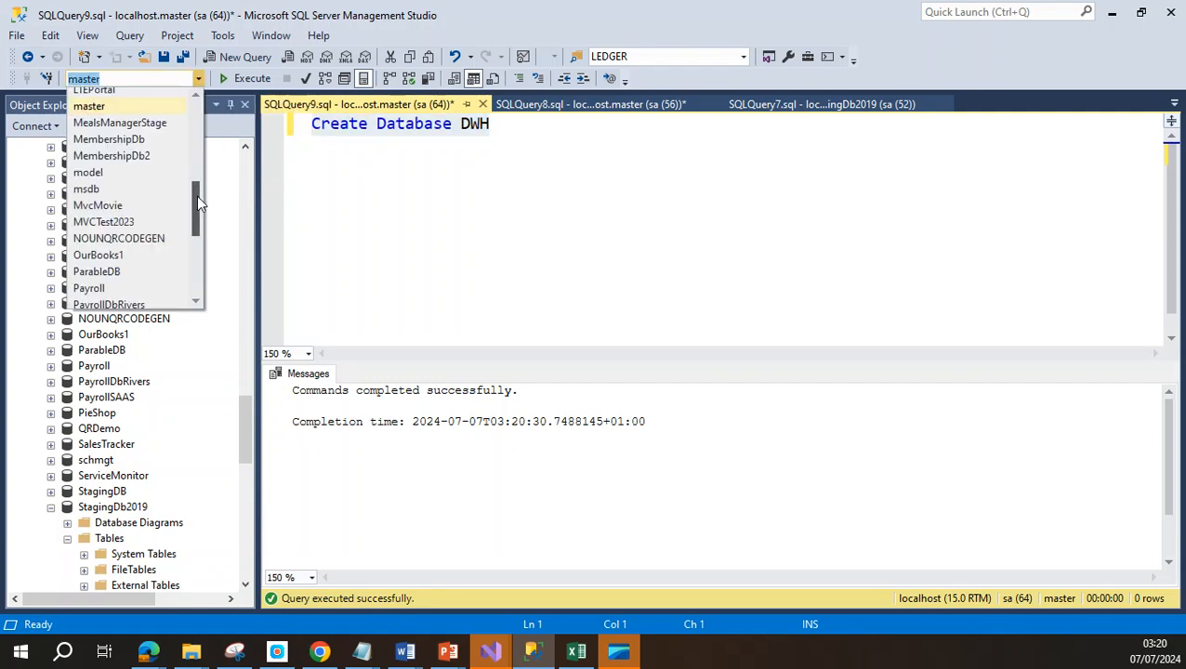
pyautogui.moveTo(196, 195); pyautogui.dragTo(194, 141)
pyautogui.scroll(2, 139, 186)
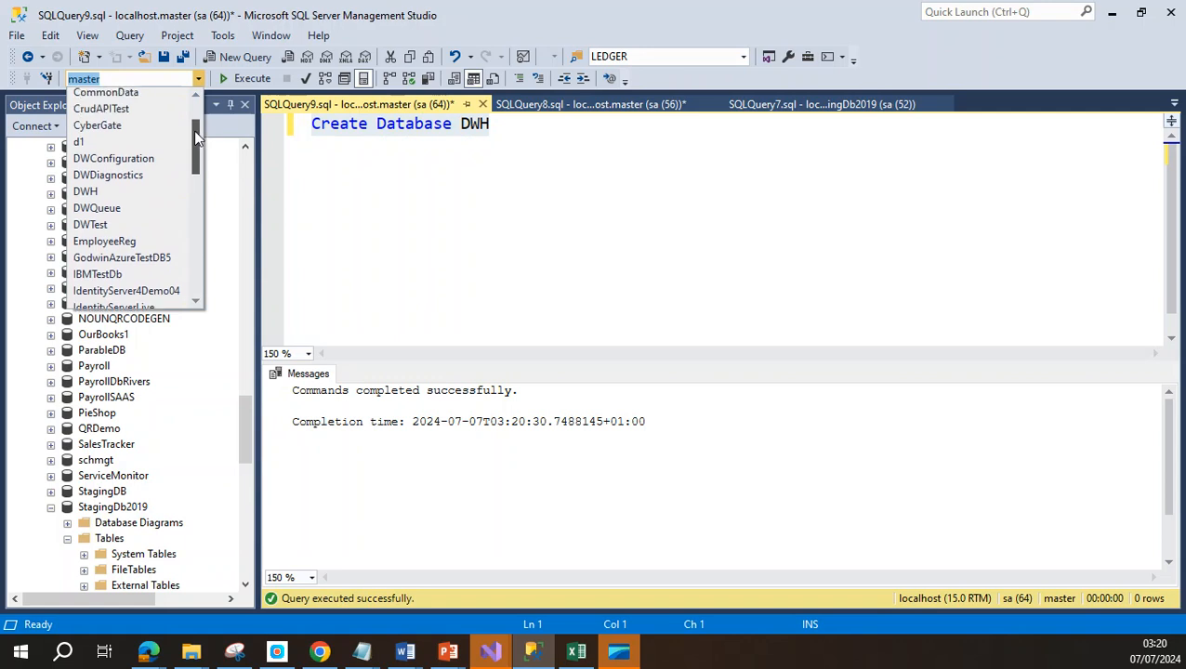
pyautogui.click(104, 213)
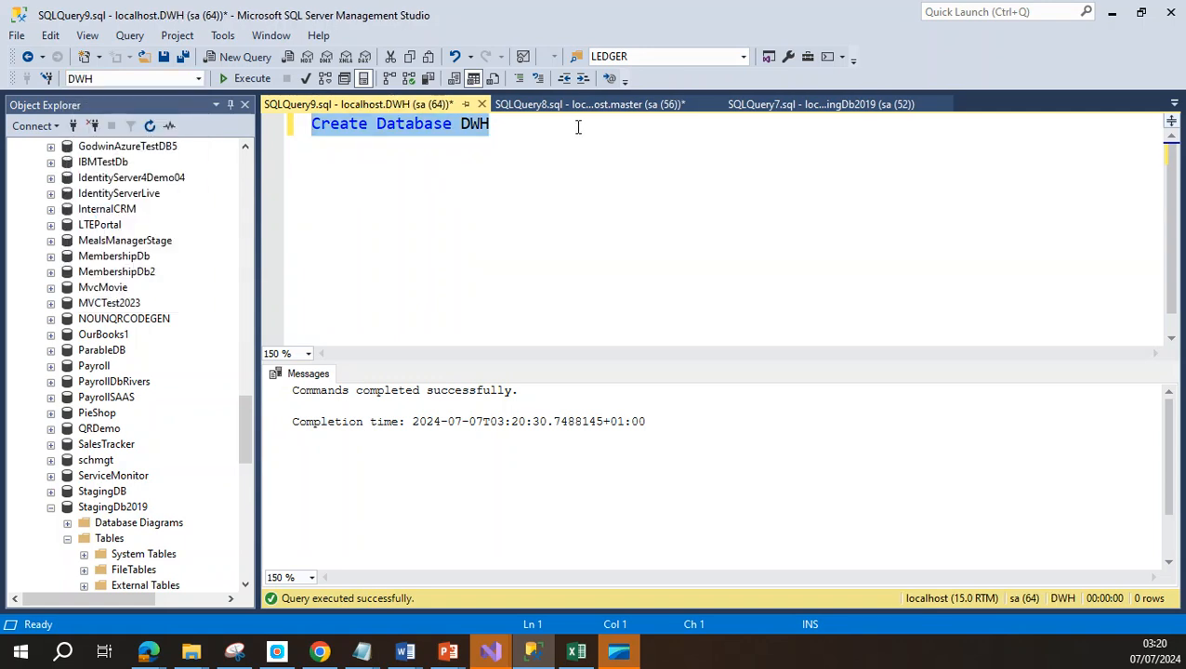
# Add the statement "Create Schema Dim" below the database statement and run only that line
pyautogui.click(485, 168)
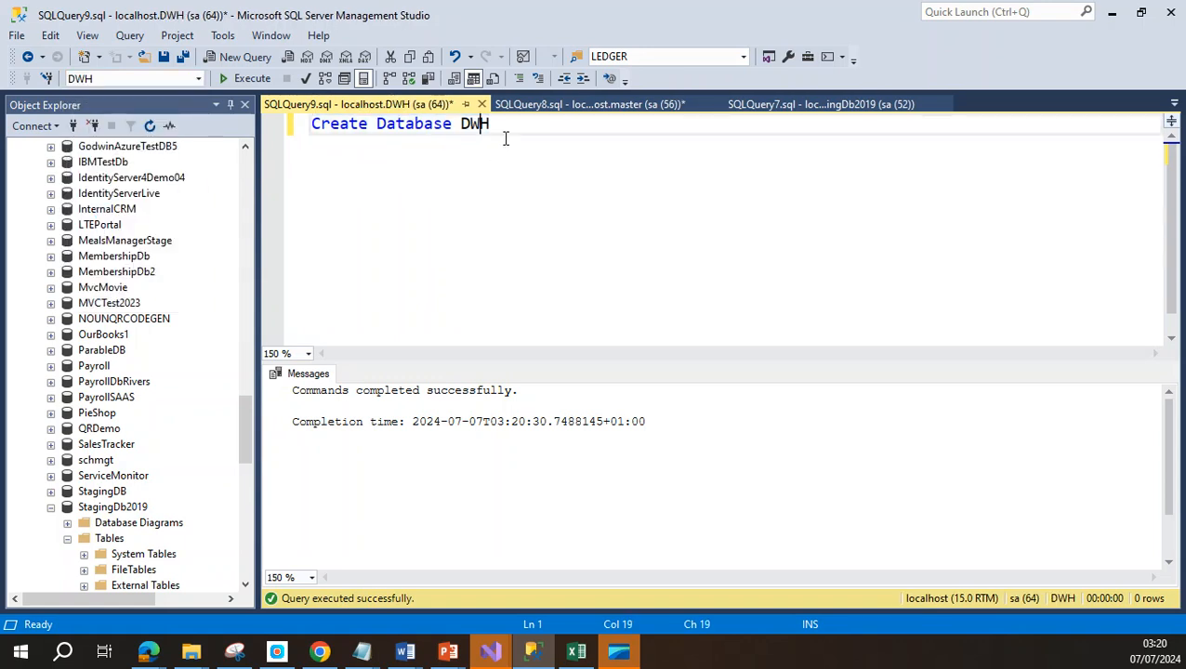
pyautogui.click(506, 130)
pyautogui.press('Return')
pyautogui.press('Return')
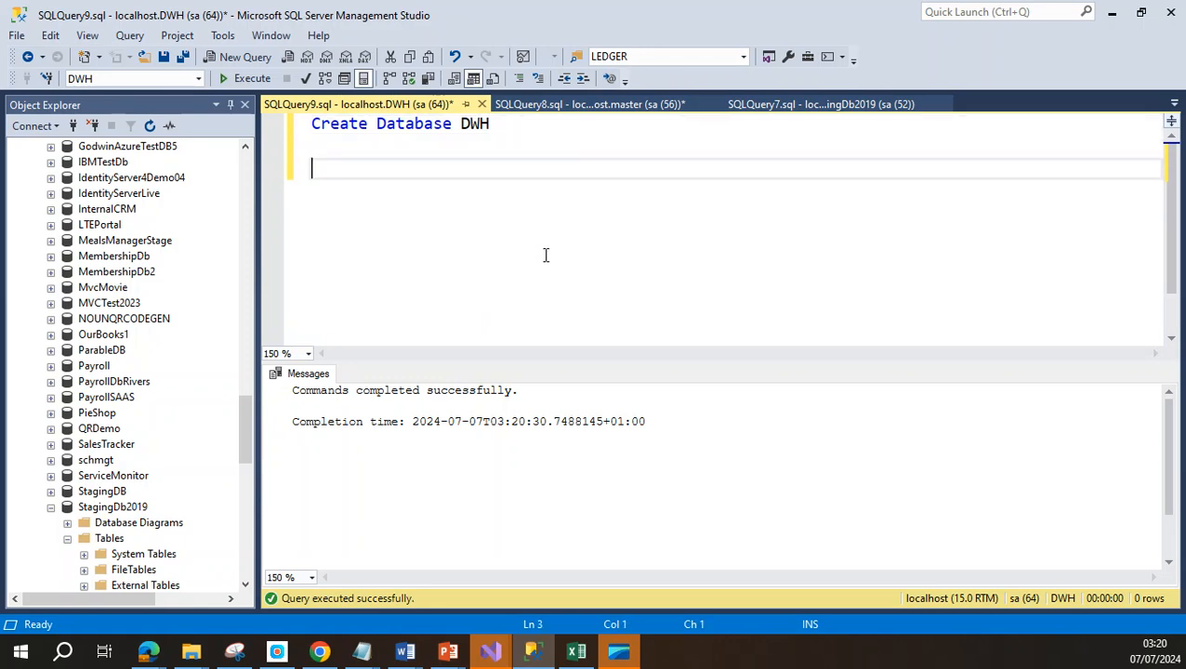
pyautogui.write('Create Schema Dim')
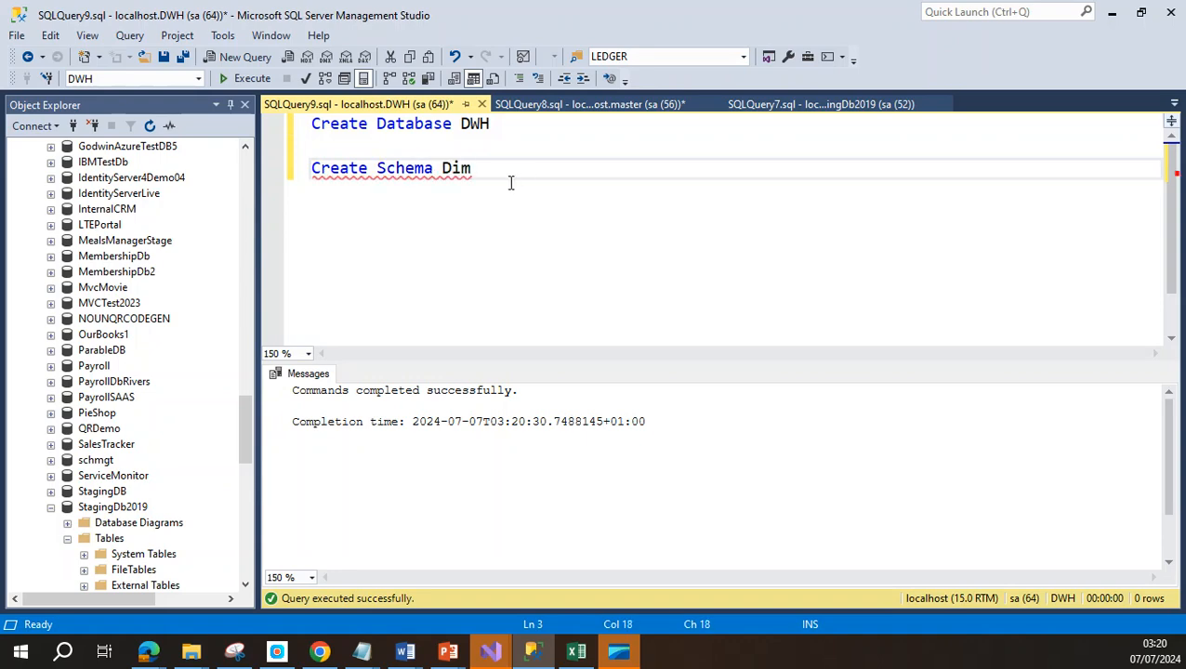
pyautogui.hotkey('shift', 'Home')
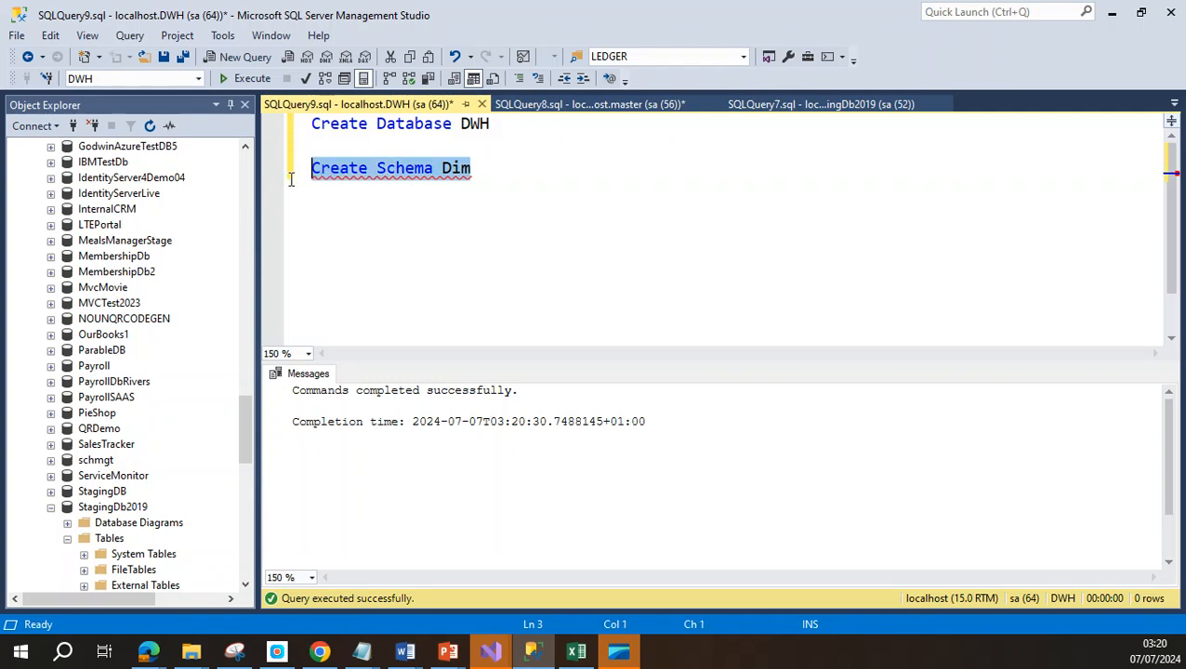
pyautogui.click(249, 80)
# Change the schema name in the Create Schema statement to Fact and run only that line
pyautogui.doubleClick(454, 170)
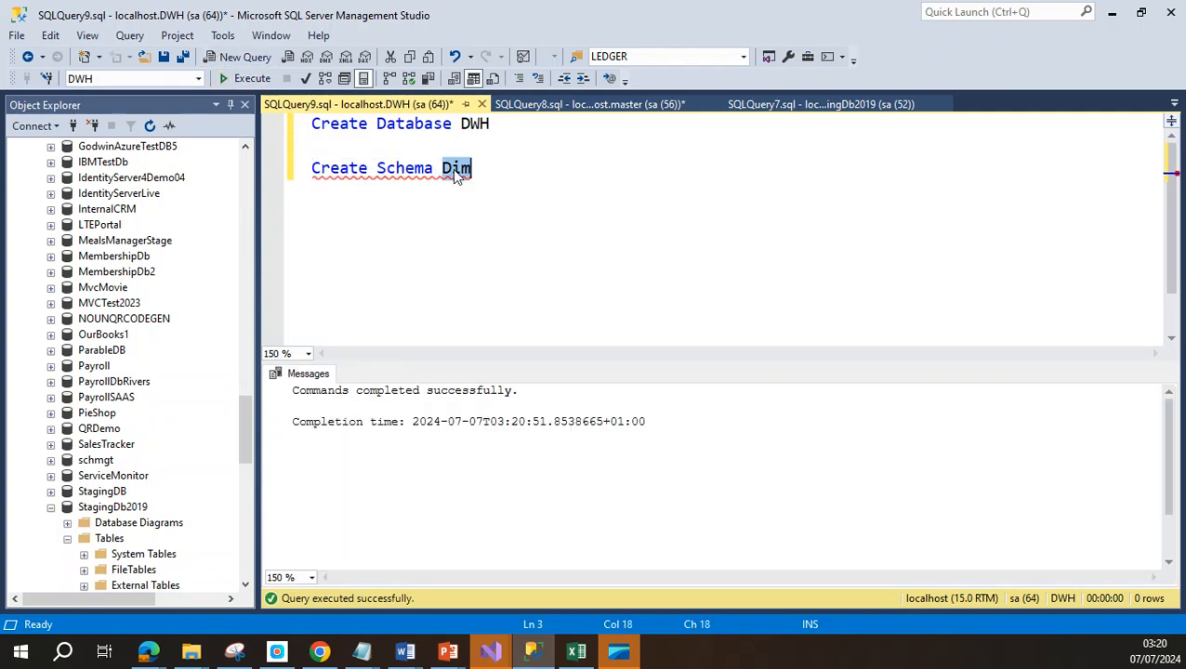
pyautogui.write('Fact')
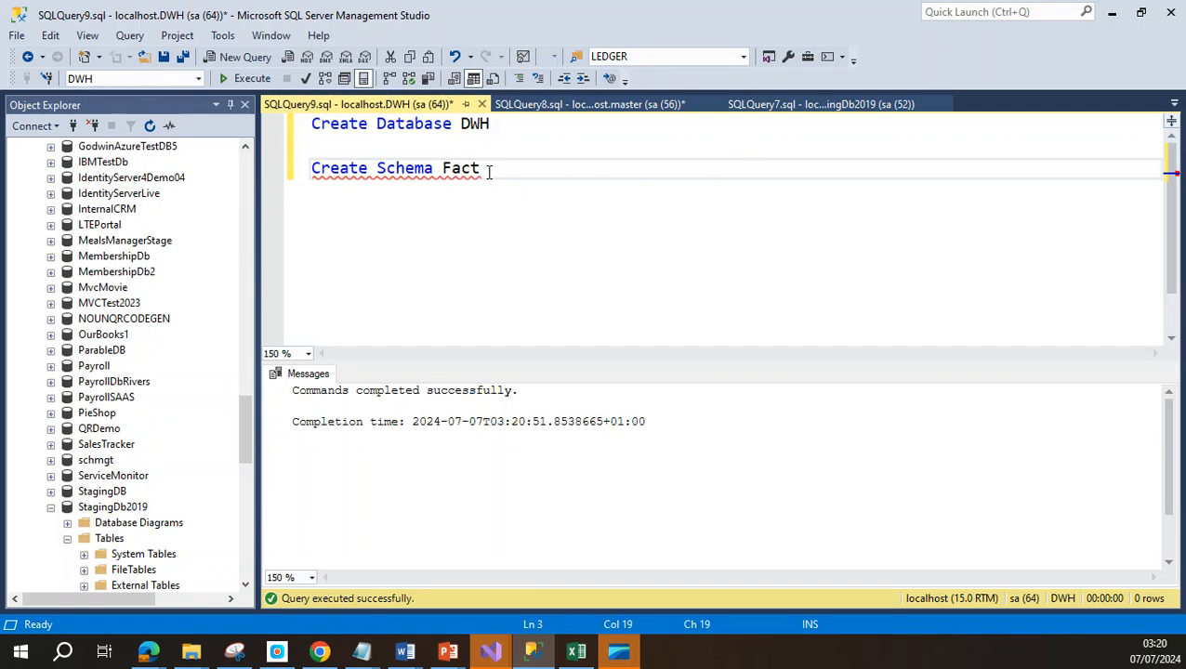
pyautogui.moveTo(489, 171); pyautogui.dragTo(311, 173)
pyautogui.click(249, 78)
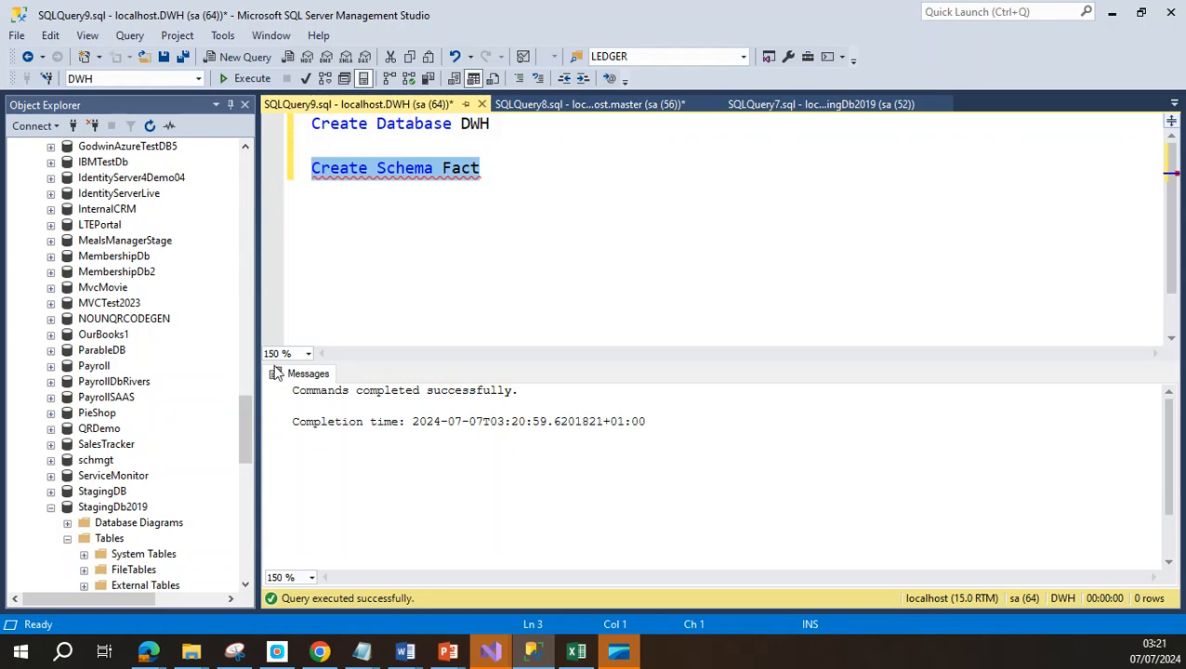
# Switch to the Data Modelling workbook in Excel and look up the first table in the dimensions list
pyautogui.click(1111, 13)
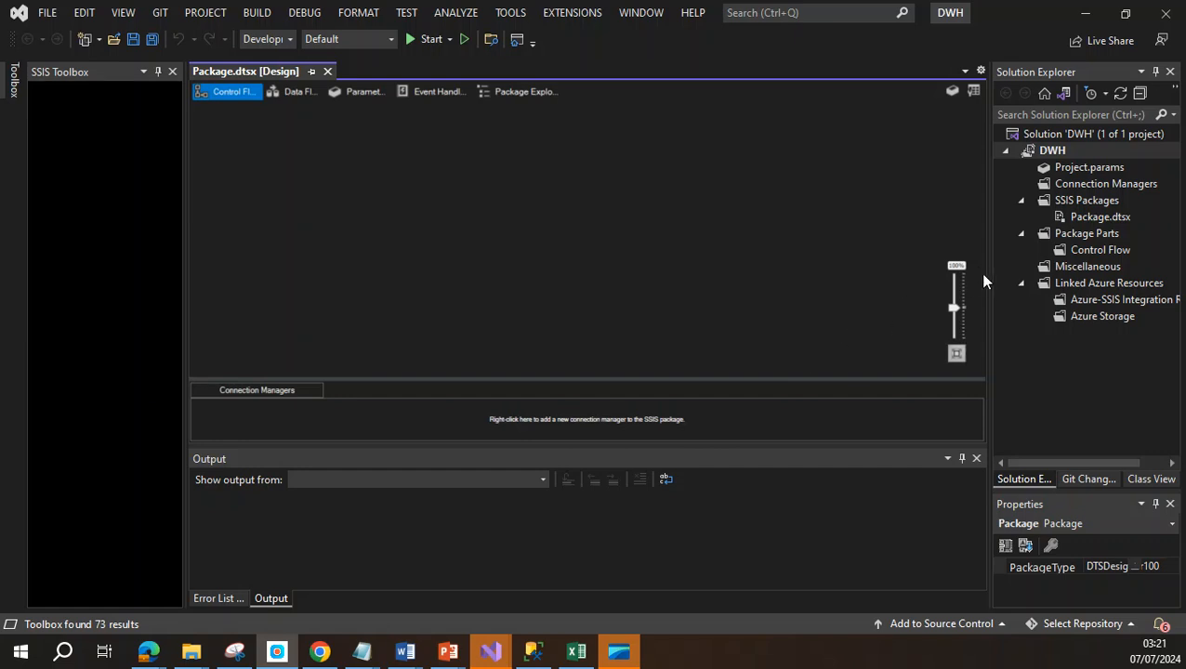
pyautogui.click(1091, 218)
pyautogui.rightClick(1091, 221)
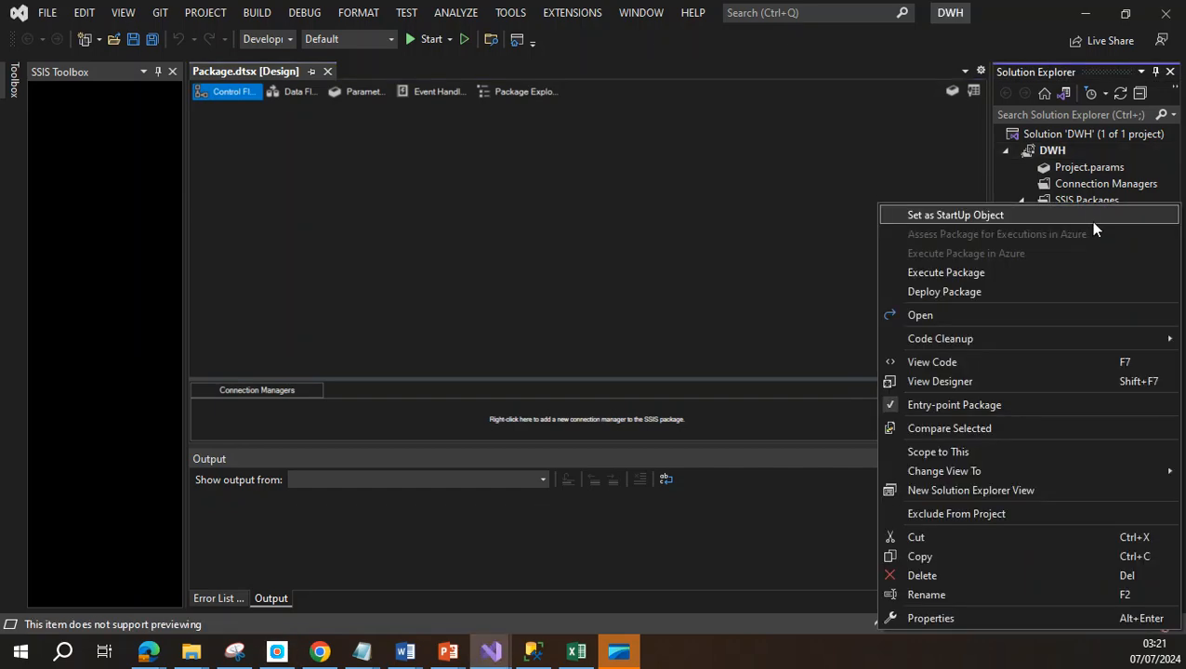
pyautogui.click(576, 650)
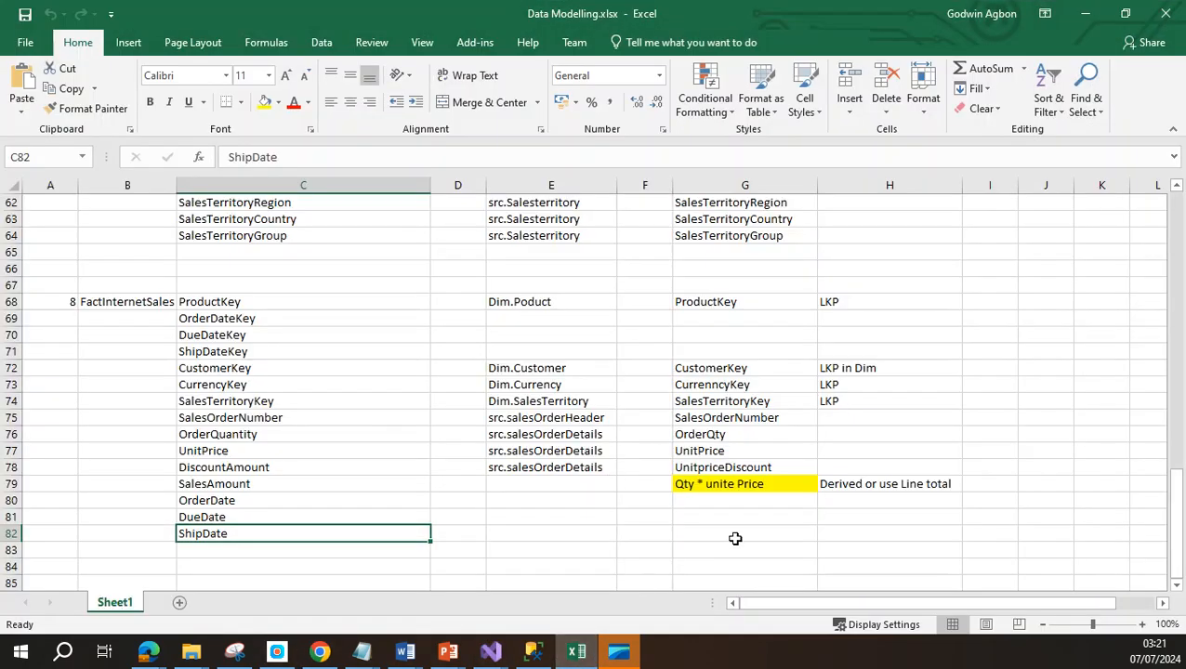
pyautogui.moveTo(1176, 500); pyautogui.dragTo(1178, 223)
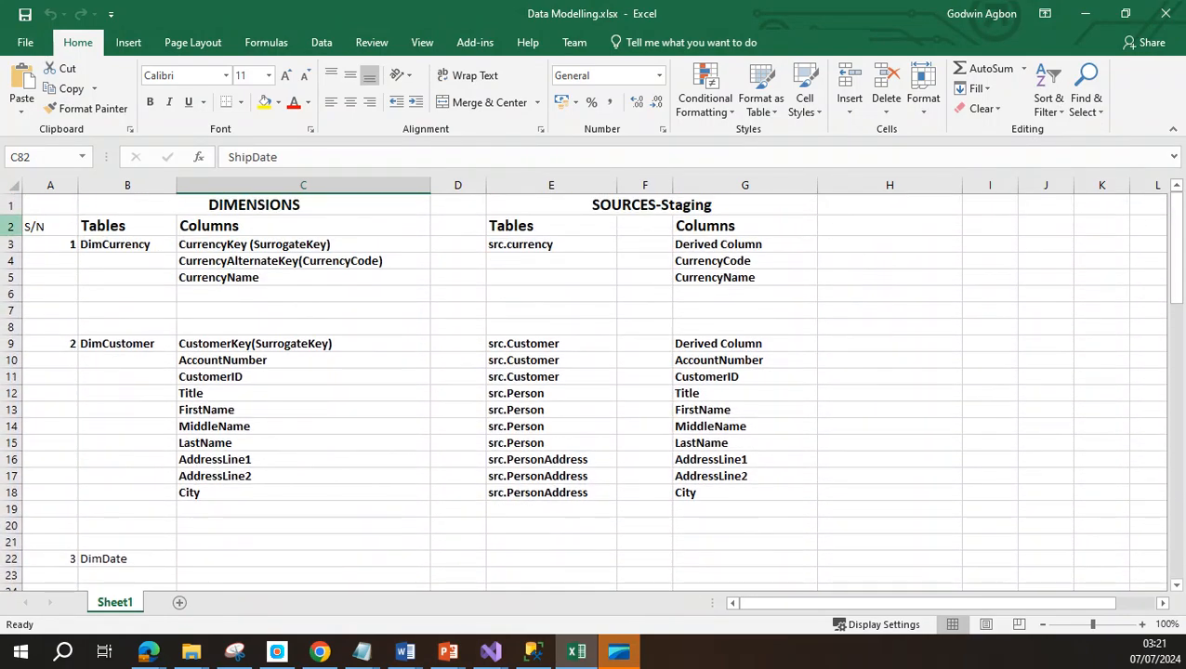
pyautogui.click(115, 245)
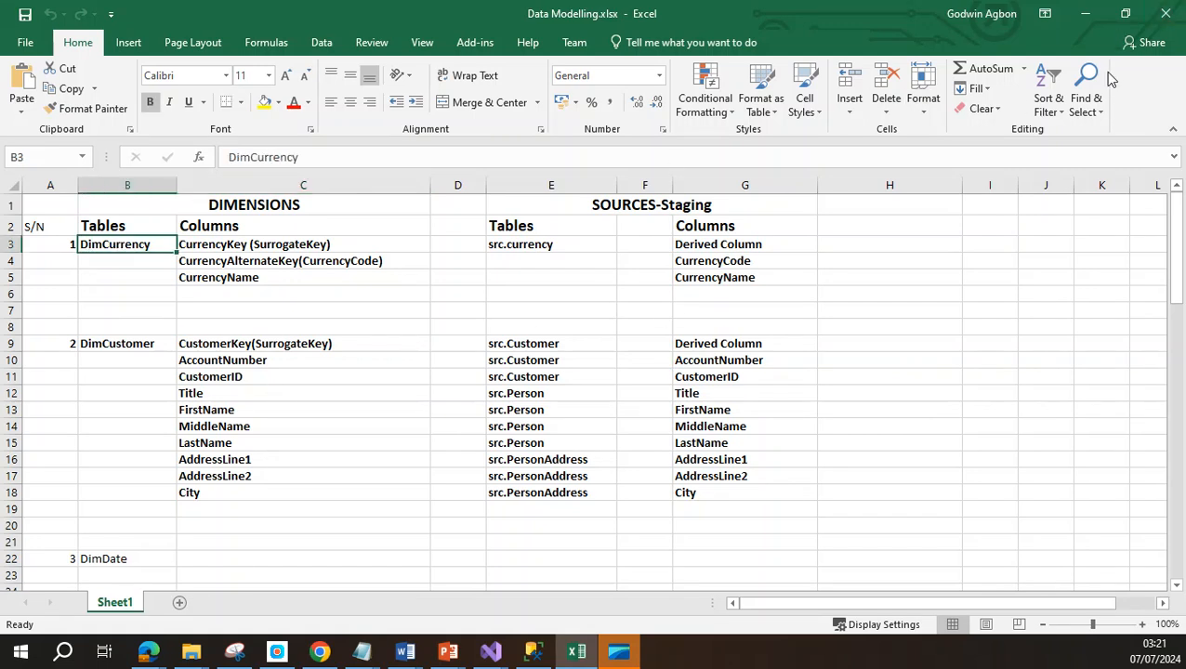
pyautogui.click(1085, 15)
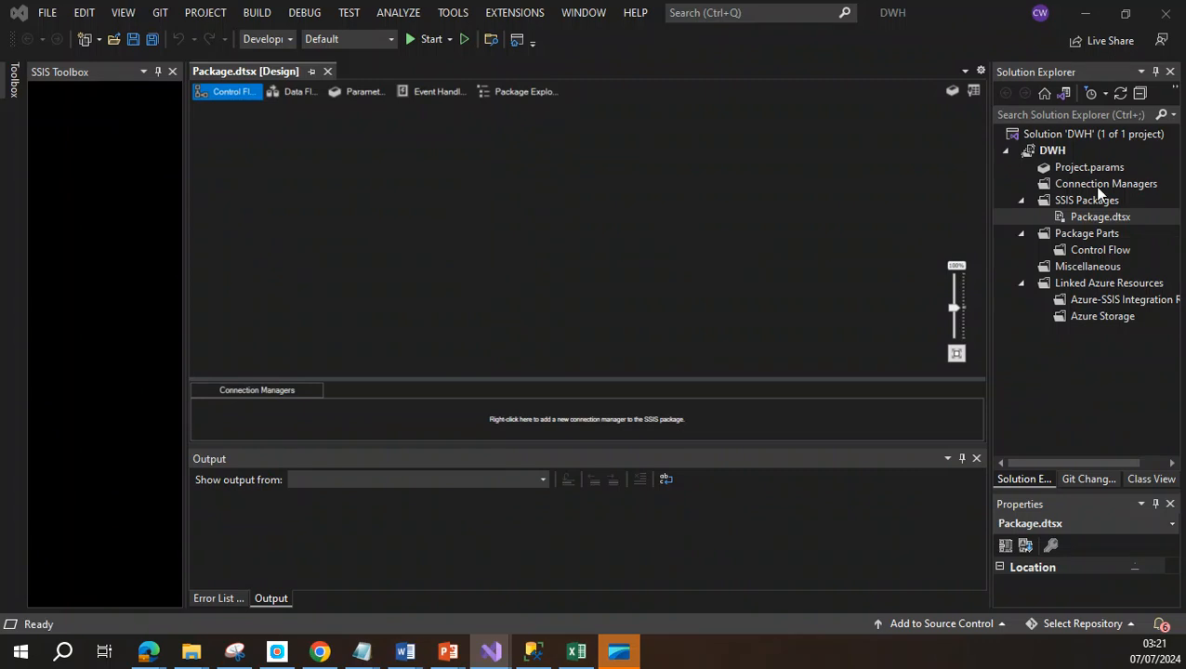
# Rename the SSIS package in the DWH project to DimCurrency.dtsx and reload all externally changed files
pyautogui.rightClick(1101, 217)
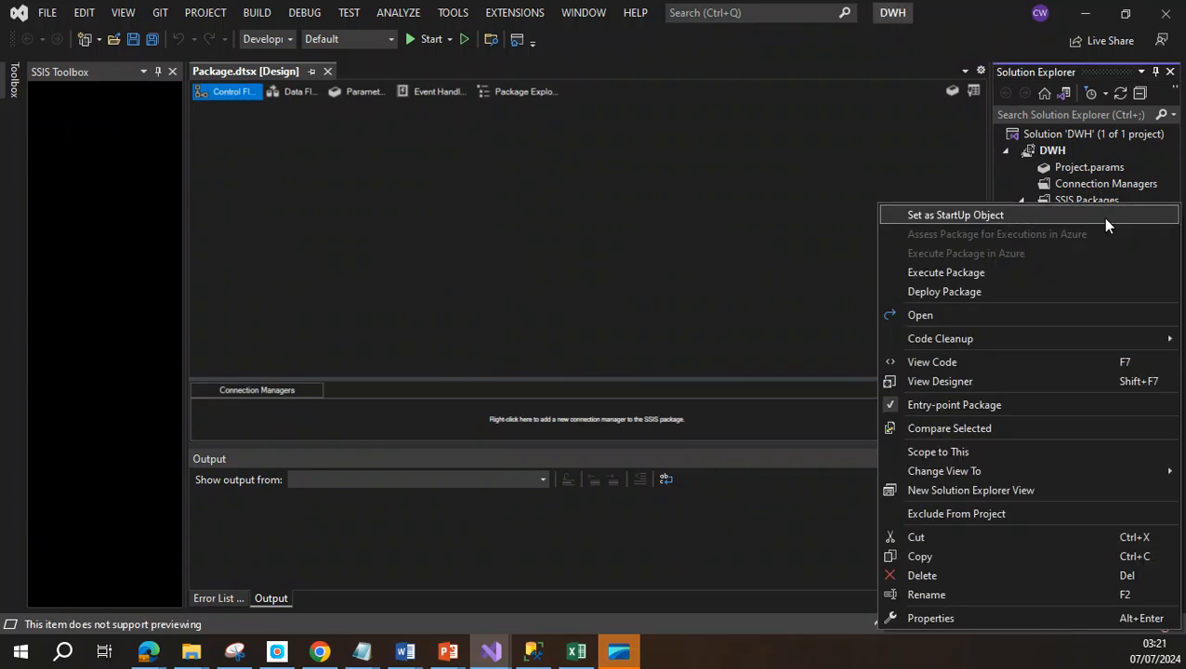
pyautogui.click(955, 587)
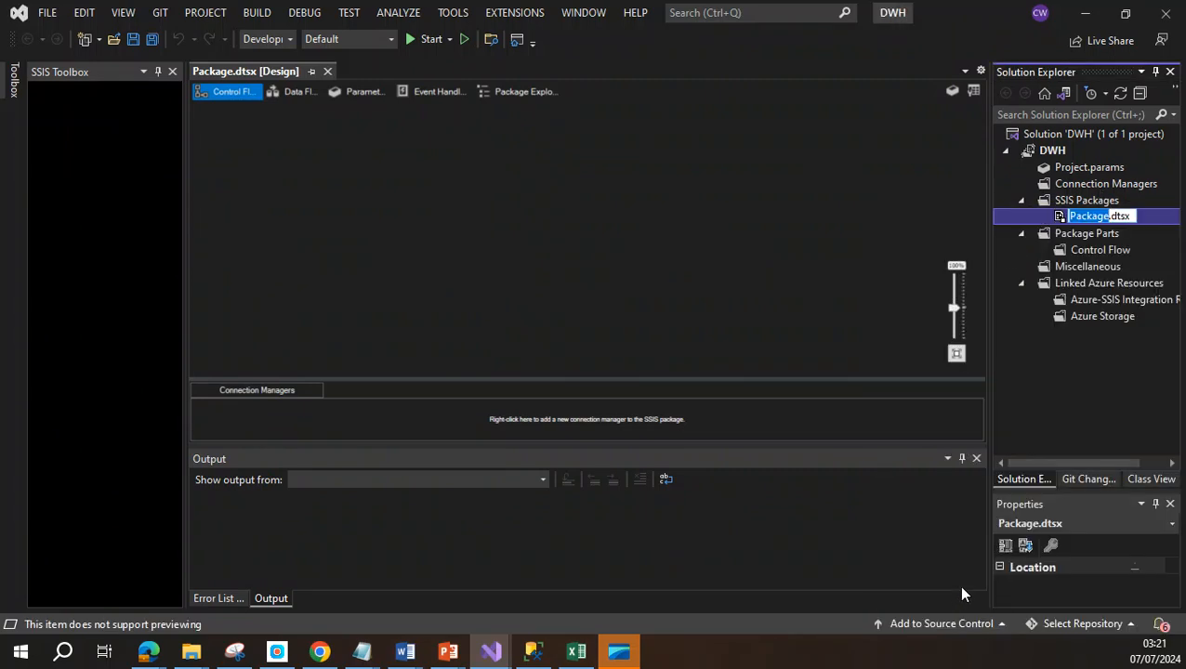
pyautogui.write('DimC')
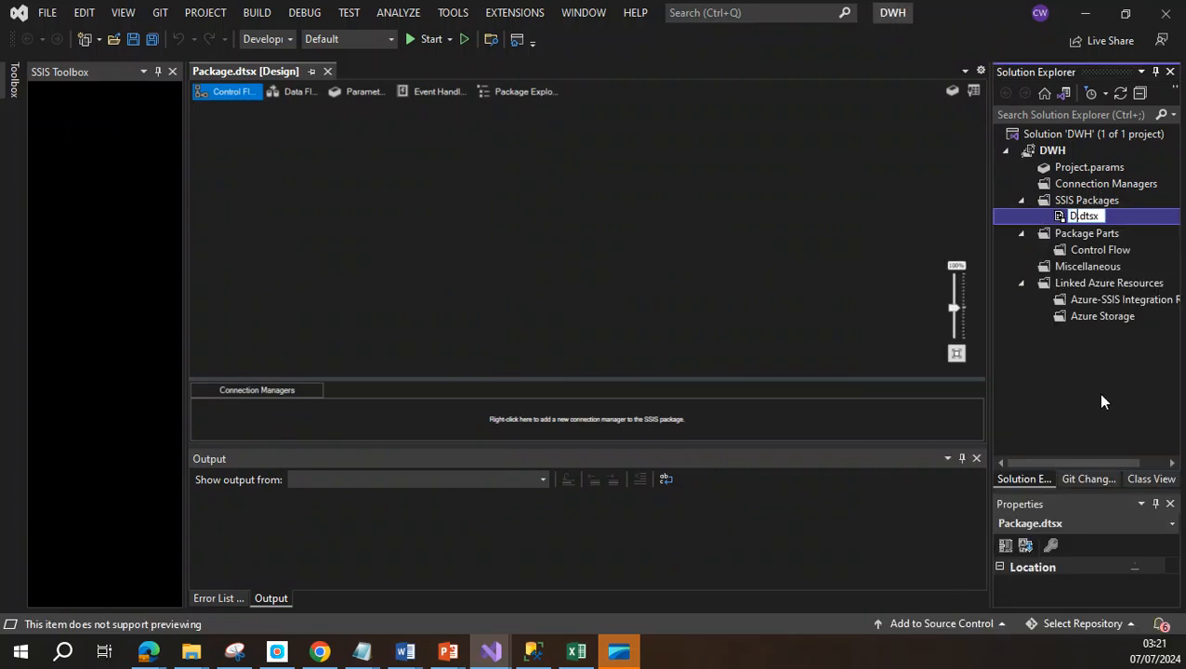
pyautogui.write('urrency')
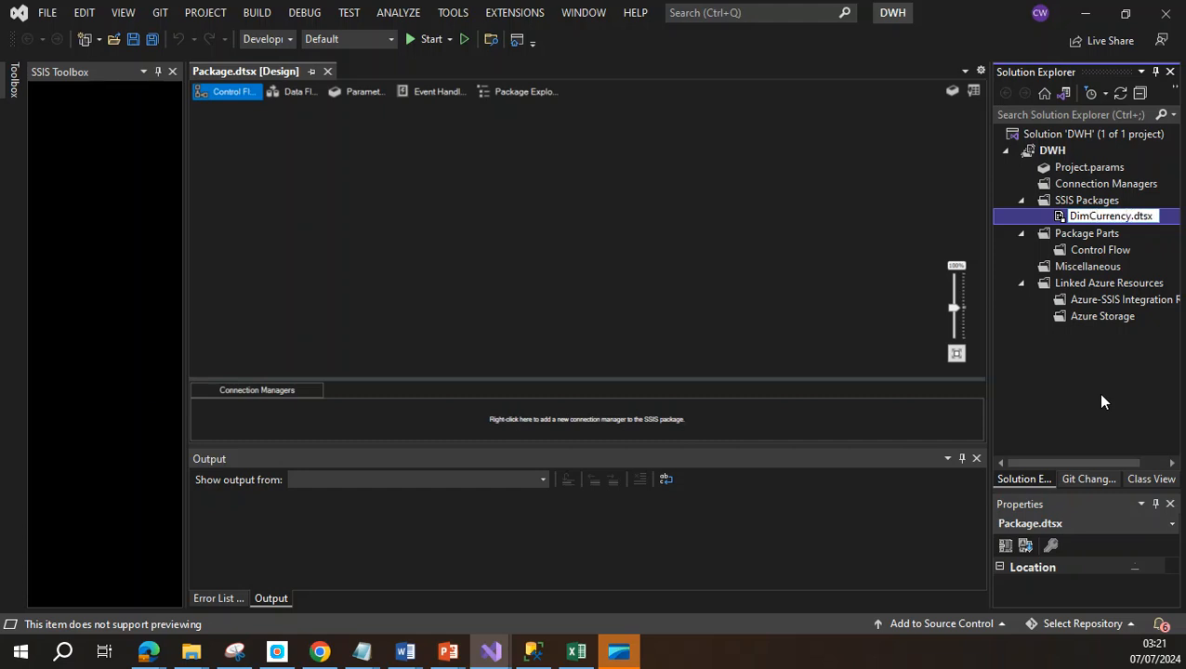
pyautogui.press('Return')
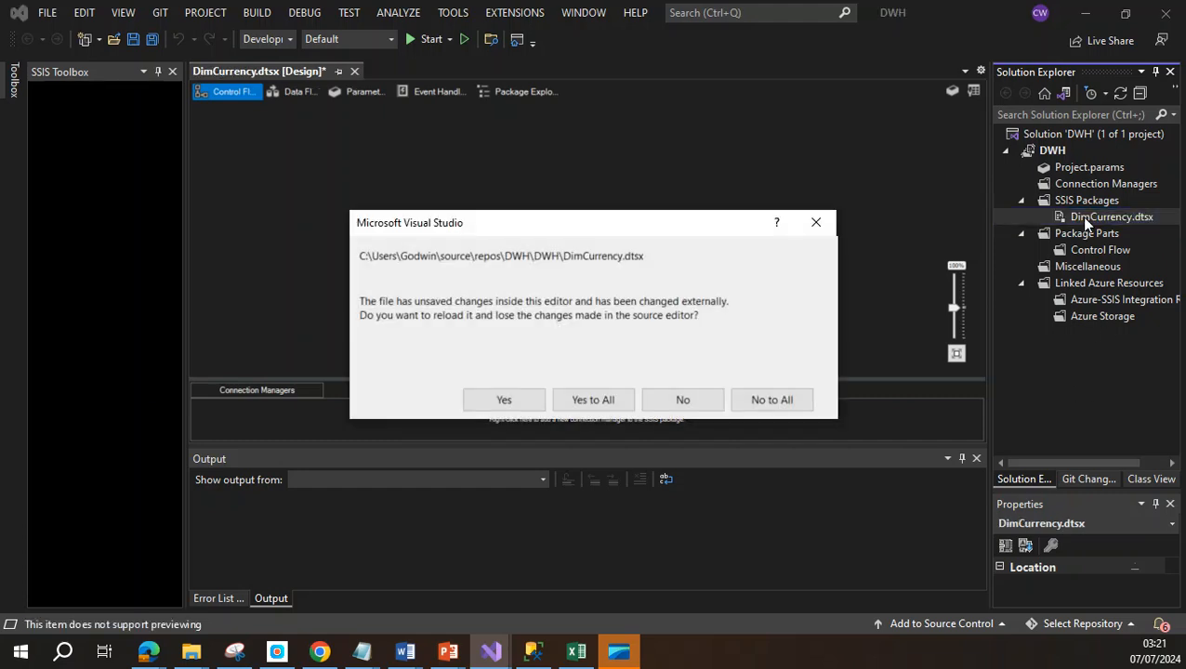
pyautogui.click(587, 401)
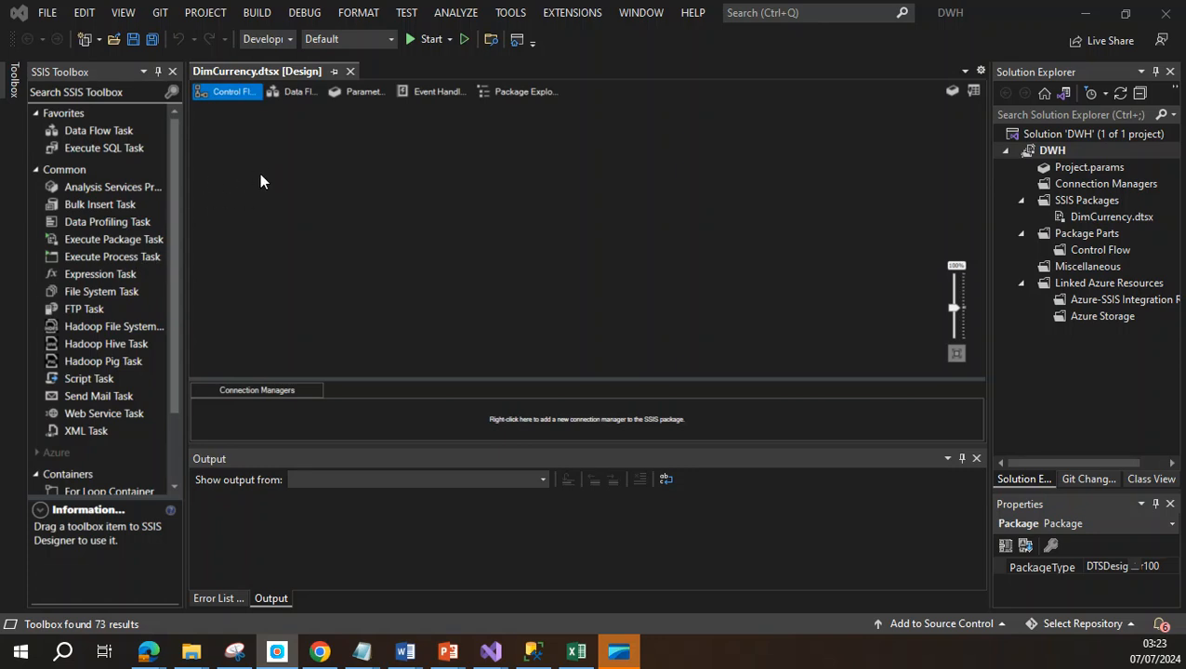
# Add a Data Flow Task to the DimCurrency control flow and rename it DFT Load Dim_Currency
pyautogui.moveTo(92, 132); pyautogui.dragTo(419, 208)
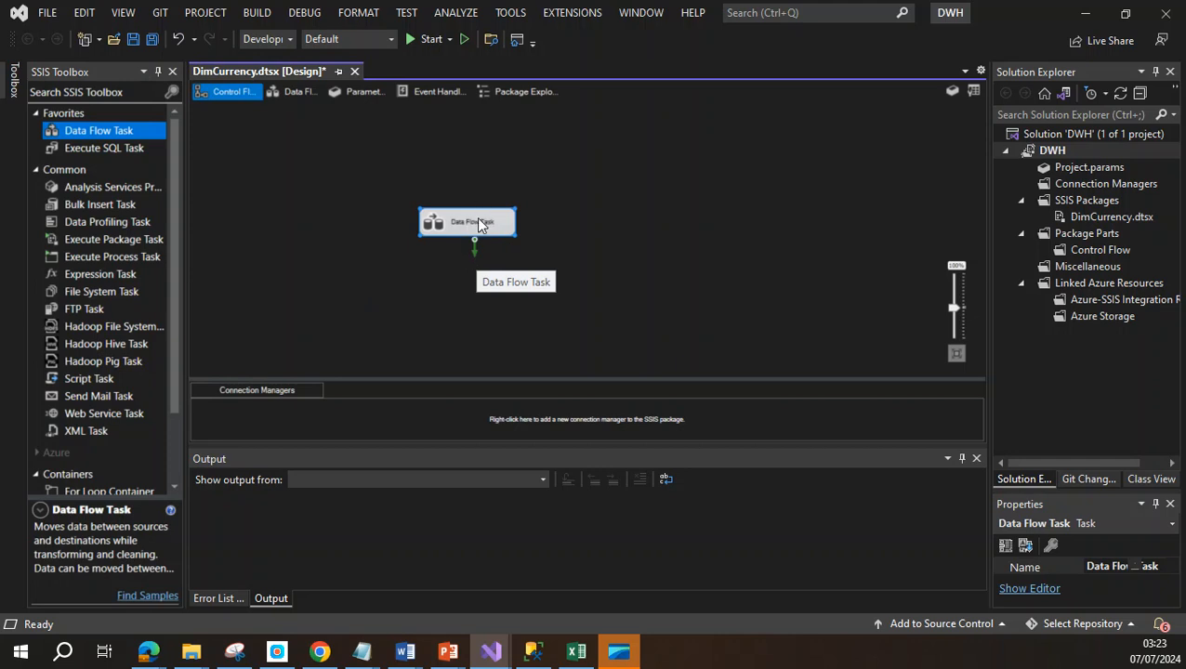
pyautogui.doubleClick(474, 222)
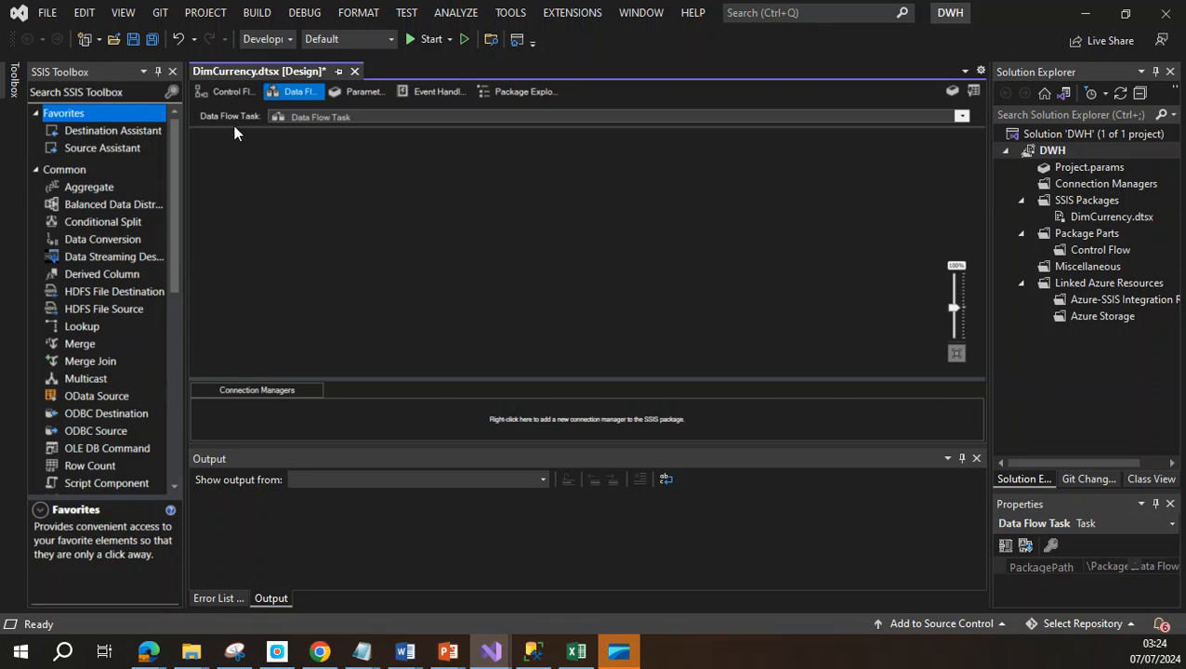
pyautogui.click(232, 93)
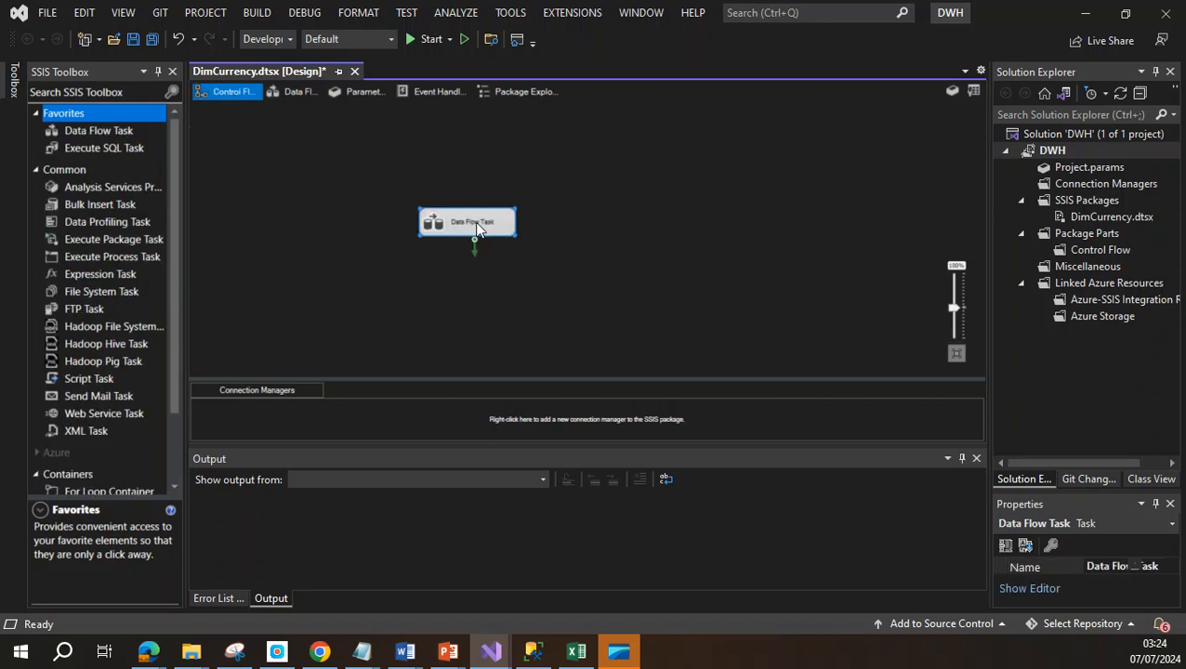
pyautogui.rightClick(471, 215)
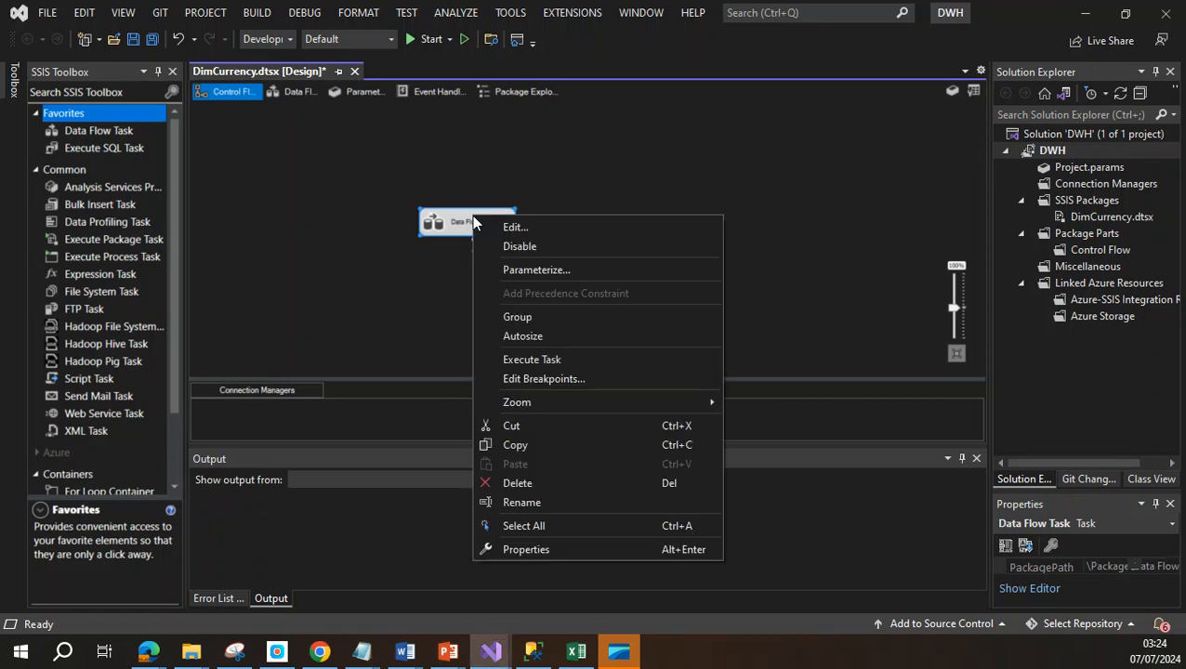
pyautogui.click(539, 504)
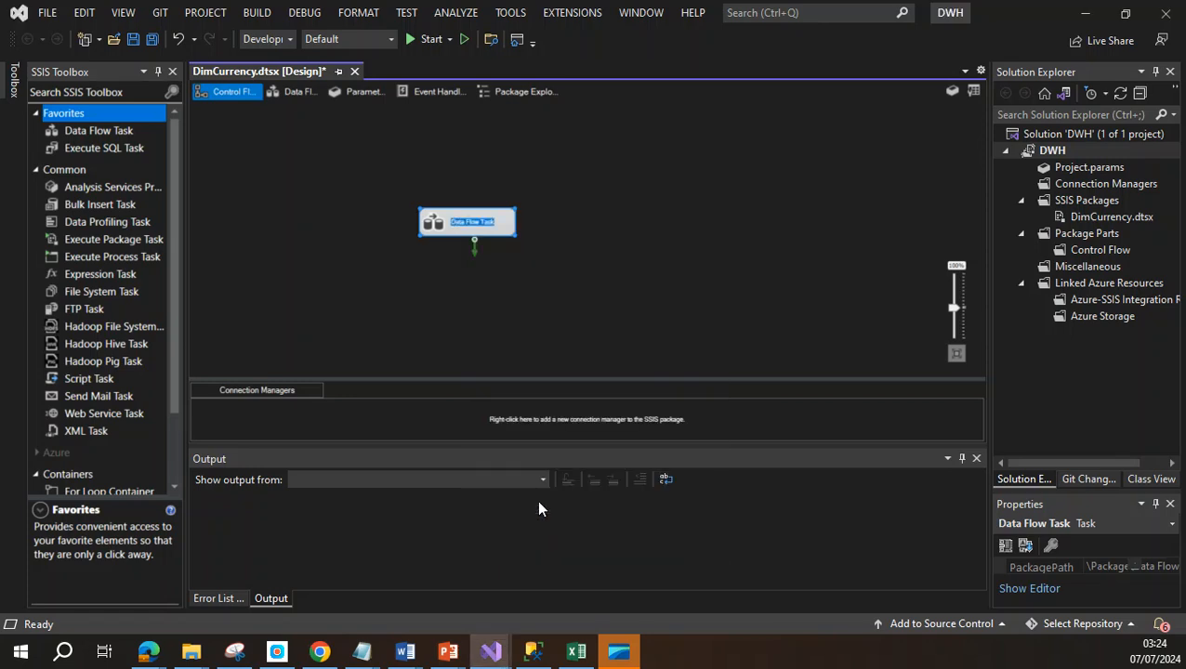
pyautogui.write('DFT')
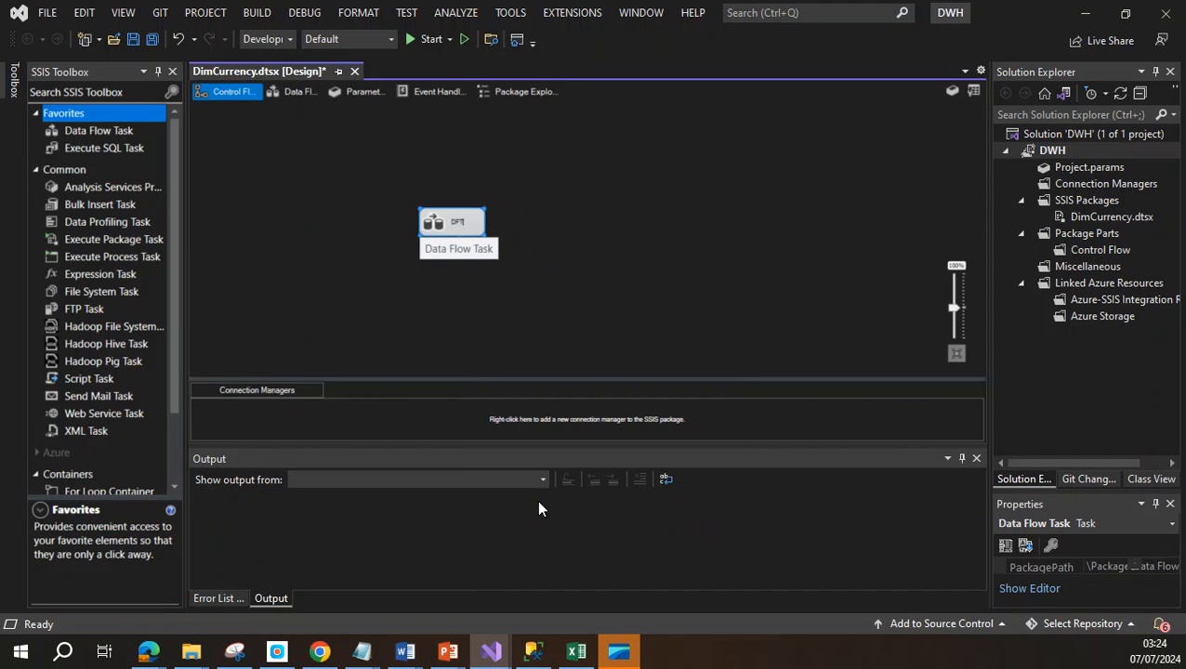
pyautogui.write(' Load')
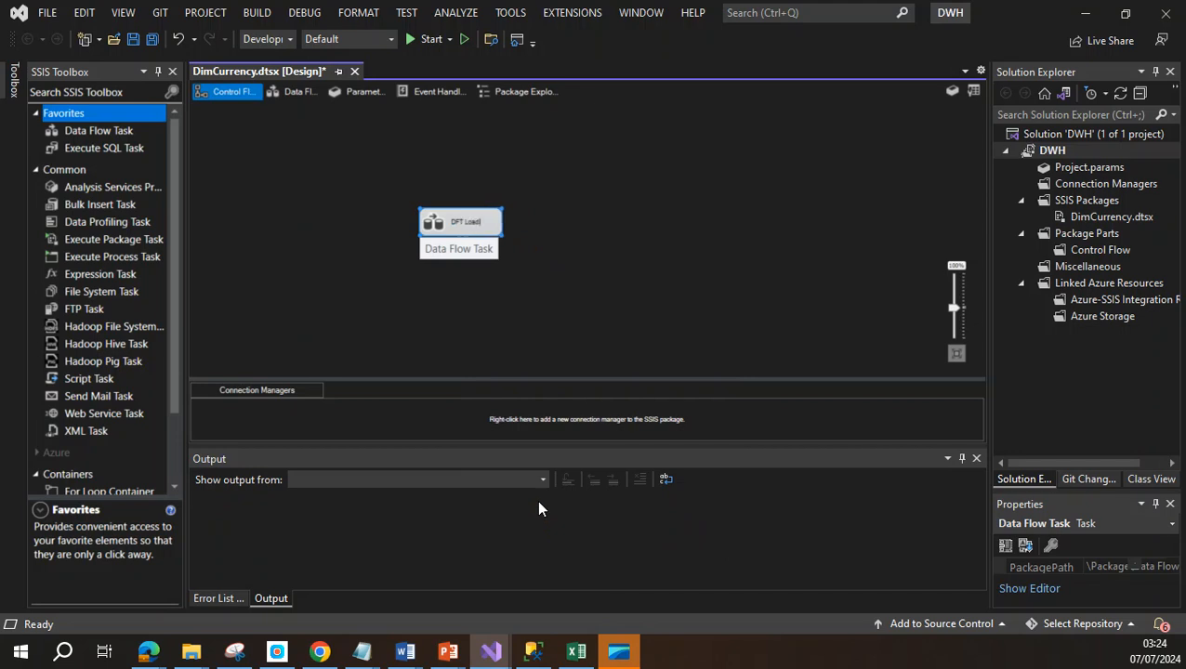
pyautogui.write(' Dim_Currenc')
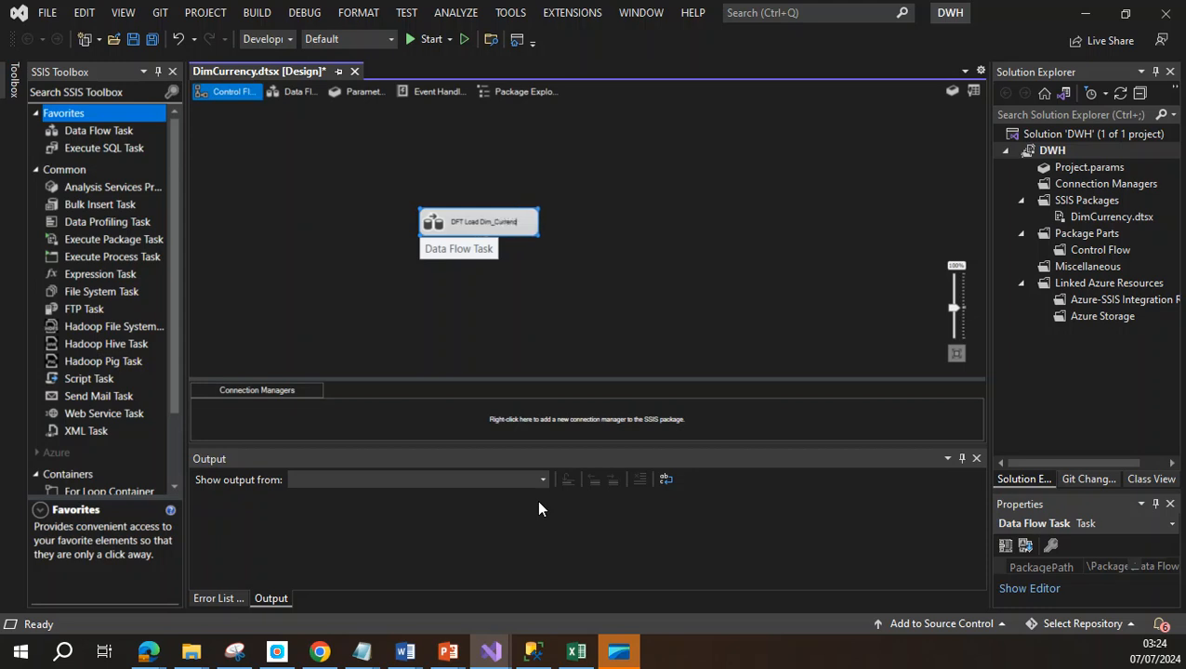
pyautogui.write('y')
pyautogui.click(561, 328)
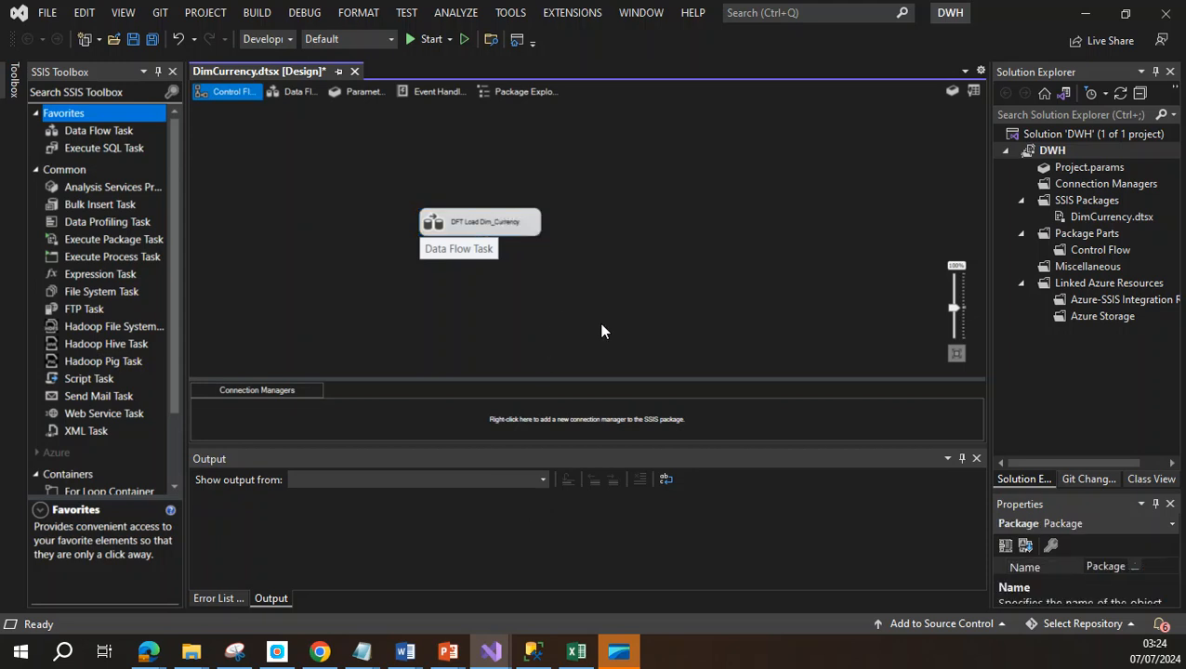
# Open the DFT Load Dim_Currency data flow and add an OLE DB Source near the top of the design surface
pyautogui.doubleClick(502, 232)
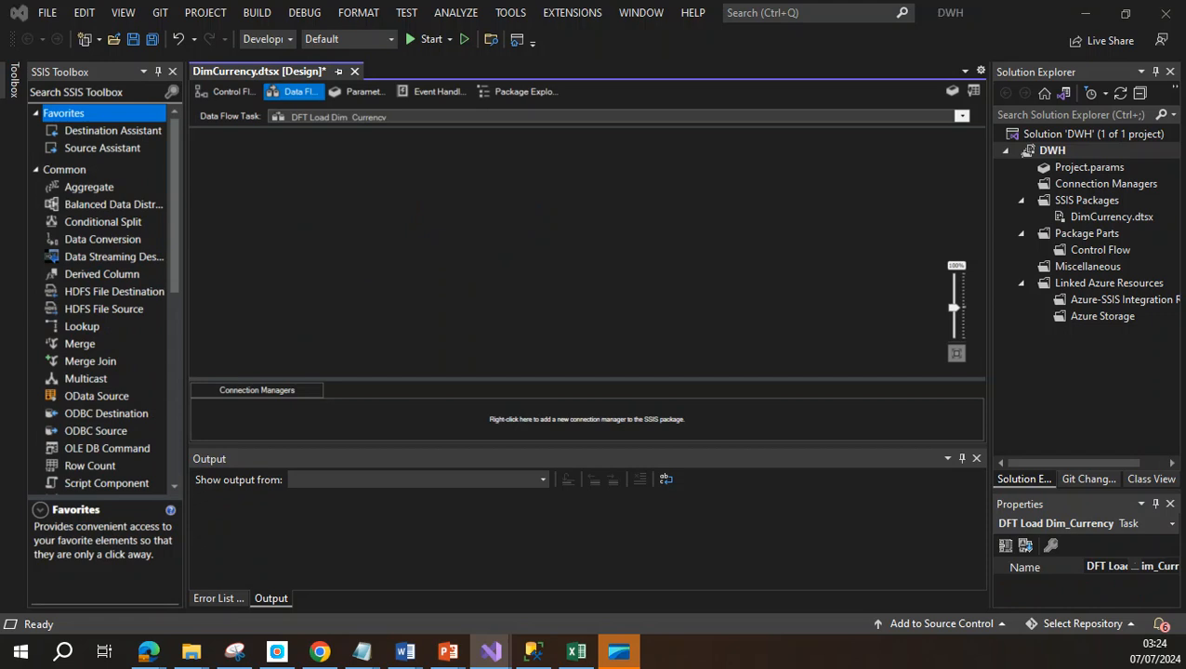
pyautogui.click(175, 267)
pyautogui.moveTo(171, 283); pyautogui.dragTo(170, 440)
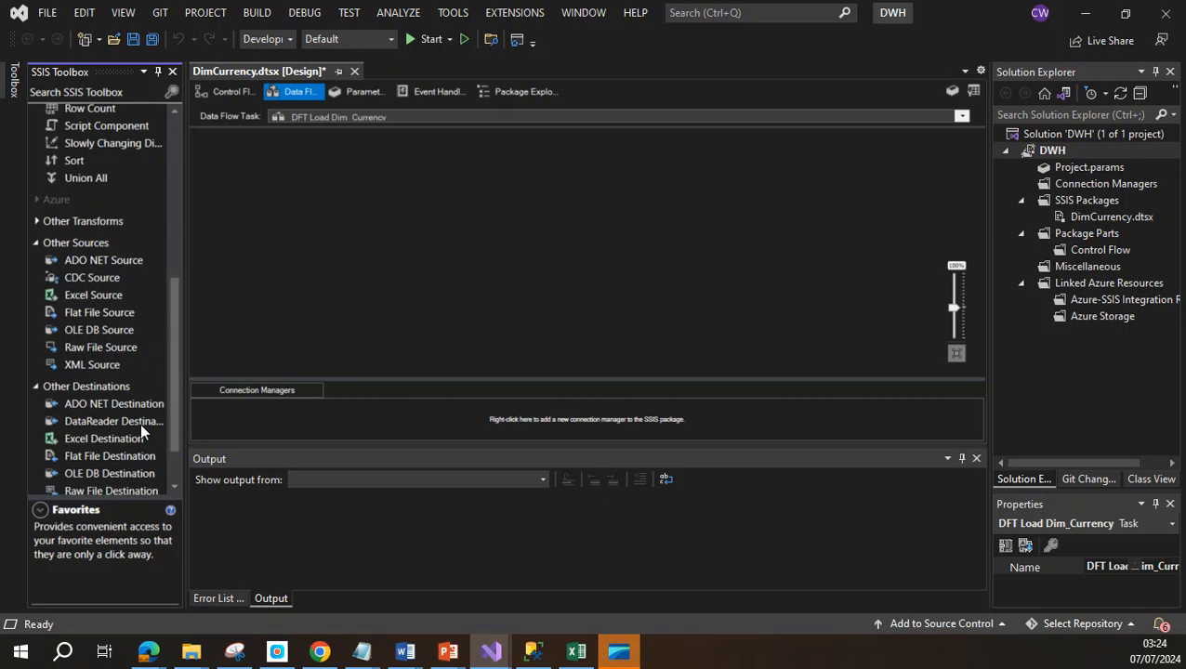
pyautogui.click(100, 332)
pyautogui.moveTo(531, 185); pyautogui.dragTo(531, 223)
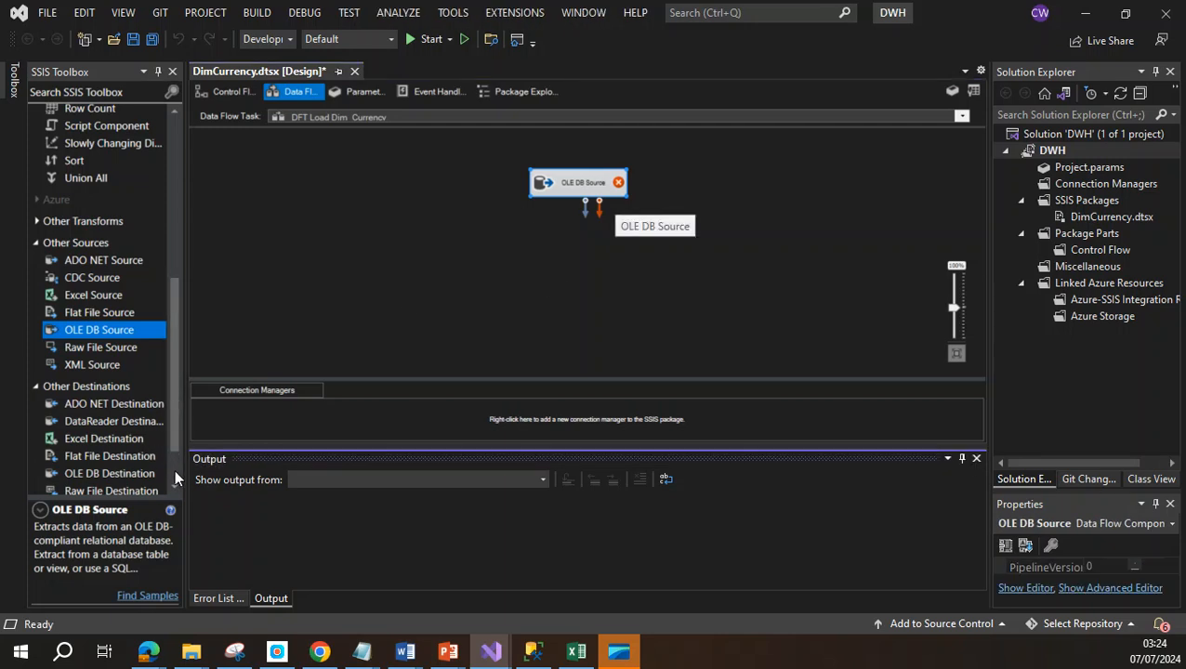
pyautogui.click(697, 297)
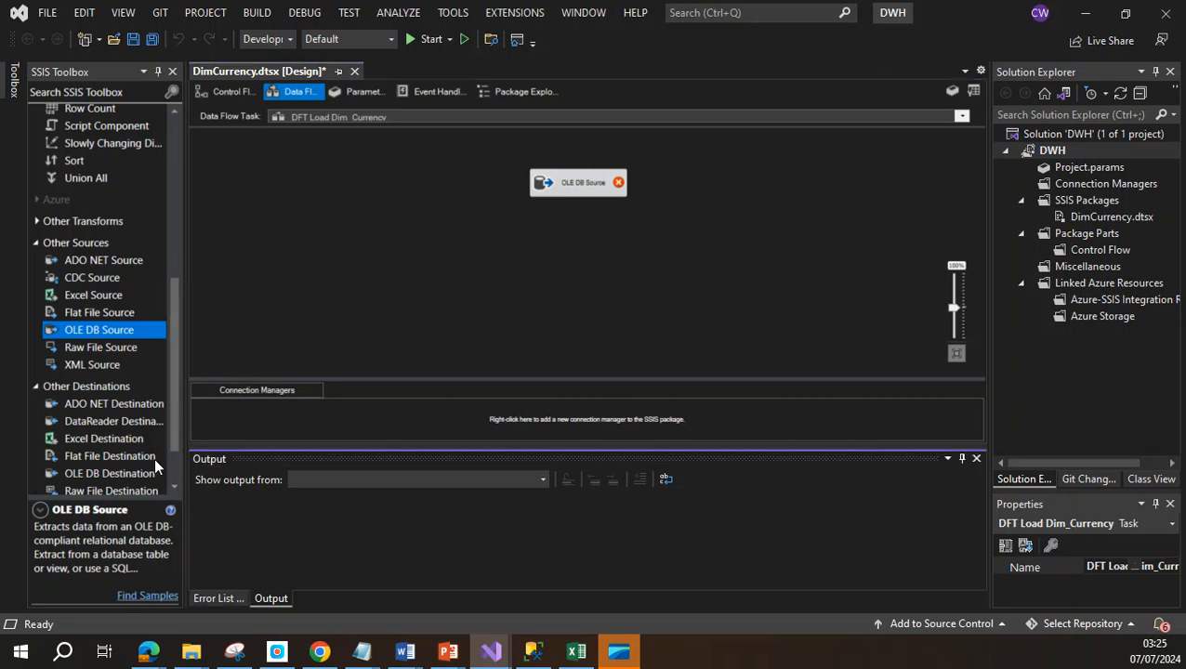
# Add an OLE DB Destination to the data flow and arrange it below and to the right of the source
pyautogui.moveTo(106, 474); pyautogui.dragTo(651, 354)
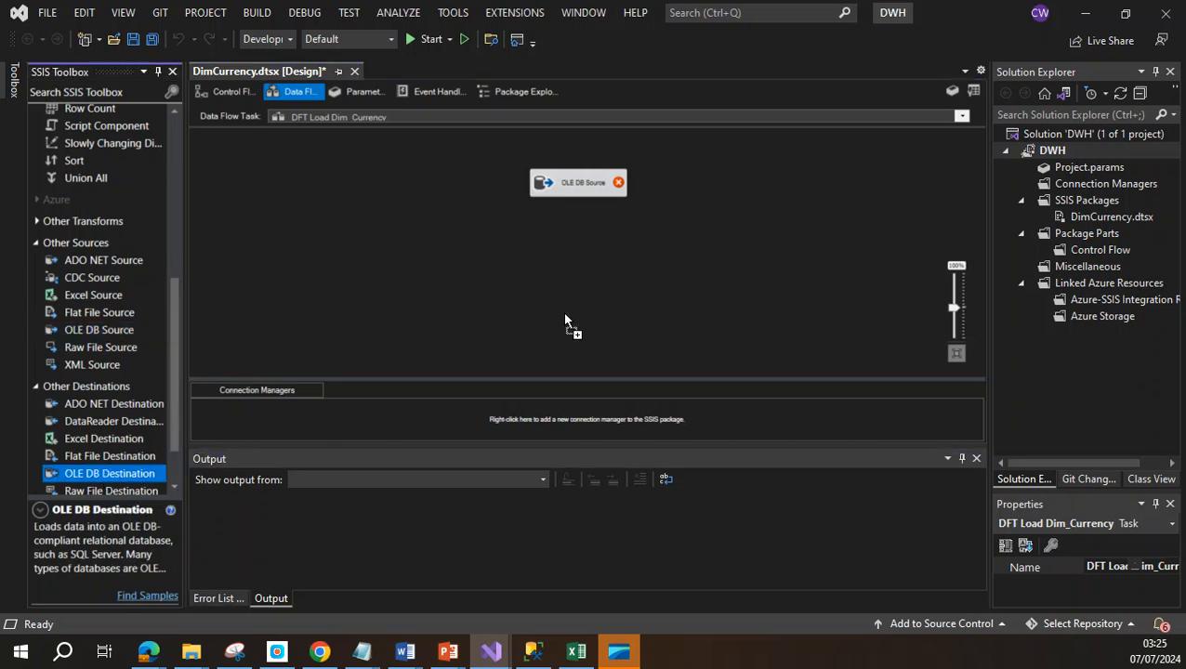
pyautogui.moveTo(565, 321); pyautogui.dragTo(567, 322)
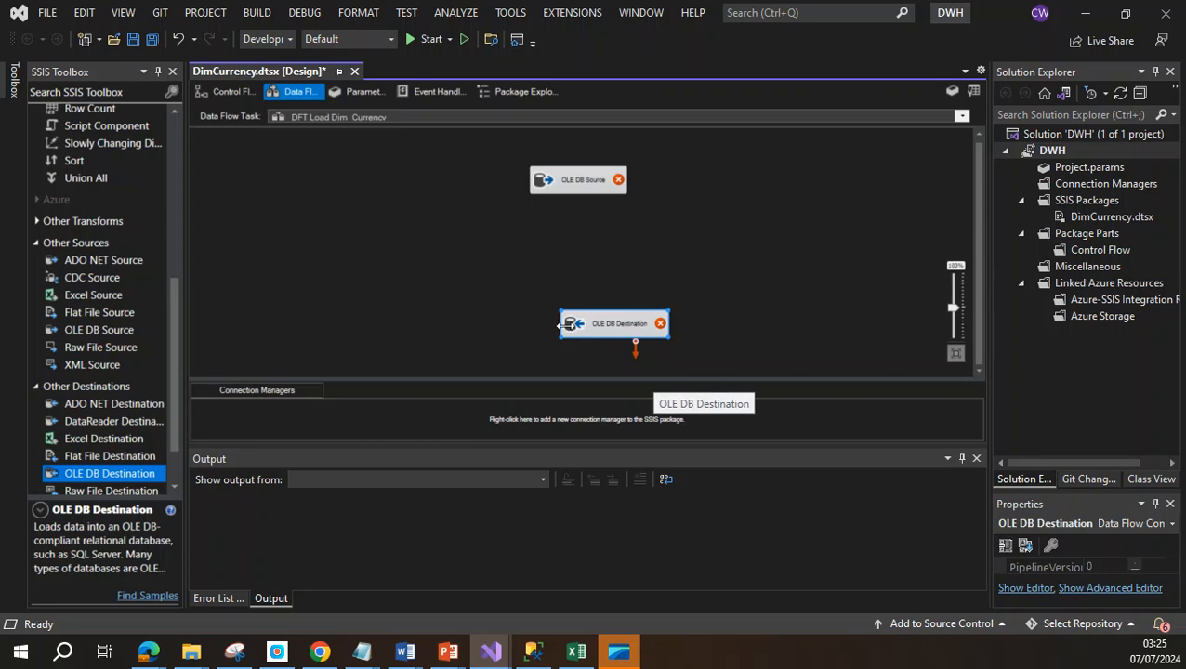
pyautogui.moveTo(607, 325); pyautogui.dragTo(559, 283)
pyautogui.click(568, 176)
pyautogui.moveTo(568, 175); pyautogui.dragTo(471, 198)
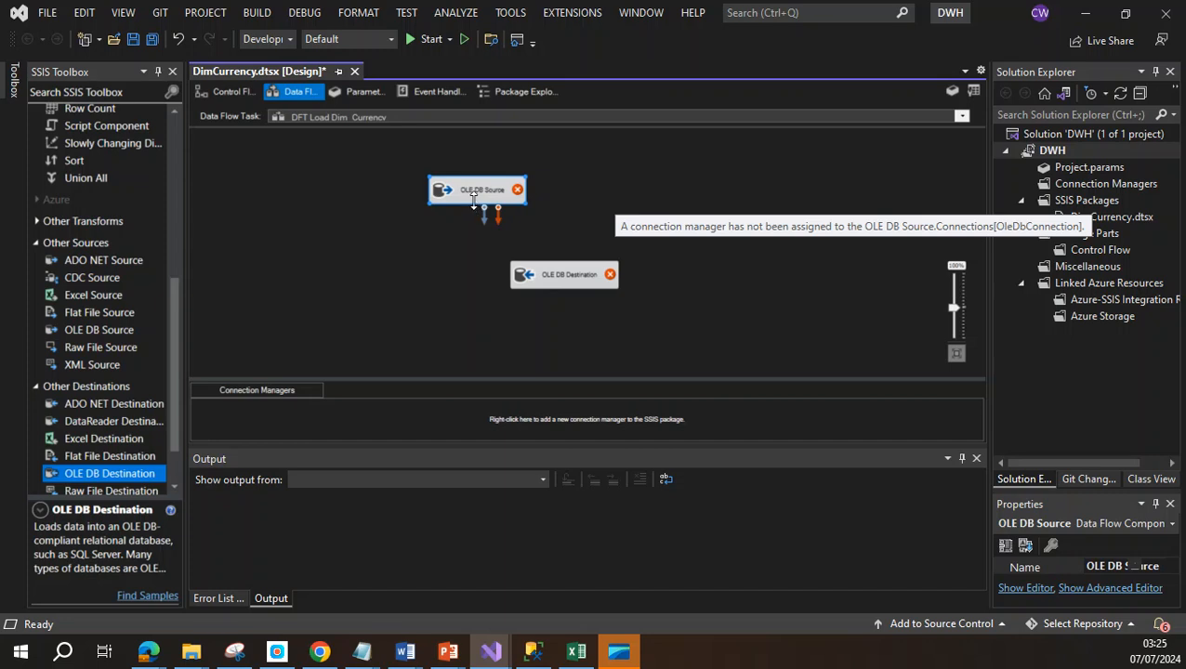
# Rename the OLE DB Source component to OLEDB Load DimCurrency
pyautogui.rightClick(472, 198)
pyautogui.click(525, 415)
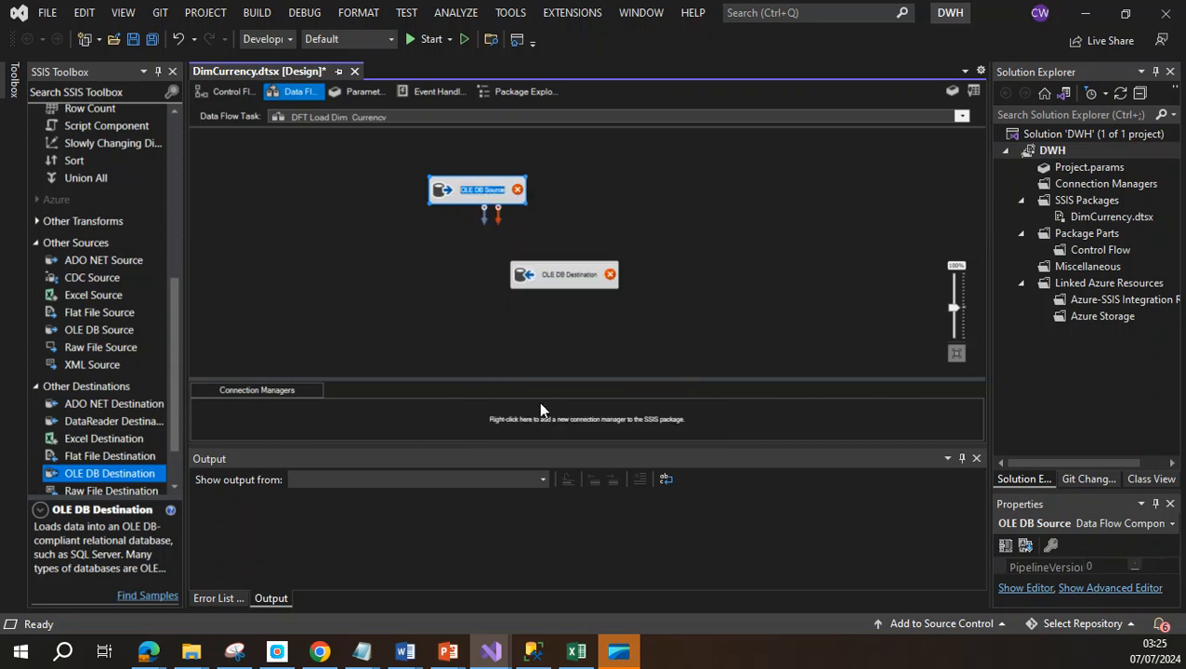
pyautogui.click(476, 195)
pyautogui.press('Delete')
pyautogui.write('Load DimCurrency')
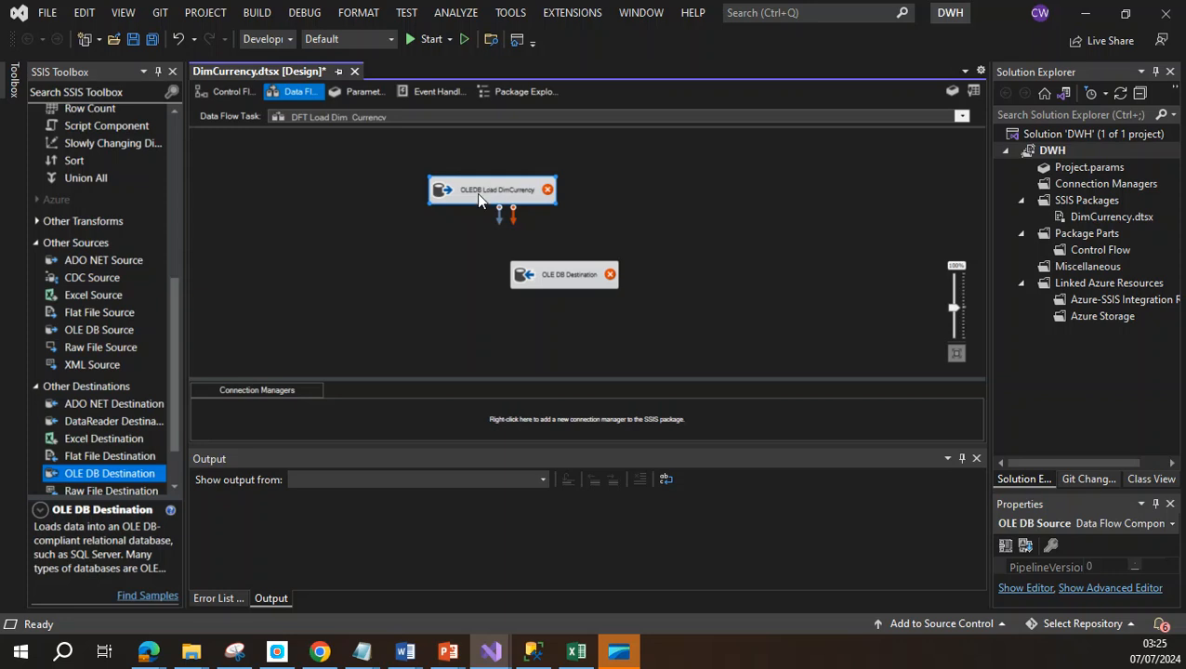
pyautogui.click(439, 339)
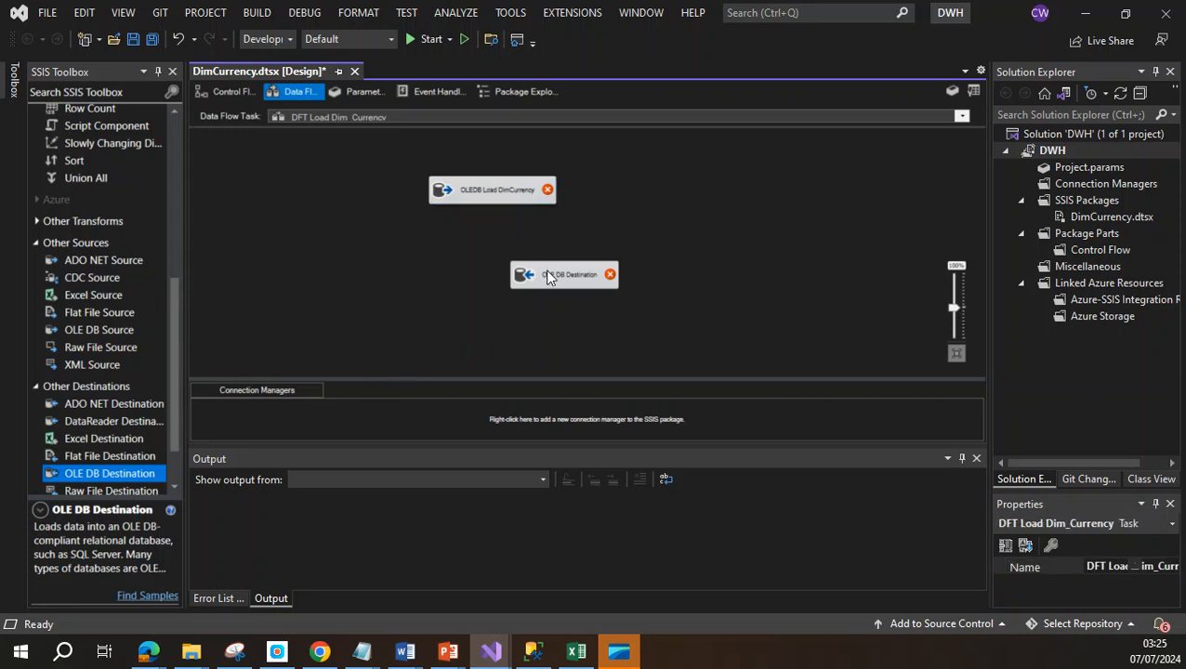
# Rename the OLE DB Destination to OleDB DimCurreny and place it directly below the source component
pyautogui.rightClick(560, 284)
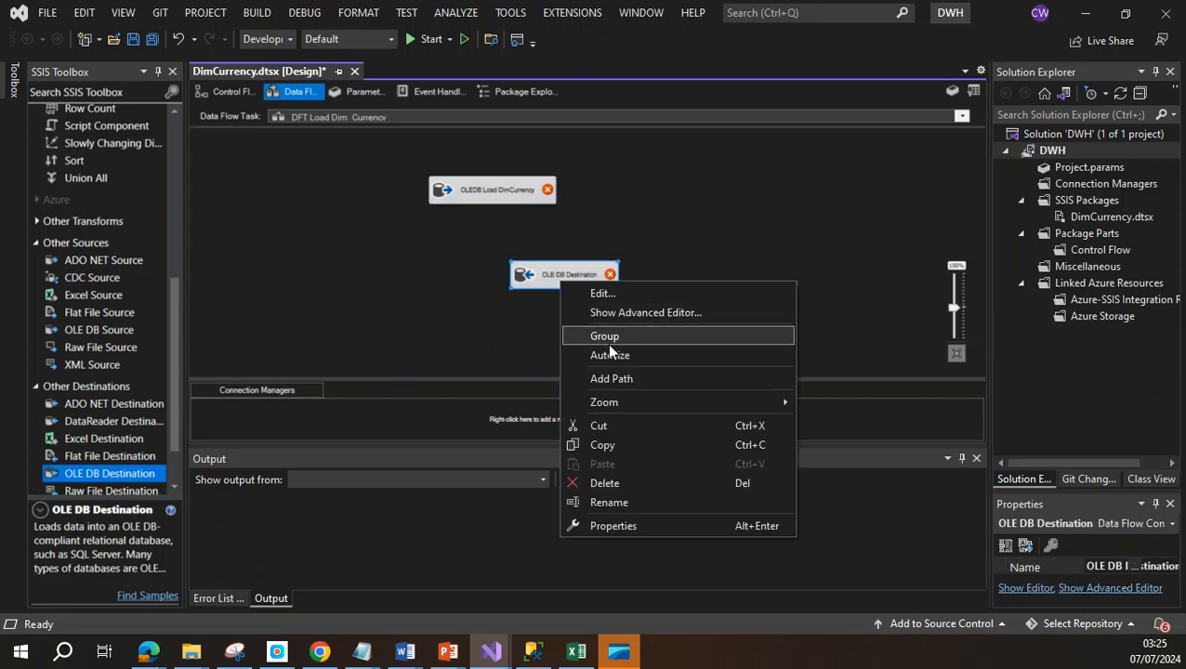
pyautogui.click(631, 503)
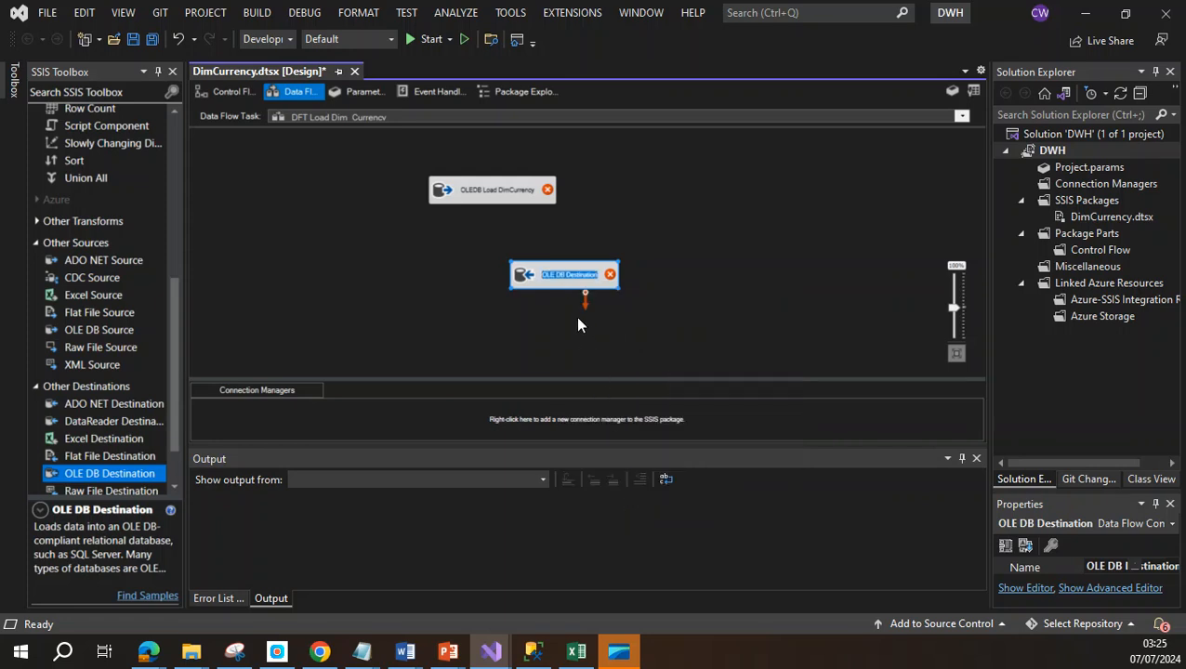
pyautogui.write('DimC')
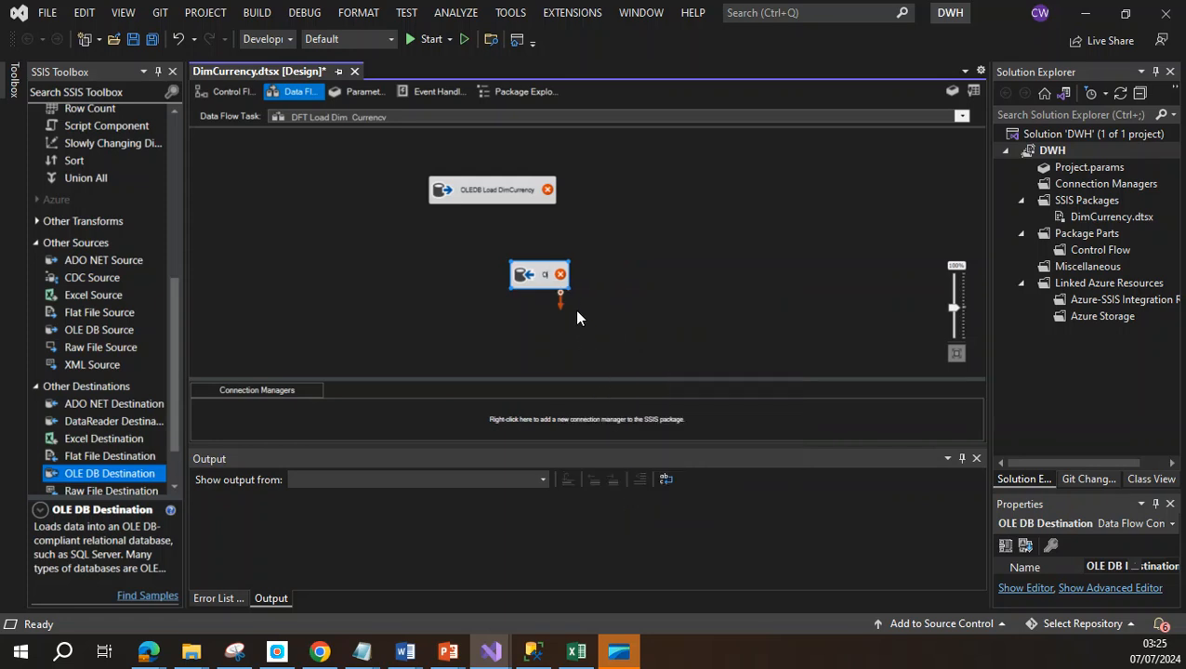
pyautogui.write('B DimC')
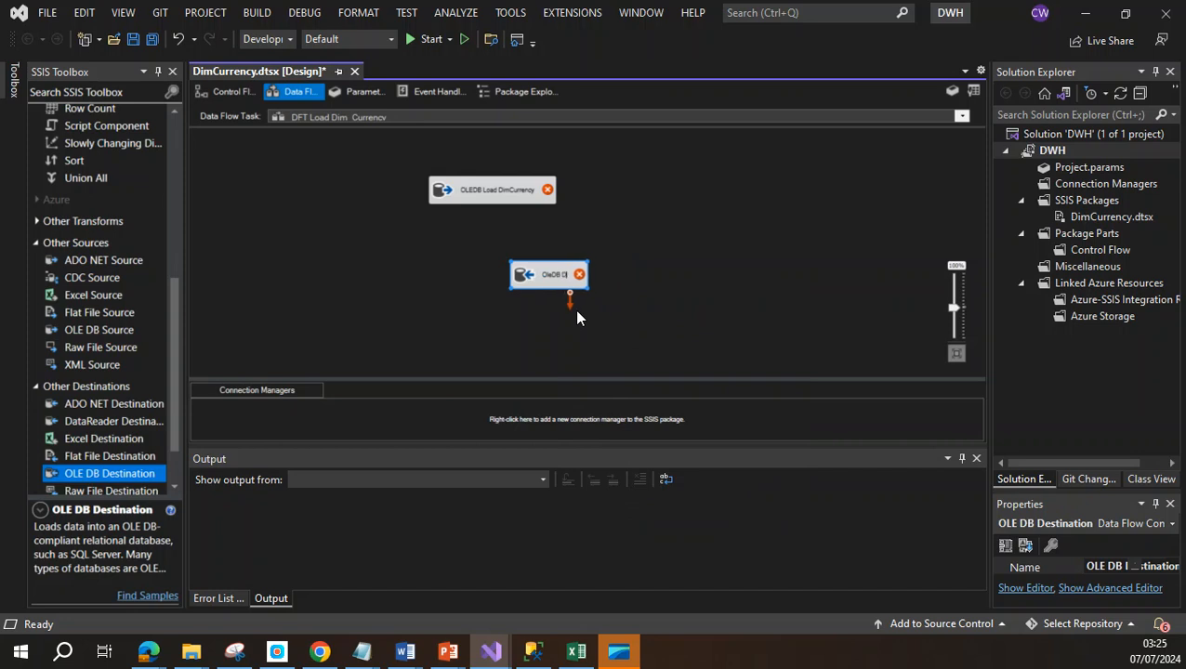
pyautogui.write('urrency')
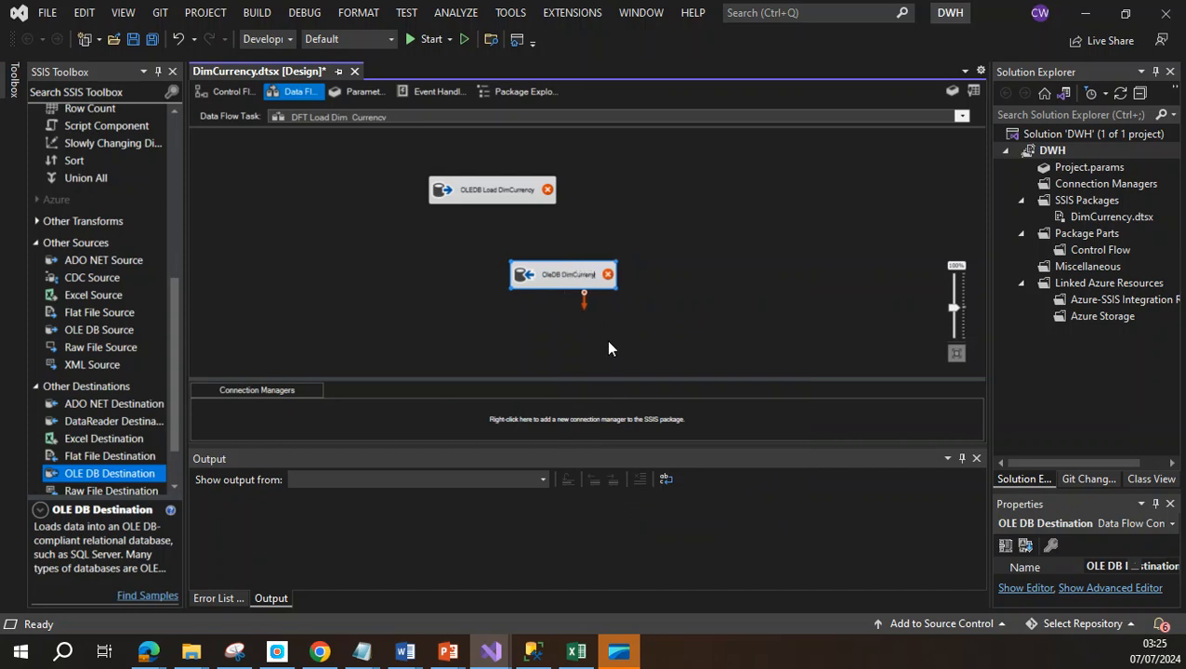
pyautogui.click(578, 323)
pyautogui.moveTo(550, 276); pyautogui.dragTo(474, 297)
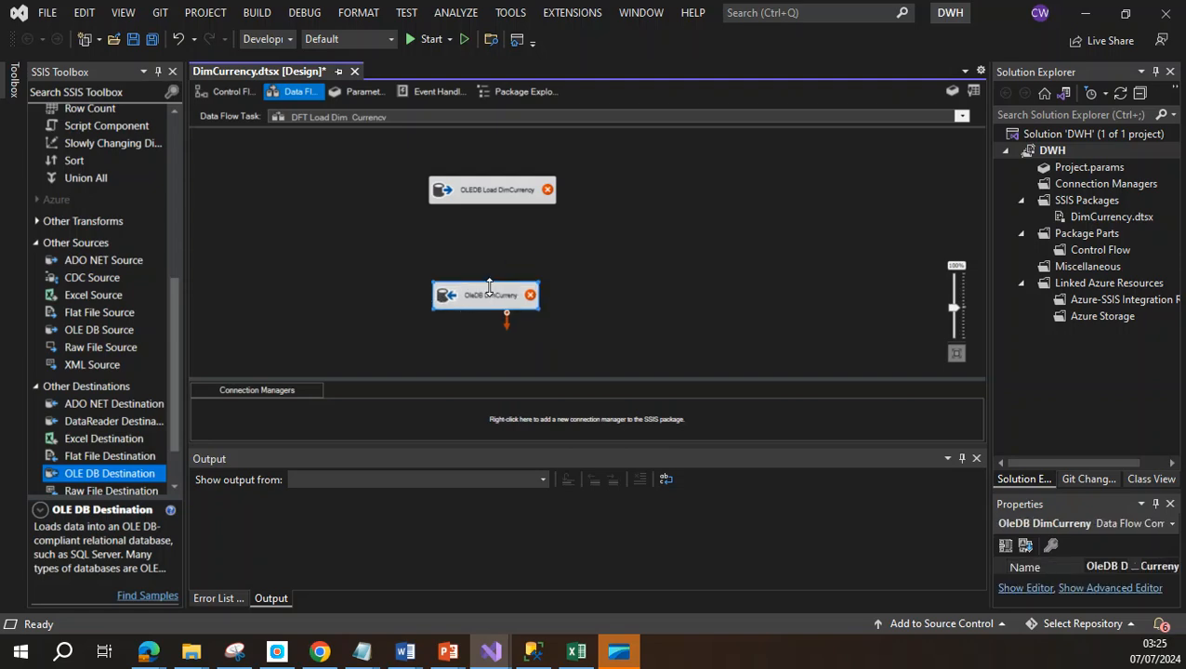
# Assign the source component a new connection manager based on the existing LocalHost.StagingDb2019.sa data connection
pyautogui.doubleClick(494, 198)
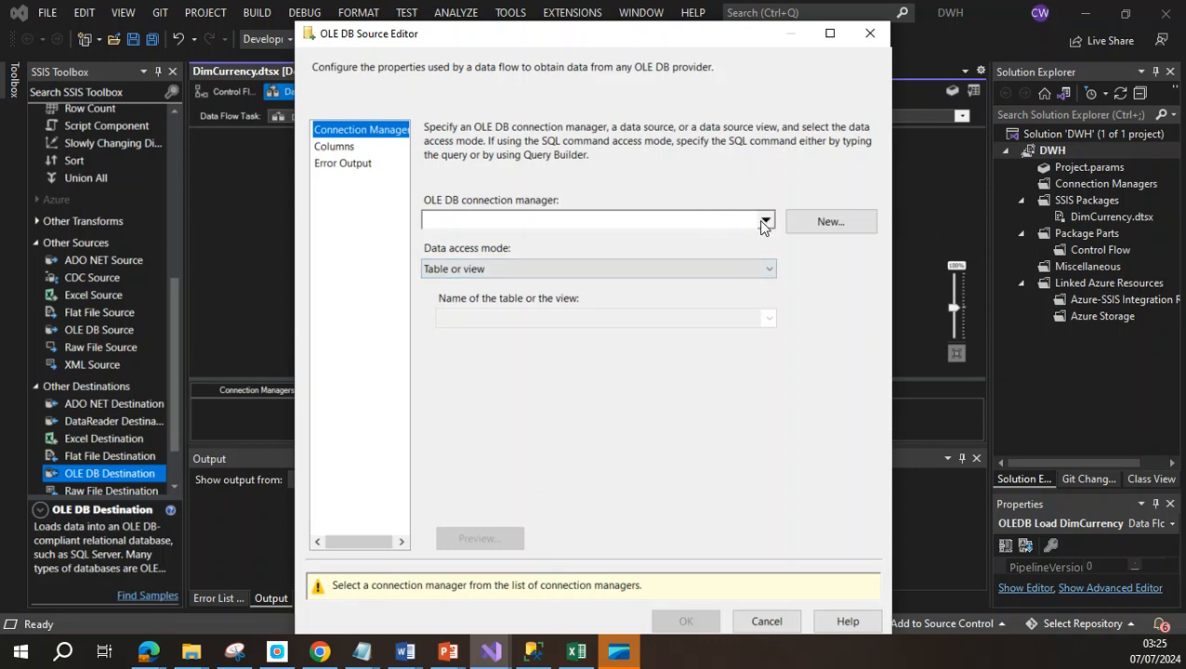
pyautogui.click(764, 223)
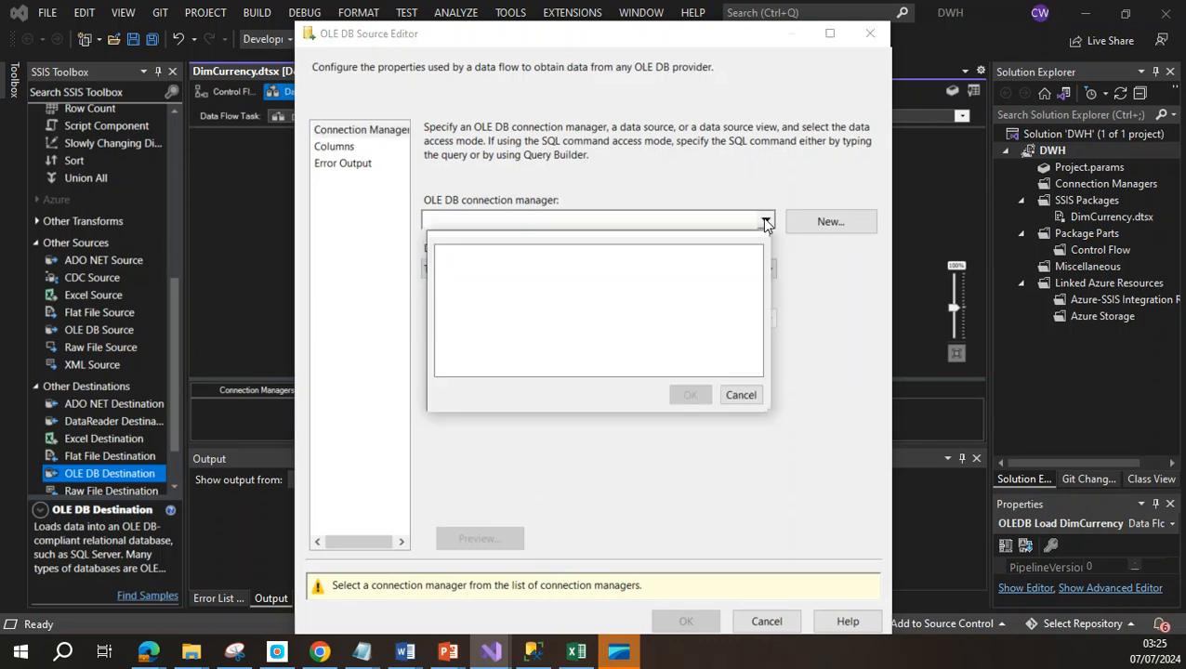
pyautogui.click(740, 397)
pyautogui.click(824, 223)
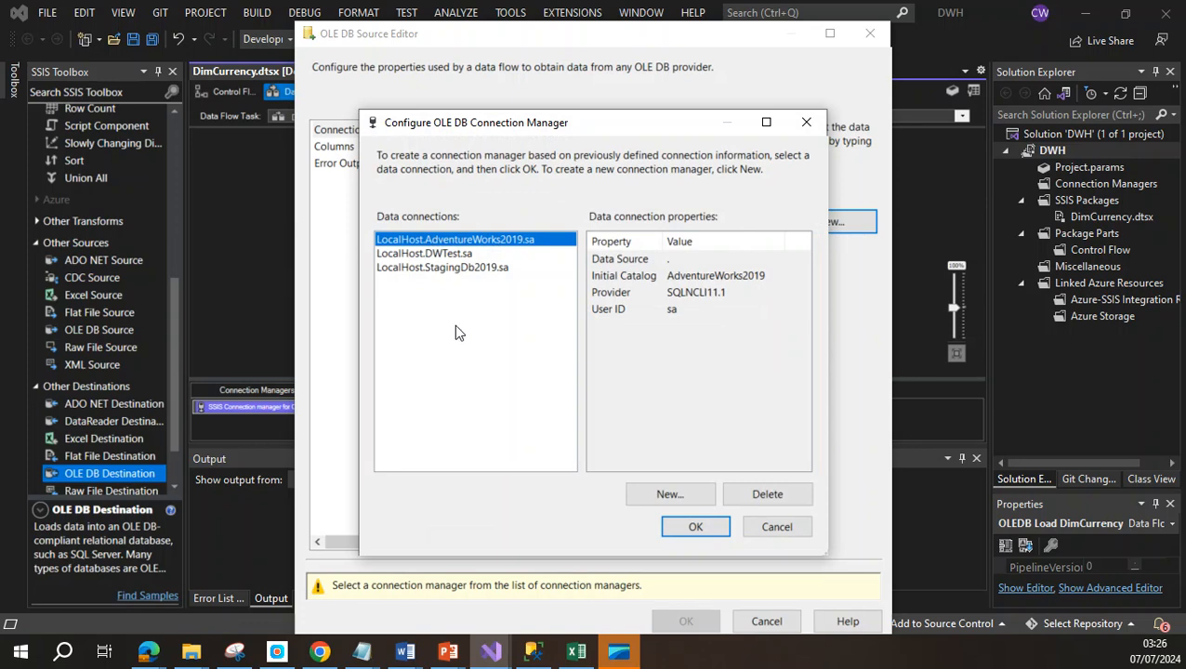
pyautogui.click(465, 267)
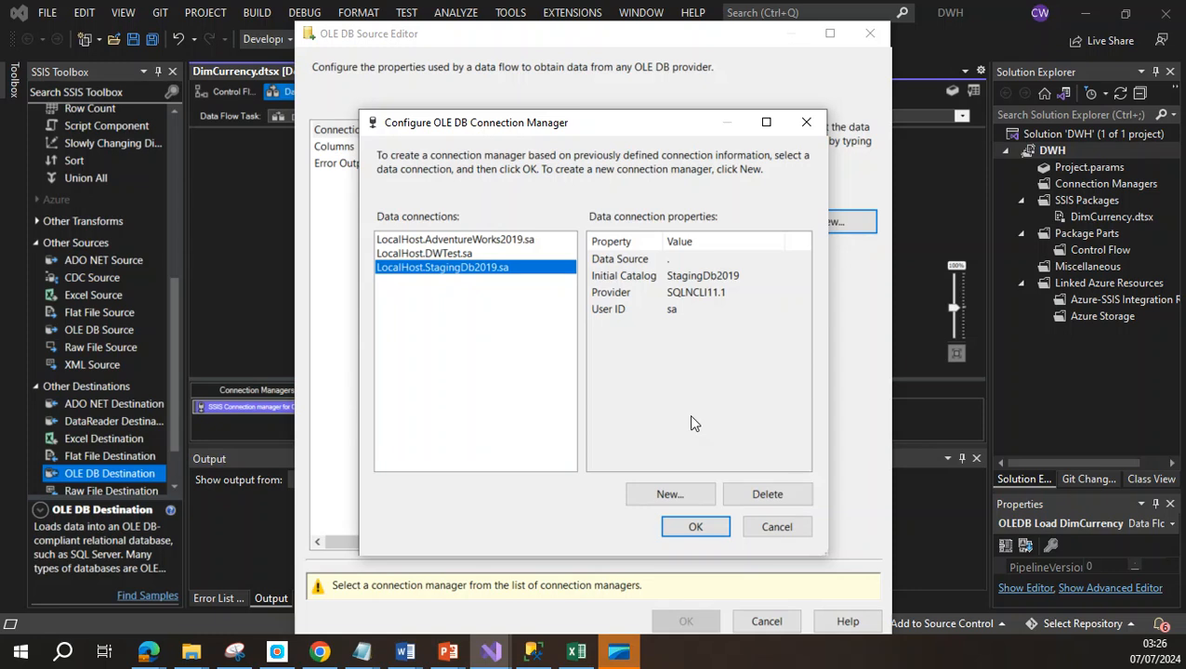
pyautogui.click(695, 527)
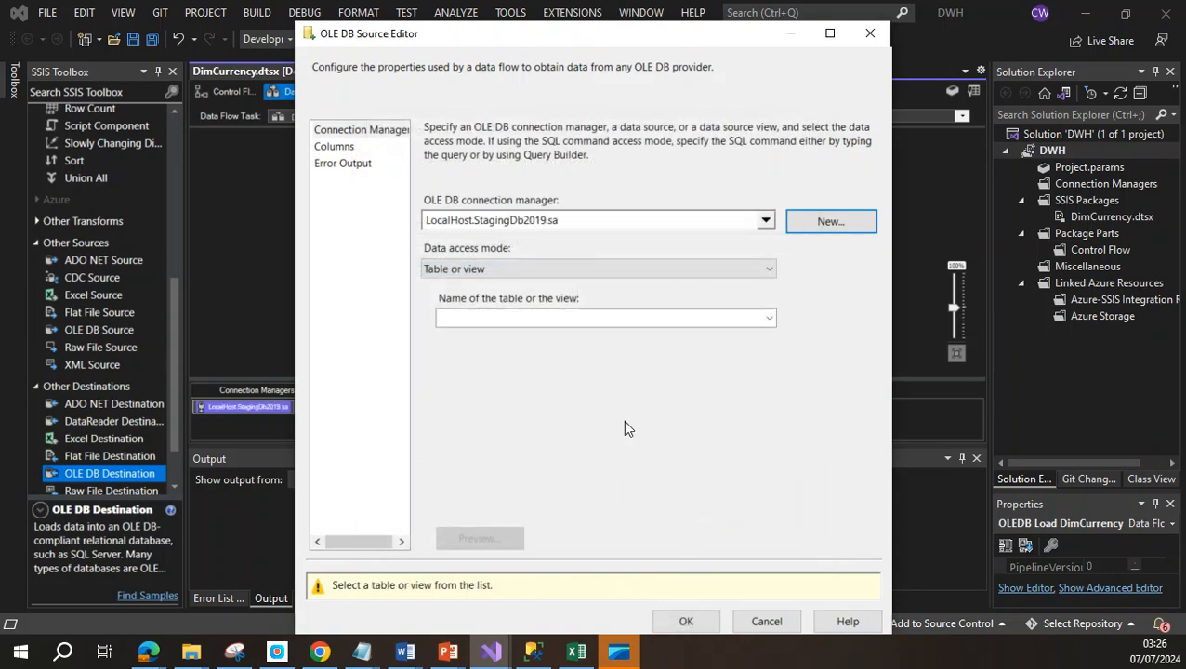
# Set the source table to [Src].[Currency], exclude the ModifiedDate column and apply the source settings
pyautogui.click(768, 319)
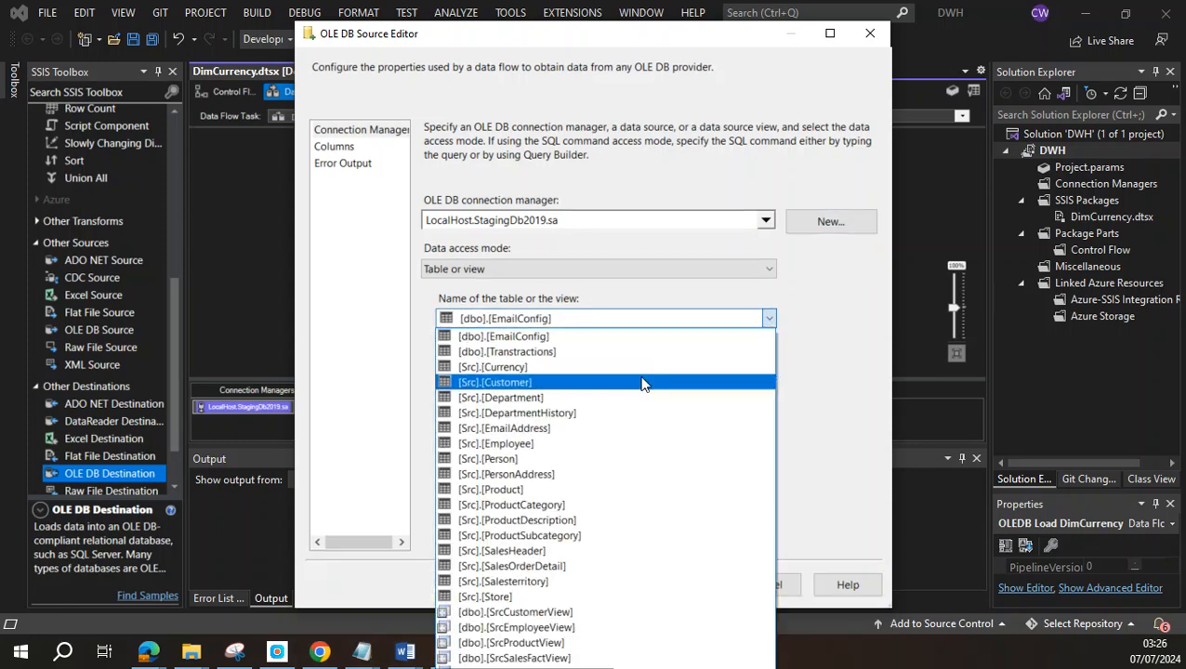
pyautogui.click(634, 368)
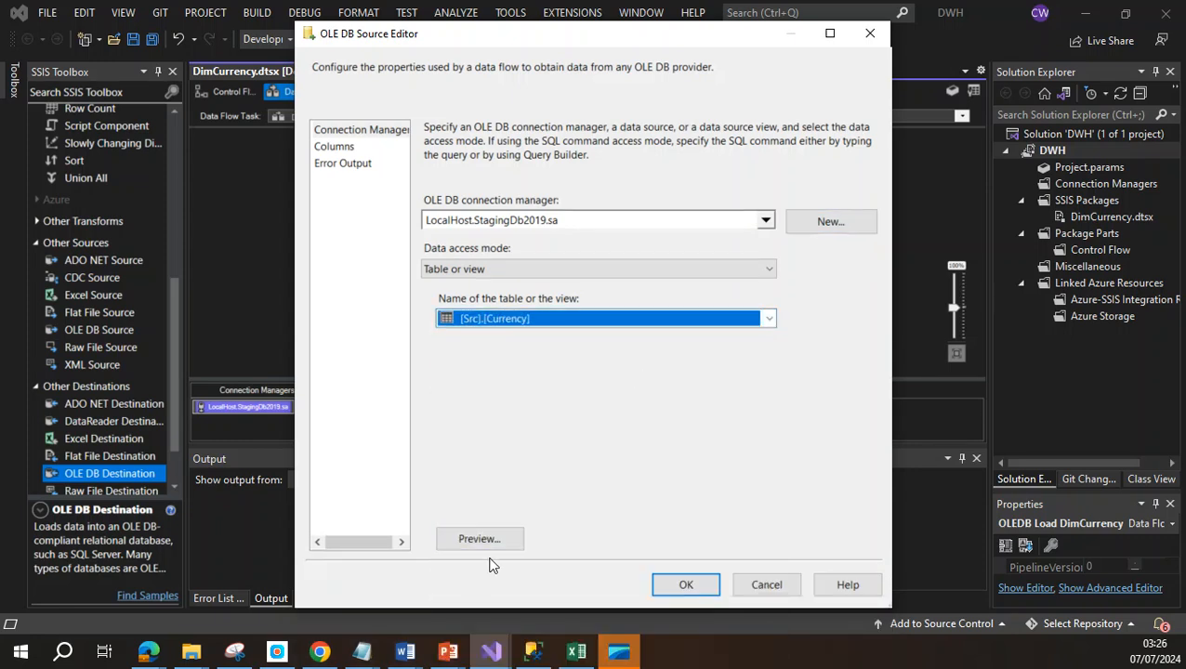
pyautogui.click(348, 148)
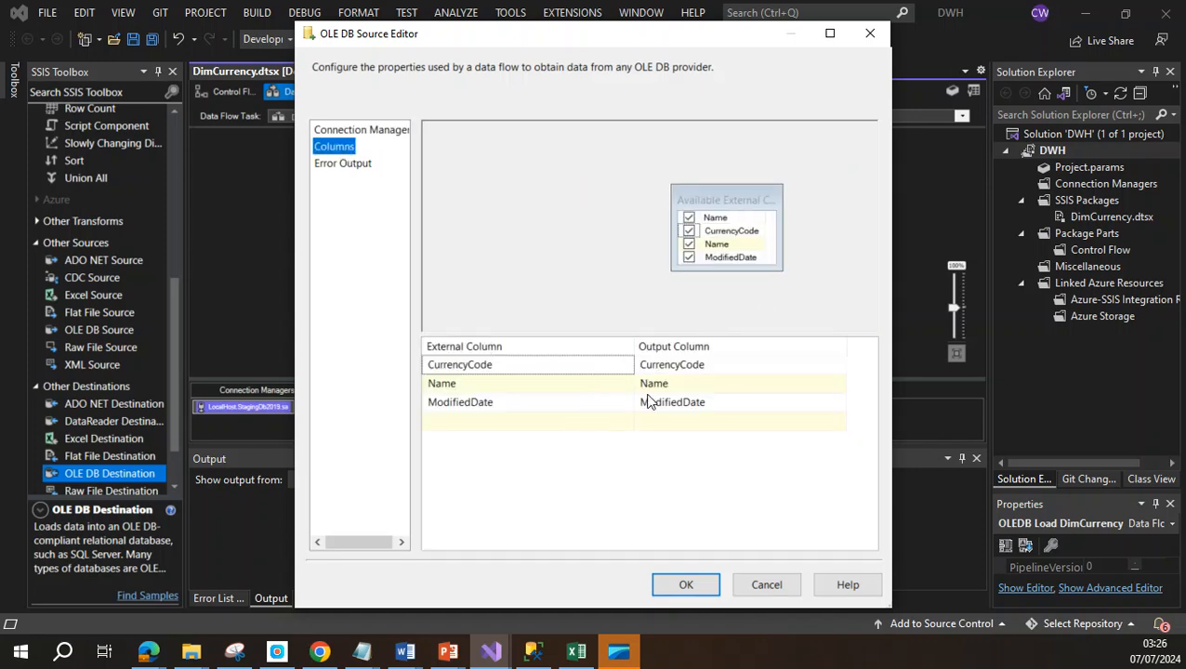
pyautogui.click(689, 257)
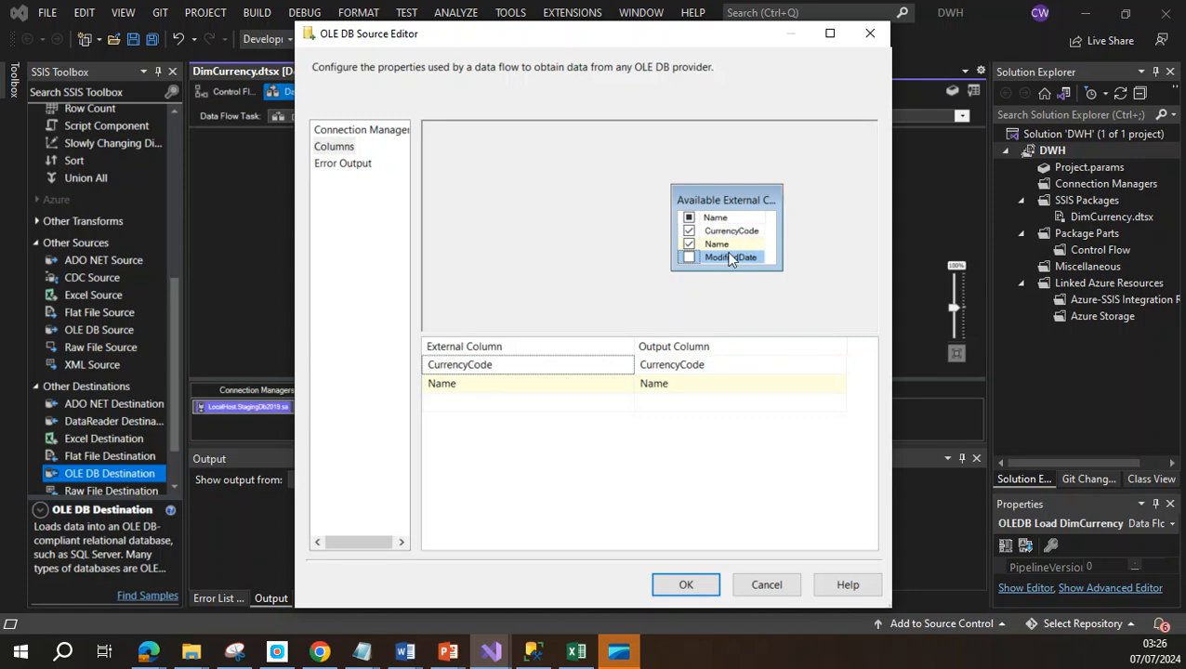
pyautogui.click(692, 593)
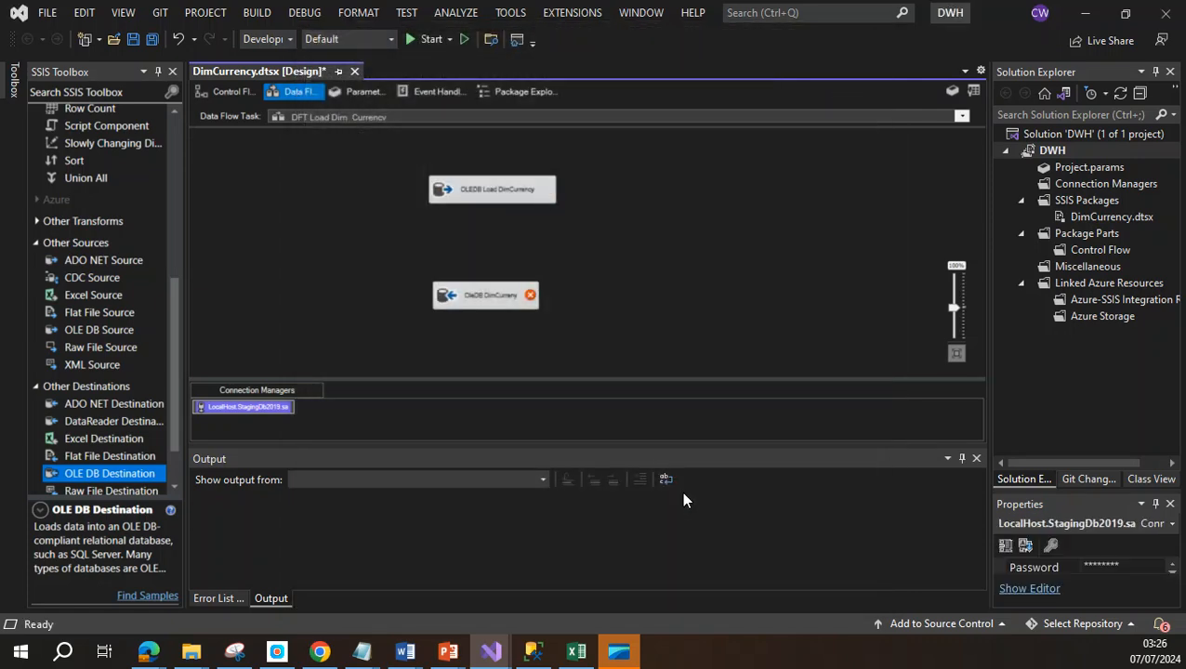
# Connect the OLEDB Load DimCurrency source to the OleDB DimCurreny destination and open the destination's connection settings
pyautogui.click(505, 197)
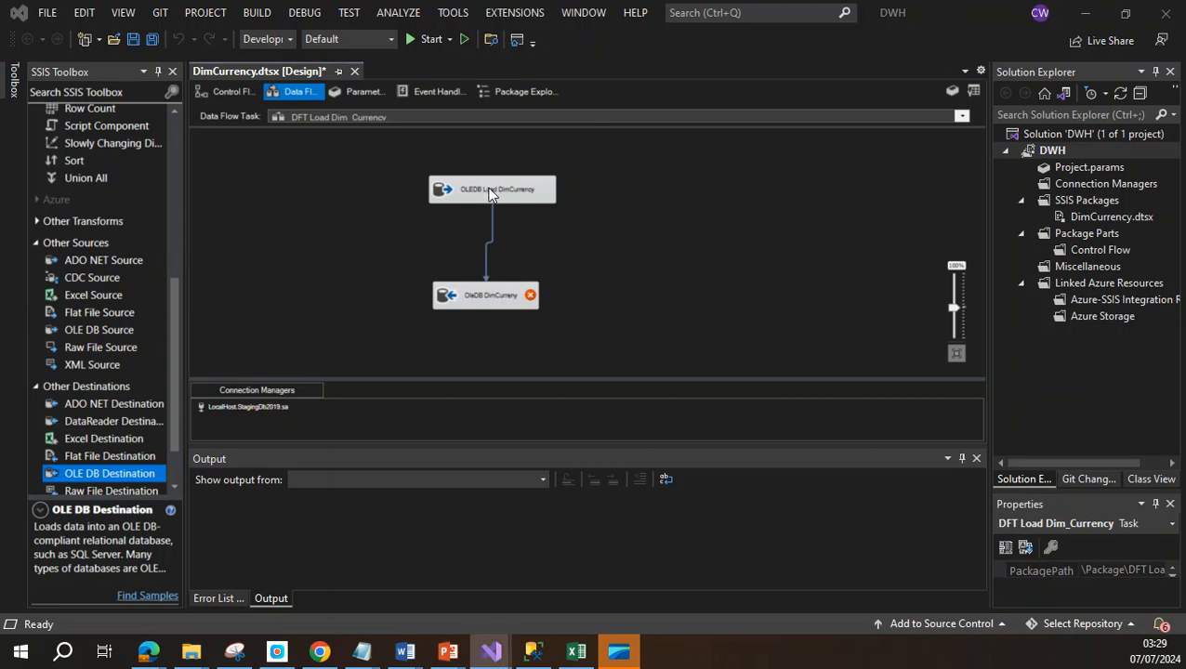
pyautogui.doubleClick(480, 298)
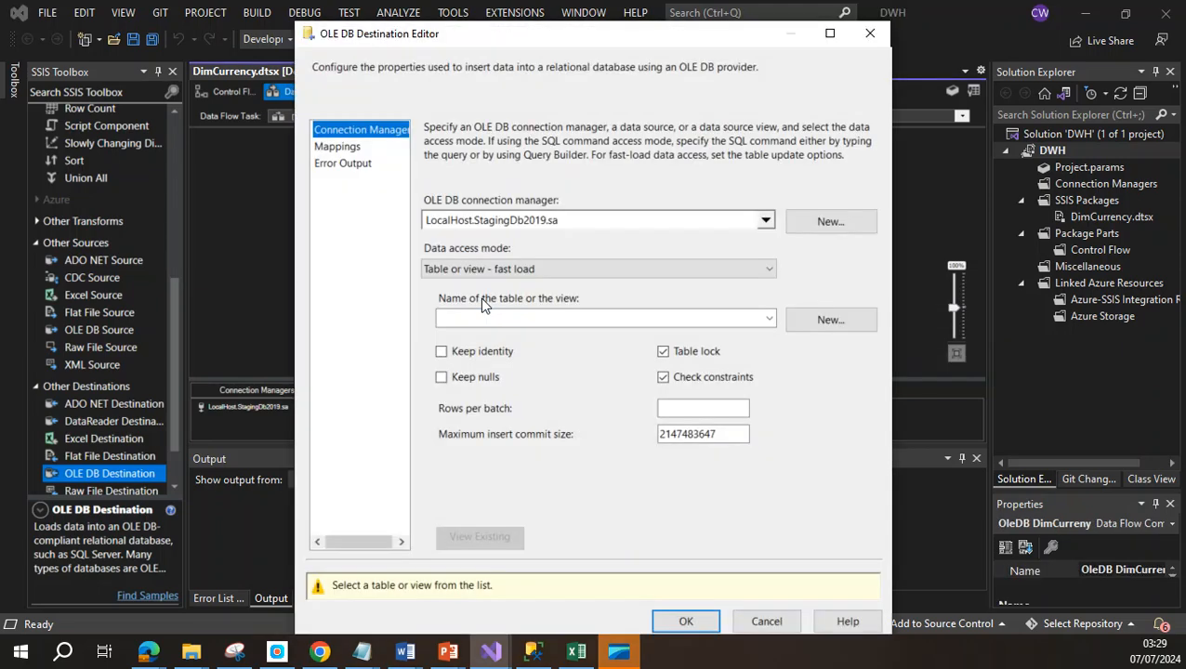
pyautogui.click(765, 220)
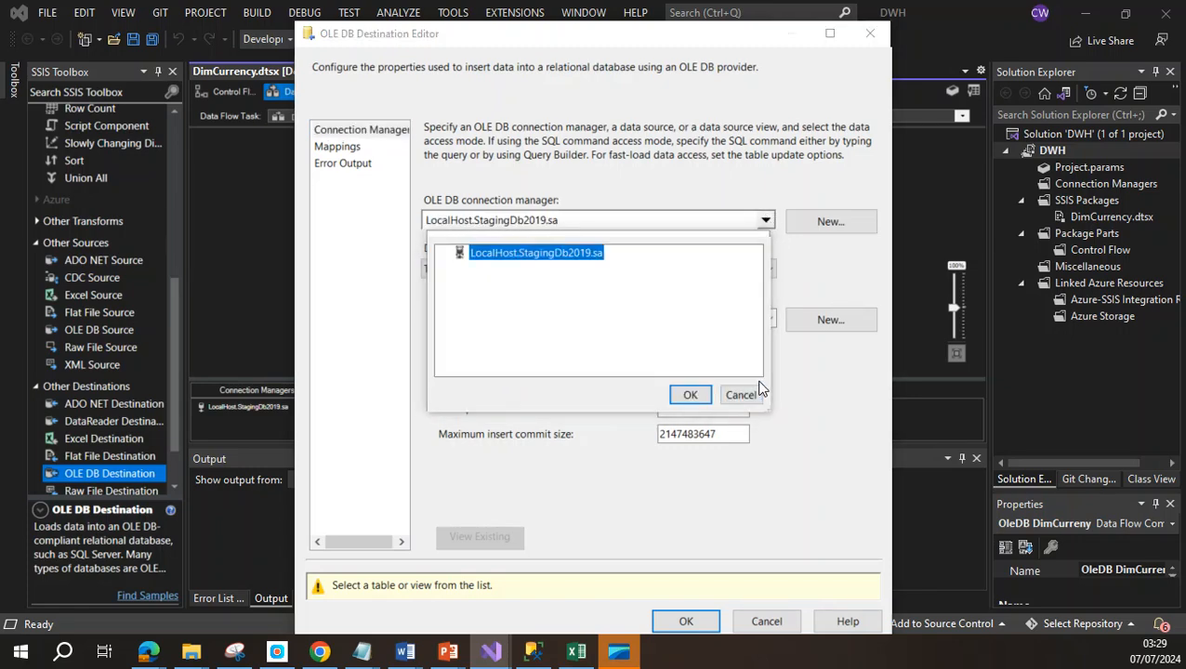
pyautogui.click(690, 395)
# Create a connection manager for the destination using server ".", Windows Authentication and the DWH database
pyautogui.click(828, 228)
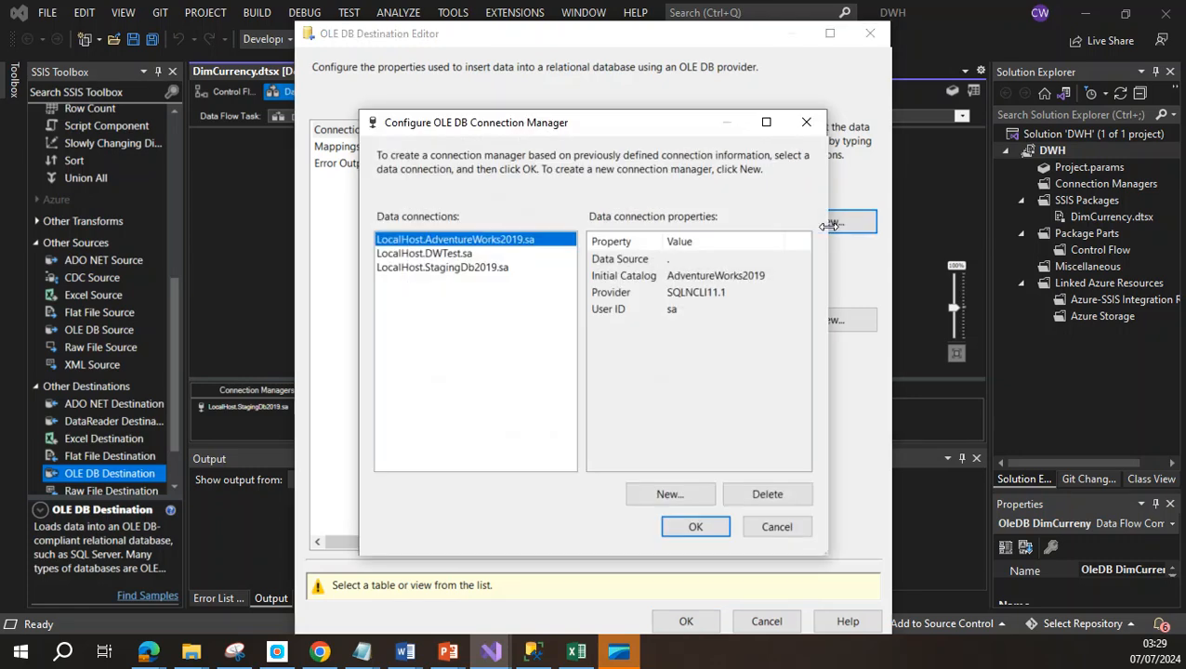
pyautogui.click(669, 496)
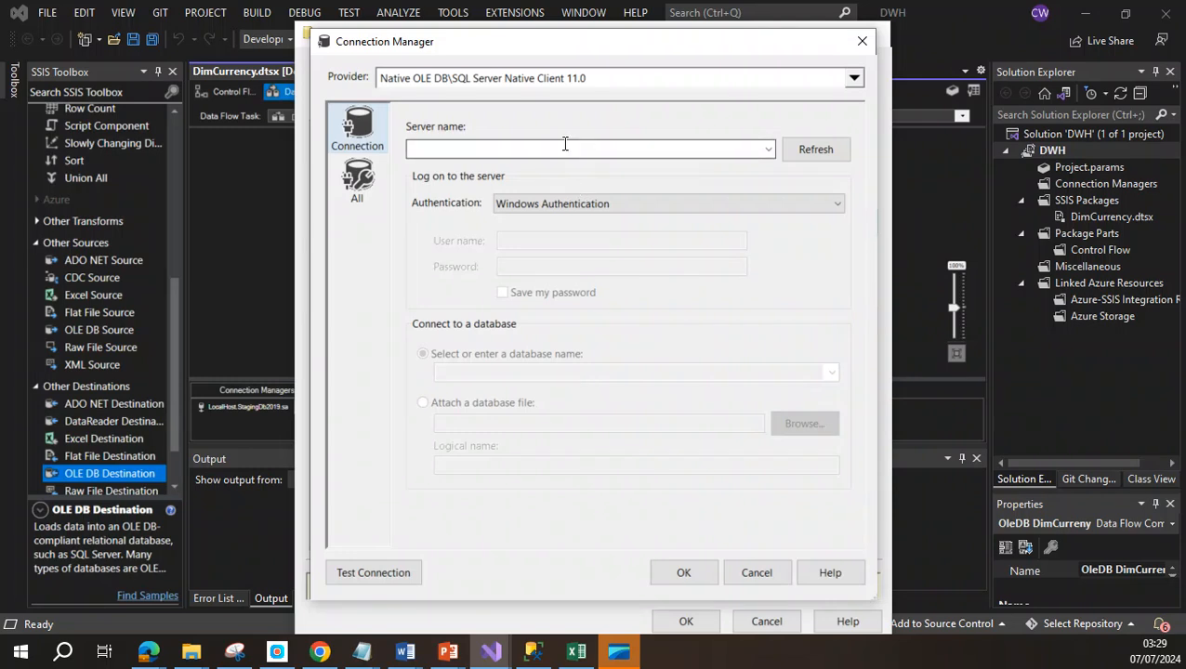
pyautogui.write('.')
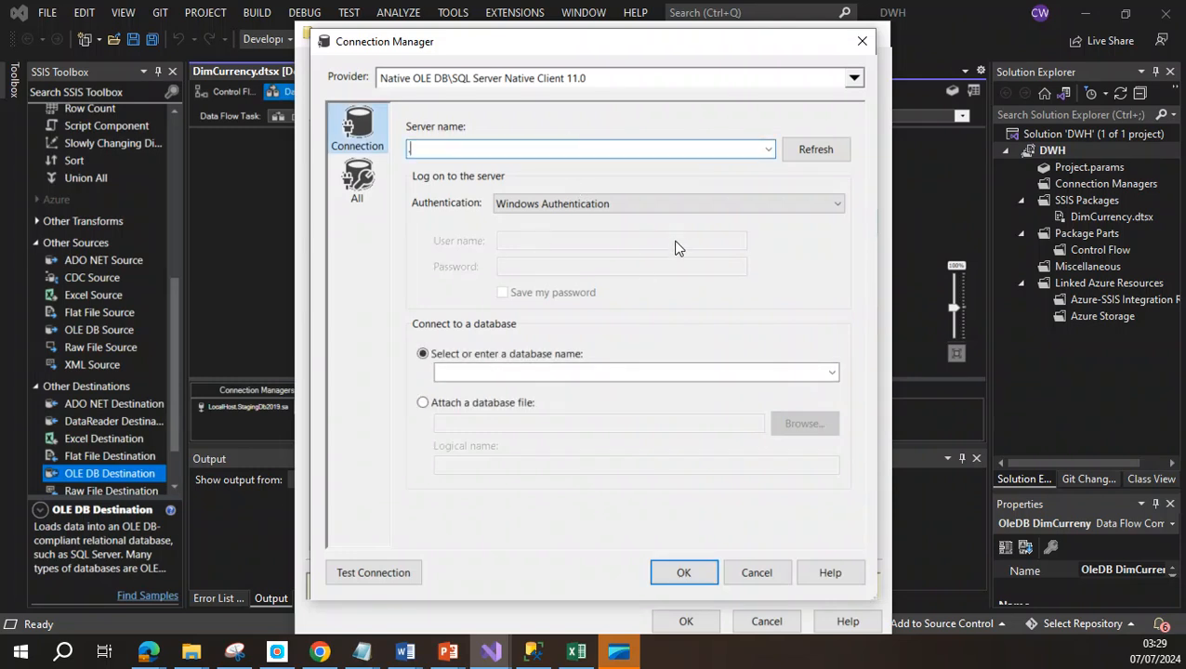
pyautogui.click(829, 378)
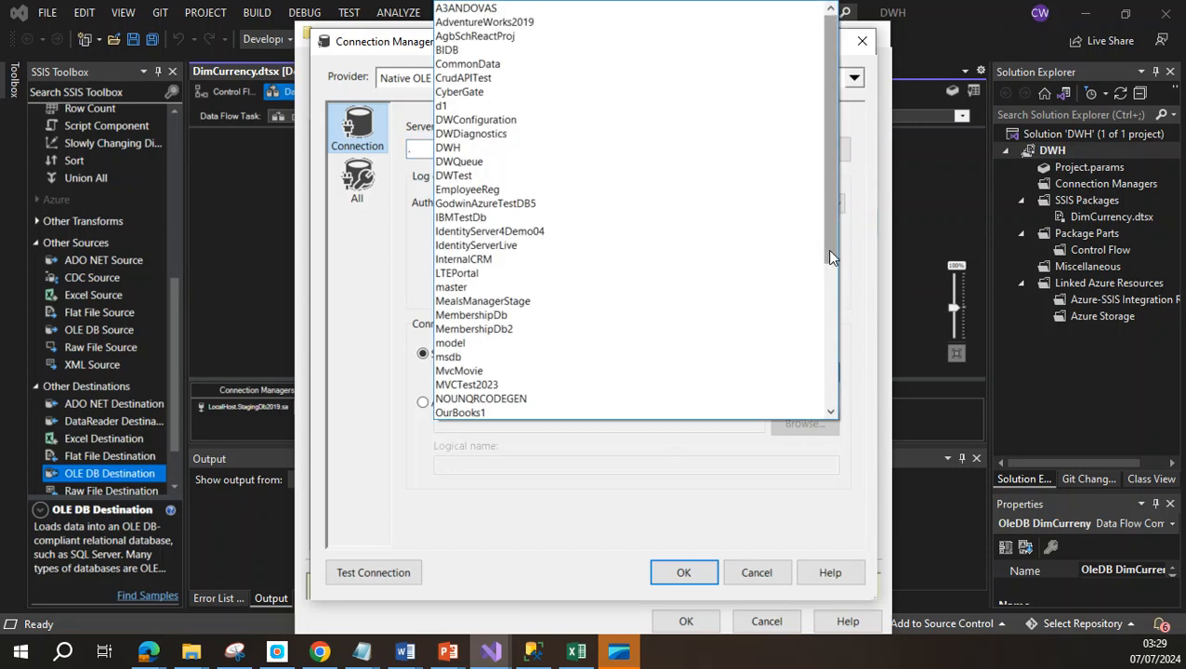
pyautogui.click(499, 152)
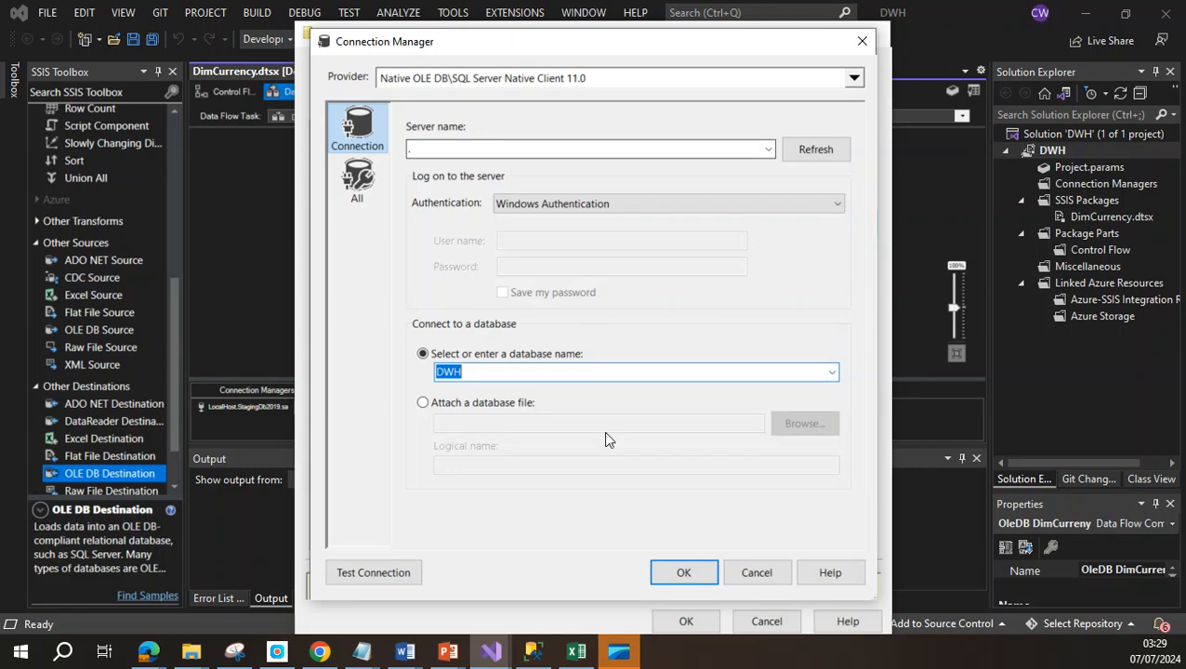
pyautogui.click(686, 573)
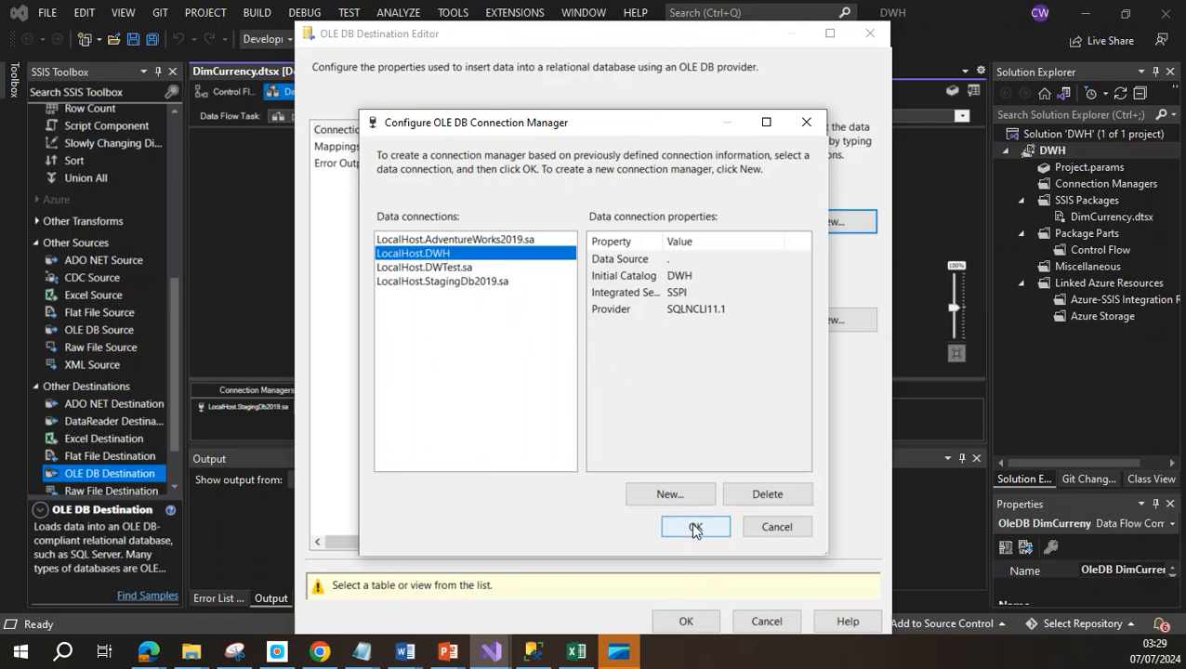
pyautogui.click(695, 526)
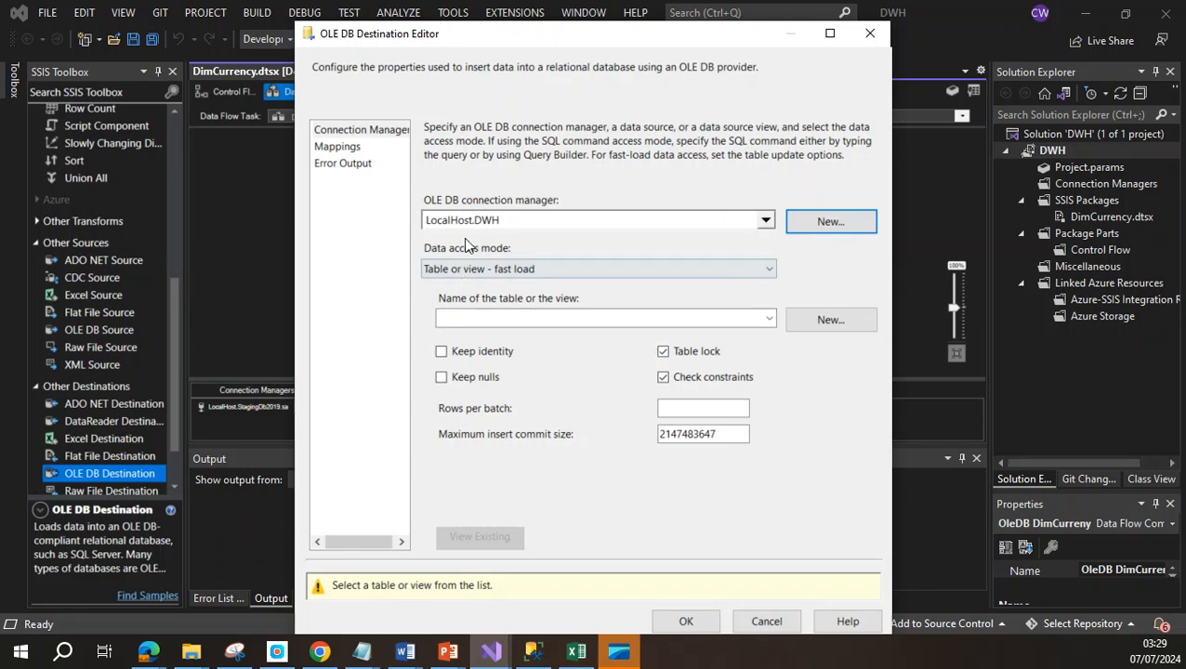
# Start a new destination table script and switch to Data Modelling.xlsx in Excel to pick up the CurrencyKey column name
pyautogui.click(830, 321)
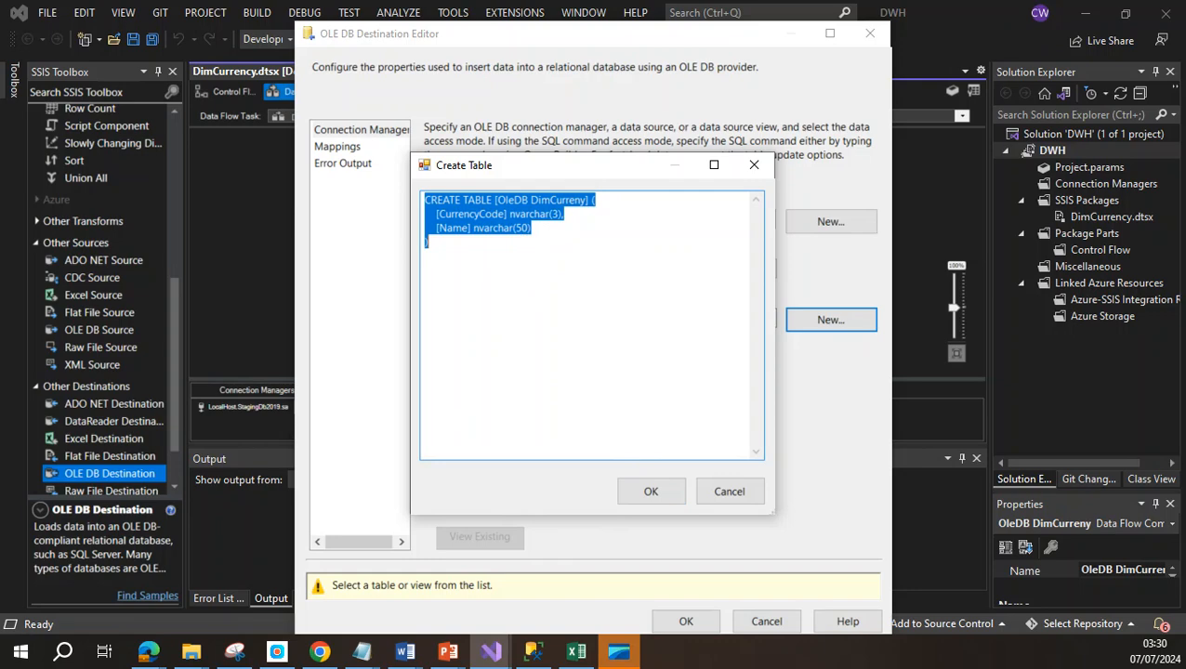
pyautogui.click(576, 652)
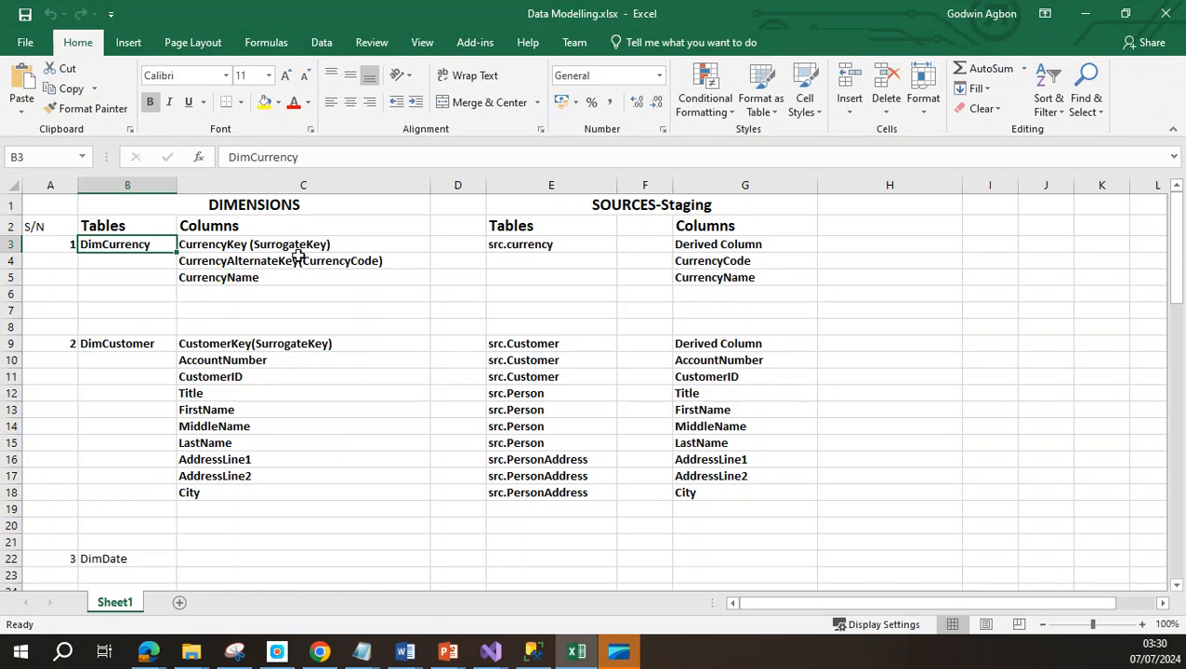
pyautogui.click(239, 244)
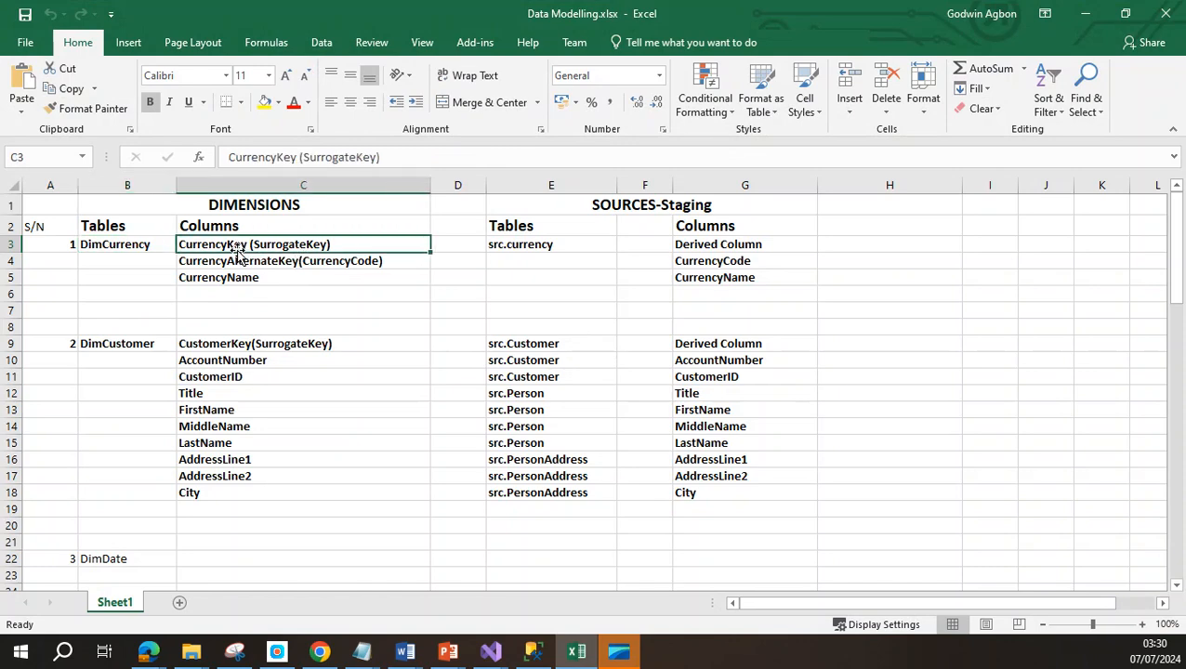
pyautogui.doubleClick(246, 245)
pyautogui.moveTo(247, 245); pyautogui.dragTo(180, 245)
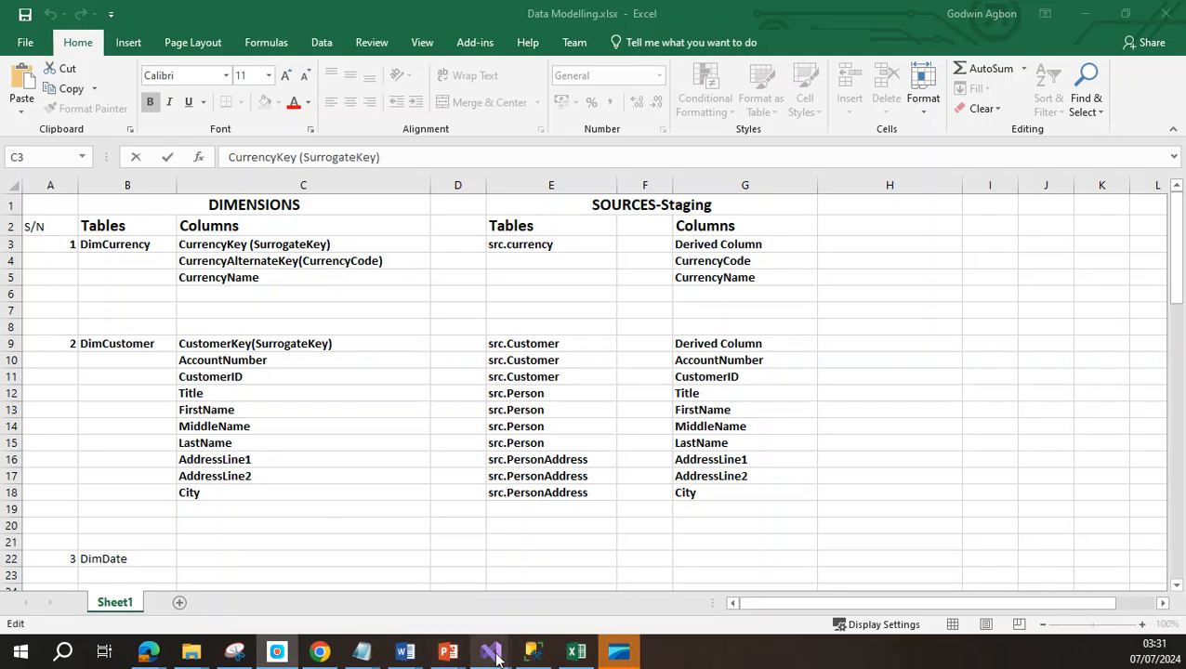
# Return to the Create Table script in Visual Studio and add [CurrencyKey] int NOT NULL PRIMARY KEY as the first column
pyautogui.moveTo(493, 656)
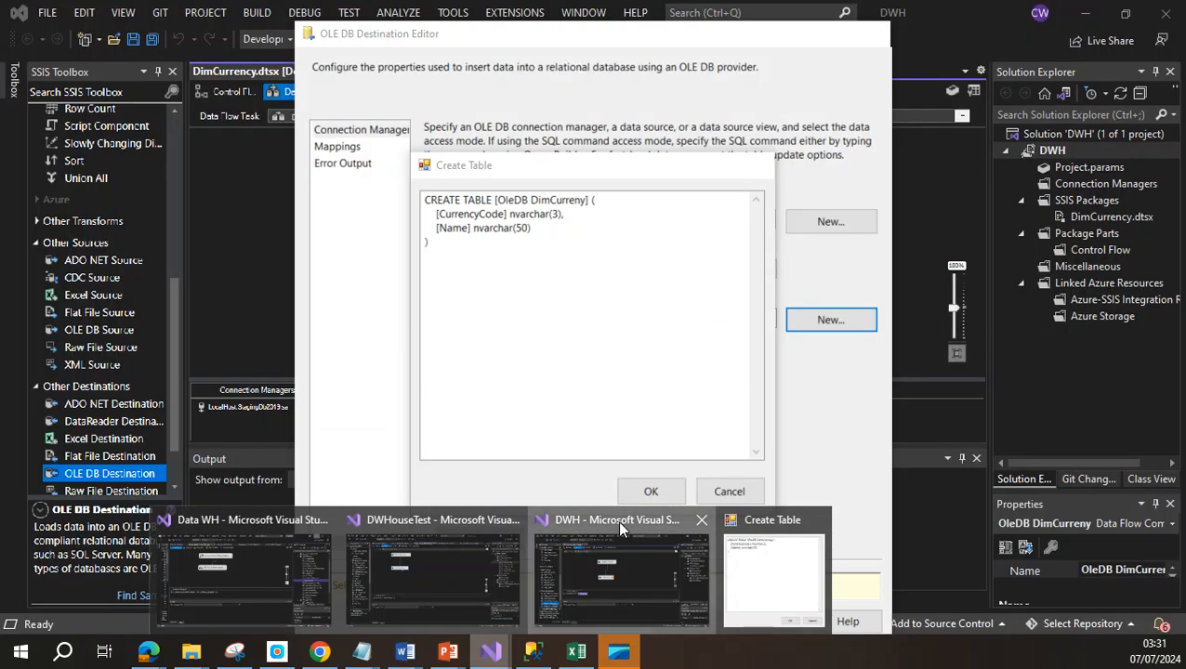
pyautogui.click(617, 519)
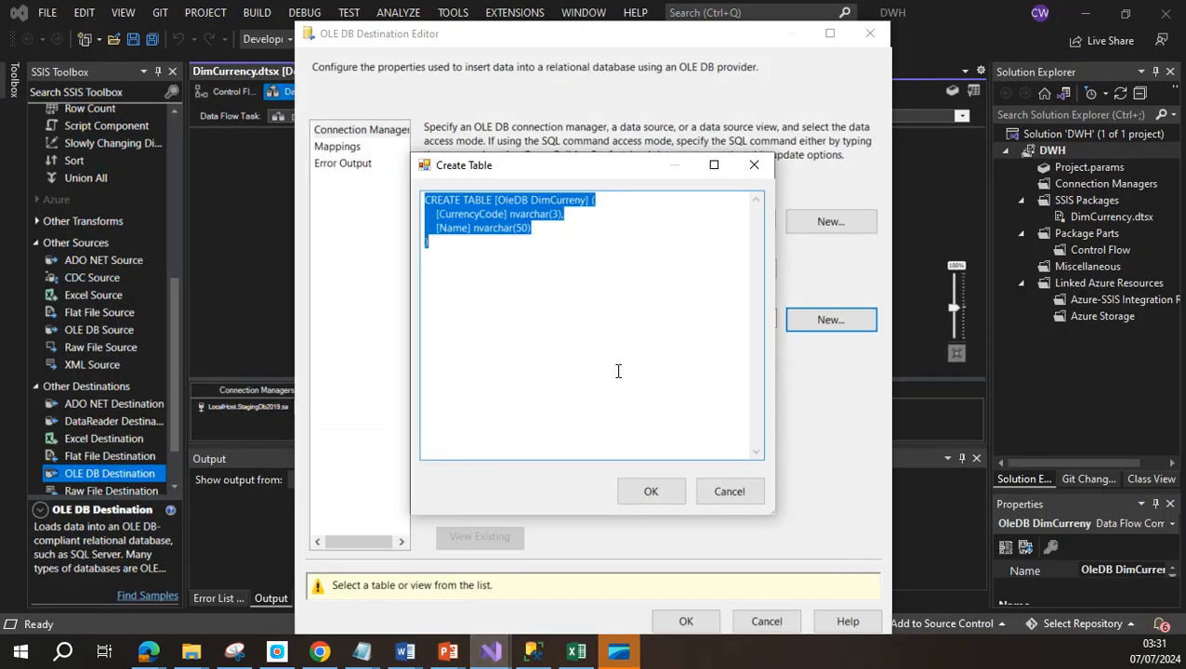
pyautogui.click(530, 204)
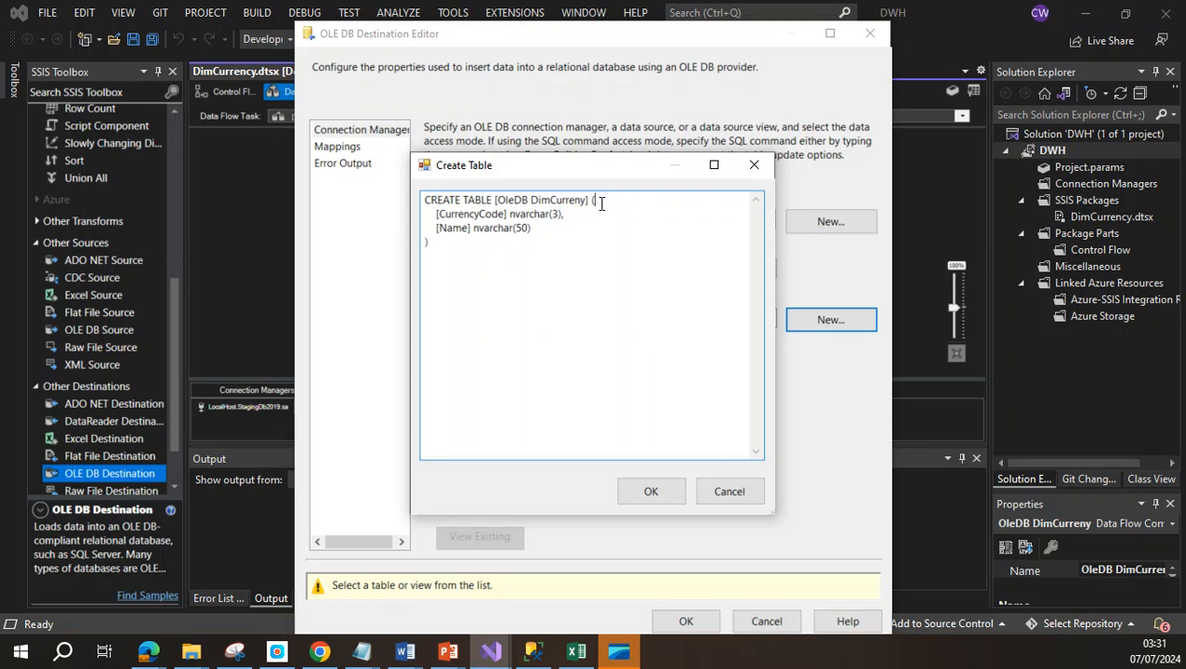
pyautogui.press('Return')
pyautogui.write('[CurrencyKey] int NOT NULL PRIMARY KEY')
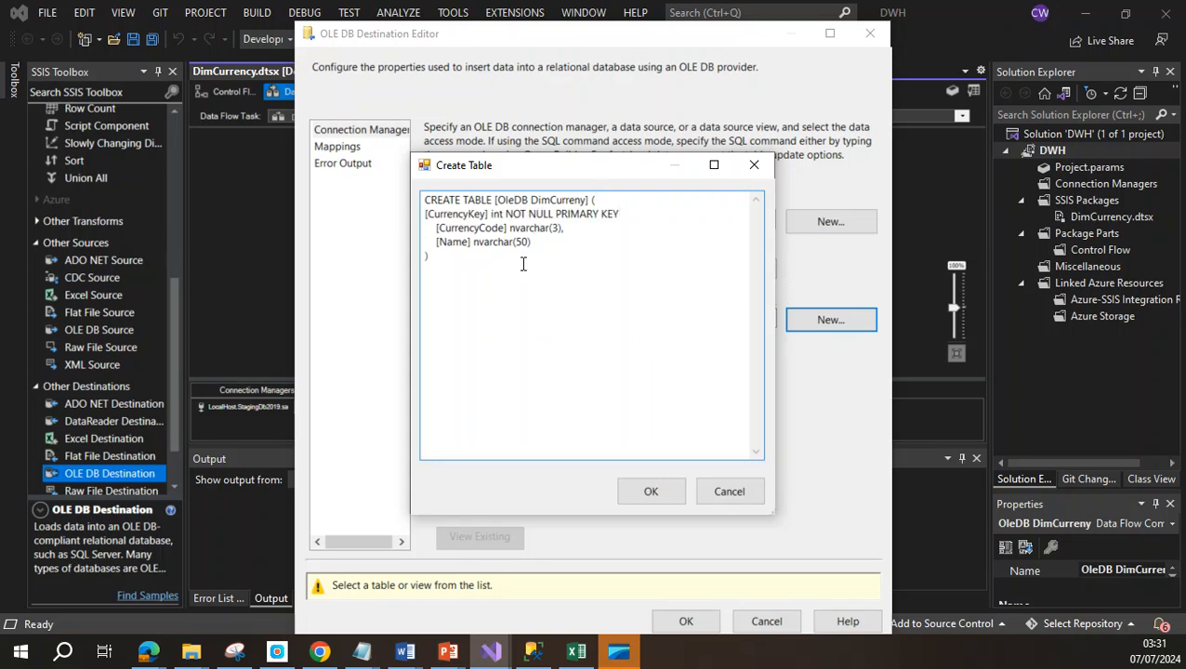
pyautogui.write(',')
pyautogui.click(425, 213)
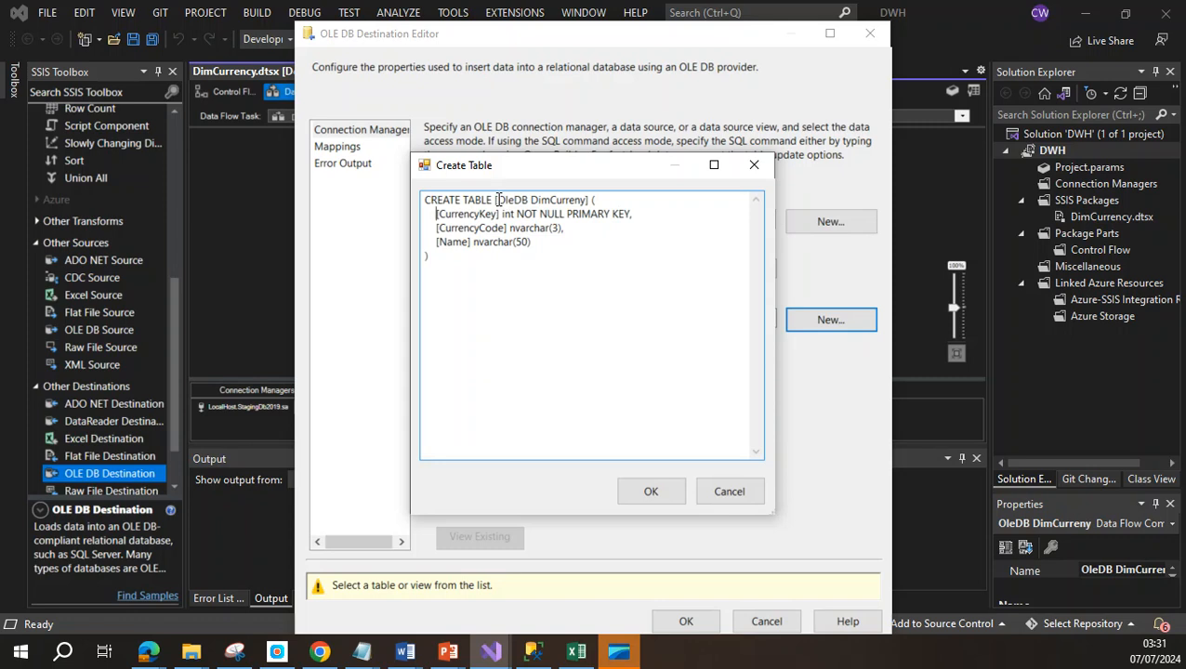
# Change the table name in the script to [Dim.Curreny] and create the table
pyautogui.moveTo(497, 199); pyautogui.dragTo(537, 200)
pyautogui.press('Delete')
pyautogui.press('Right')
pyautogui.press('Right')
pyautogui.press('Right')
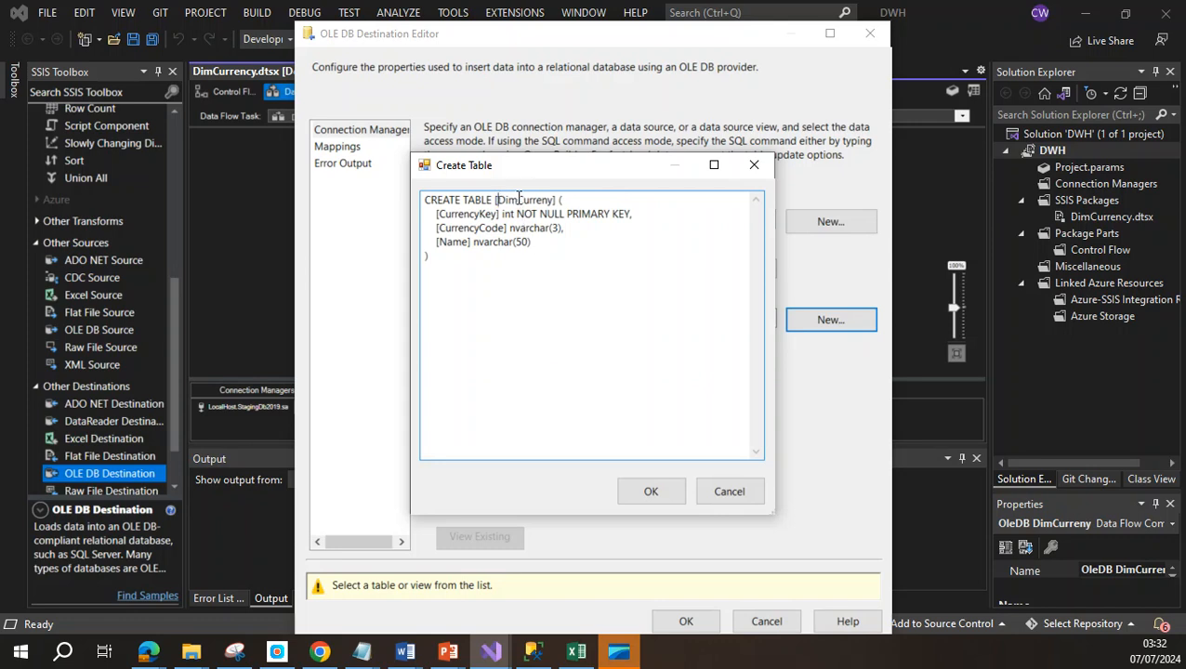
pyautogui.write('.')
pyautogui.click(651, 493)
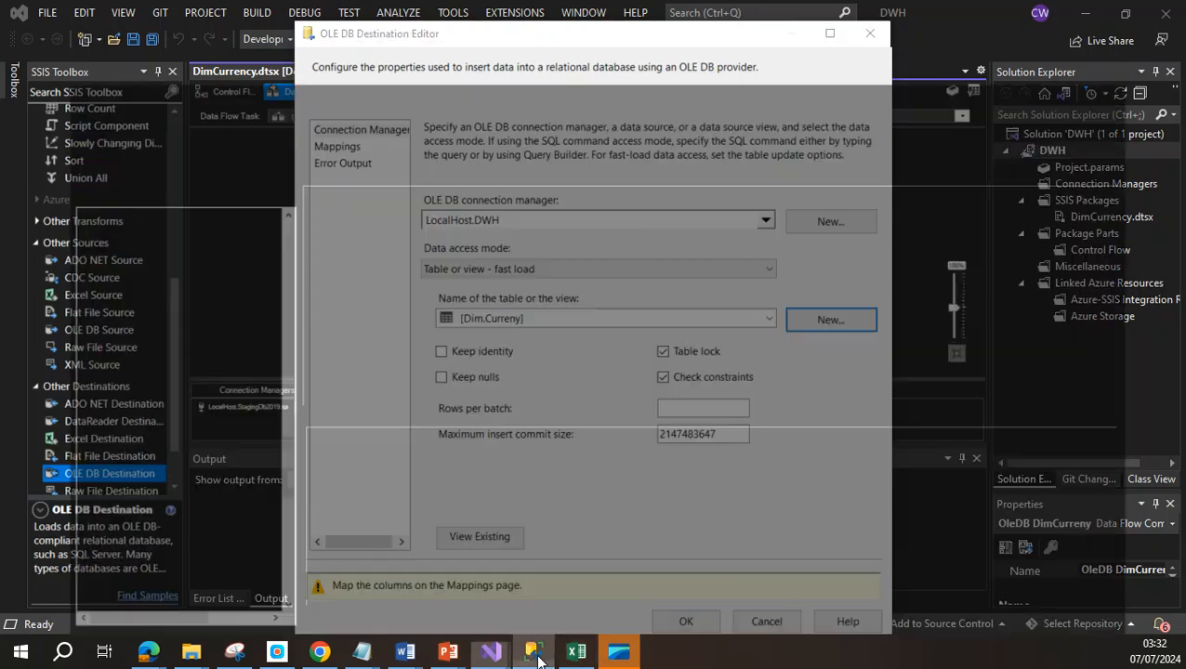
# Switch to SQL Server Management Studio, refresh the databases and open DWH's dbo.Dim.Curreny table in design view
pyautogui.click(533, 652)
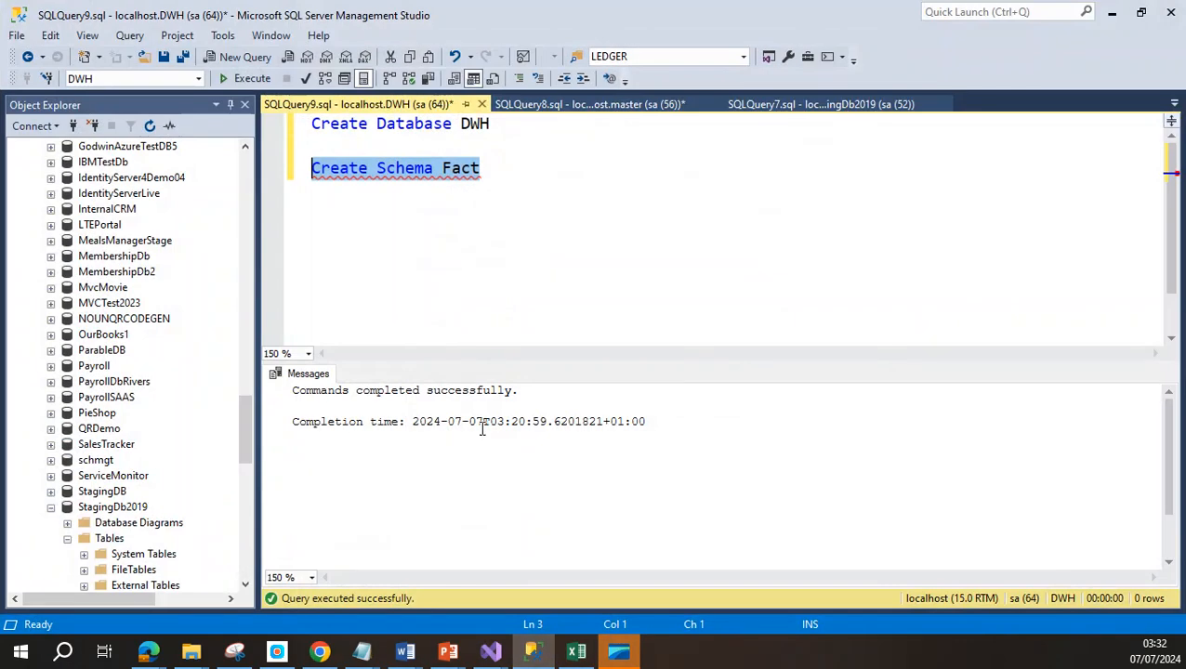
pyautogui.moveTo(249, 459); pyautogui.dragTo(249, 195)
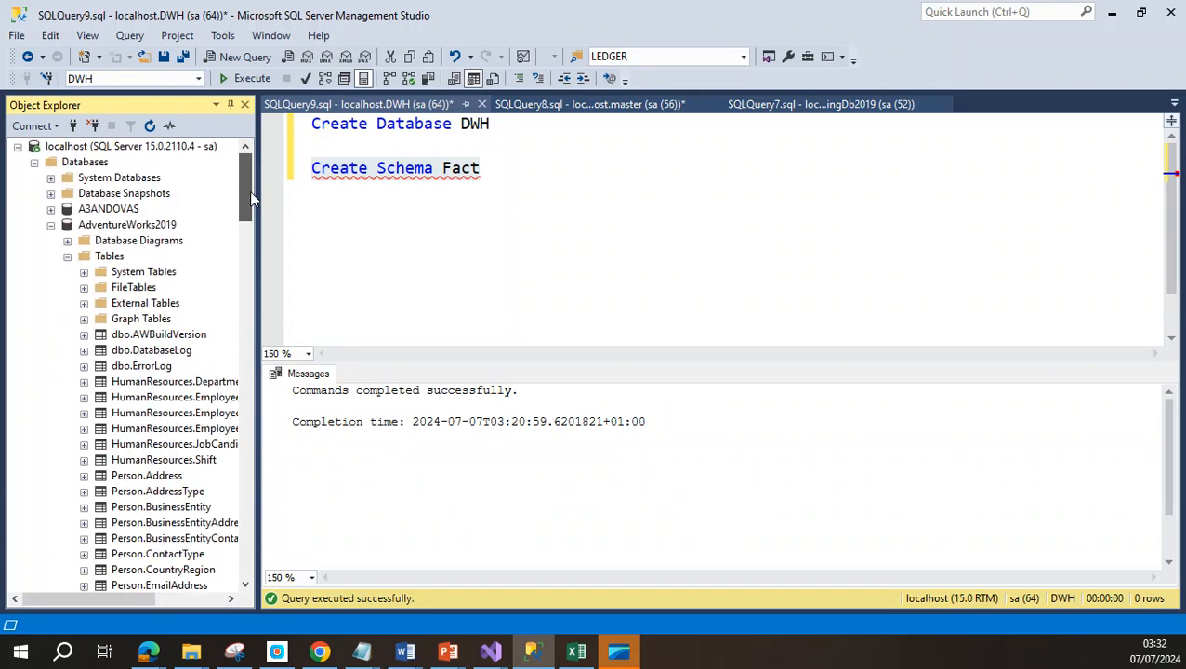
pyautogui.click(50, 224)
pyautogui.rightClick(86, 163)
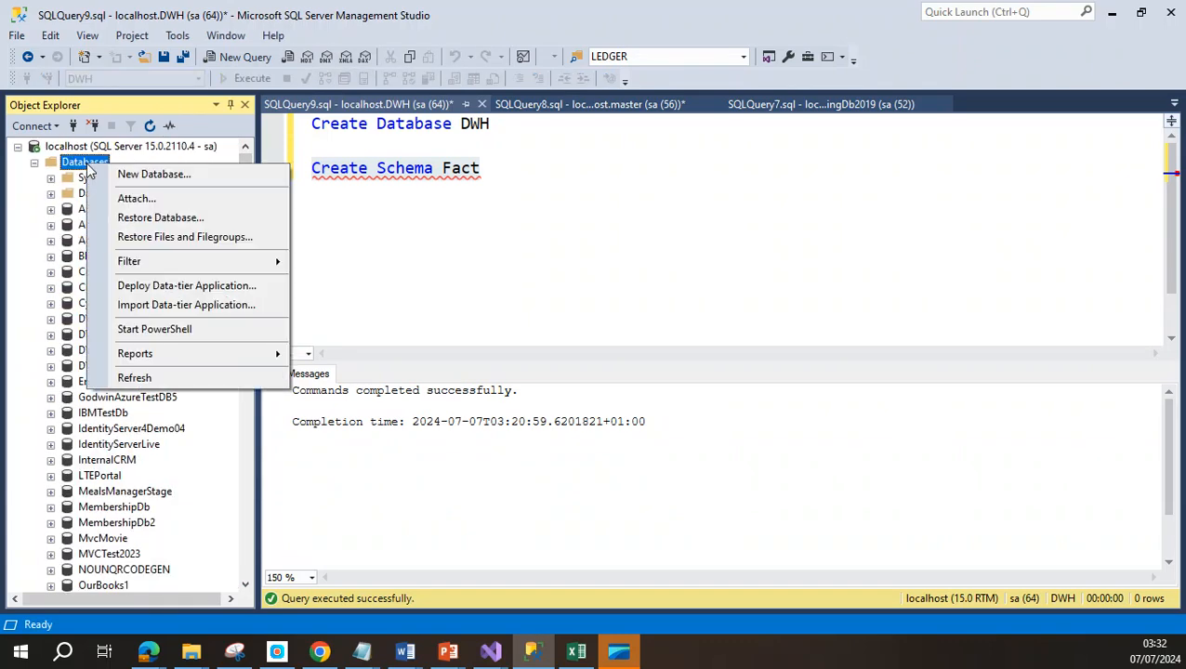
pyautogui.click(157, 379)
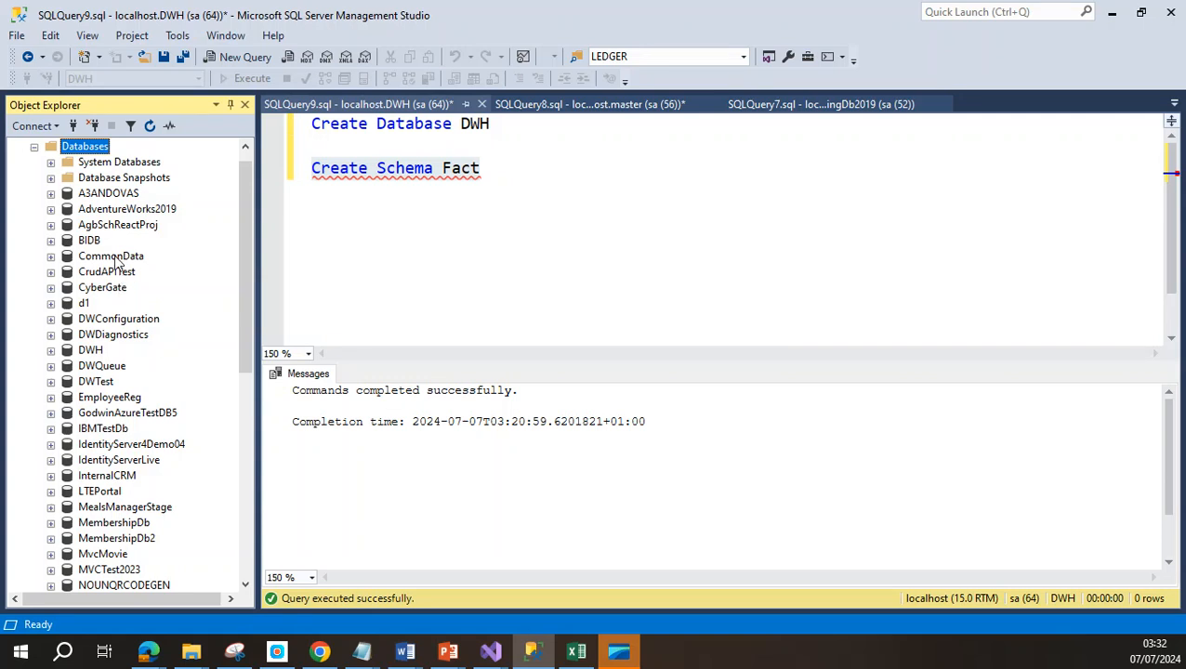
pyautogui.click(52, 351)
pyautogui.click(66, 381)
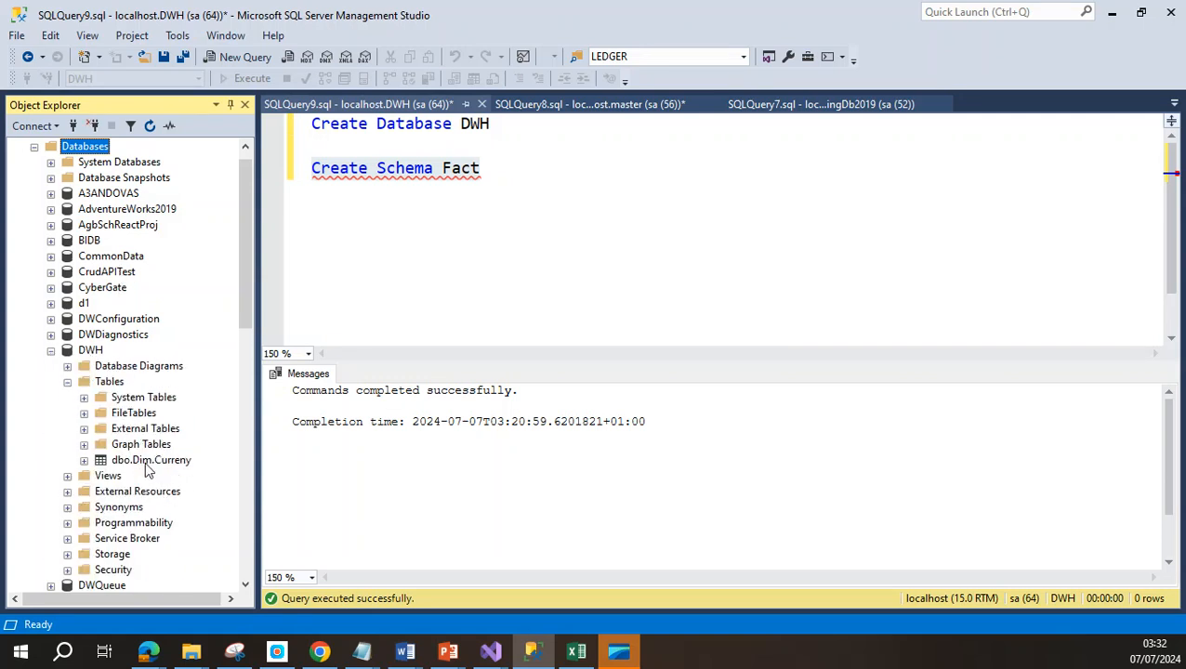
pyautogui.click(131, 462)
pyautogui.rightClick(131, 465)
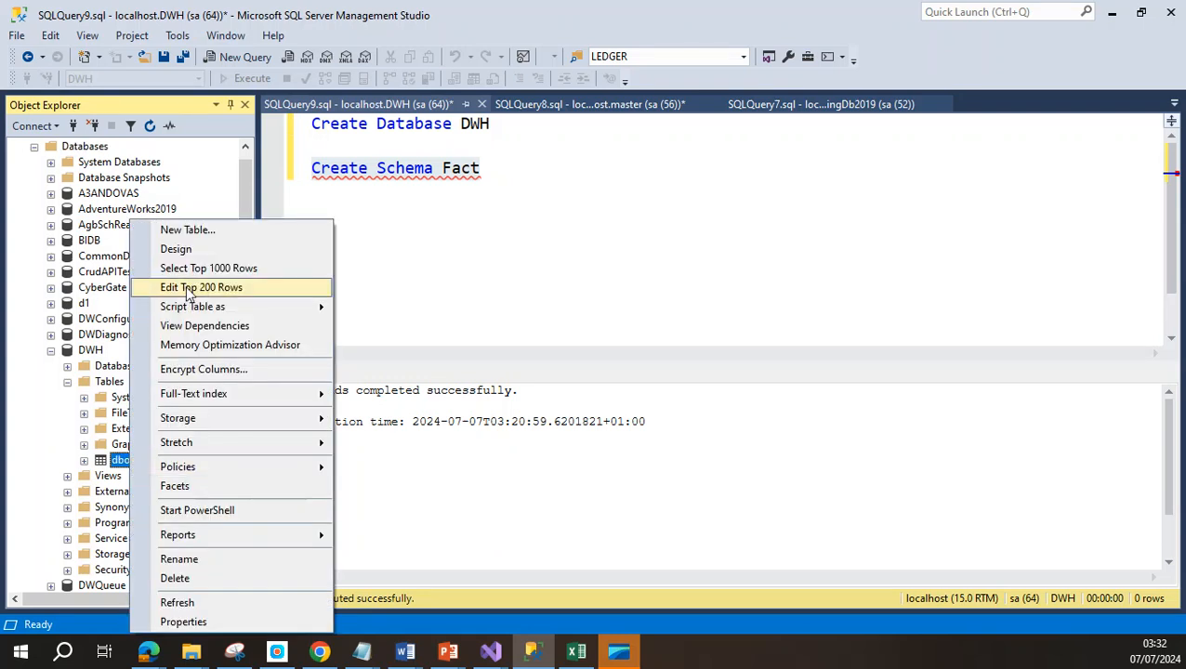
pyautogui.click(192, 248)
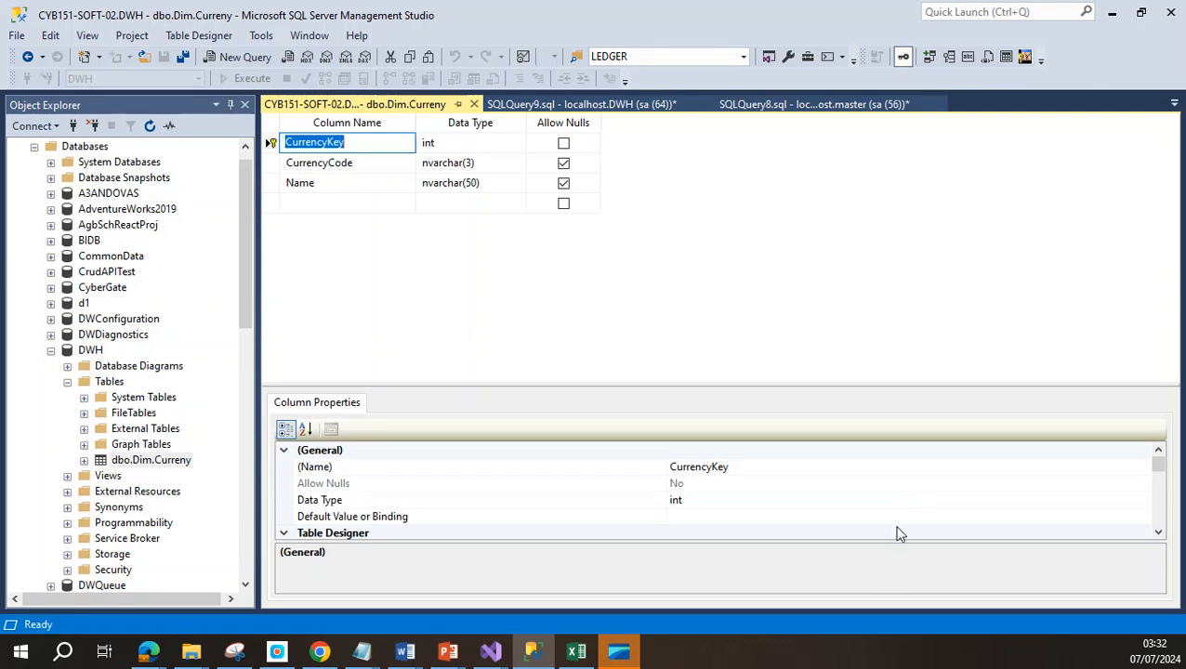
# Set Is Identity to Yes for the CurrencyKey column and save the table design
pyautogui.scroll(-2, 894, 531)
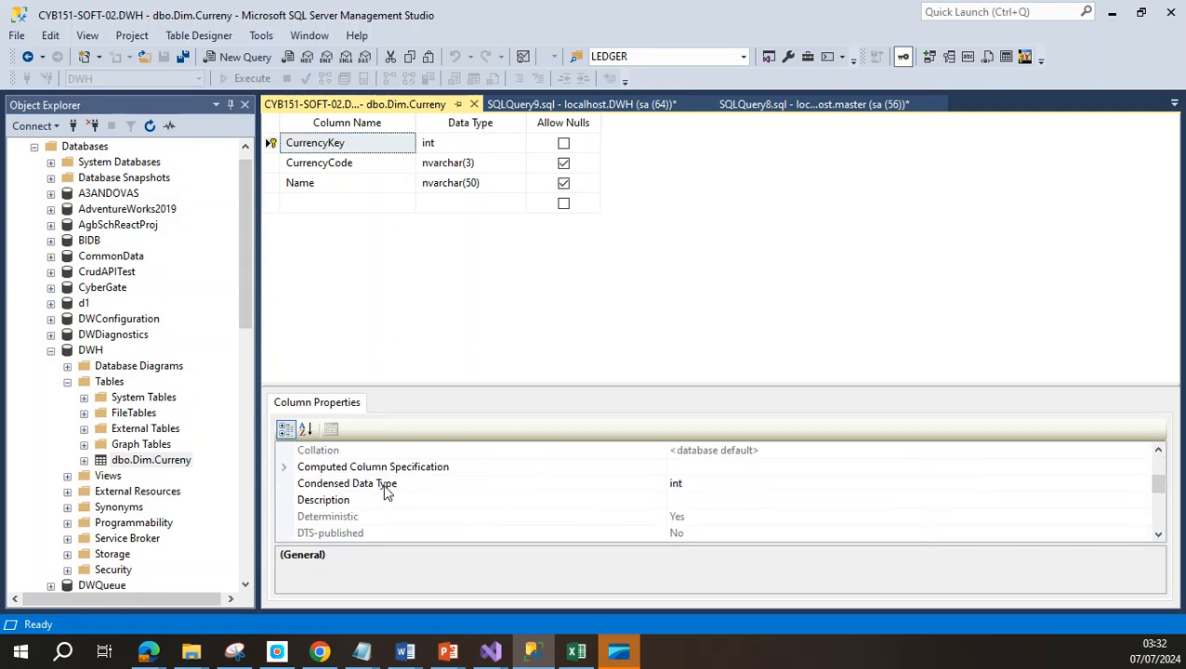
pyautogui.scroll(-1, 387, 492)
pyautogui.click(284, 535)
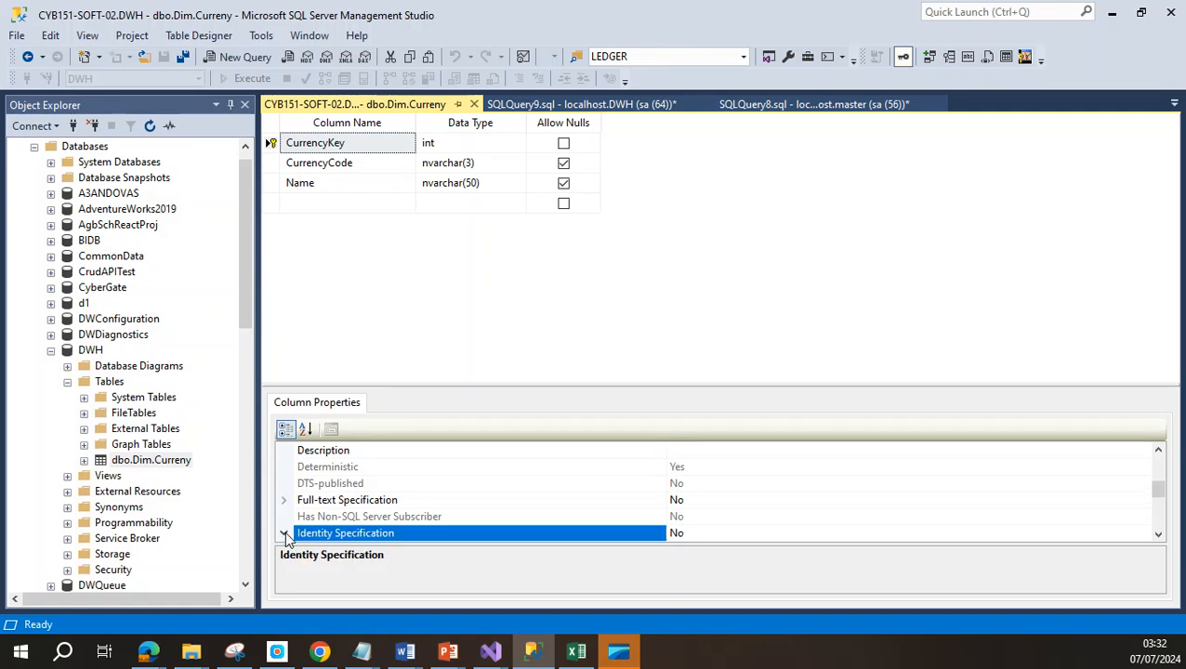
pyautogui.scroll(-2, 777, 498)
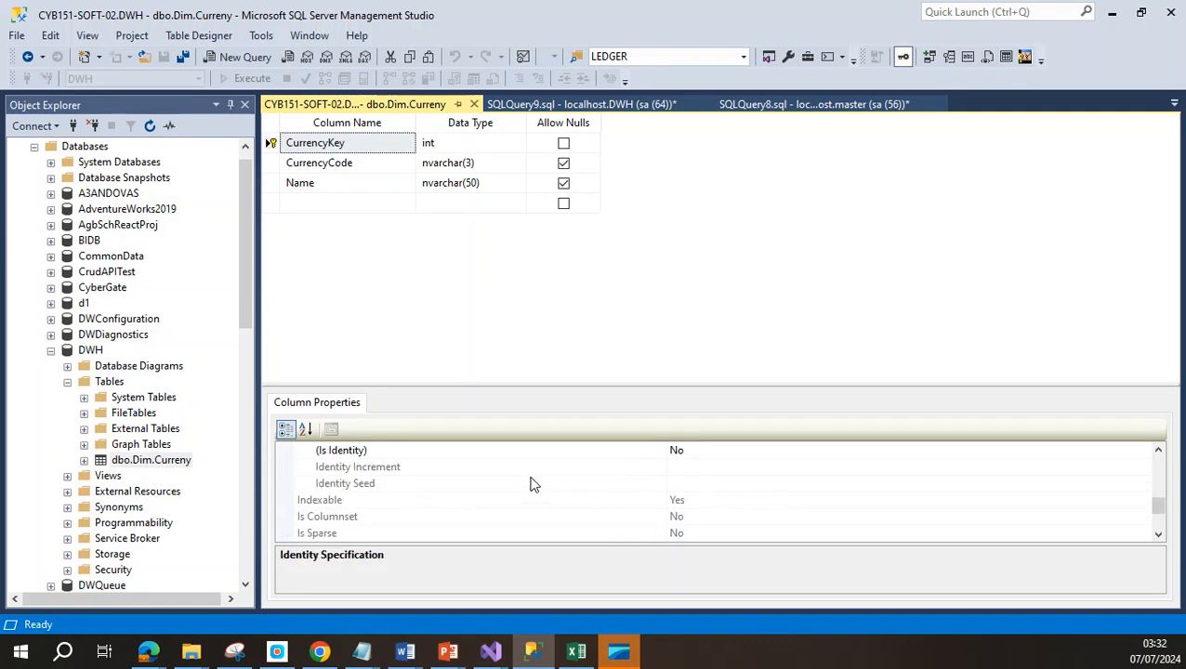
pyautogui.click(757, 451)
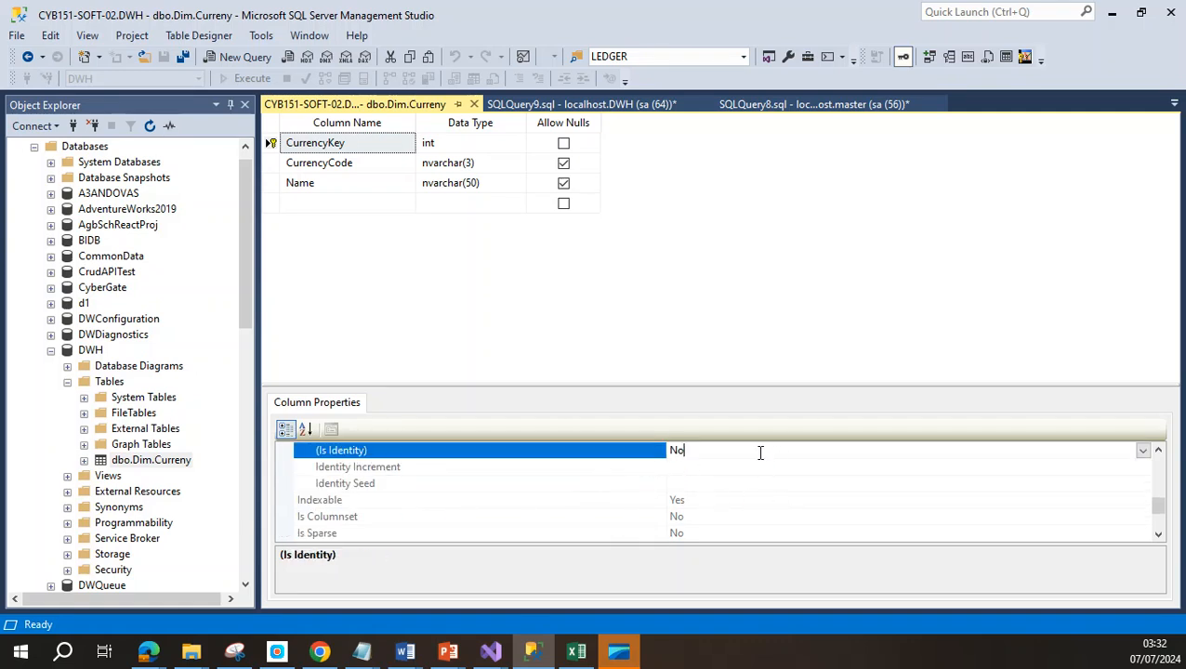
pyautogui.click(1142, 450)
pyautogui.click(706, 467)
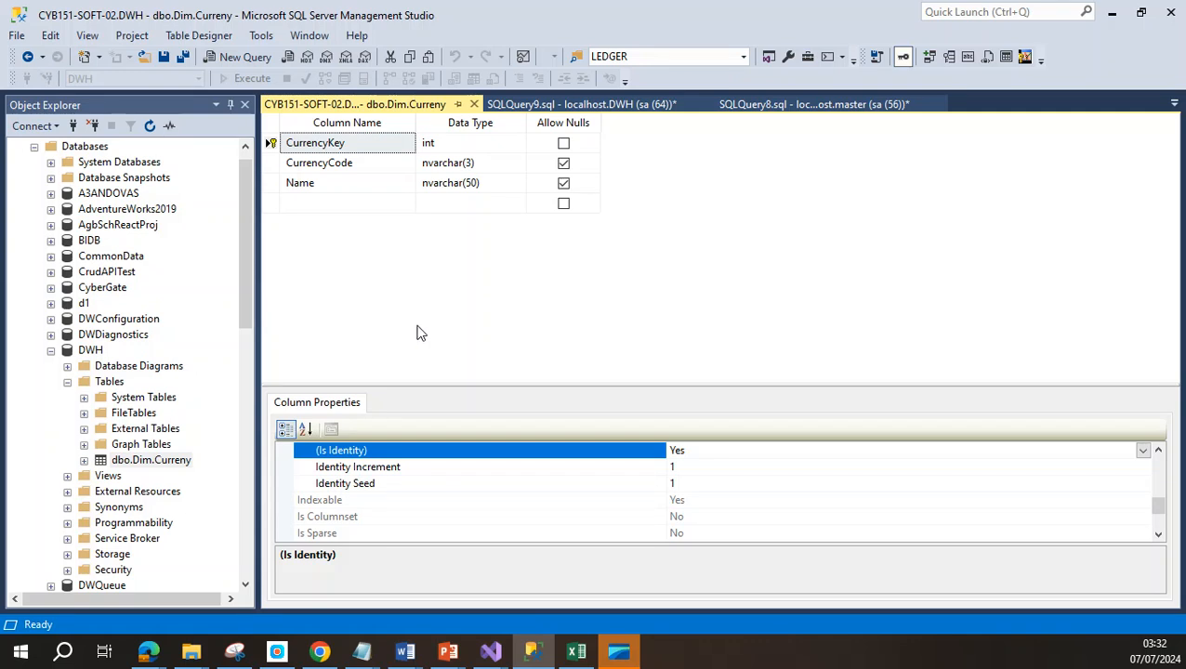
pyautogui.click(805, 318)
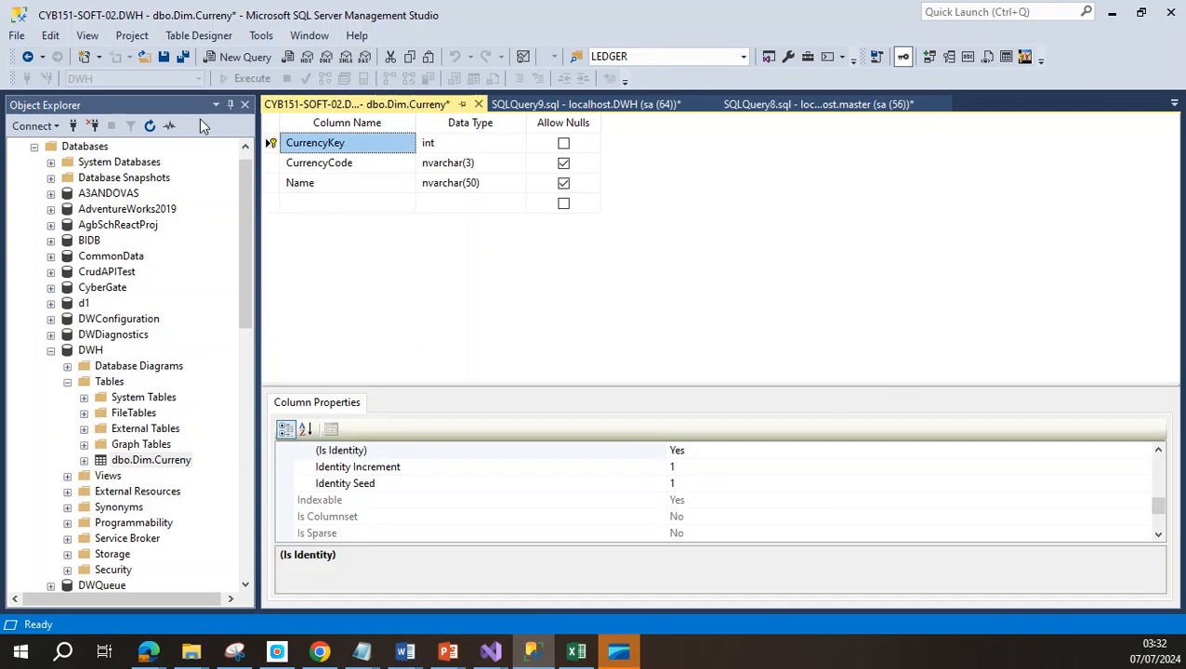
pyautogui.click(163, 57)
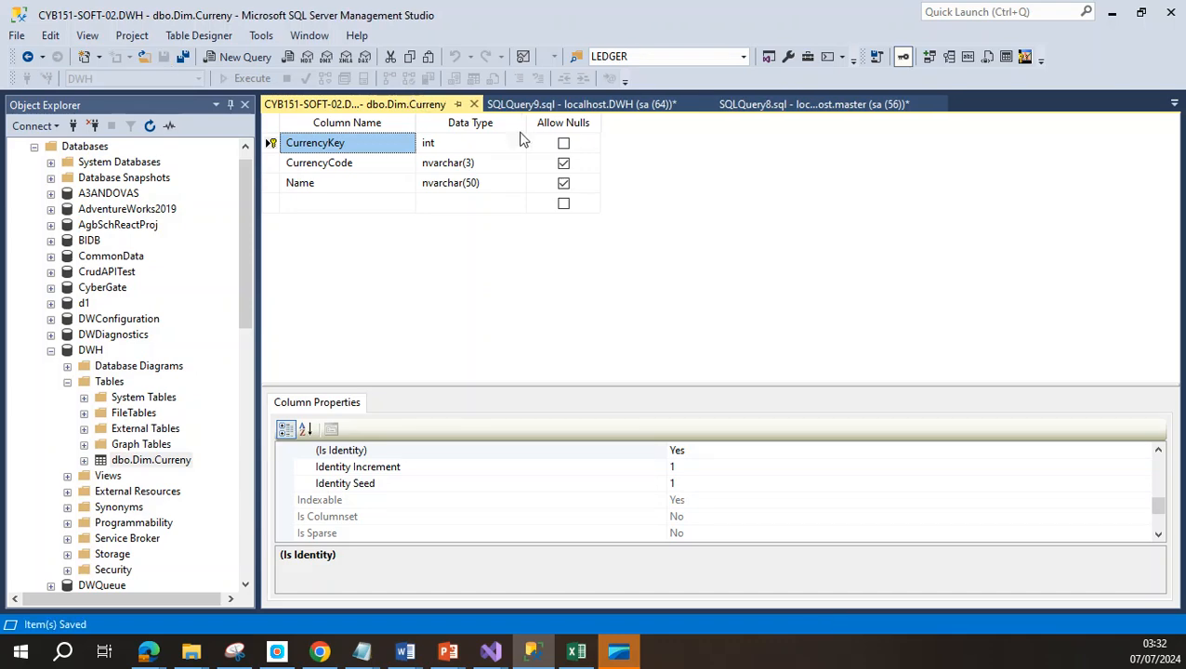
# Close the table design, switch to Visual Studio, and save the package with the OLE DB destination's CurrencyCode and Name mapped and CurrencyKey ignored
pyautogui.click(474, 104)
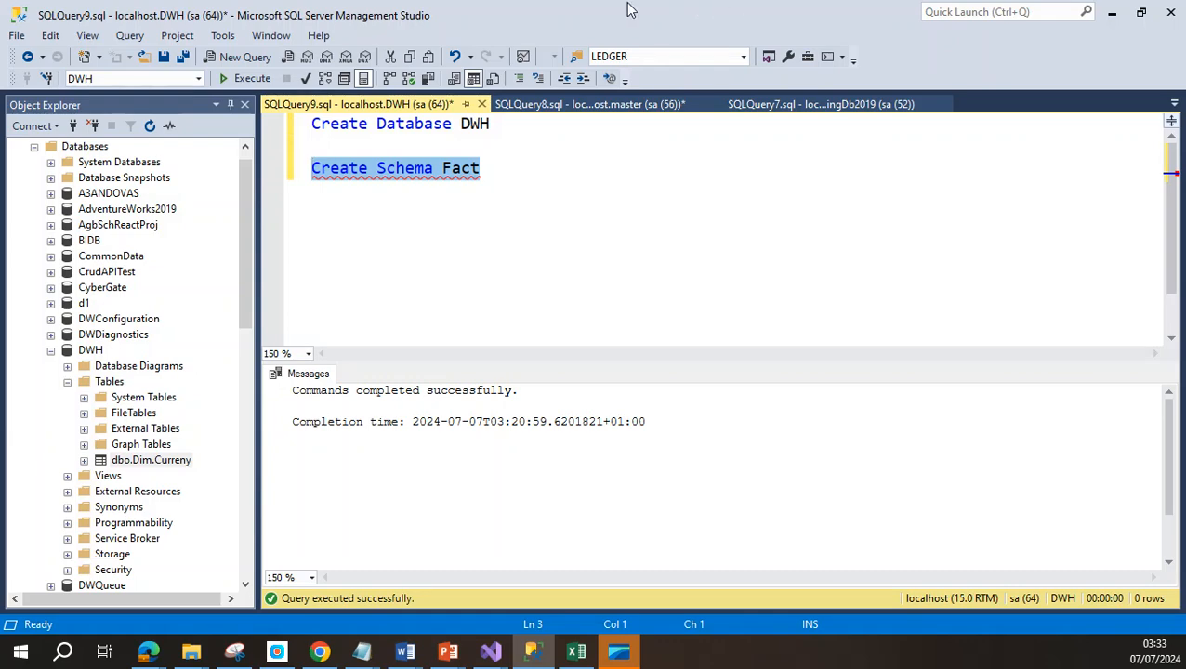
pyautogui.click(1111, 12)
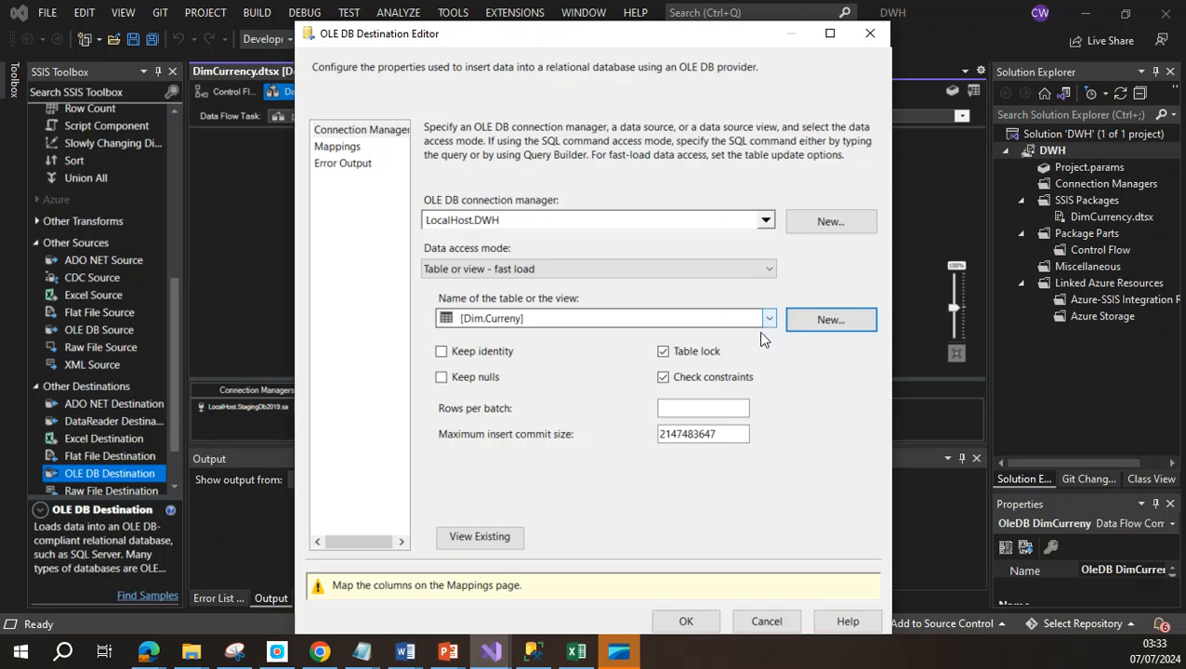
pyautogui.click(352, 148)
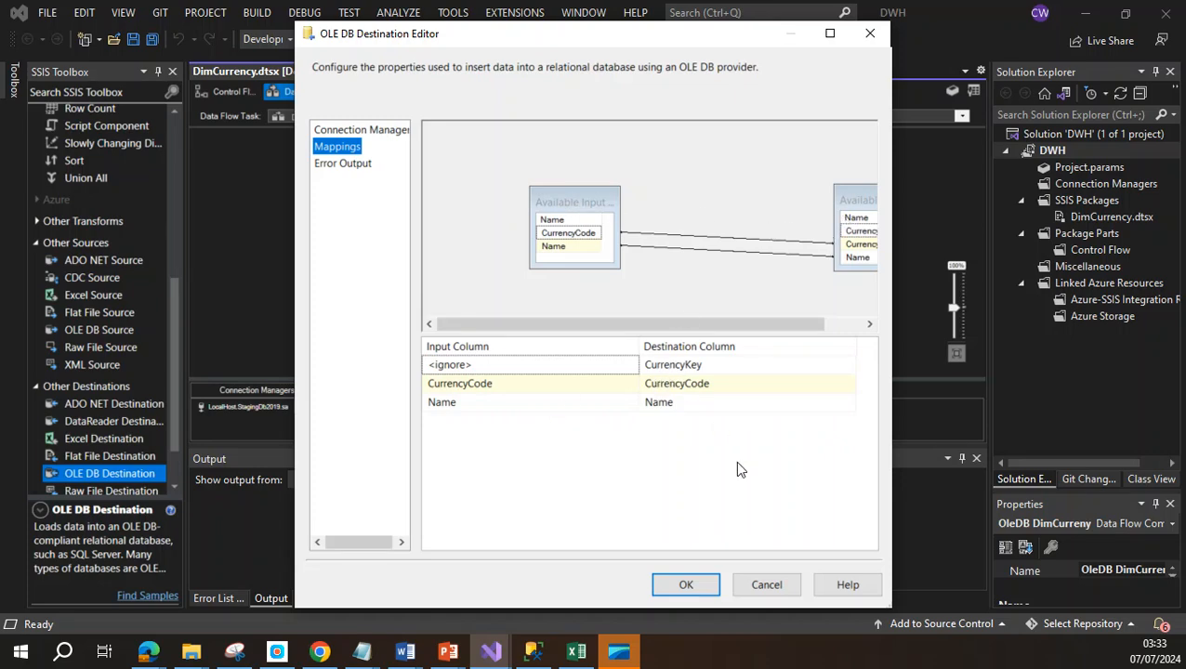
pyautogui.click(688, 578)
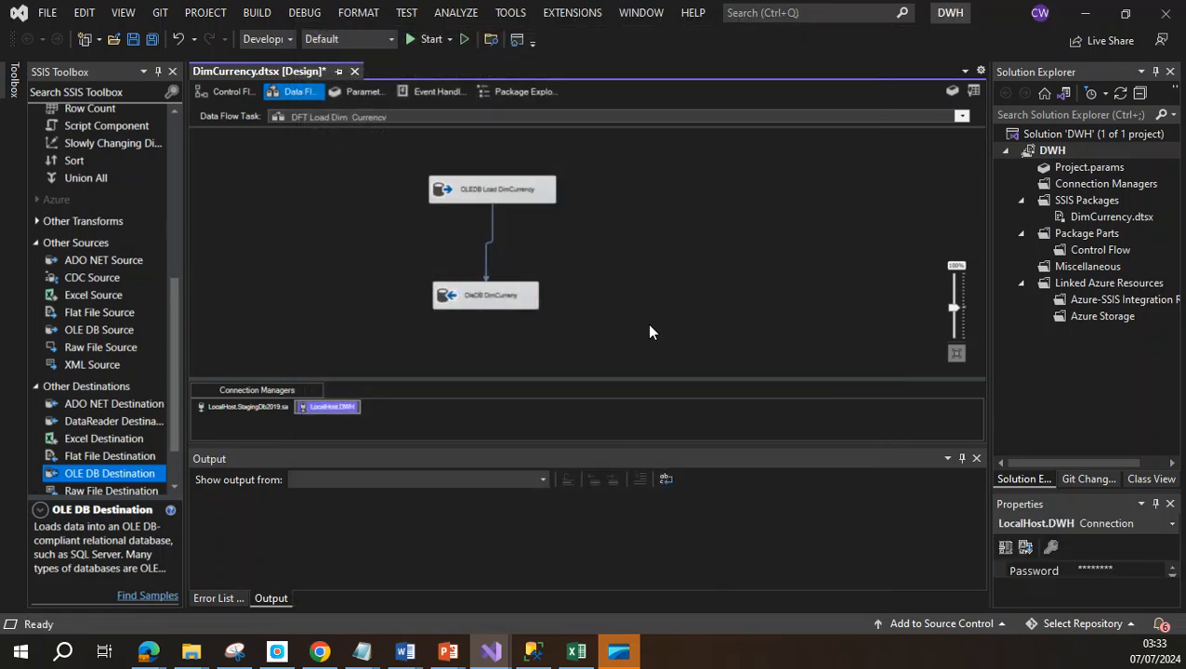
pyautogui.click(134, 40)
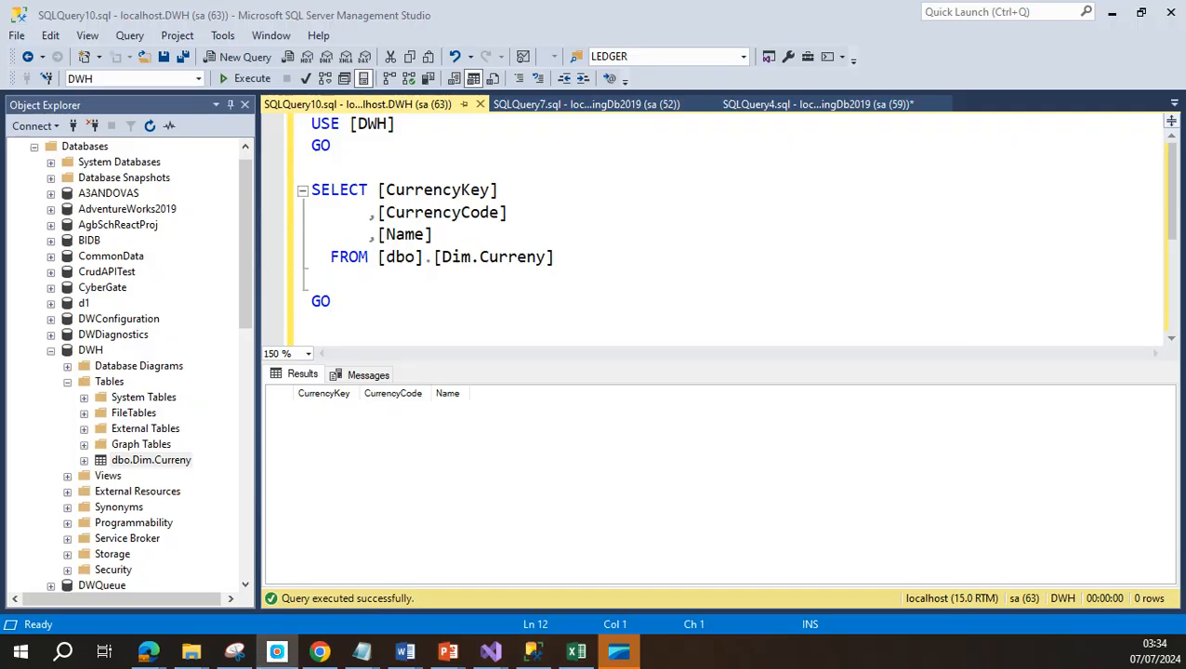
# Run the SELECT query on DWH's dbo.Dim.Curreny table in SQL Server Management Studio to check its rows before the load
pyautogui.click(619, 286)
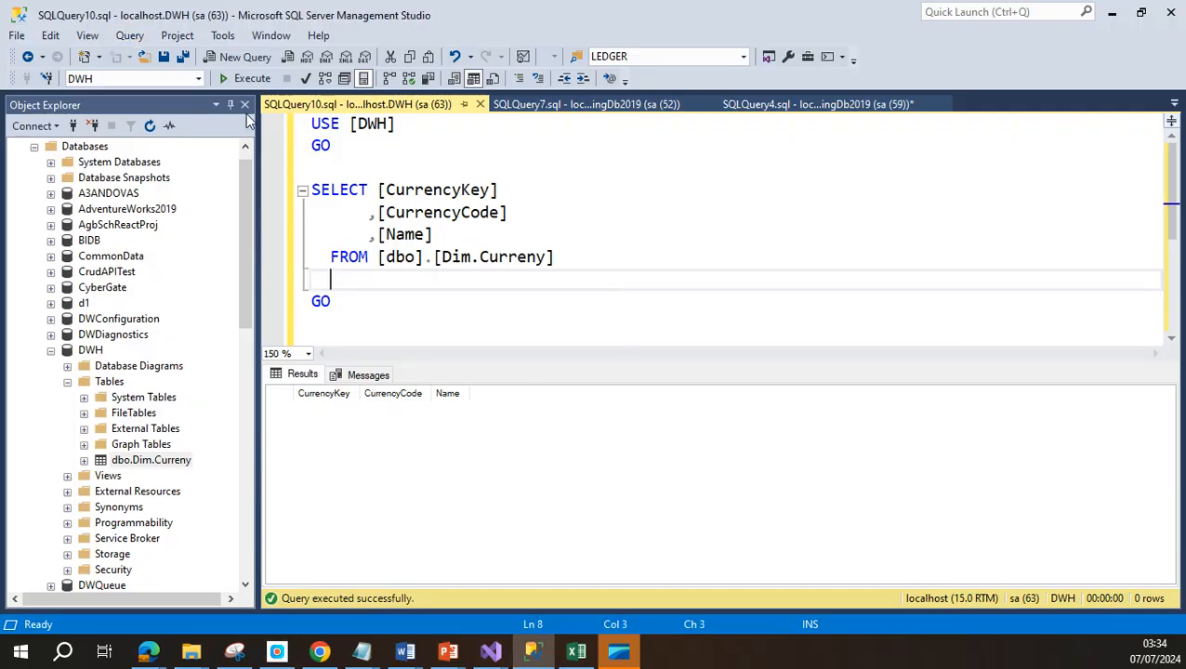
pyautogui.click(245, 78)
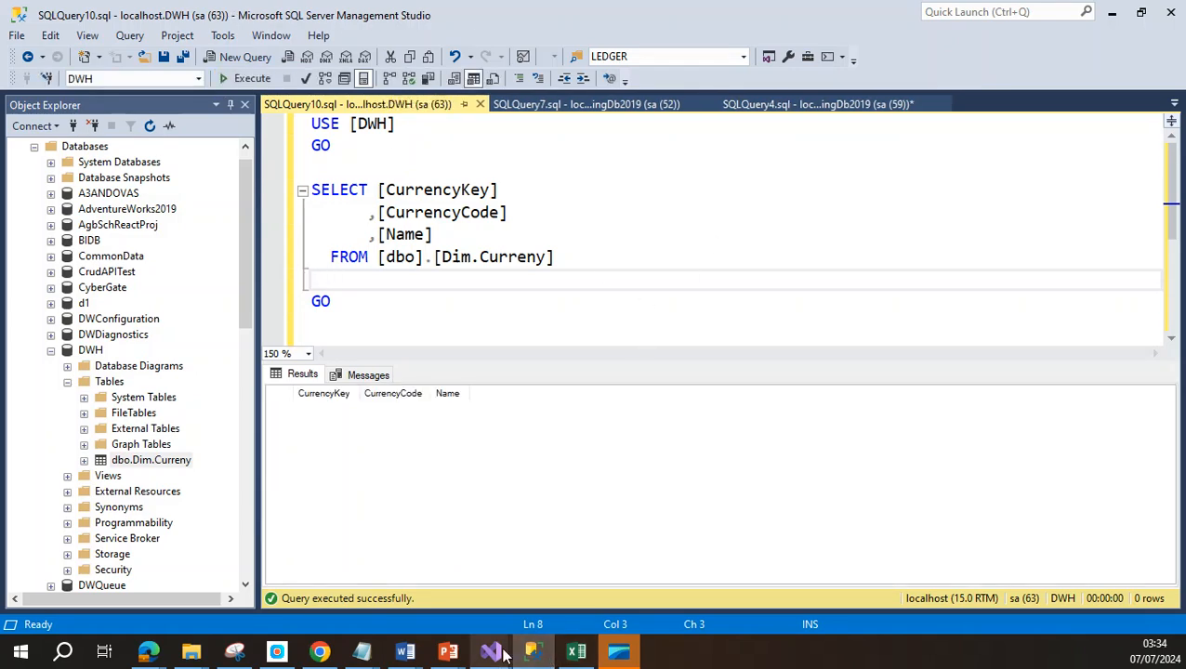
# Switch to Visual Studio and execute the DimCurrency.dtsx package
pyautogui.click(1111, 13)
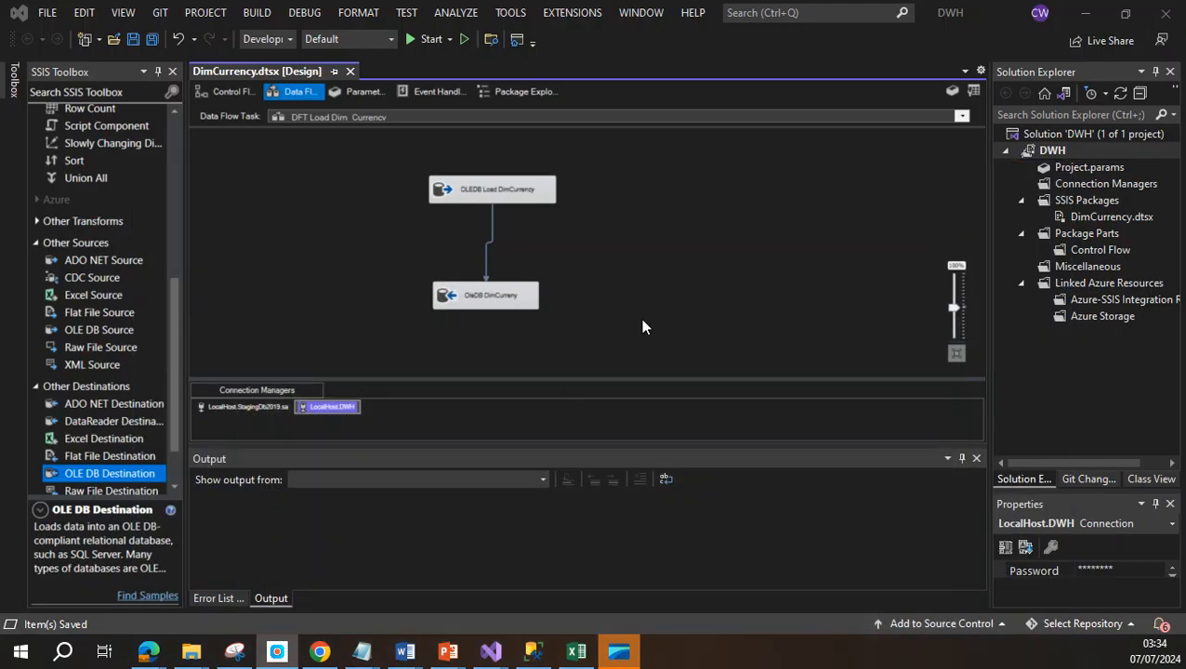
pyautogui.click(1099, 215)
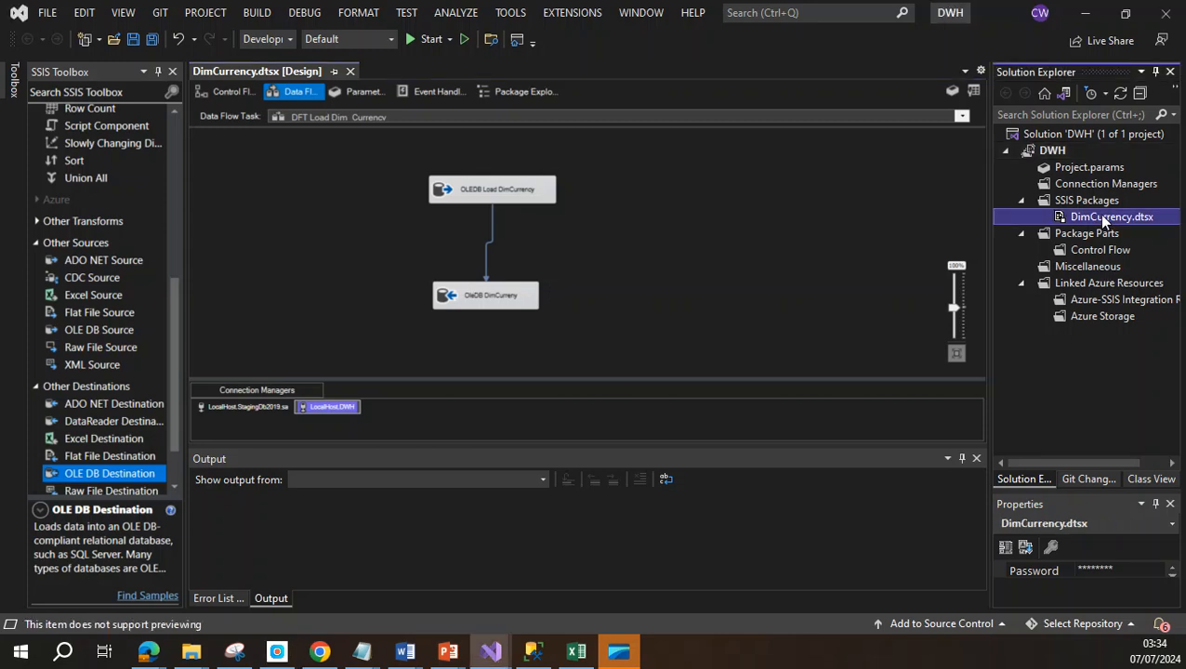
pyautogui.rightClick(1098, 214)
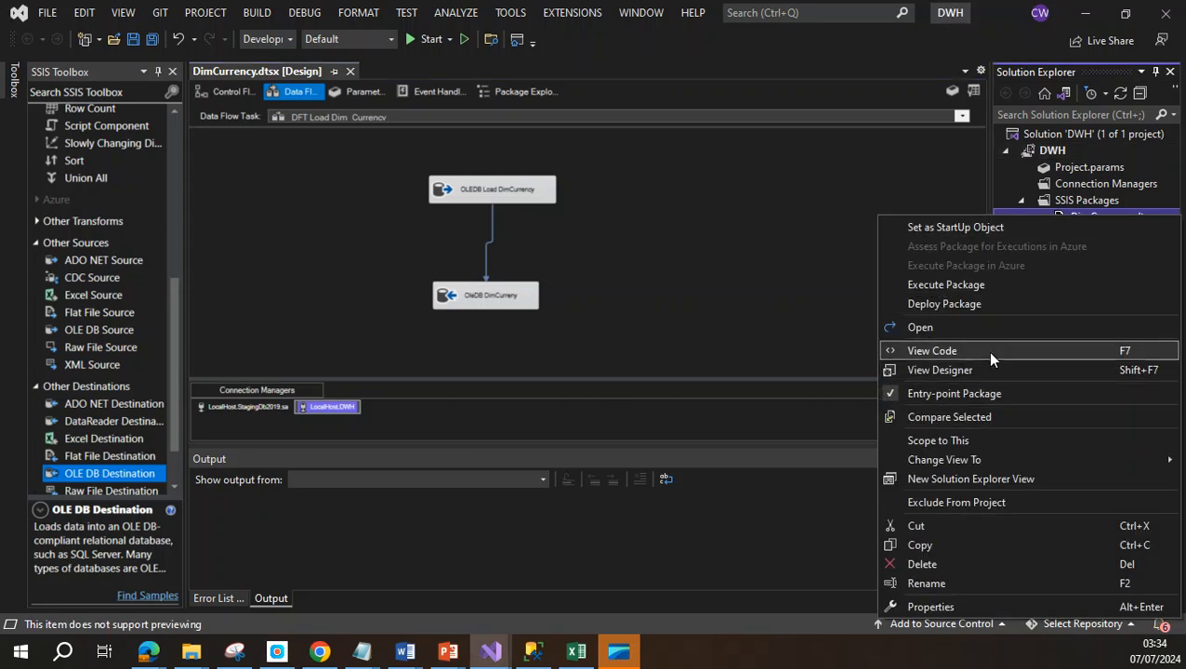
pyautogui.click(961, 286)
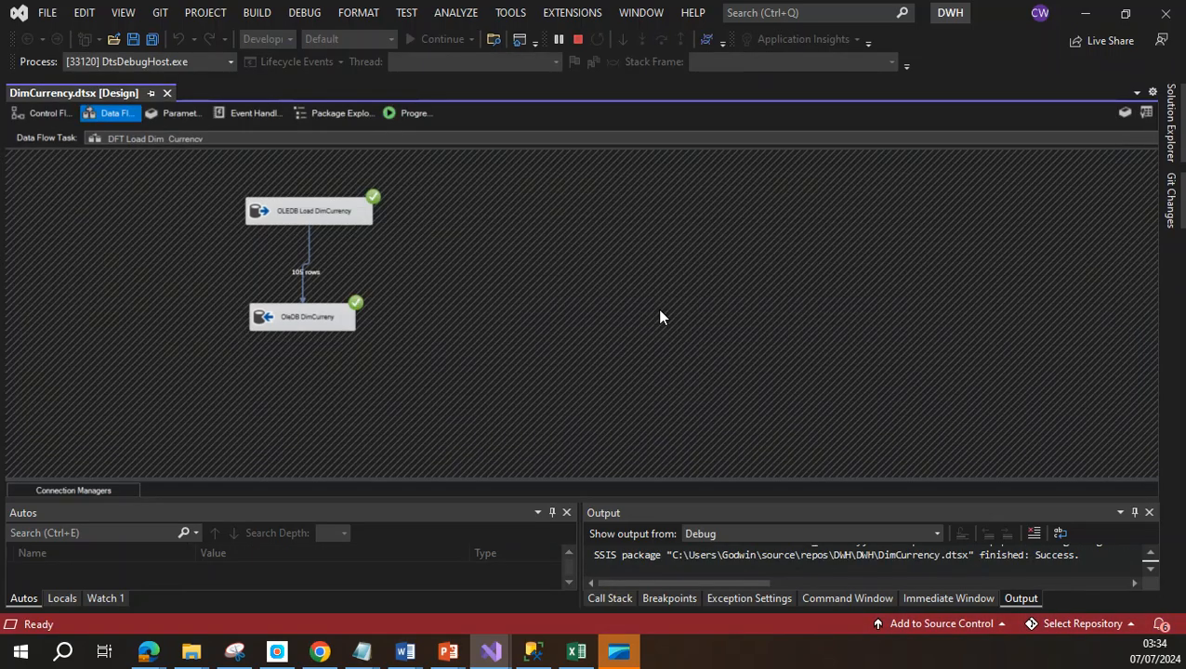
# Switch to SQL Server Management Studio and rerun the SELECT query on the dbo.Dim.Curreny table
pyautogui.click(532, 651)
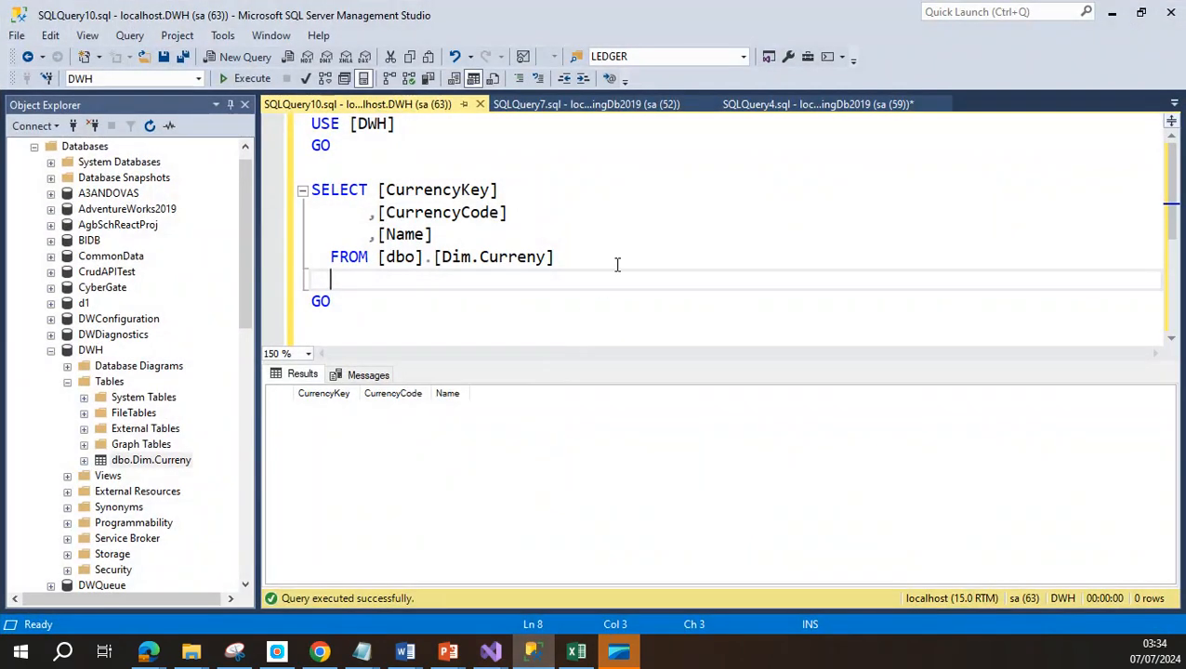
pyautogui.click(651, 254)
pyautogui.click(246, 78)
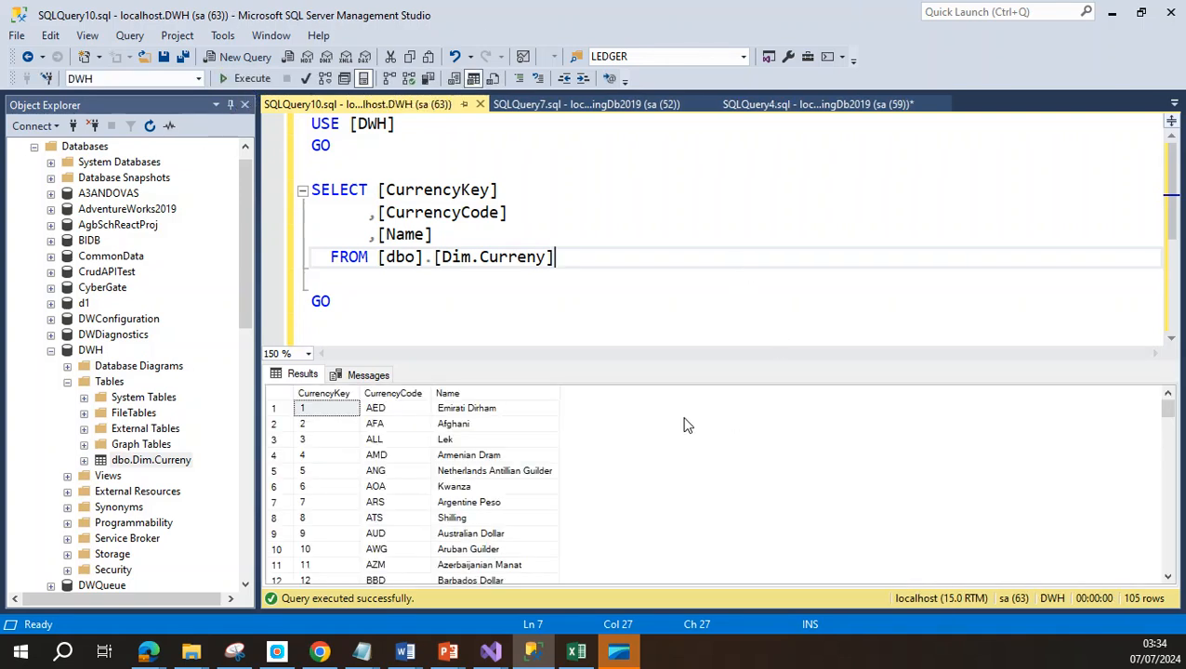
# Return to Visual Studio, stop the debug run, and add a new SSIS package to the DWH project
pyautogui.click(1111, 12)
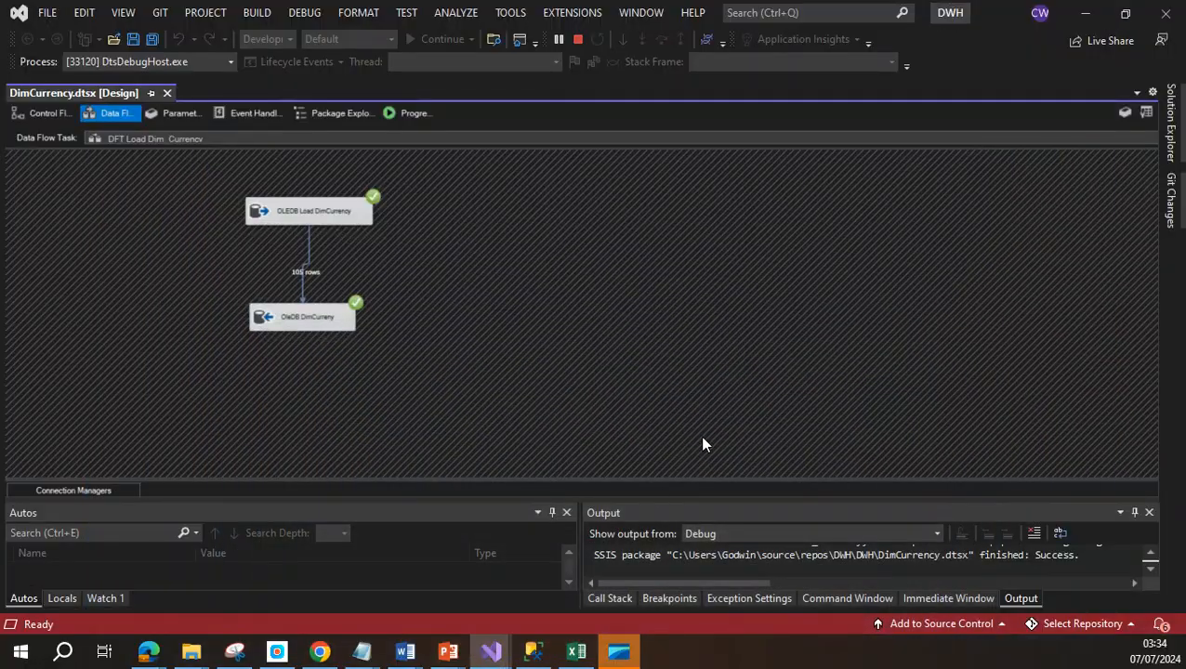
pyautogui.click(576, 41)
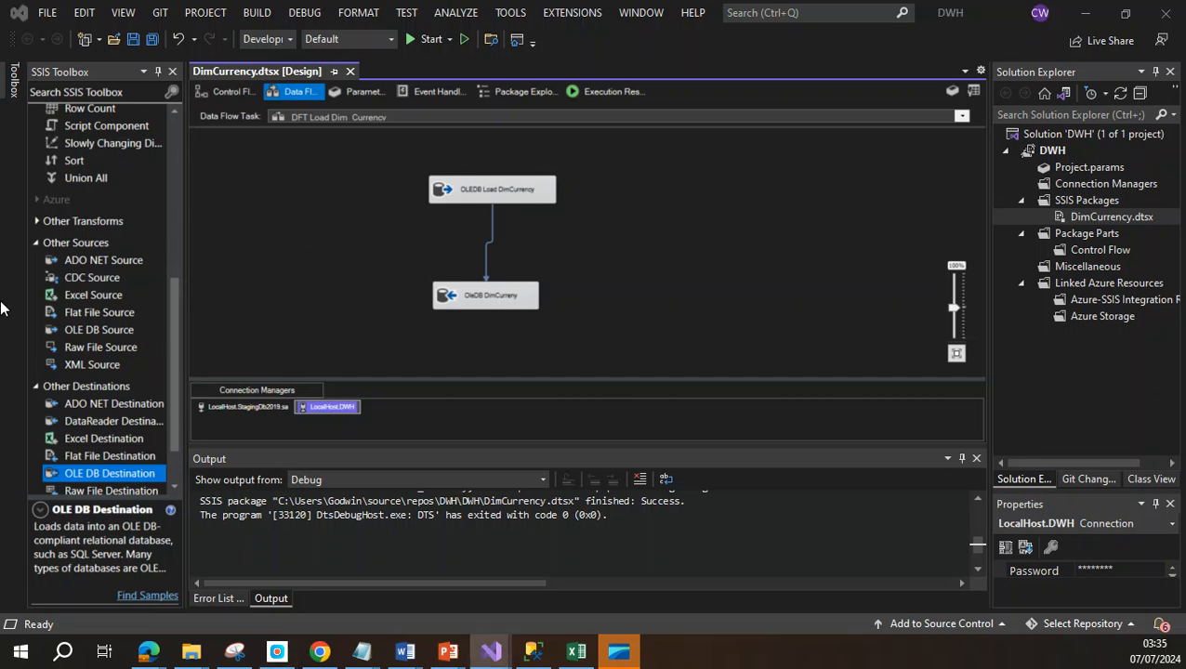
pyautogui.rightClick(1090, 195)
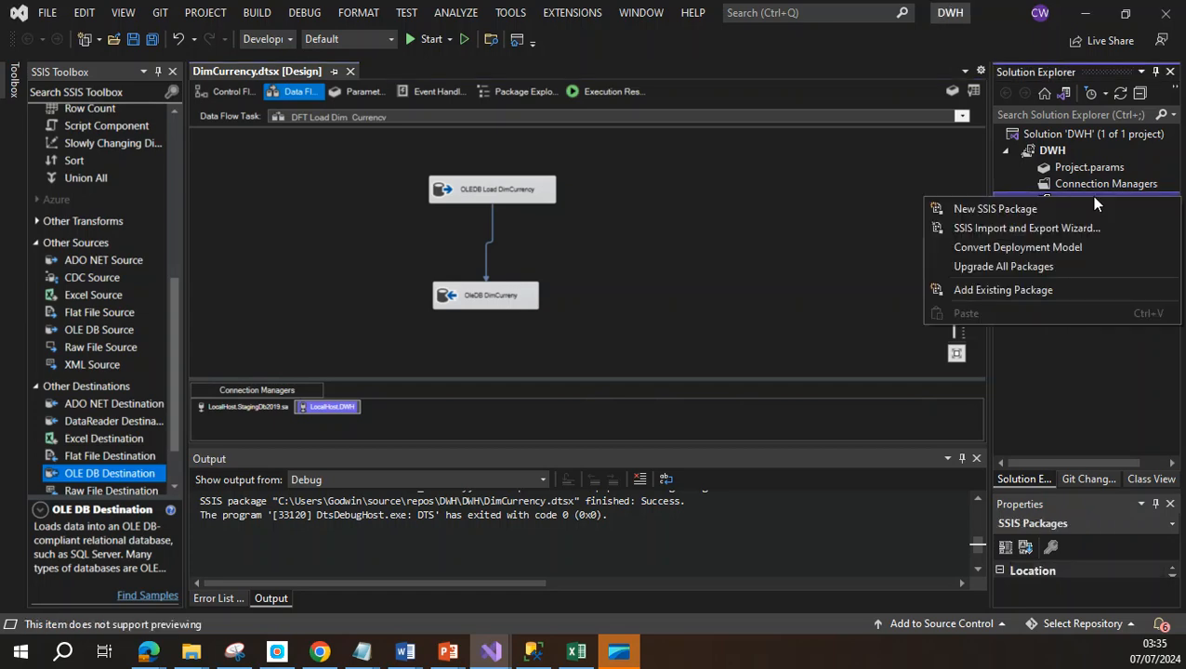
pyautogui.click(1034, 210)
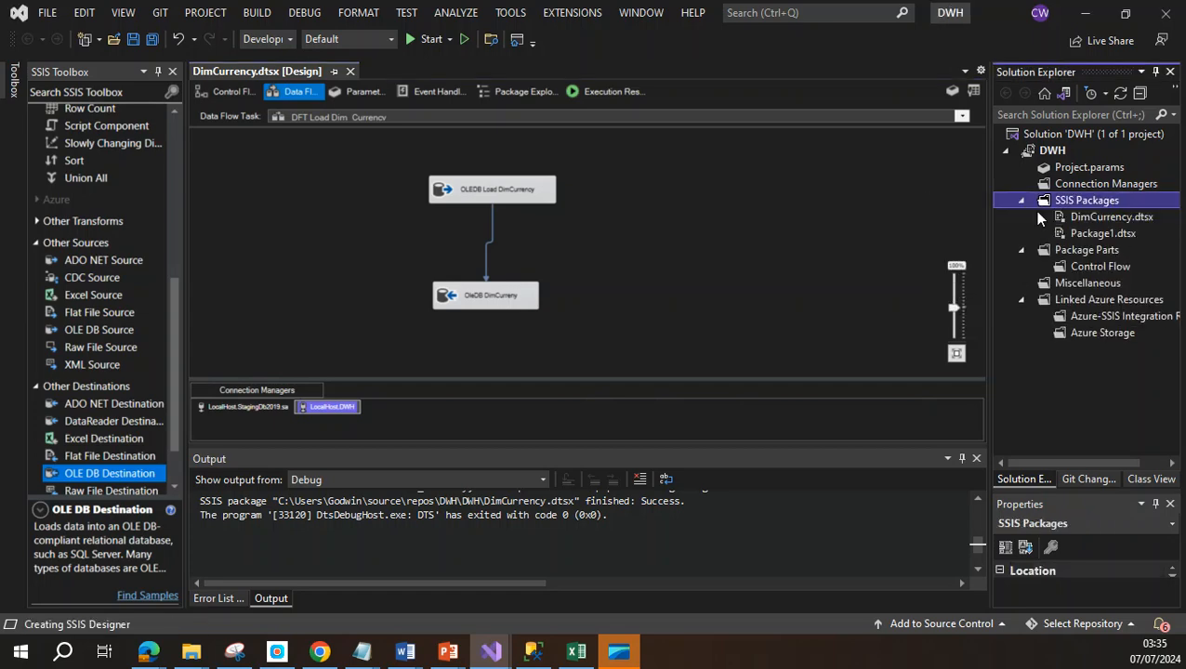
# Rename the new SSIS package as DimCustomer.dtsx
pyautogui.rightClick(1098, 232)
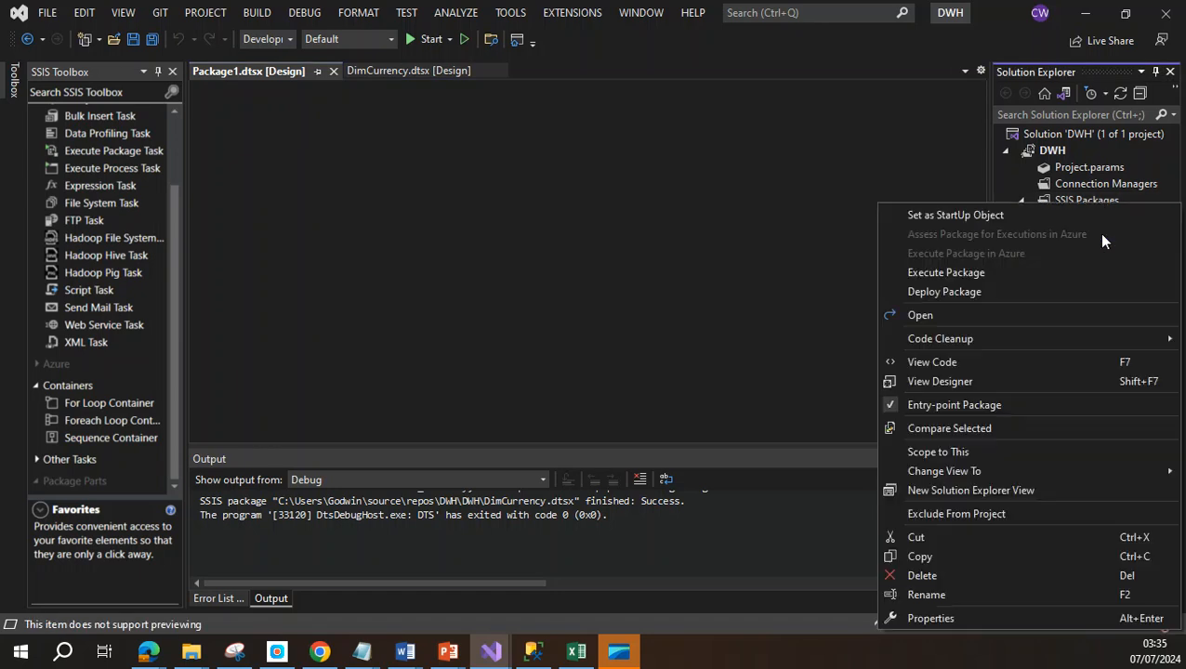
pyautogui.click(965, 592)
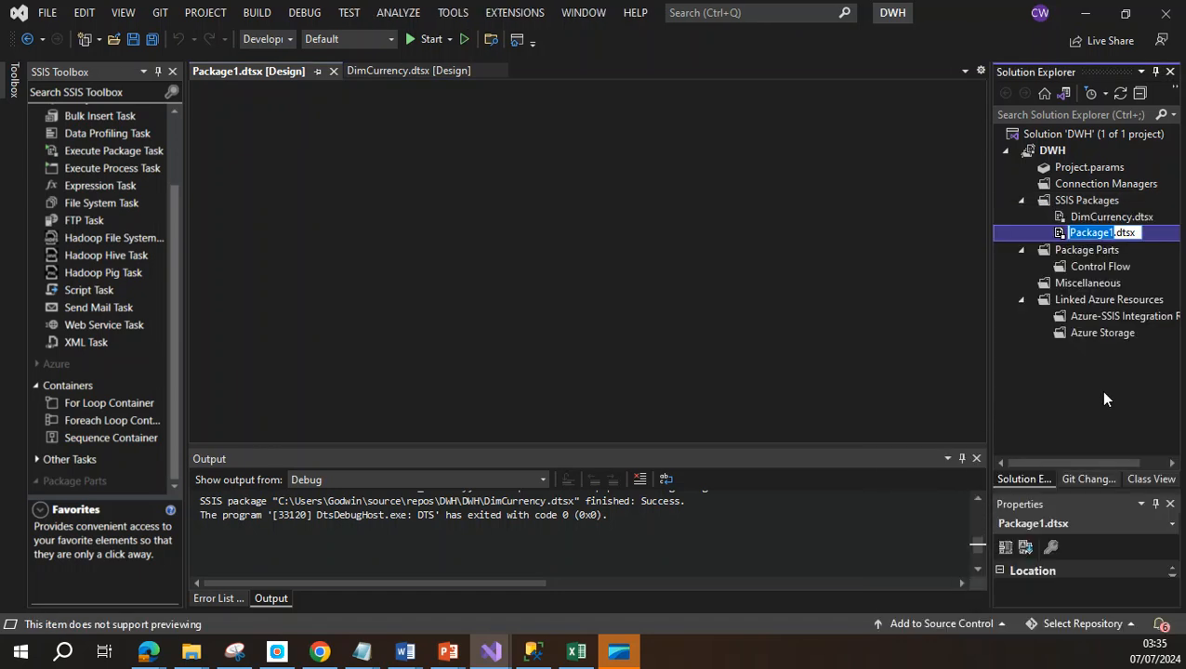
pyautogui.write('DimCu')
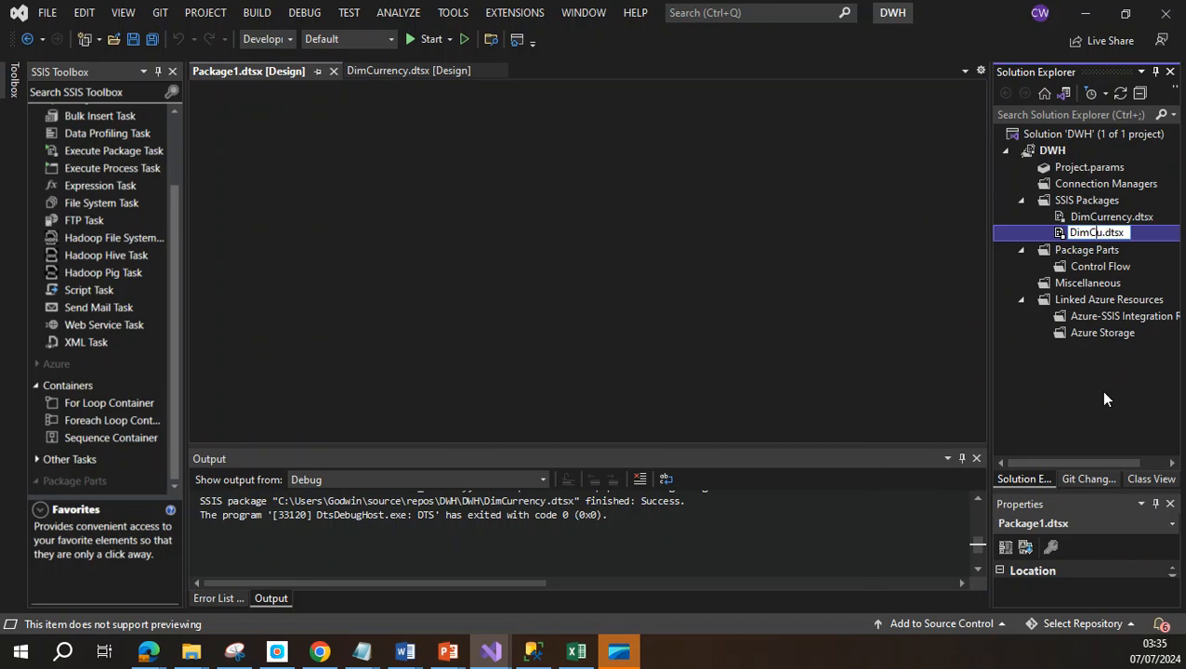
pyautogui.write('stomer')
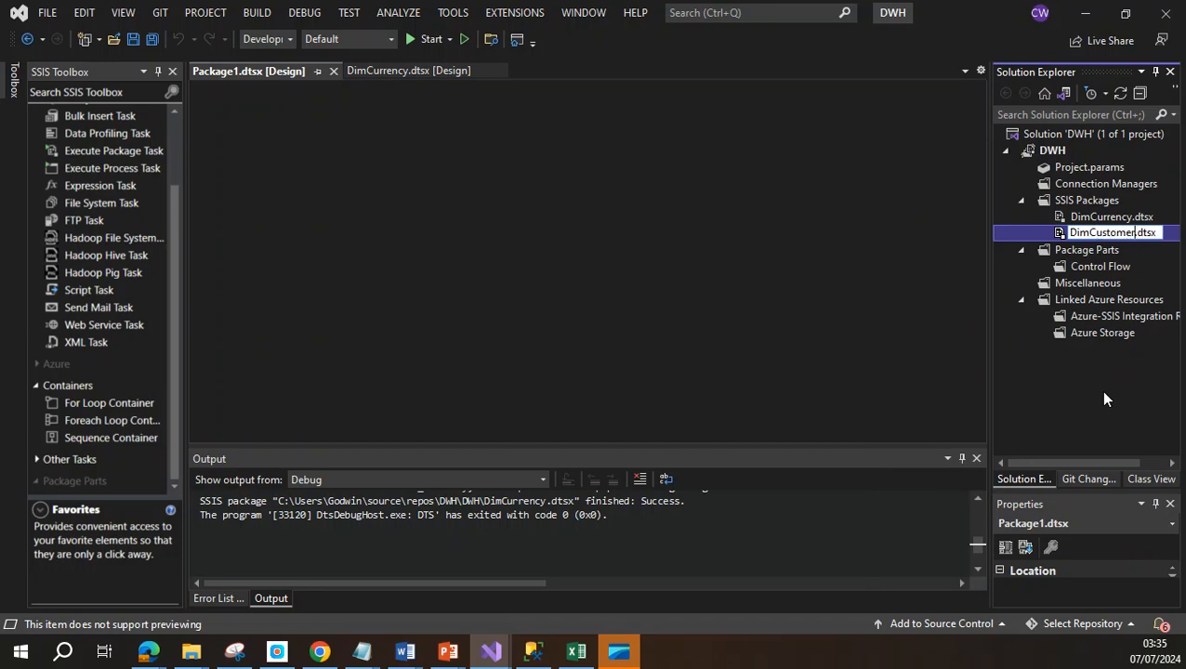
pyautogui.click(1112, 314)
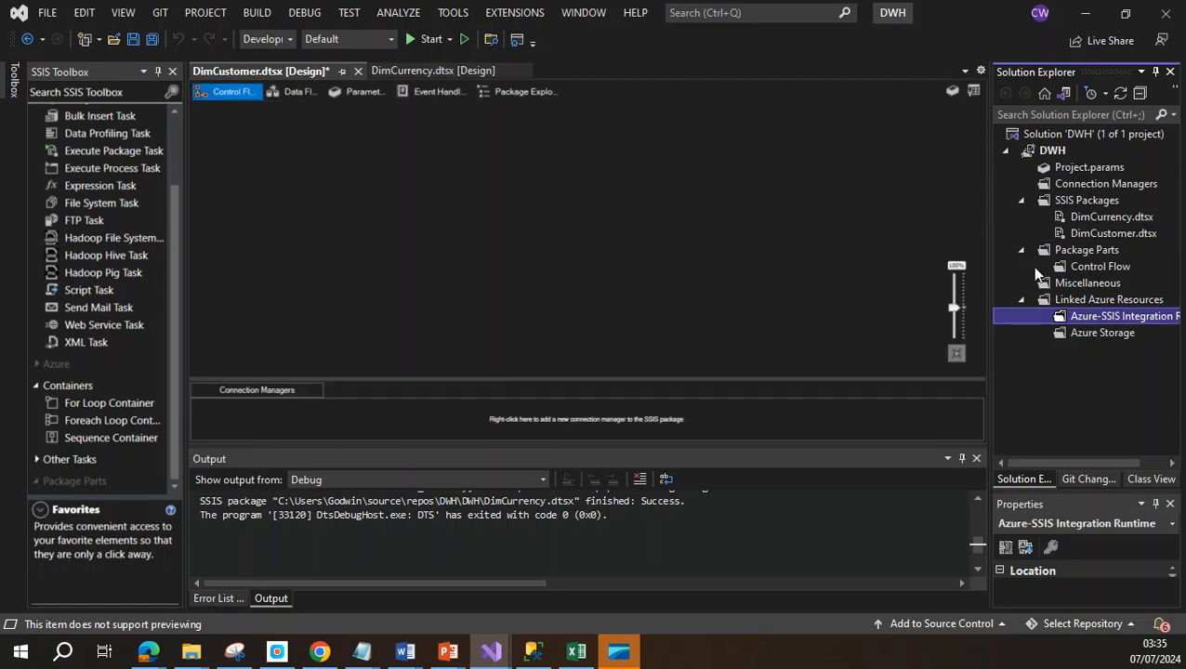
pyautogui.click(592, 400)
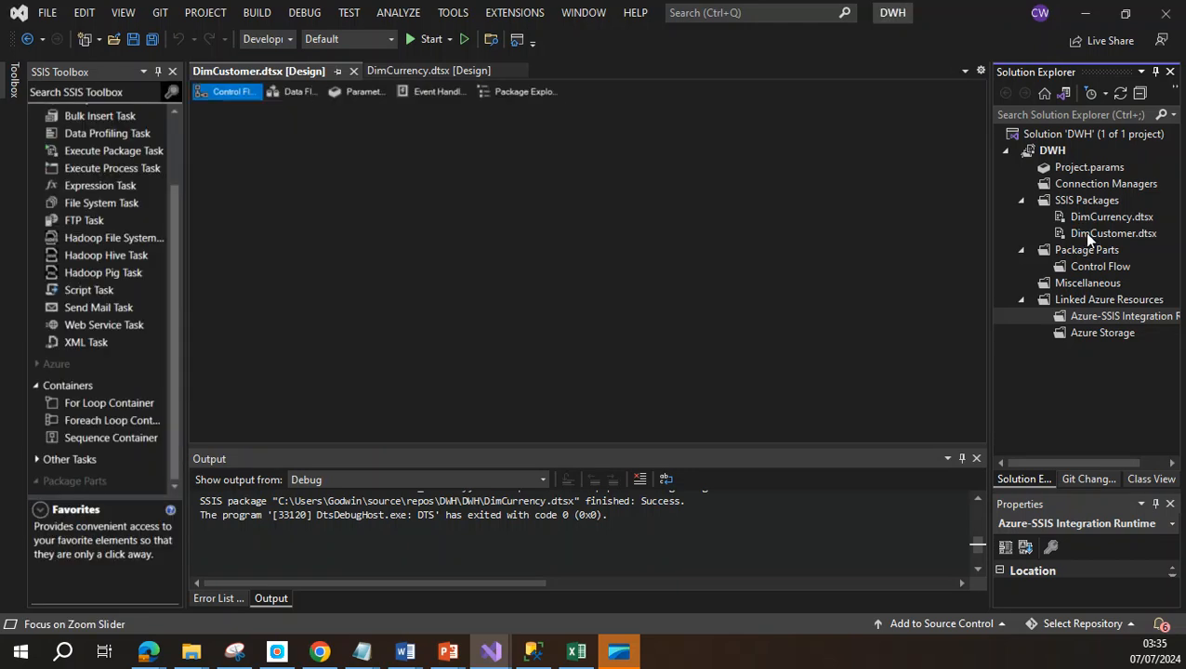
# Add a Data Flow Task to the DimCustomer package's control flow and name it "DFT Load DimCustomer"
pyautogui.click(1082, 232)
pyautogui.scroll(2, 176, 129)
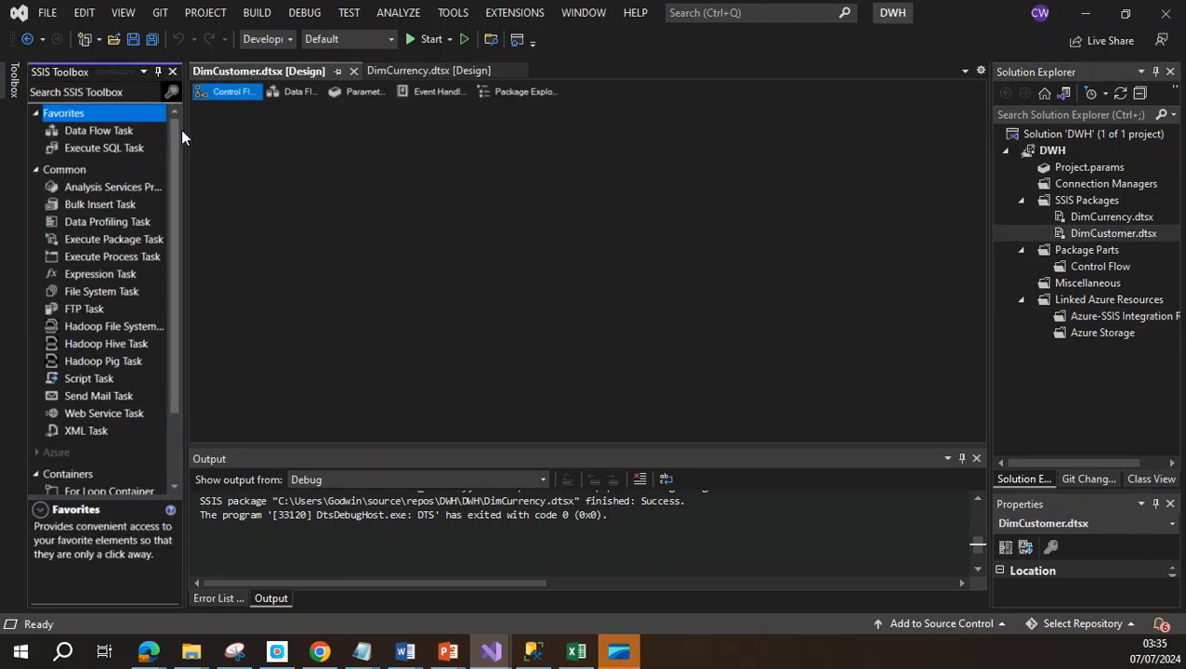
pyautogui.moveTo(84, 131); pyautogui.dragTo(368, 216)
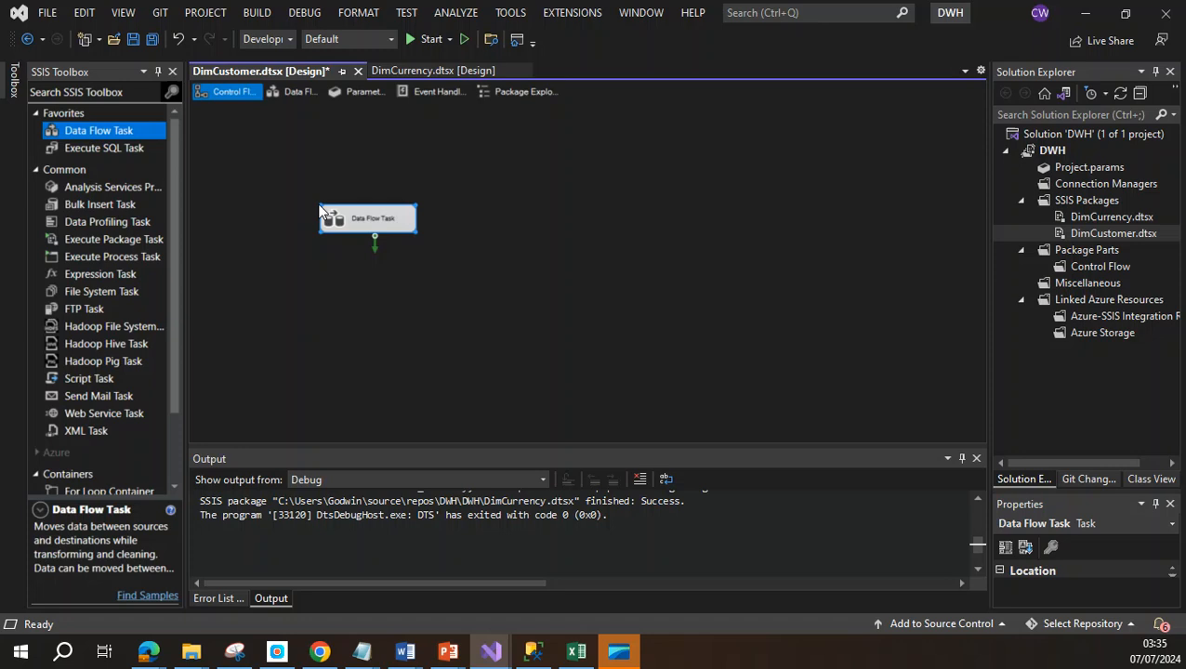
pyautogui.rightClick(368, 216)
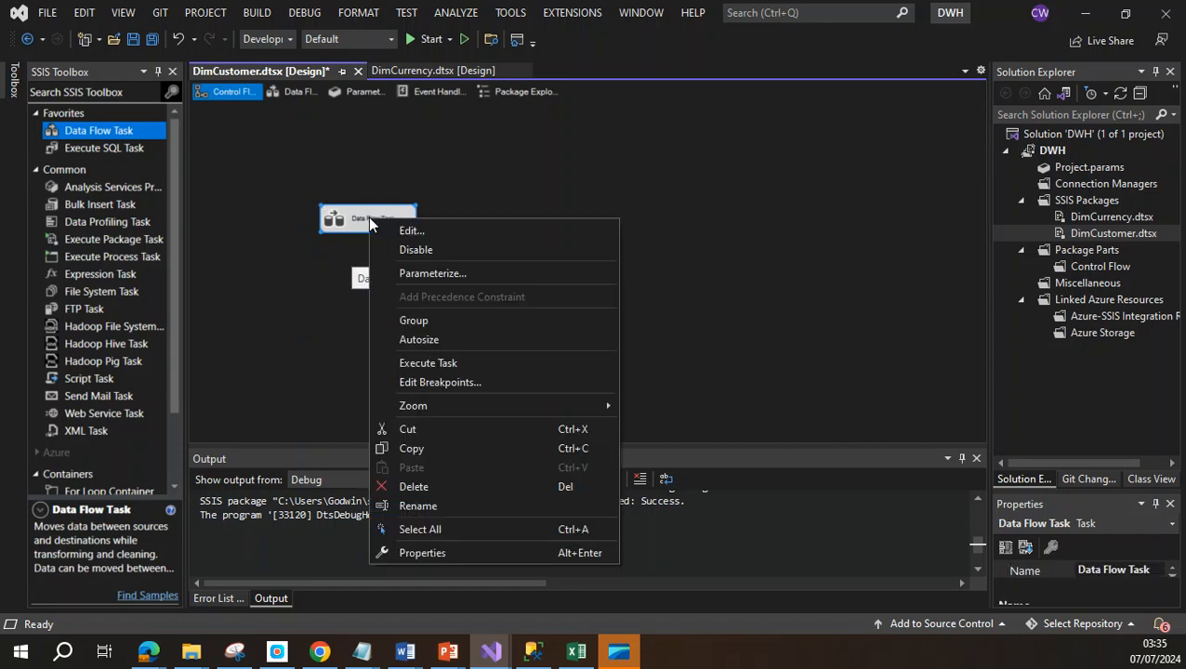
pyautogui.click(460, 504)
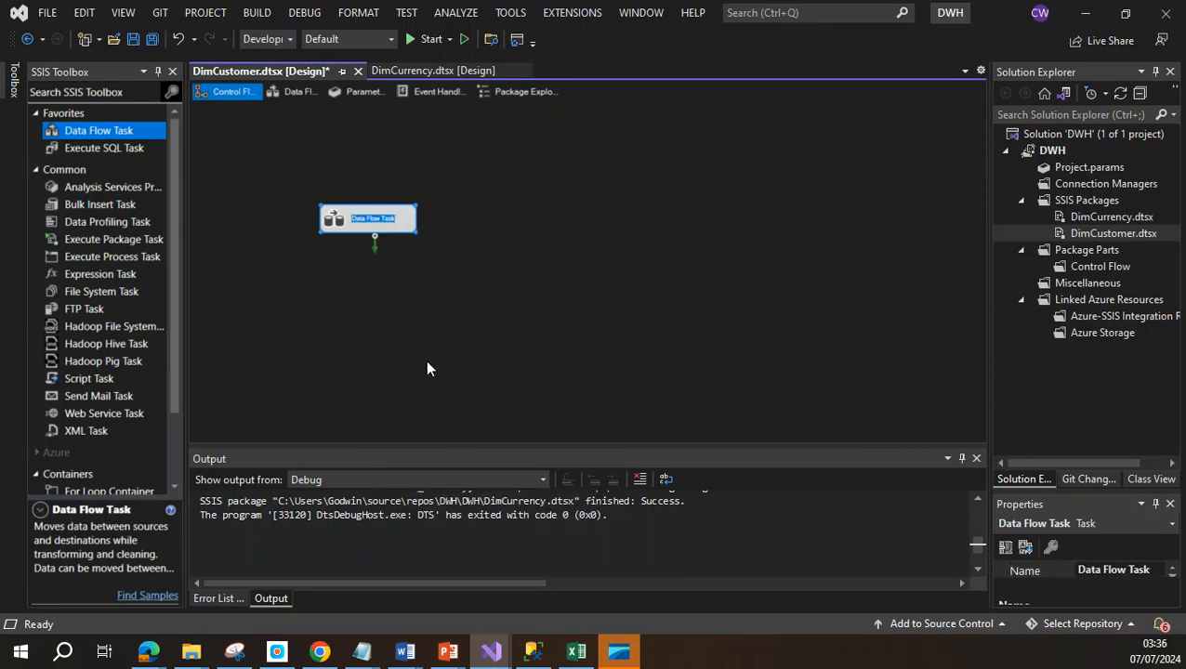
pyautogui.write('D')
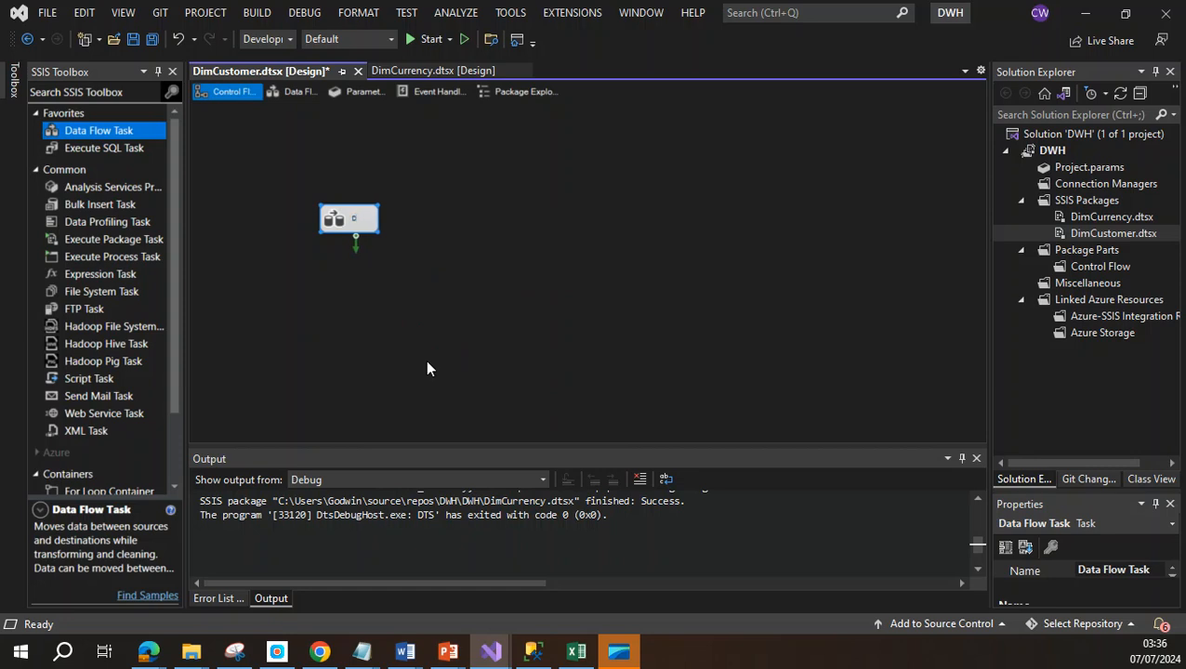
pyautogui.write('FT')
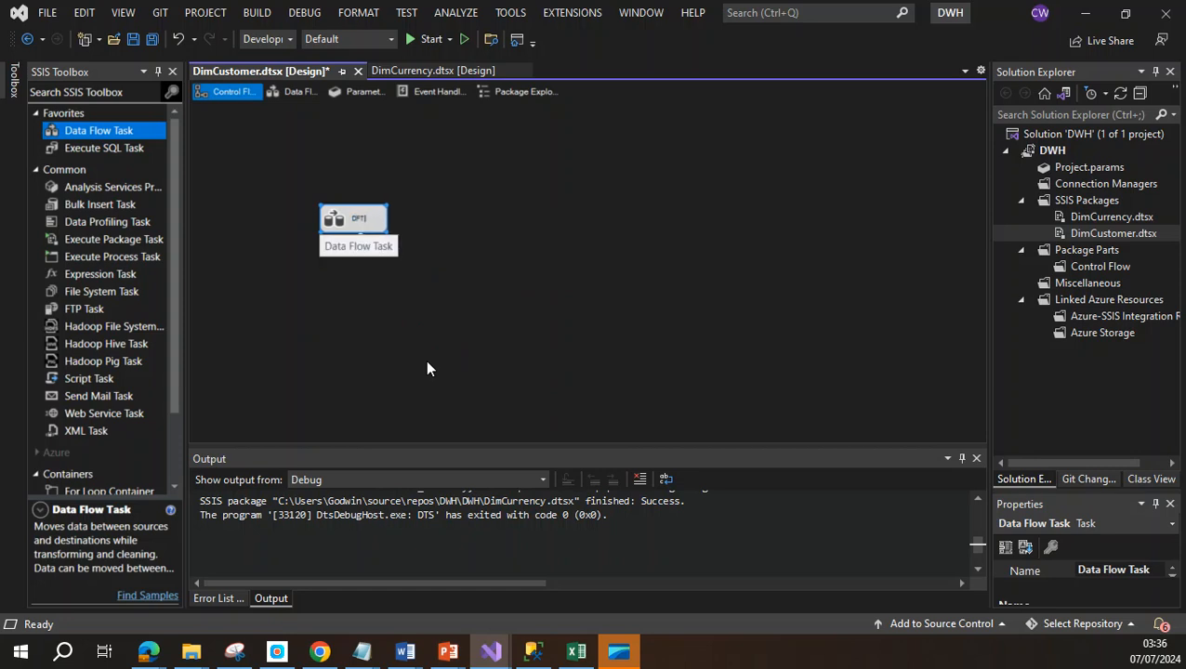
pyautogui.write(' Load DimCustom')
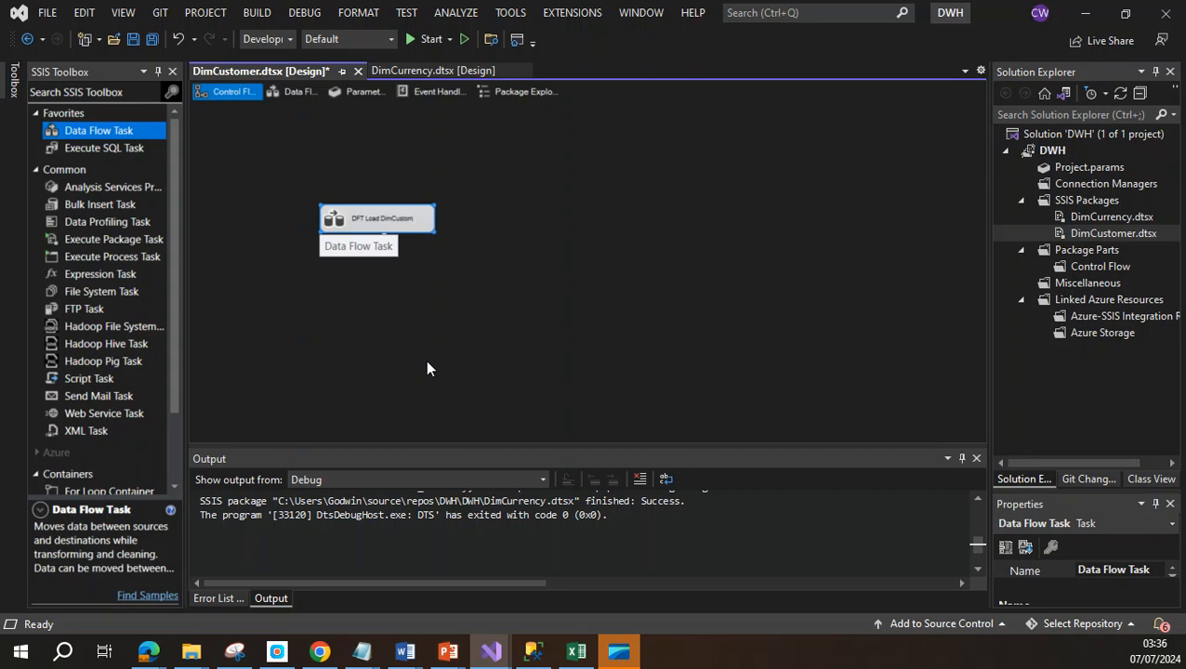
pyautogui.write('er')
pyautogui.click(477, 233)
# Open the DFT Load DimCustomer data flow and add an OLE DB Source with an OLE DB Destination below it
pyautogui.doubleClick(387, 221)
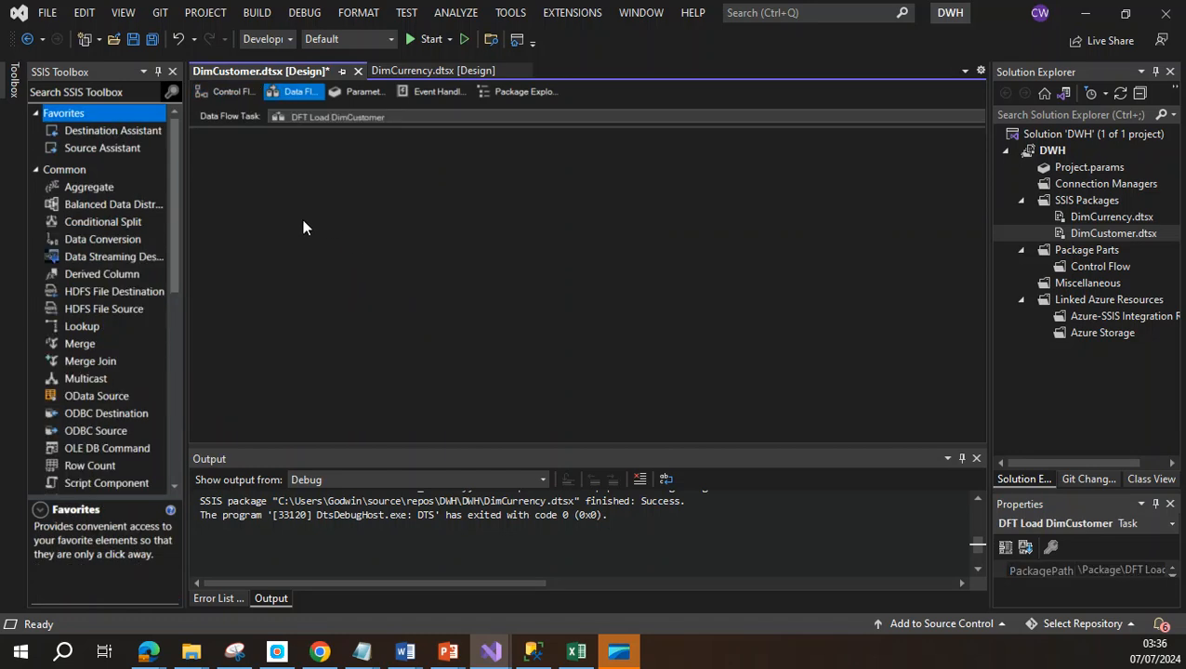
pyautogui.click(174, 244)
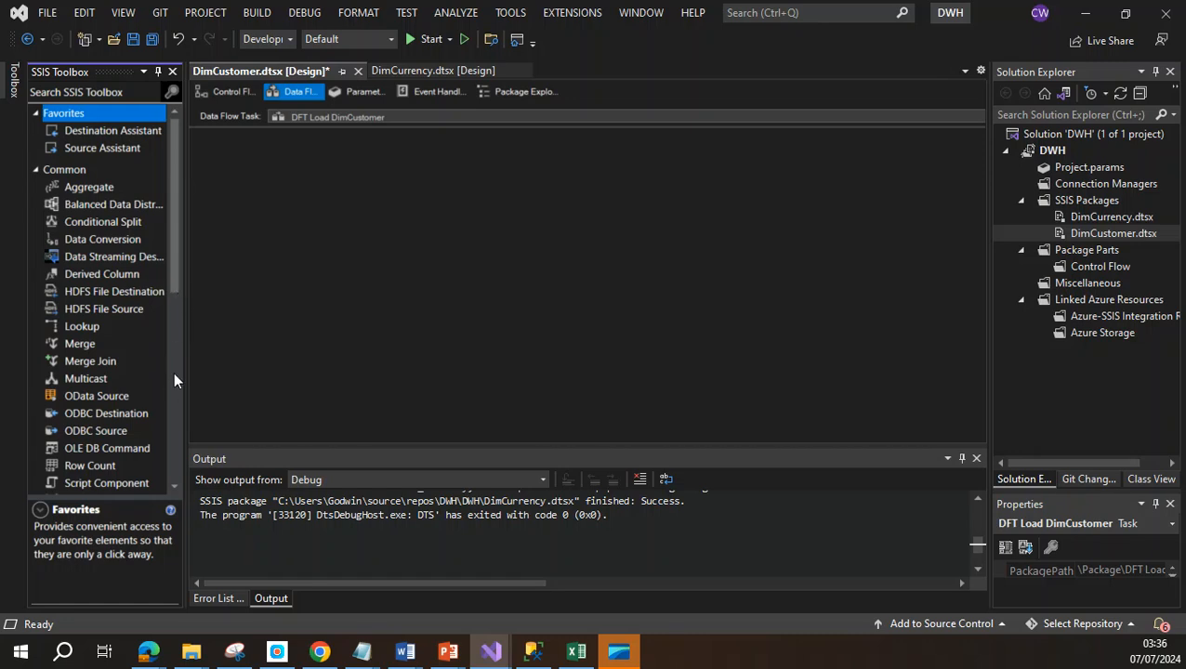
pyautogui.scroll(-8, 168, 353)
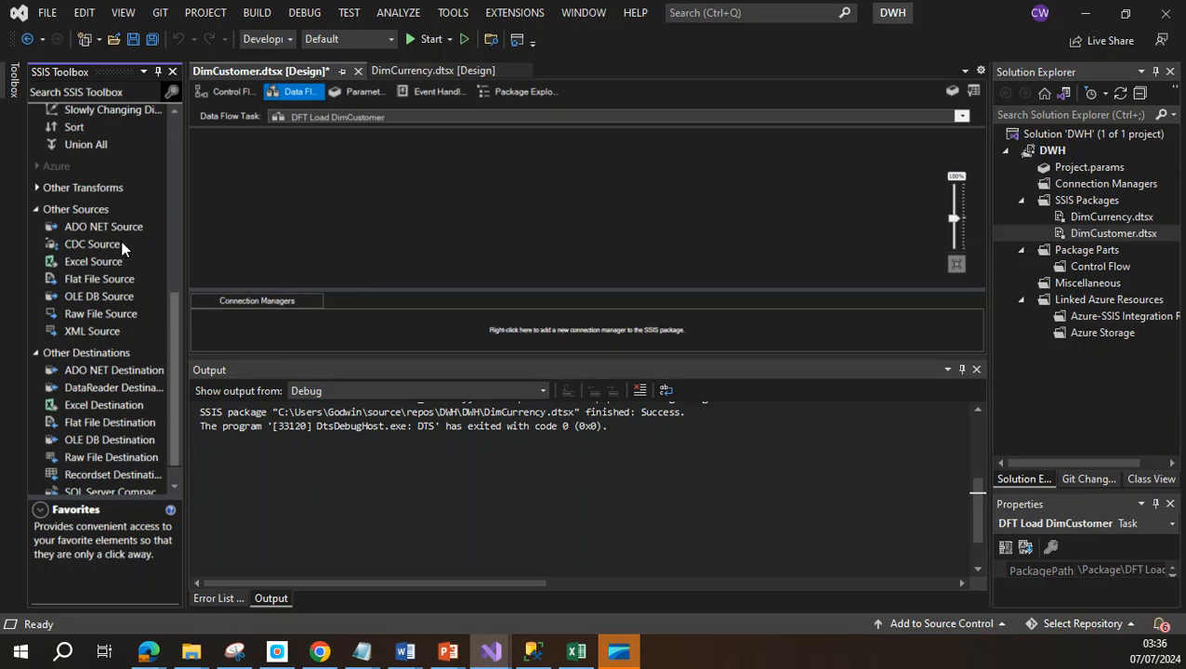
pyautogui.moveTo(112, 292); pyautogui.dragTo(514, 158)
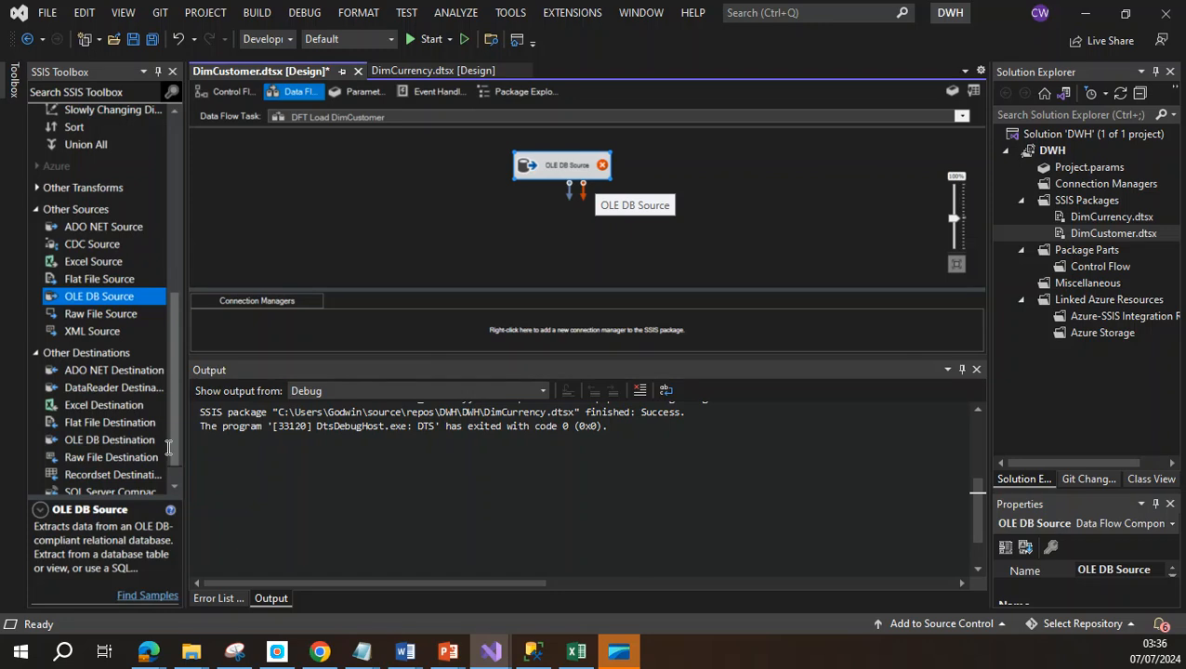
pyautogui.click(115, 443)
pyautogui.moveTo(116, 446); pyautogui.dragTo(580, 243)
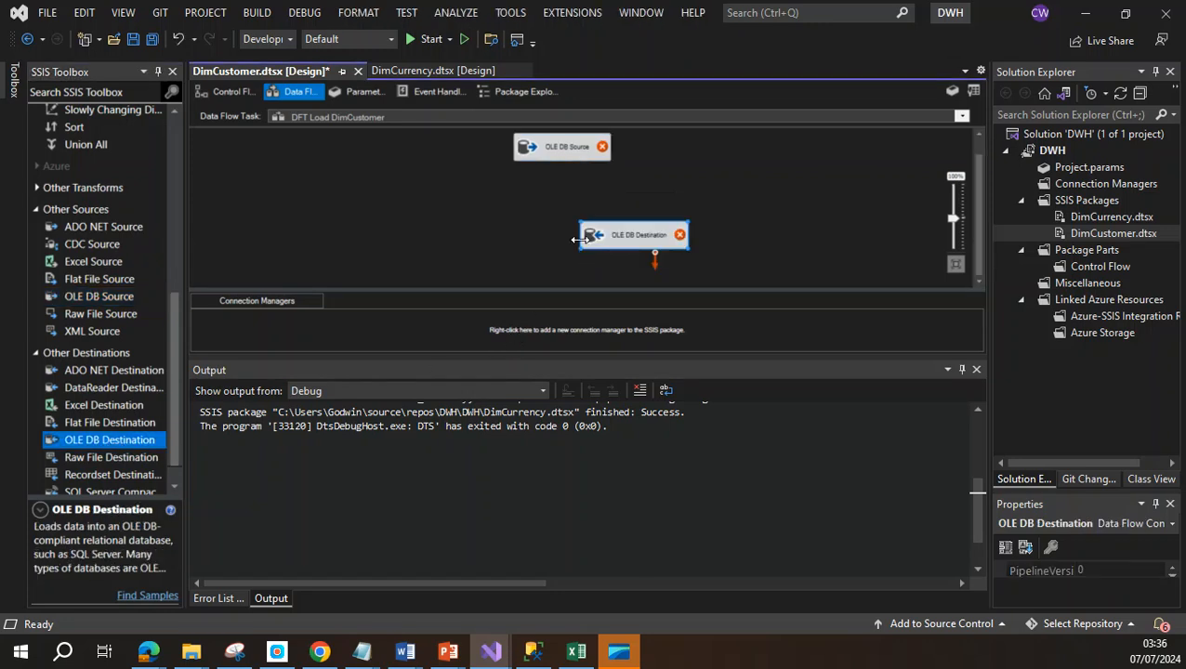
pyautogui.click(621, 187)
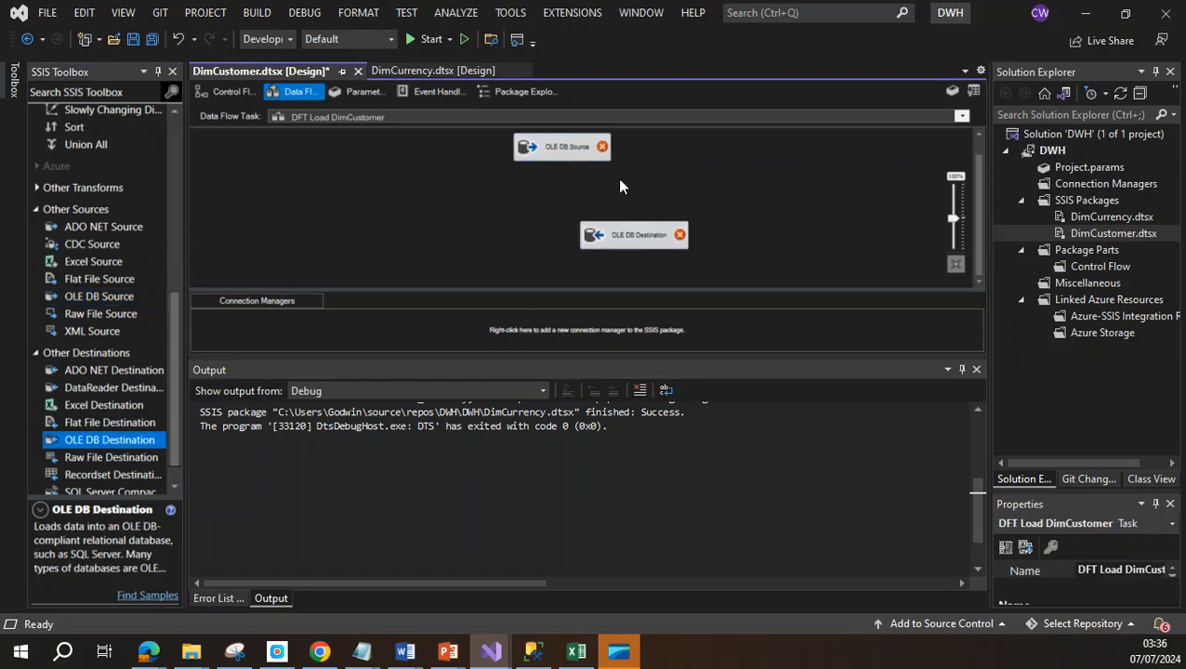
# Rename the OLE DB Source in the data flow as "OleDb Load DimCustomer"
pyautogui.doubleClick(556, 150)
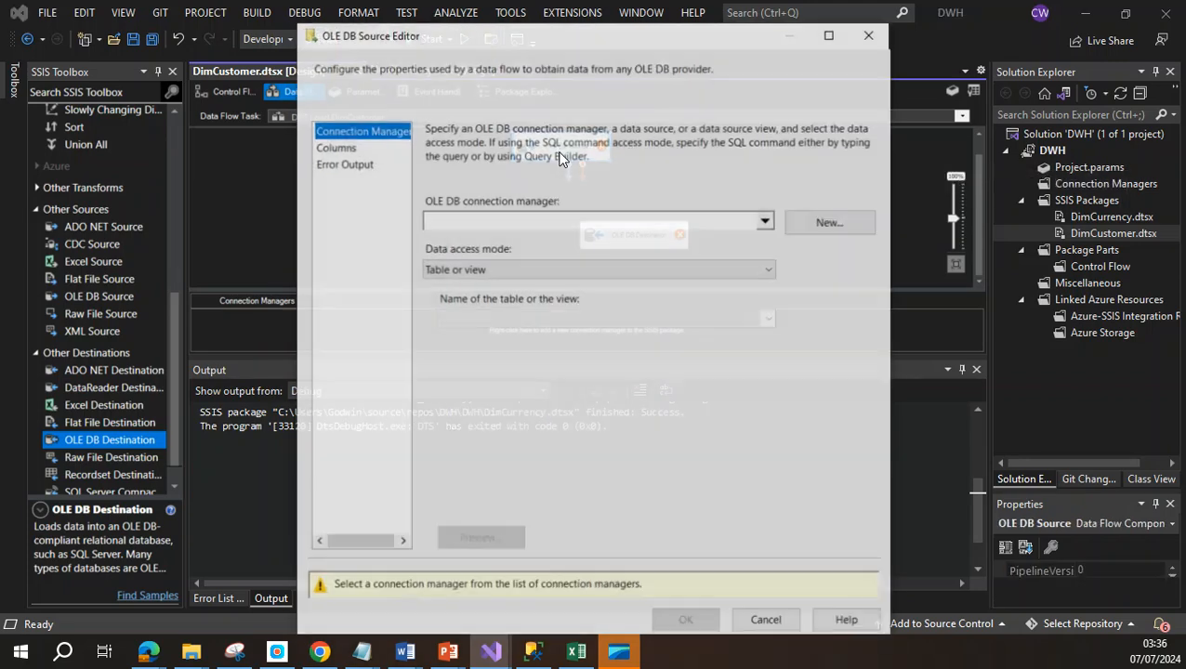
pyautogui.click(868, 36)
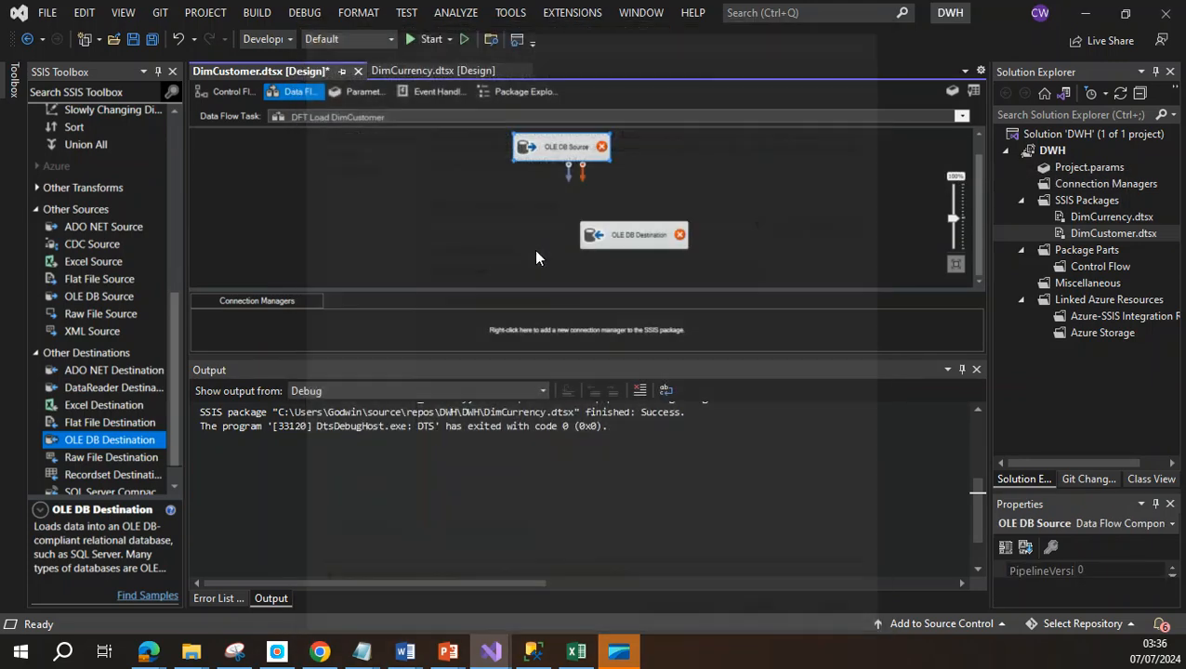
pyautogui.rightClick(568, 152)
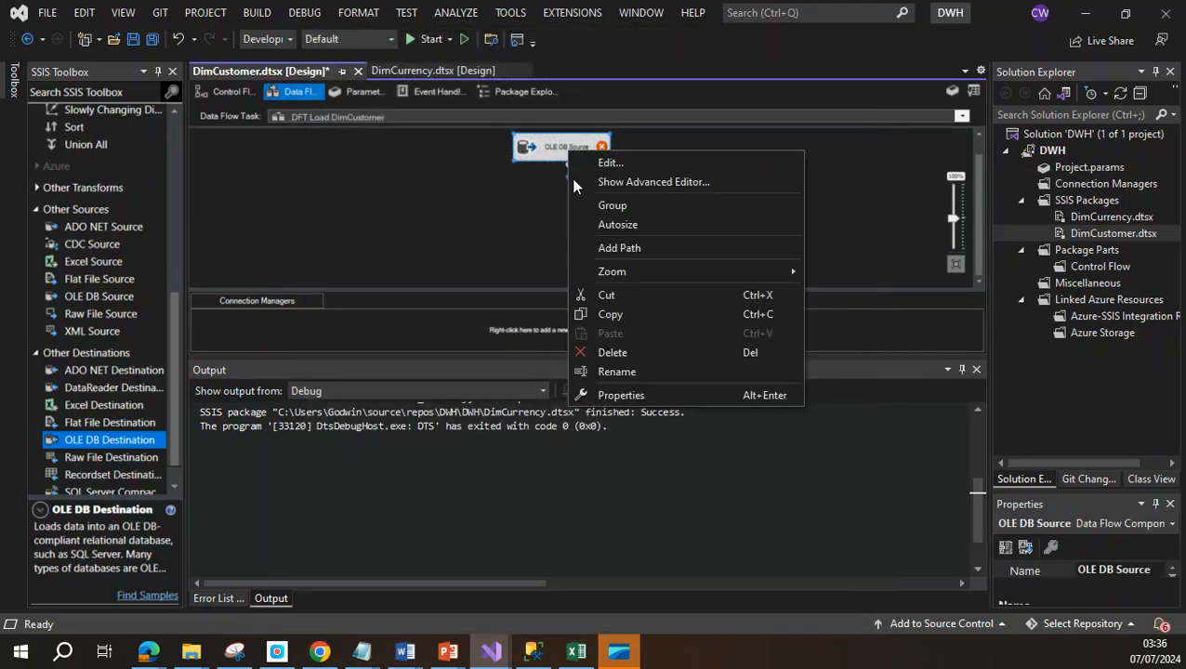
pyautogui.click(632, 371)
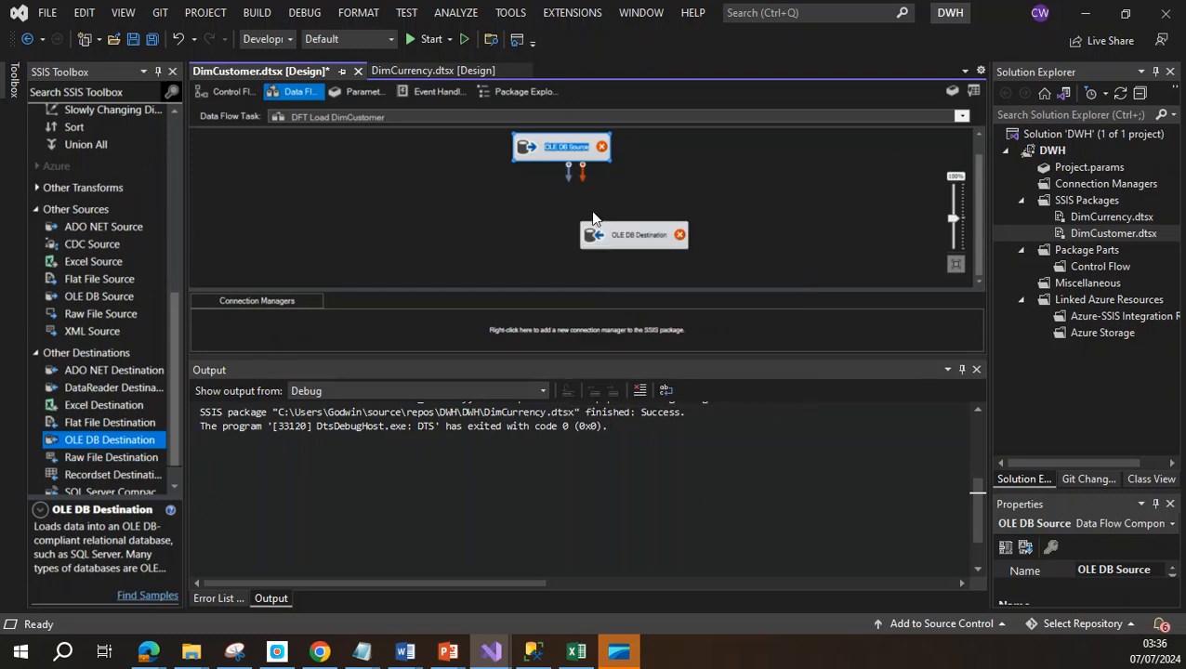
pyautogui.write('OleD')
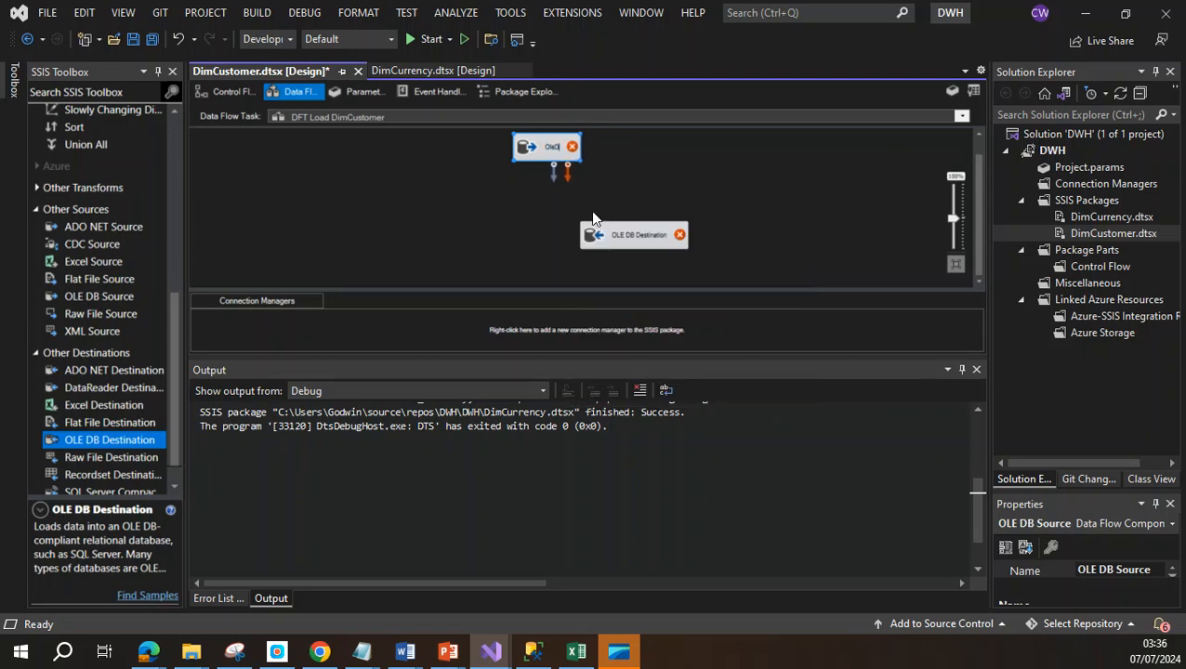
pyautogui.write('b L')
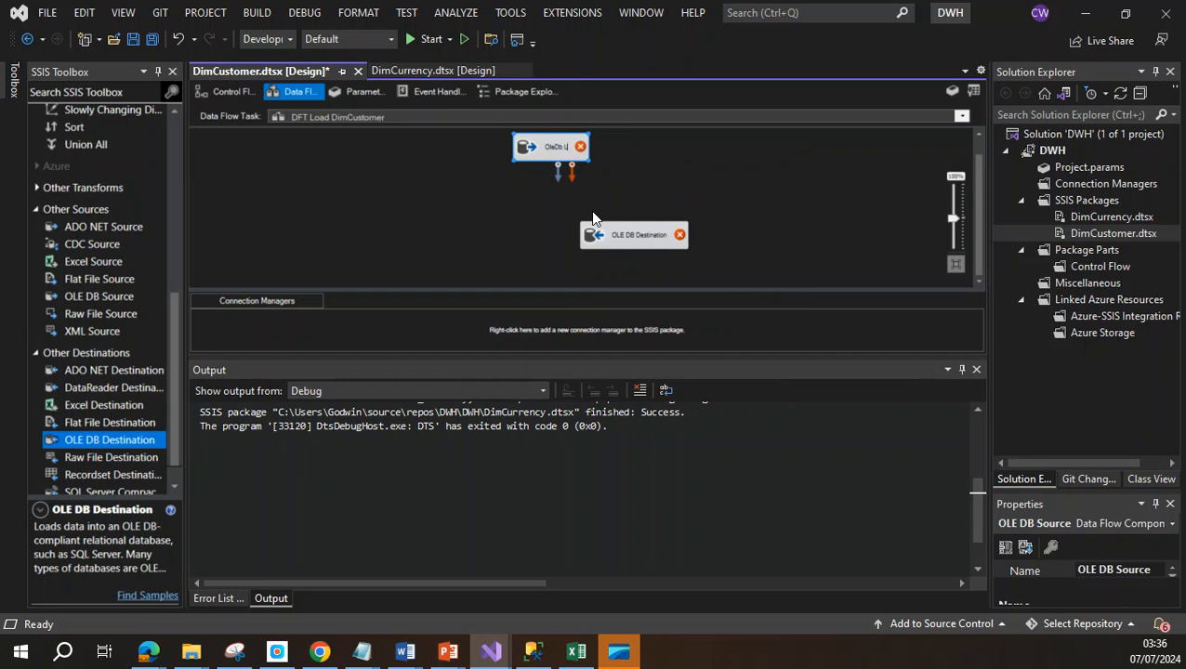
pyautogui.write('oad DimC')
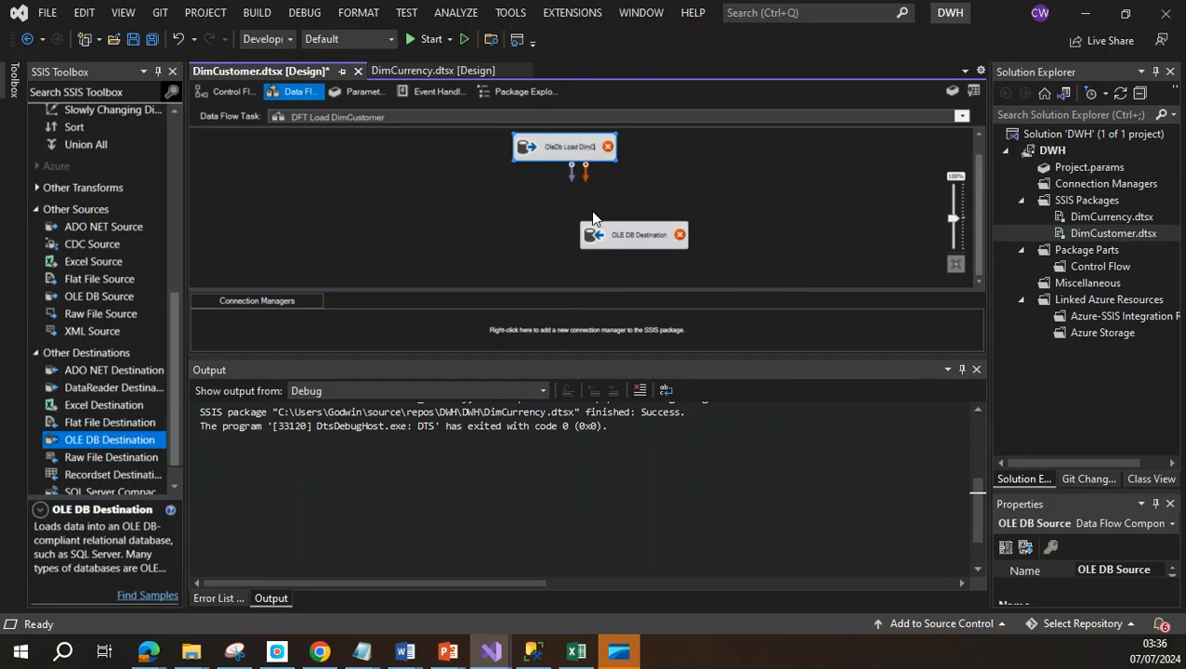
pyautogui.write('ustomer')
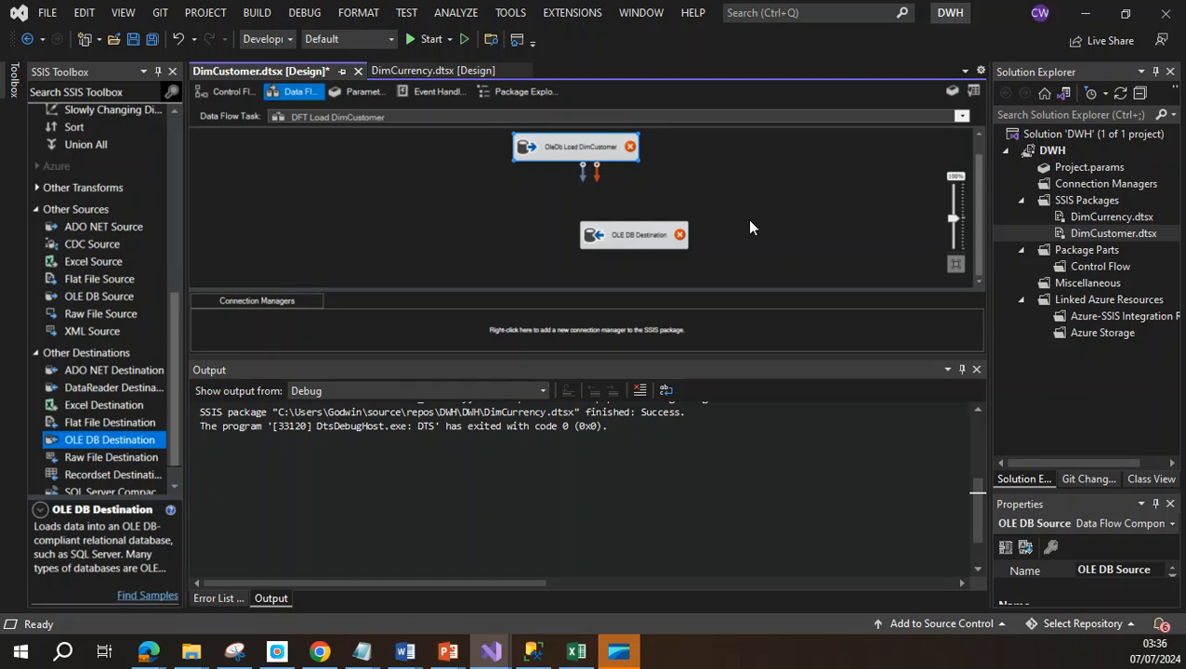
# Rename the OLE DB Destination as "OleDb DimCustomer" and align it beneath the source
pyautogui.rightClick(627, 234)
pyautogui.click(664, 452)
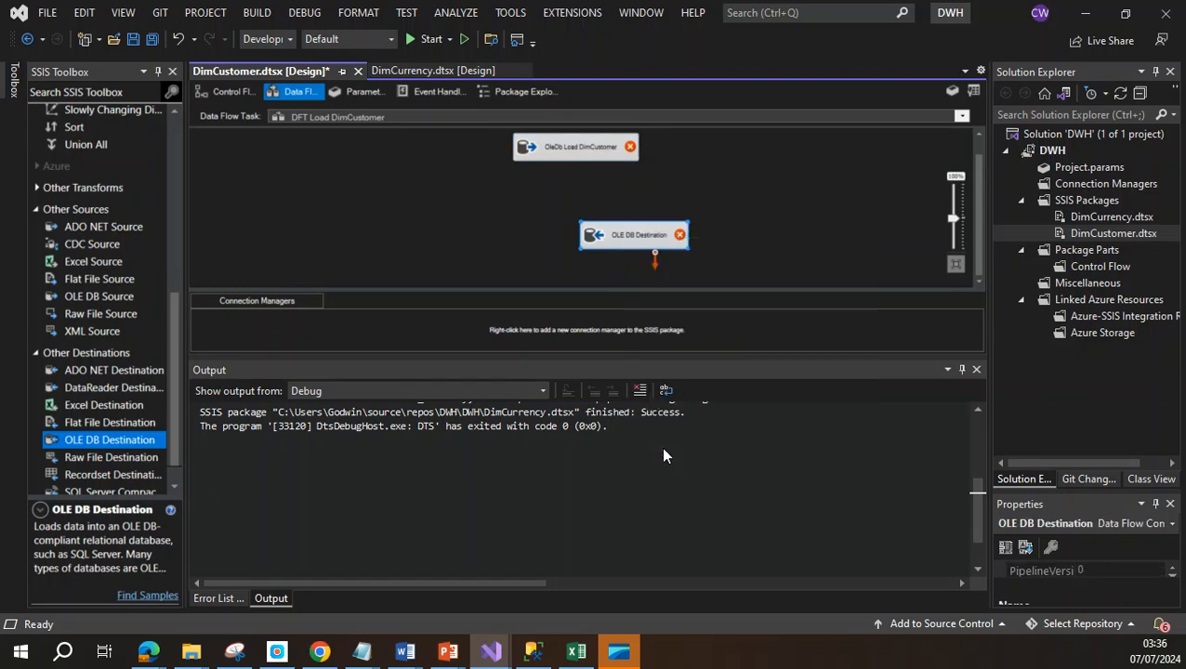
pyautogui.write('OleD')
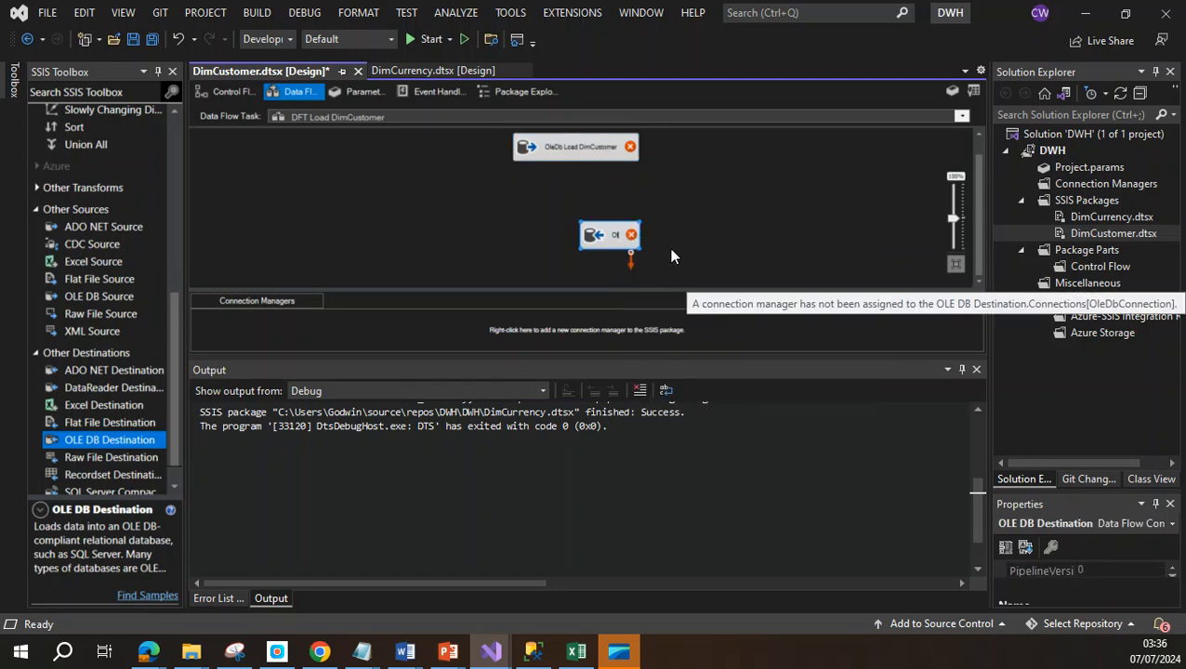
pyautogui.write('b')
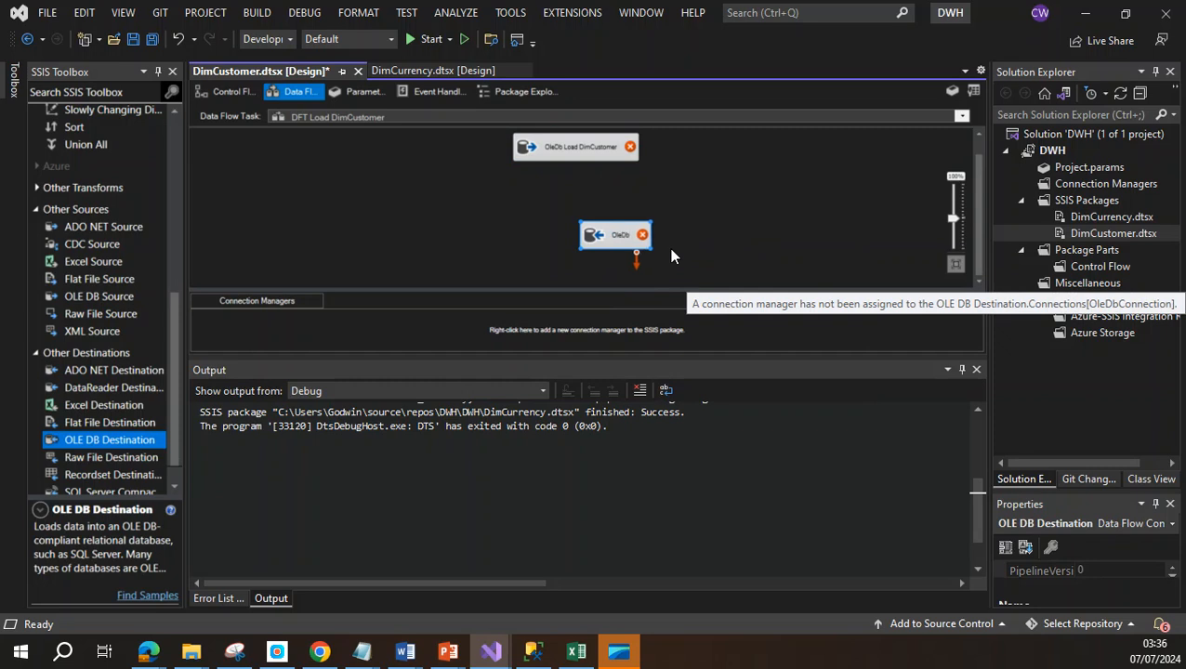
pyautogui.write(' DimCustomer')
pyautogui.click(673, 256)
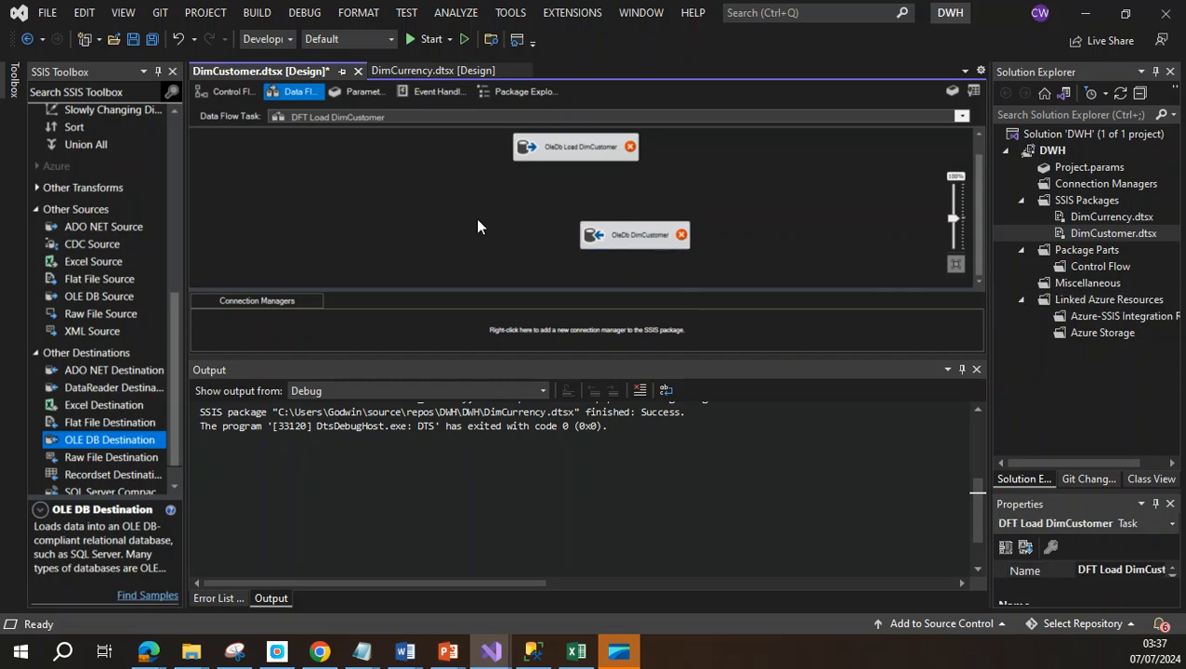
pyautogui.moveTo(619, 237); pyautogui.dragTo(566, 239)
pyautogui.click(617, 207)
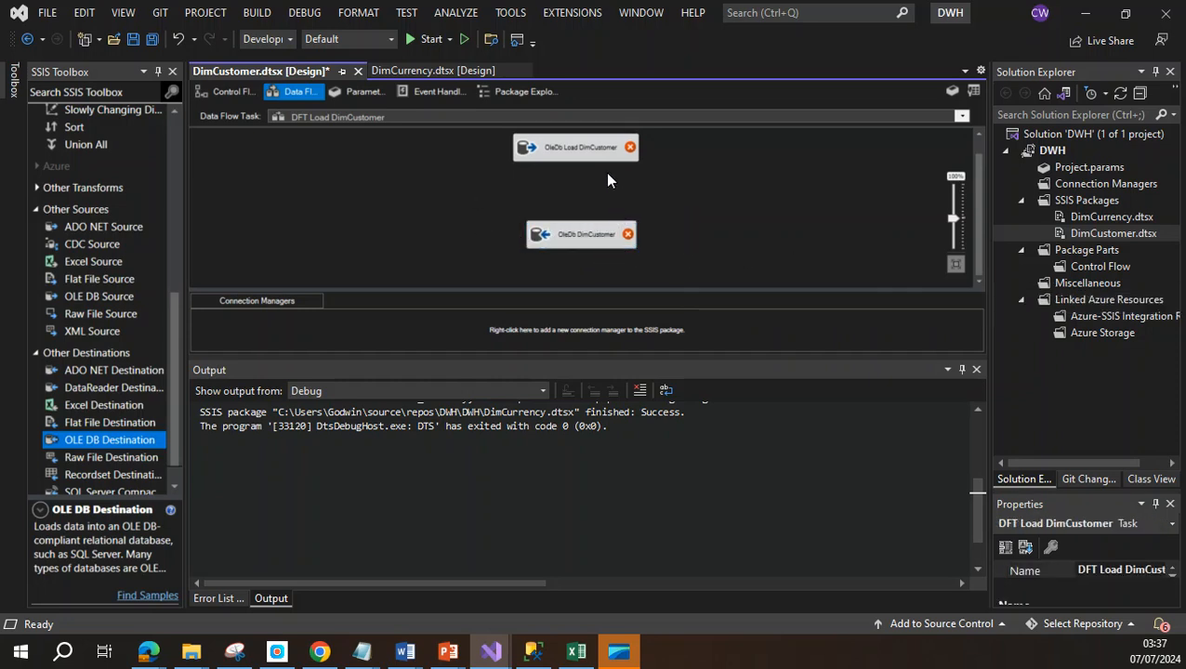
# Configure the OleDb Load DimCustomer source to read the [dbo].[SrcCustomerView] view through the LocalHost.StagingDb2019.sa connection
pyautogui.click(595, 145)
pyautogui.doubleClick(560, 148)
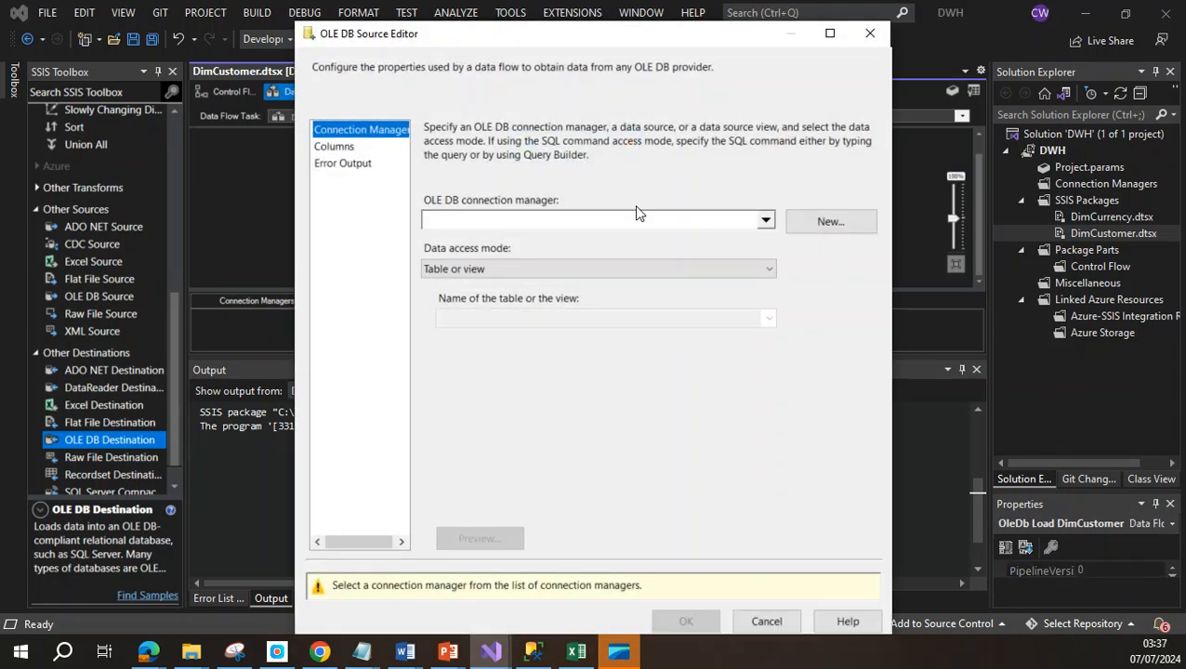
pyautogui.click(772, 224)
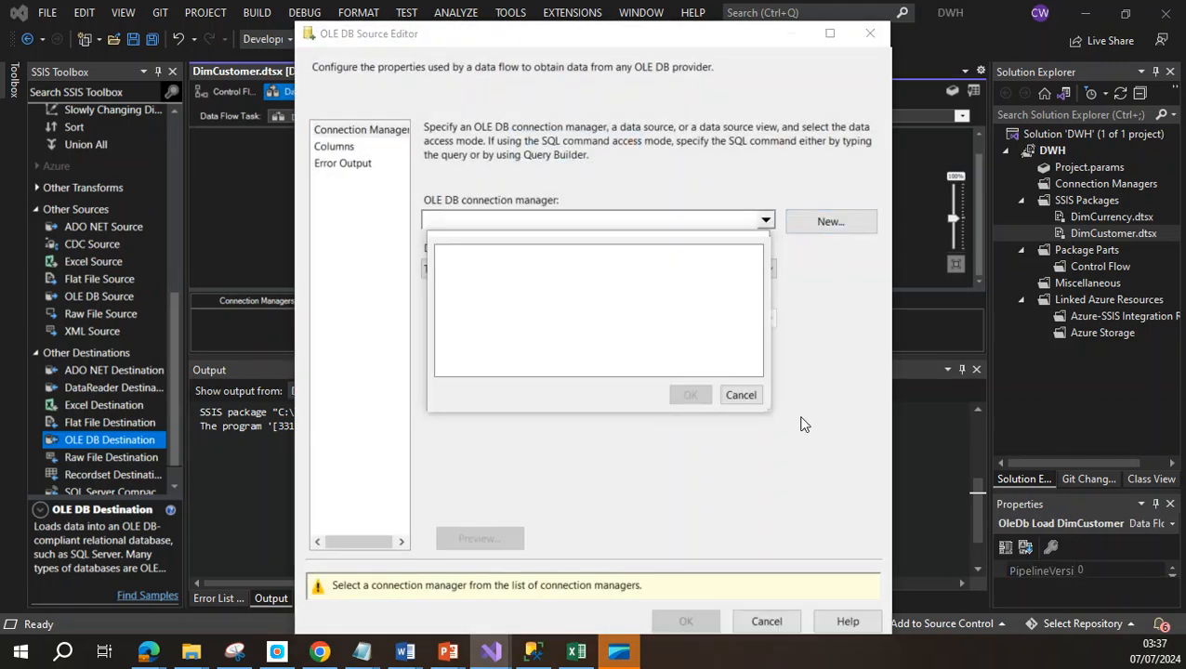
pyautogui.click(746, 393)
pyautogui.click(827, 223)
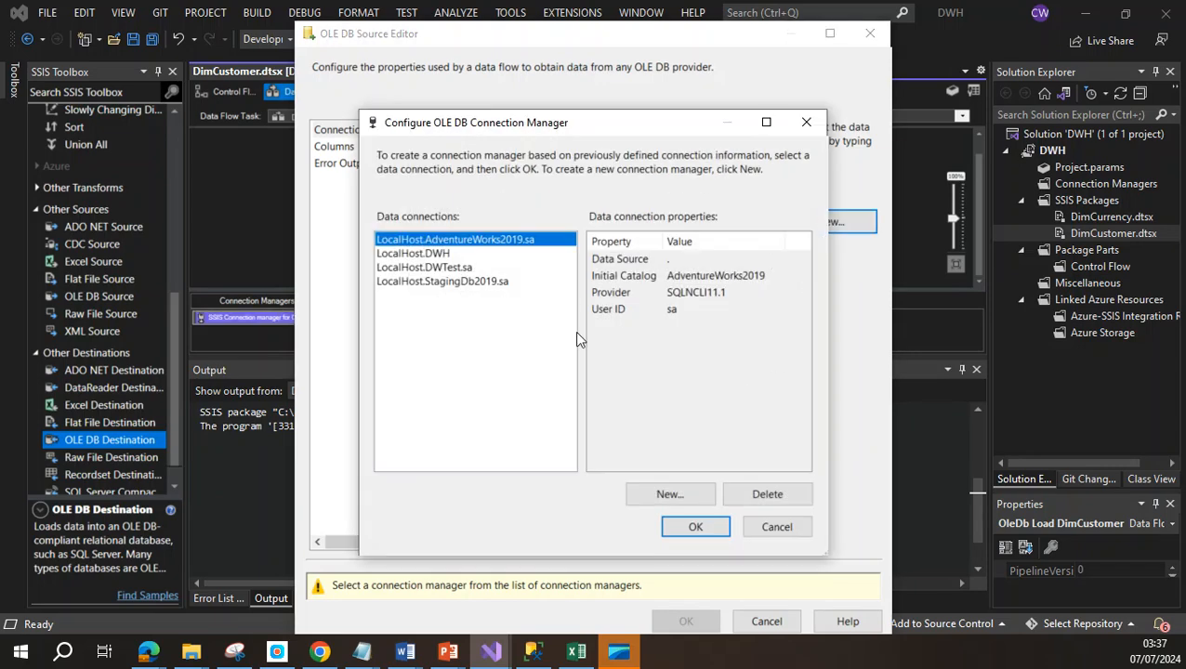
pyautogui.click(476, 281)
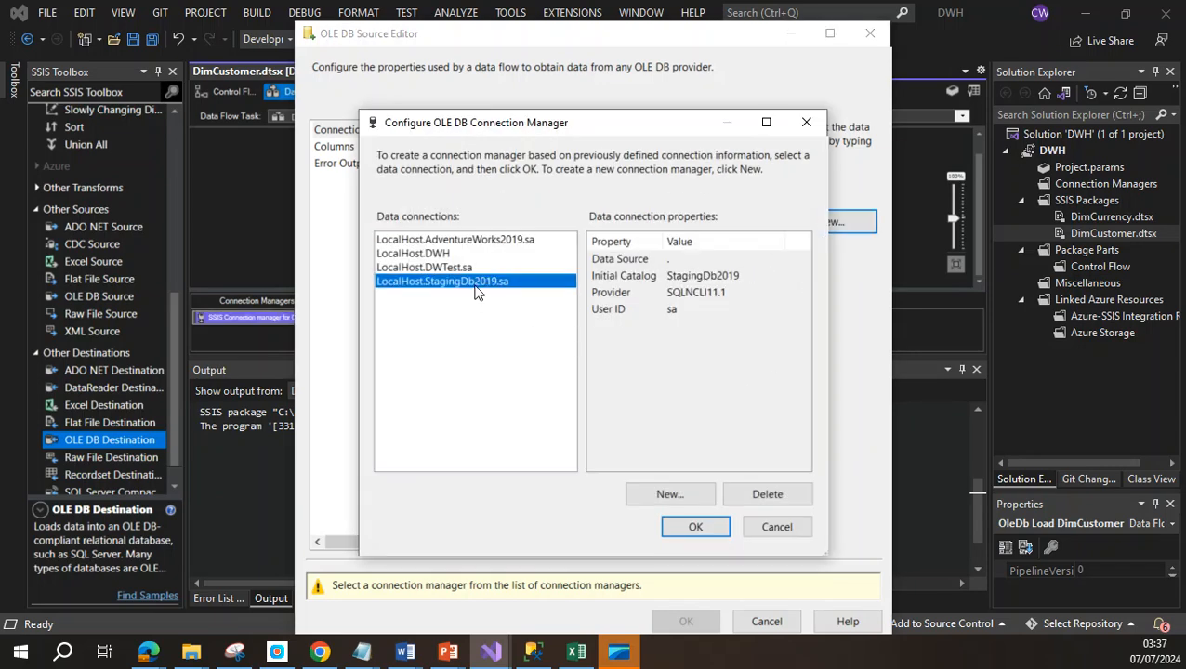
pyautogui.click(694, 526)
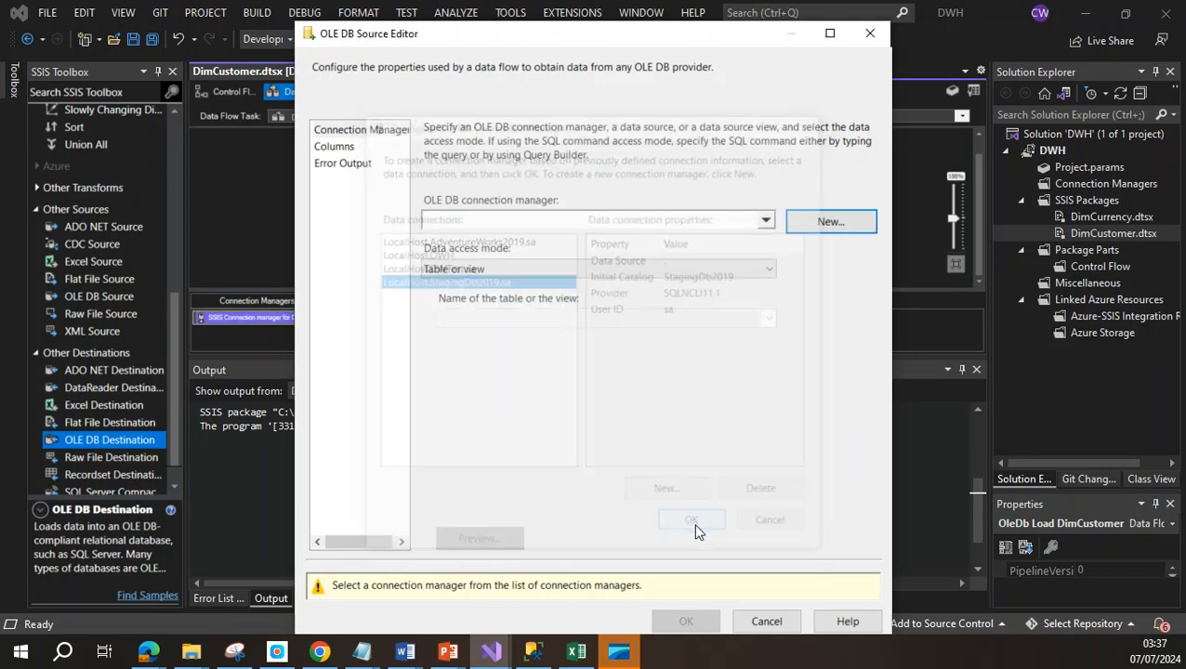
pyautogui.click(767, 320)
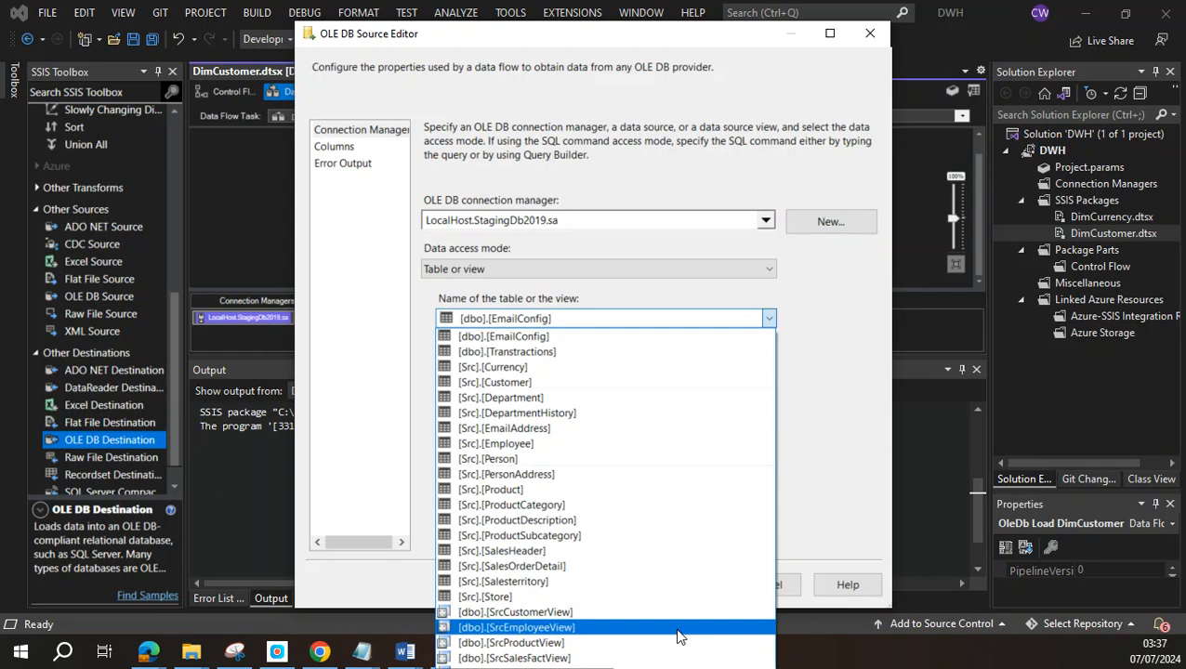
pyautogui.click(525, 613)
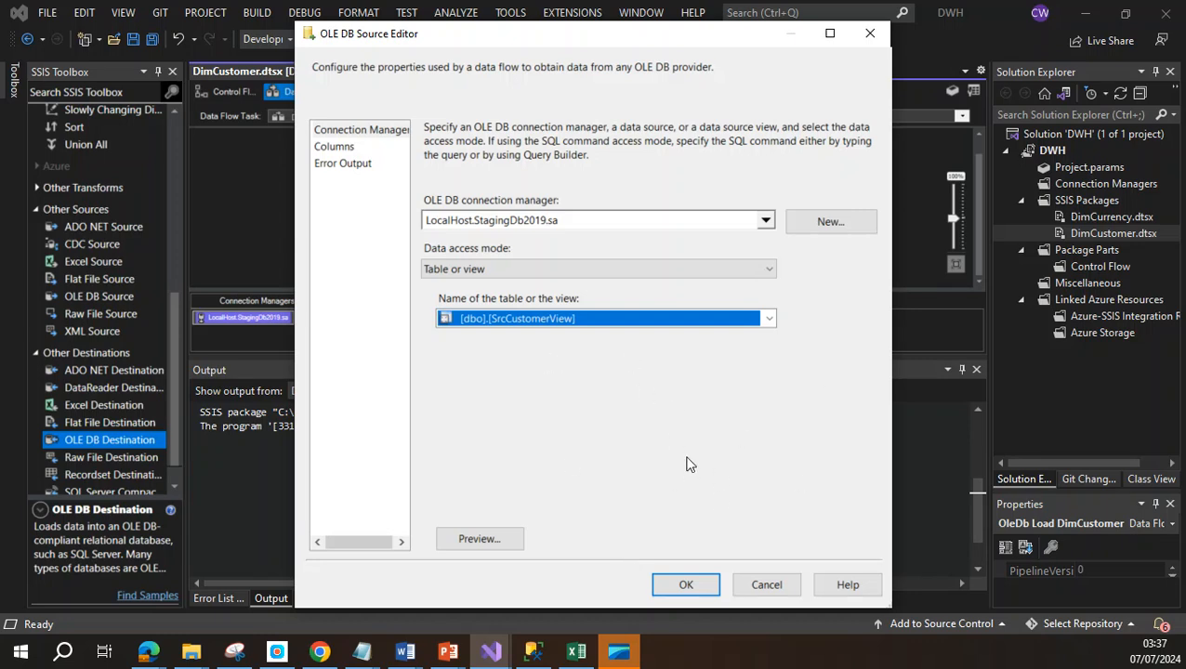
# Check the source's columns against the DimCustomer column list in the Data Modelling.xlsx workbook in Excel, and accept the source settings
pyautogui.click(340, 147)
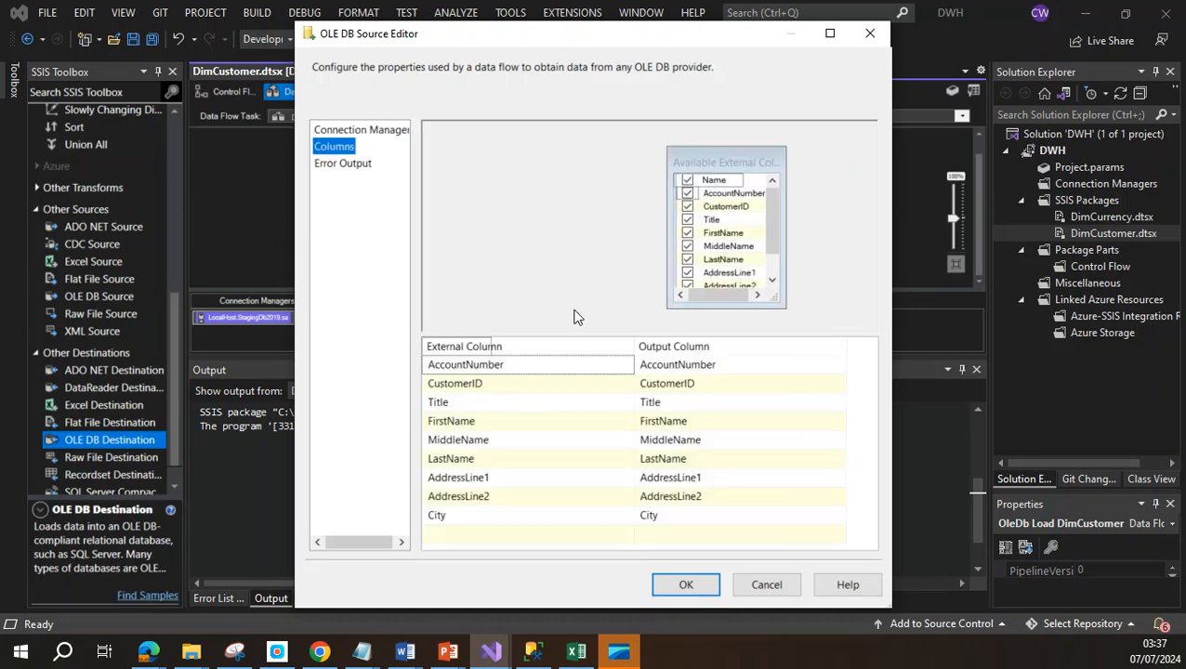
pyautogui.moveTo(770, 224)
pyautogui.mouseDown()
pyautogui.moveTo(777, 260)
pyautogui.moveTo(777, 235)
pyautogui.mouseUp()
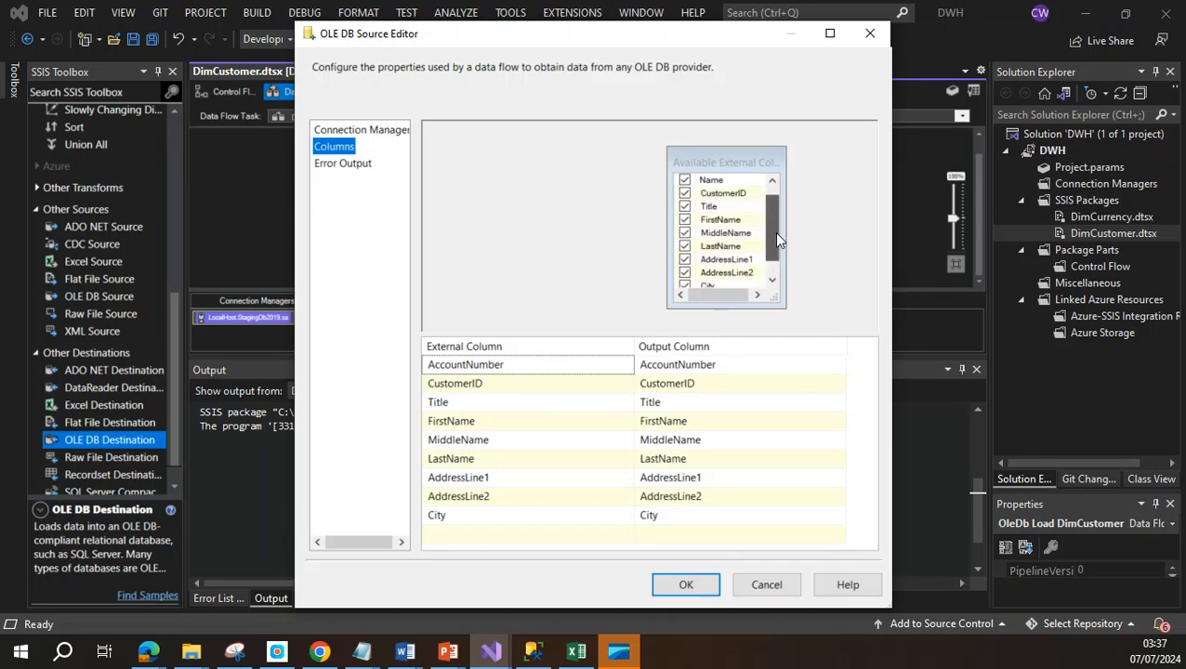
pyautogui.click(576, 650)
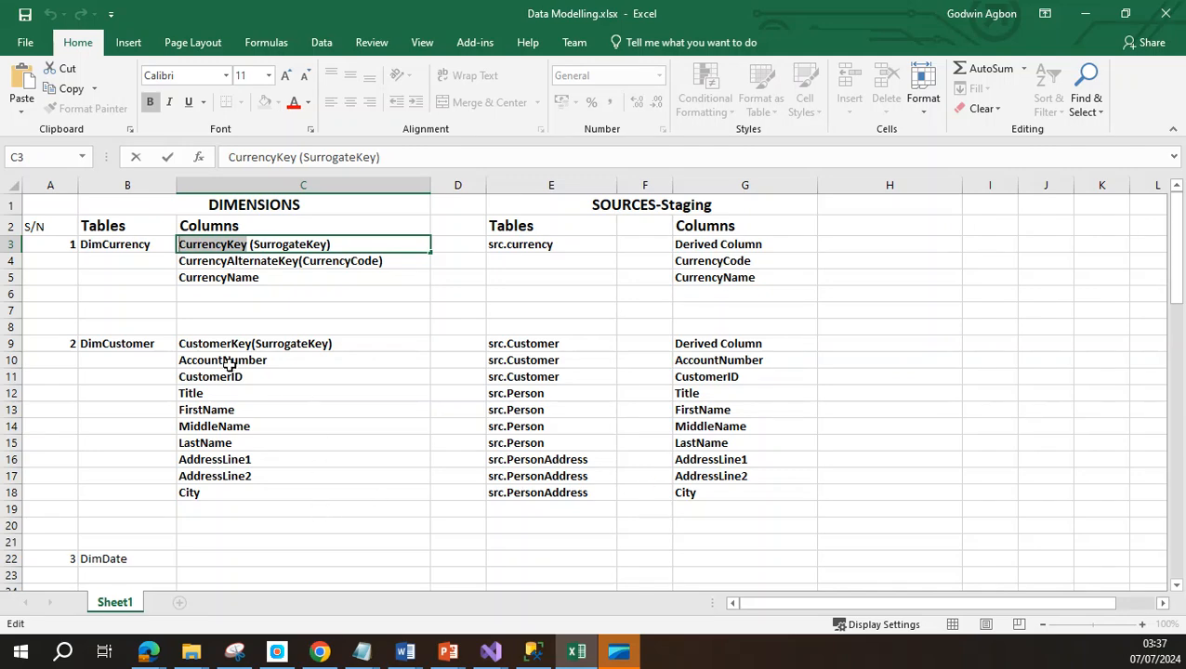
pyautogui.click(194, 393)
pyautogui.click(212, 410)
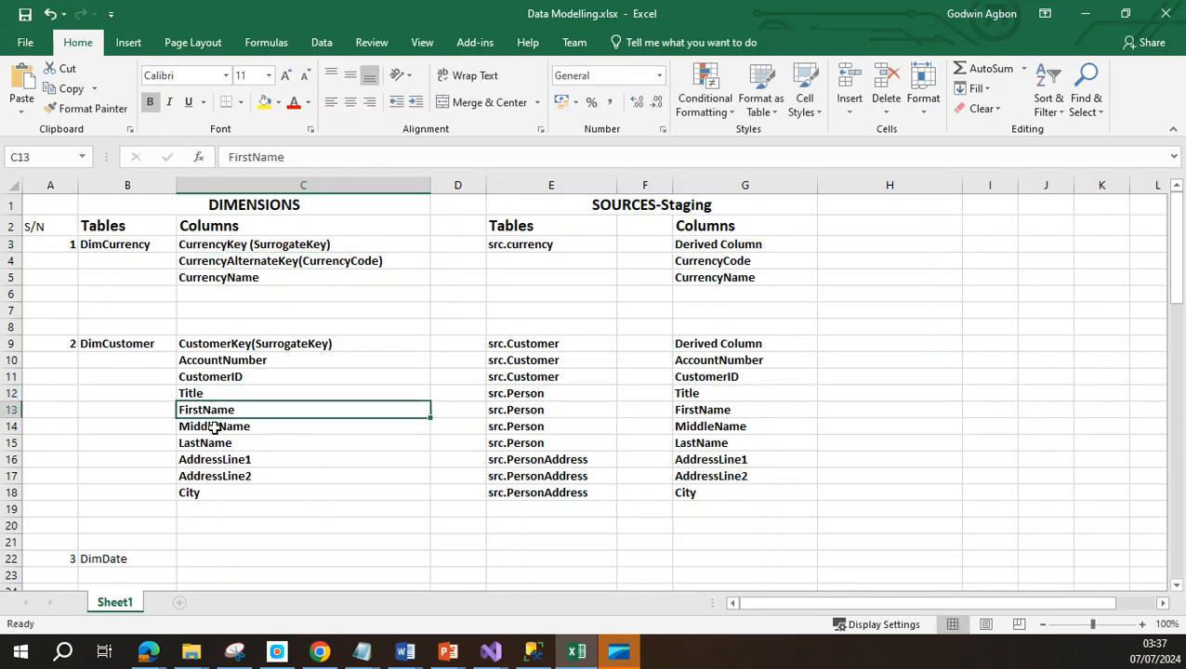
pyautogui.click(212, 425)
pyautogui.click(1087, 14)
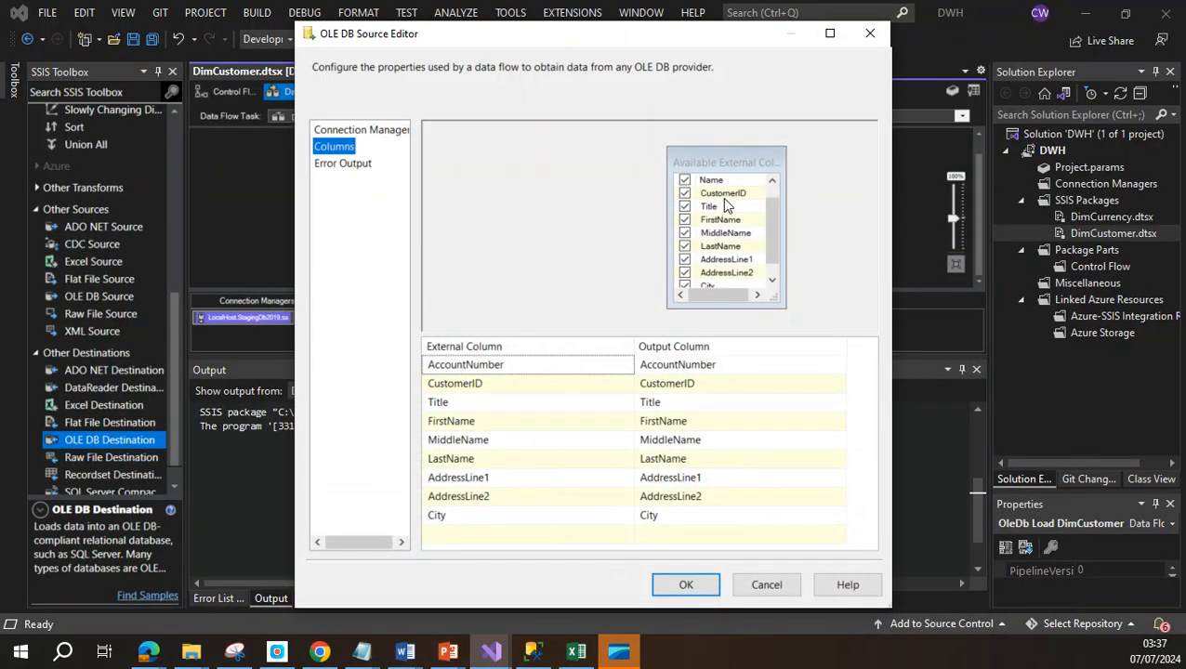
pyautogui.click(684, 591)
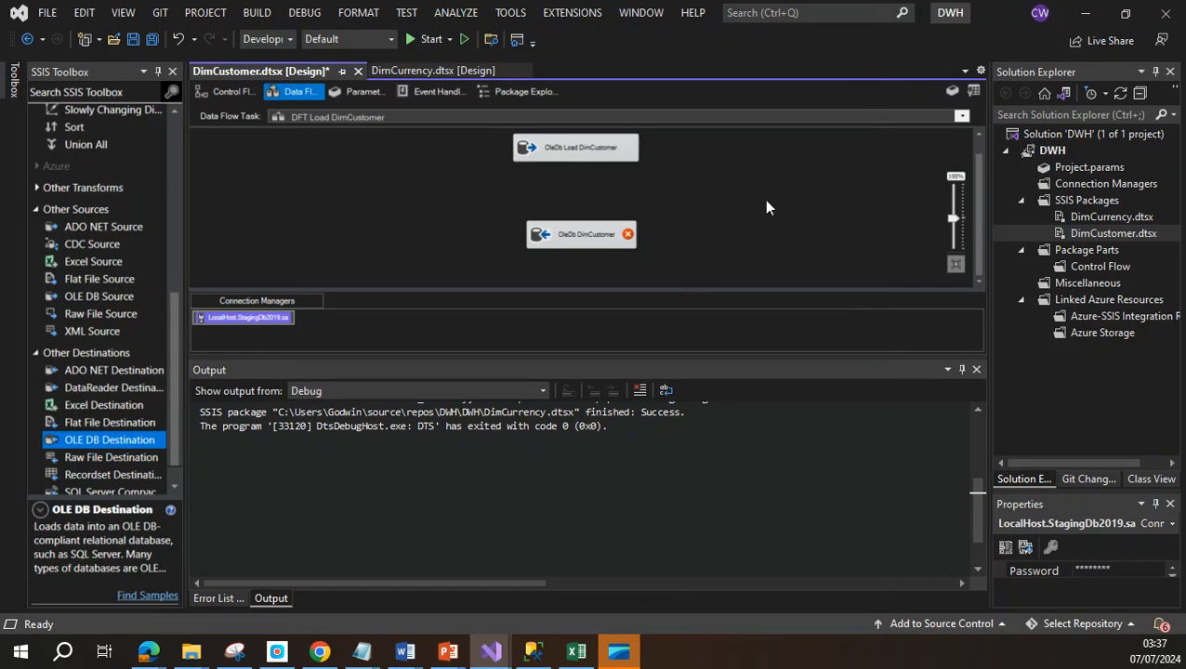
# Connect the output of the OleDb Load DimCustomer source to the OleDb DimCustomer destination
pyautogui.click(721, 209)
pyautogui.click(584, 155)
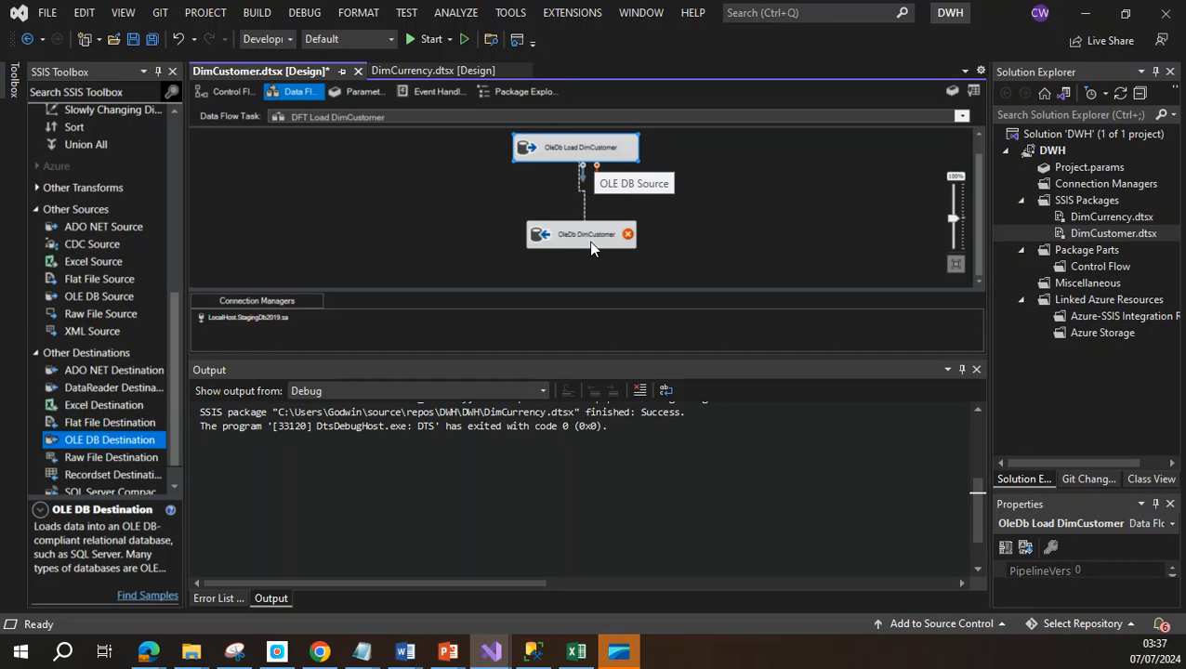
pyautogui.moveTo(590, 246); pyautogui.dragTo(593, 246)
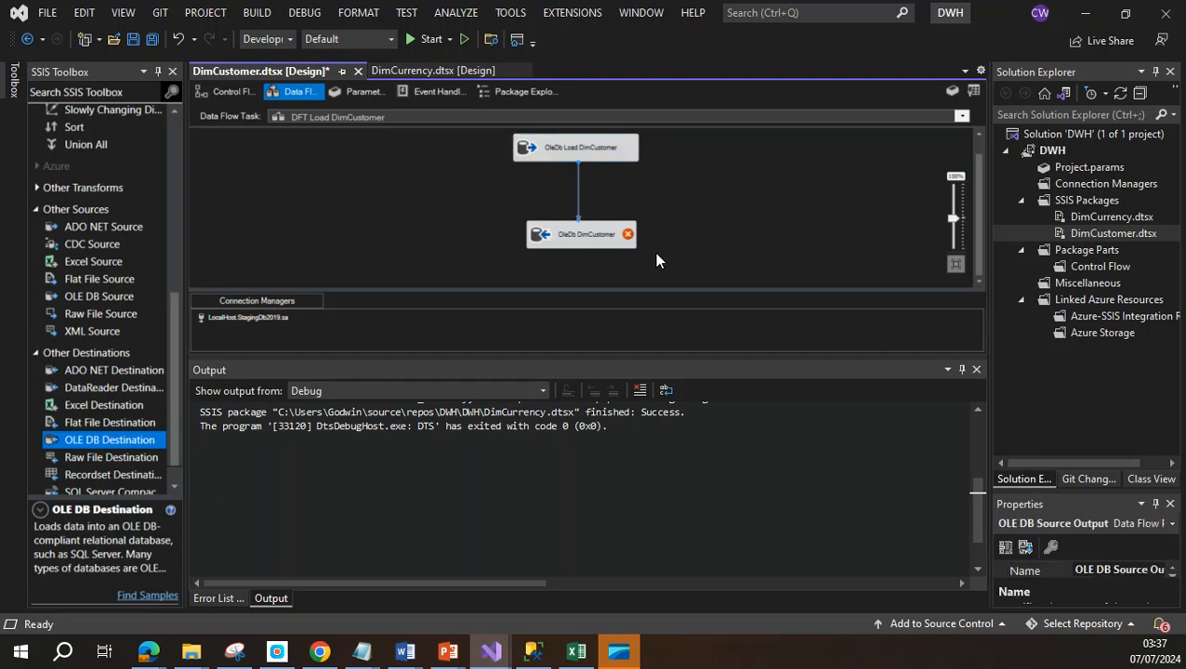
# Set the OleDb DimCustomer destination's connection manager to LocalHost.DWH
pyautogui.doubleClick(574, 237)
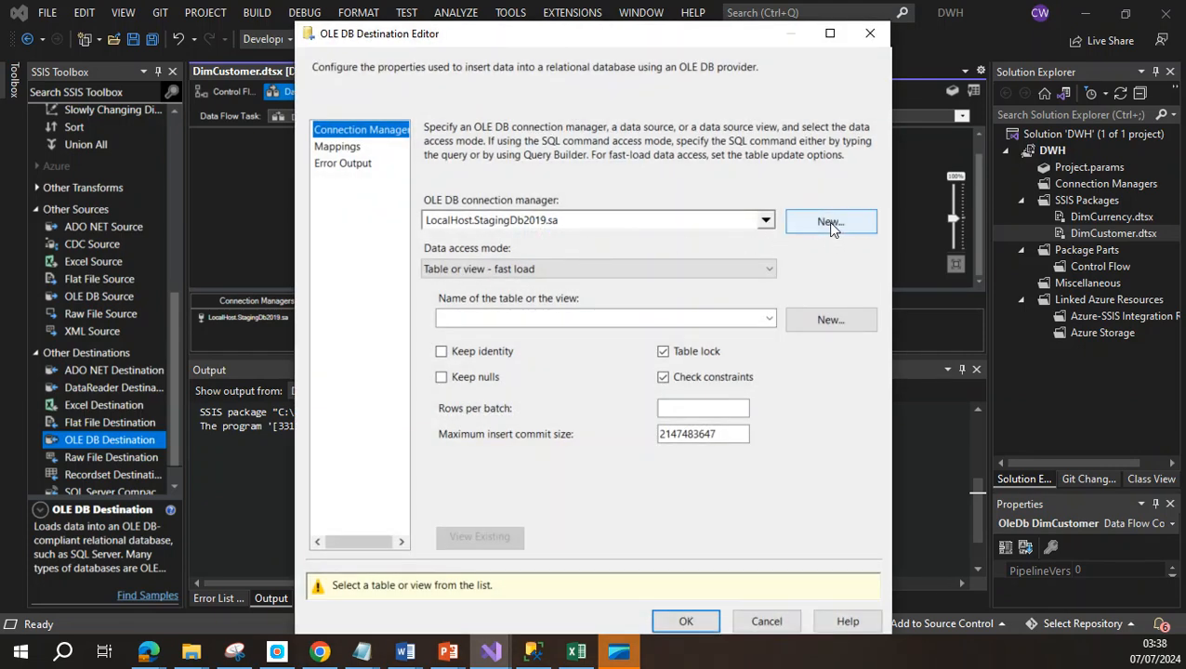
pyautogui.click(870, 33)
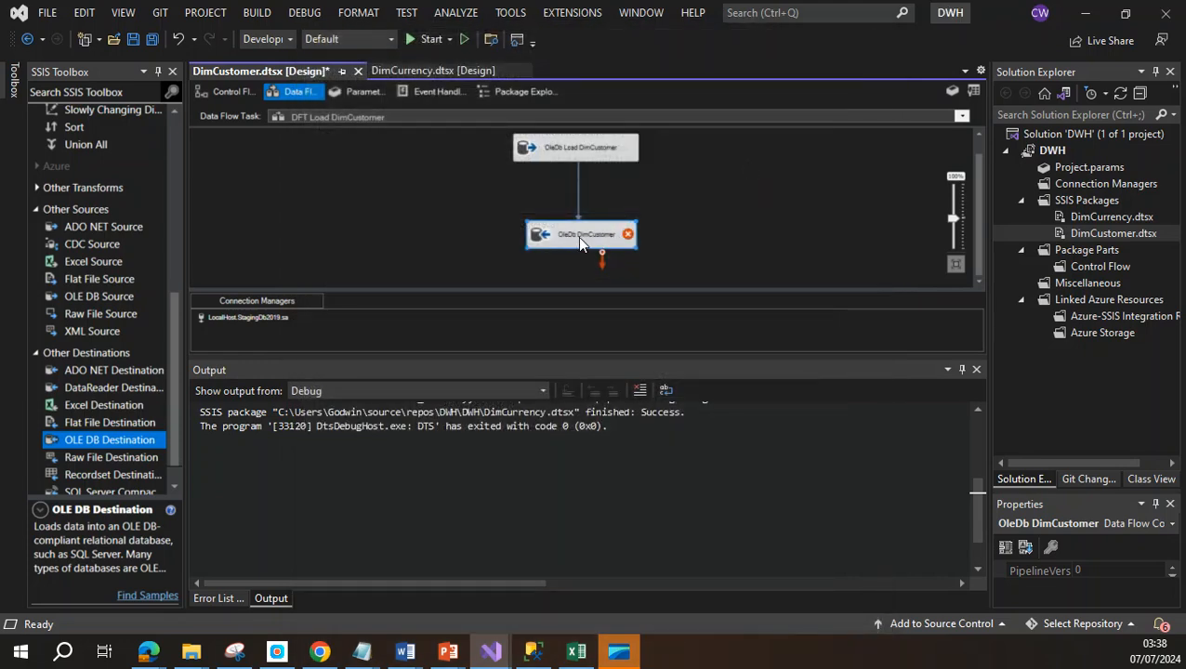
pyautogui.doubleClick(577, 236)
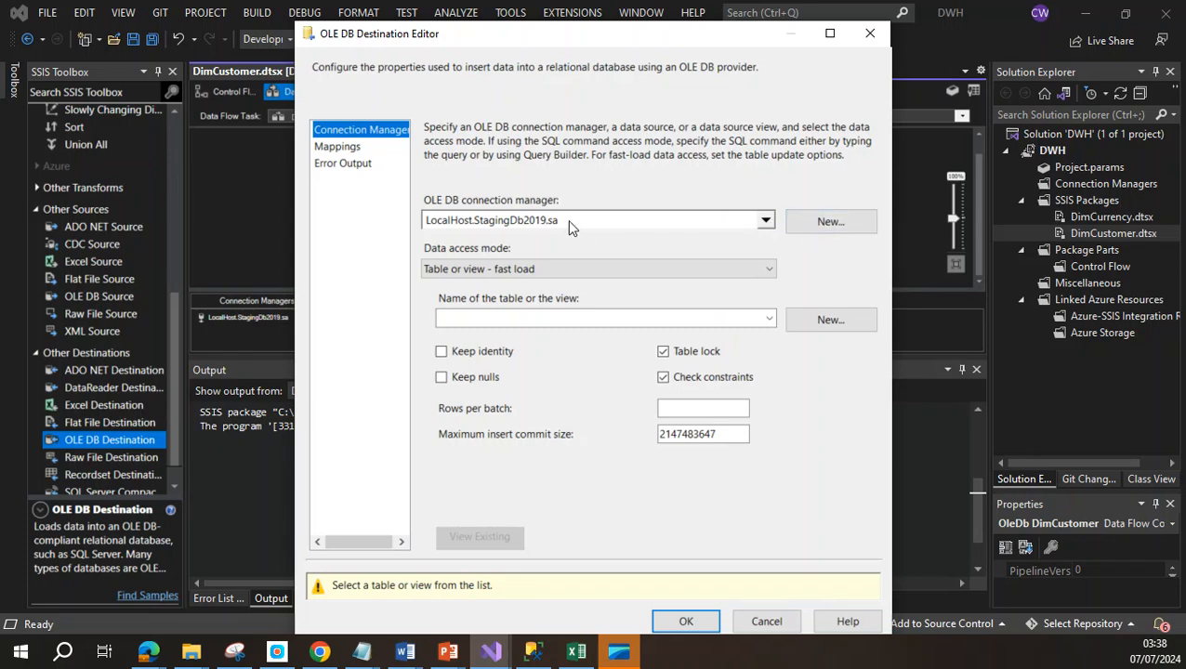
pyautogui.click(814, 234)
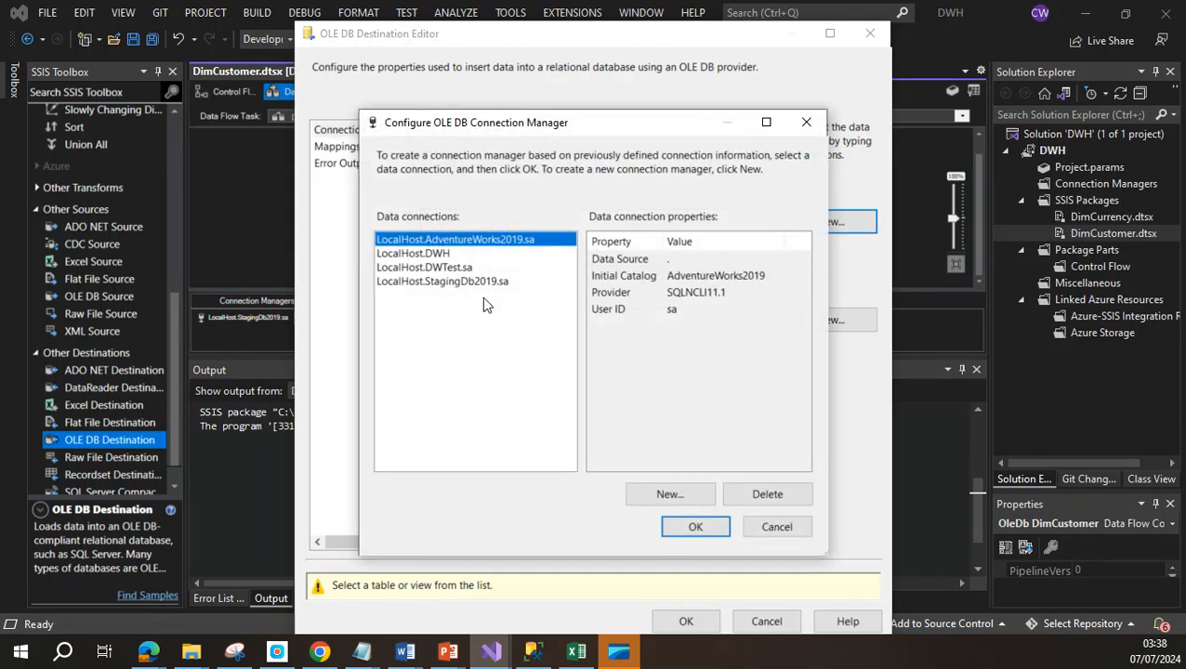
pyautogui.click(452, 253)
pyautogui.click(699, 528)
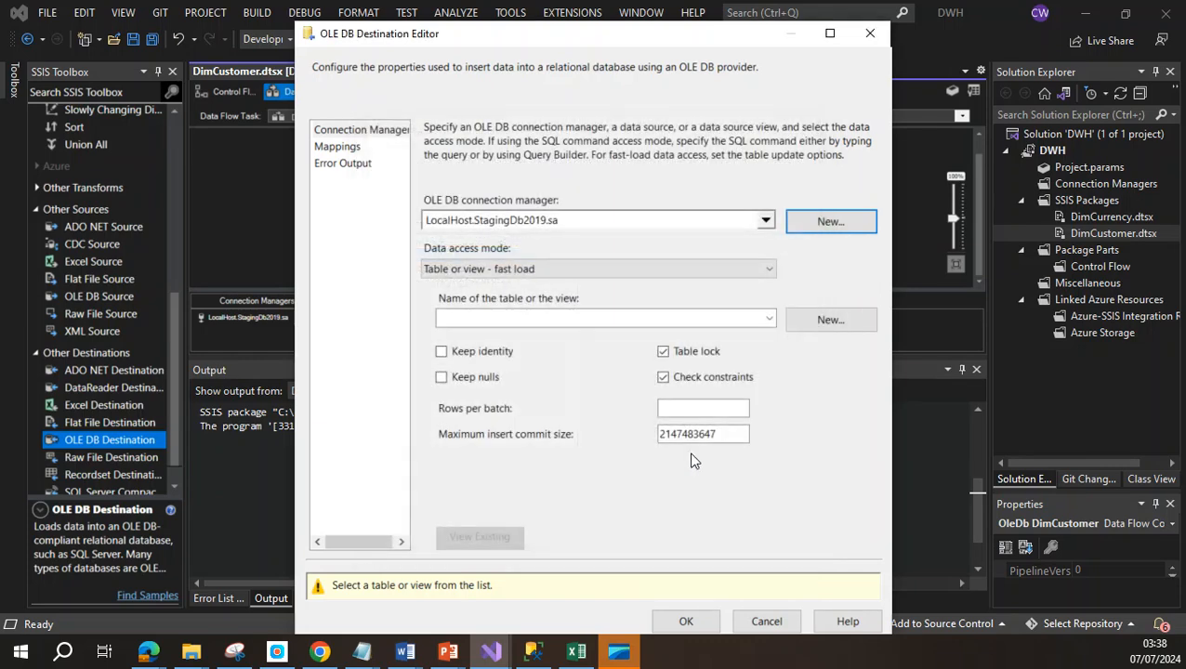
# Start a new destination table and copy the CustomerKey name from the DimCustomer columns in the Data Modelling.xlsx workbook in Excel
pyautogui.click(828, 318)
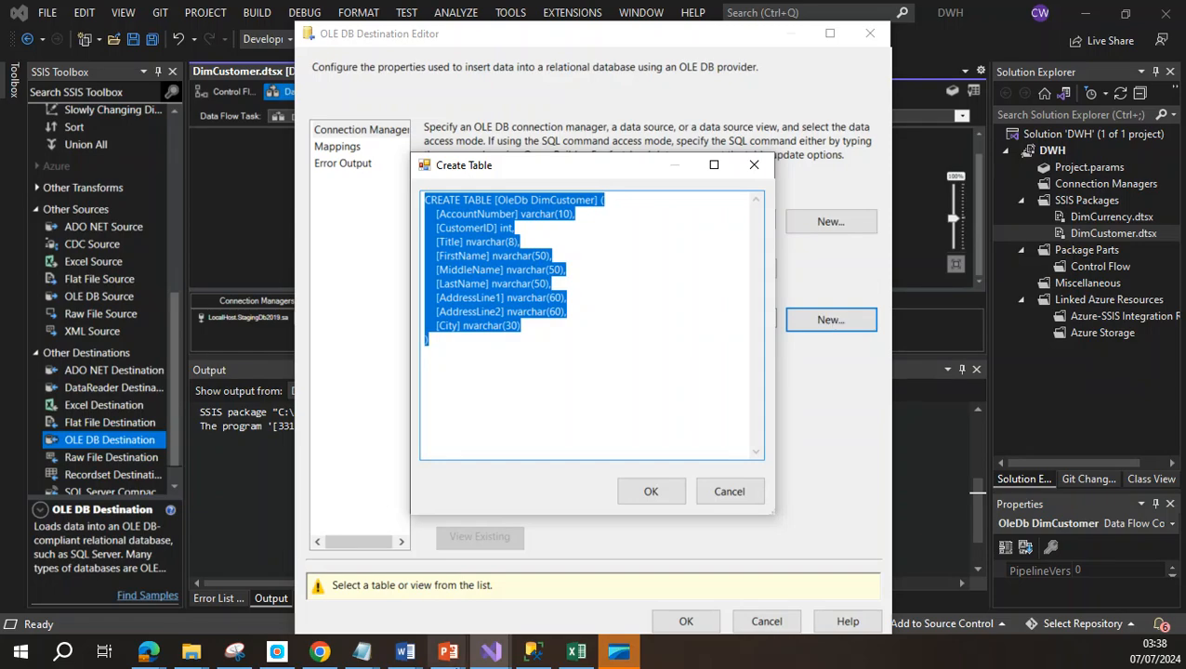
pyautogui.click(576, 652)
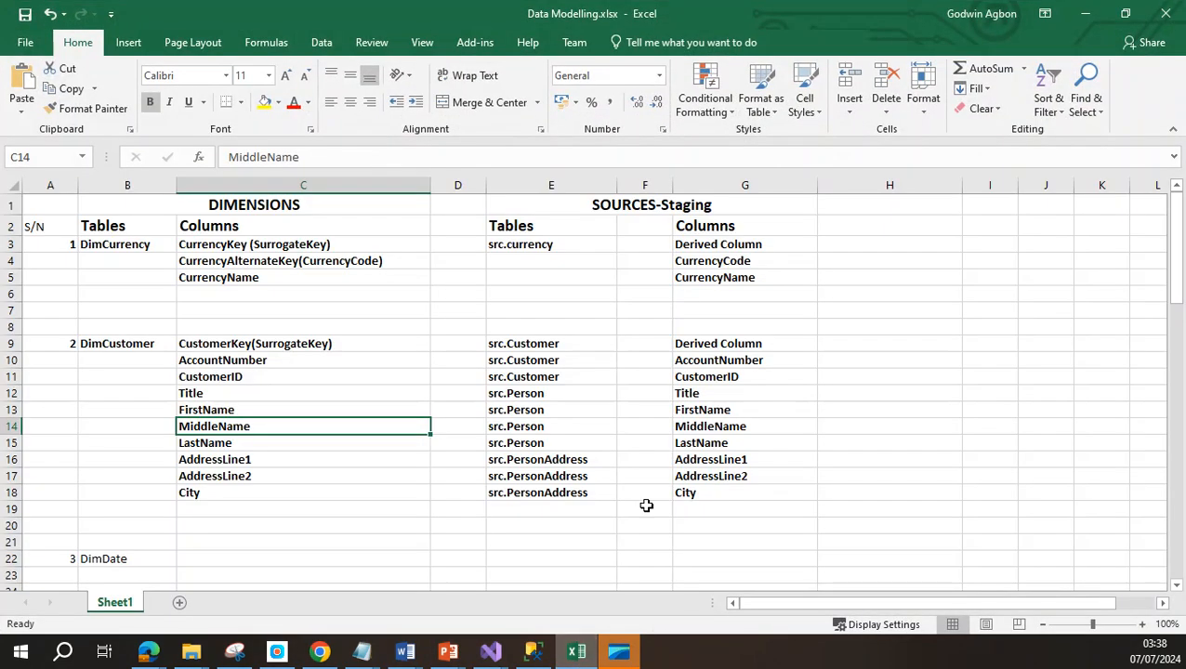
pyautogui.doubleClick(215, 344)
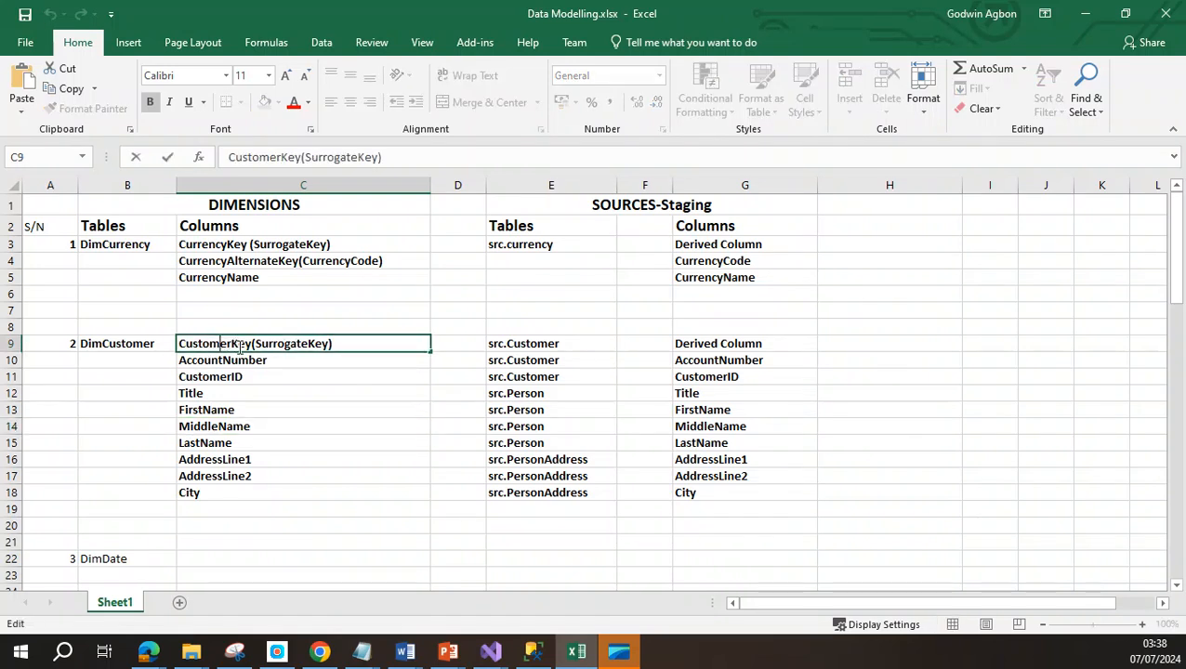
pyautogui.moveTo(251, 347); pyautogui.dragTo(178, 345)
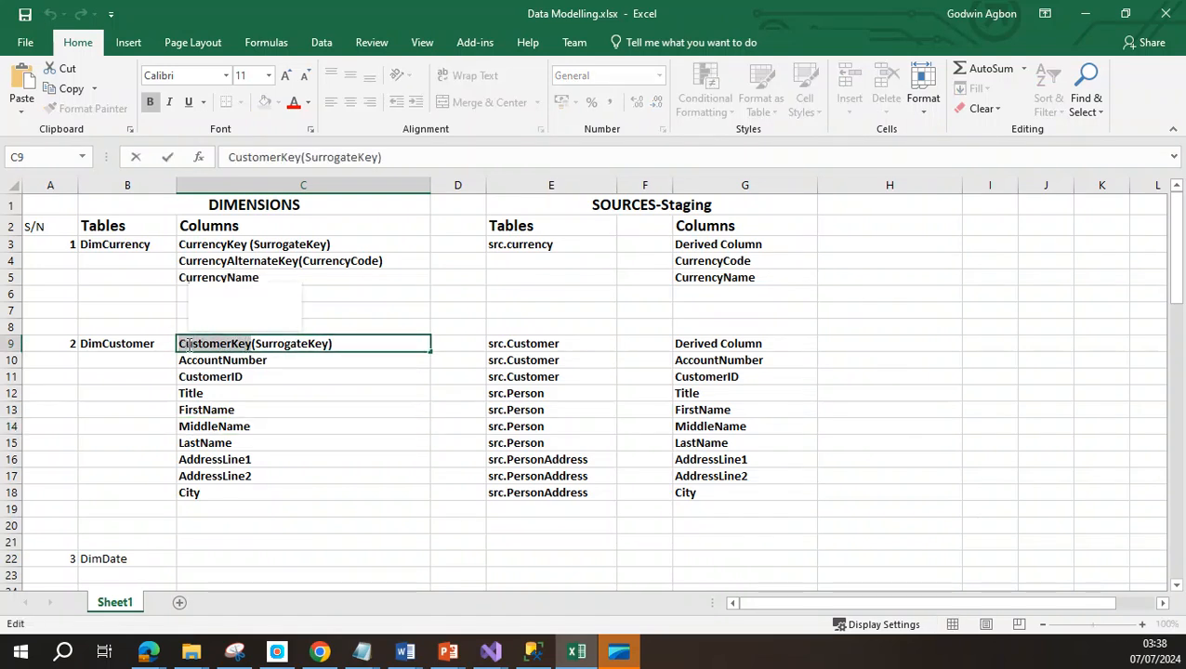
pyautogui.rightClick(188, 345)
pyautogui.click(249, 376)
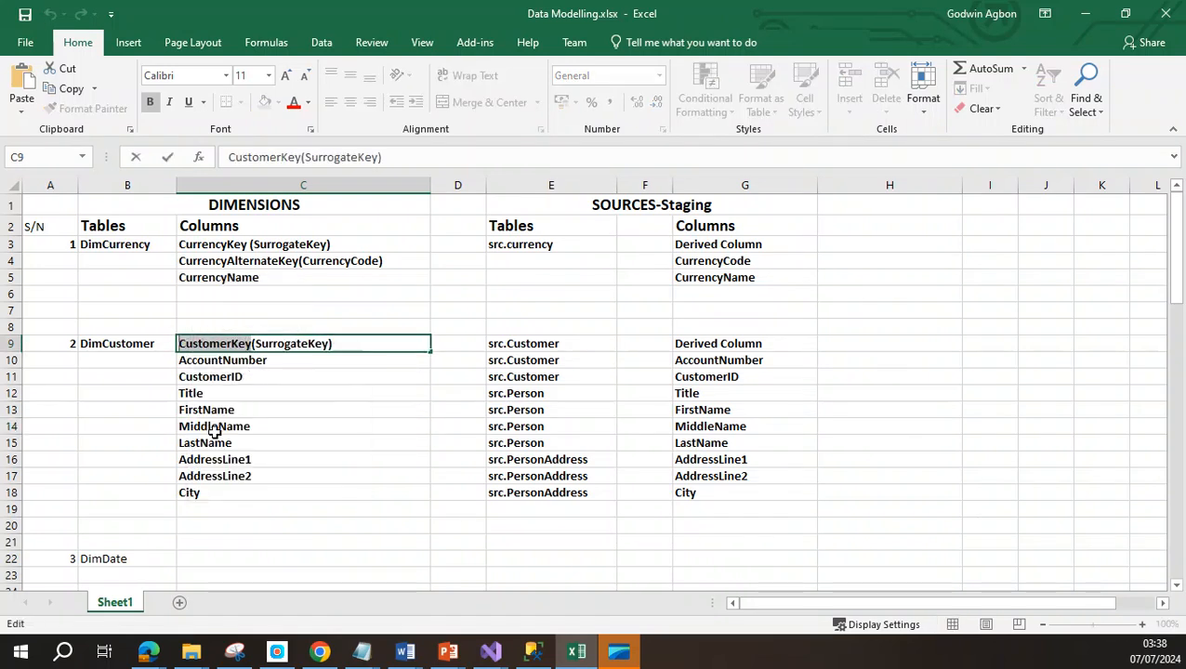
pyautogui.click(1087, 22)
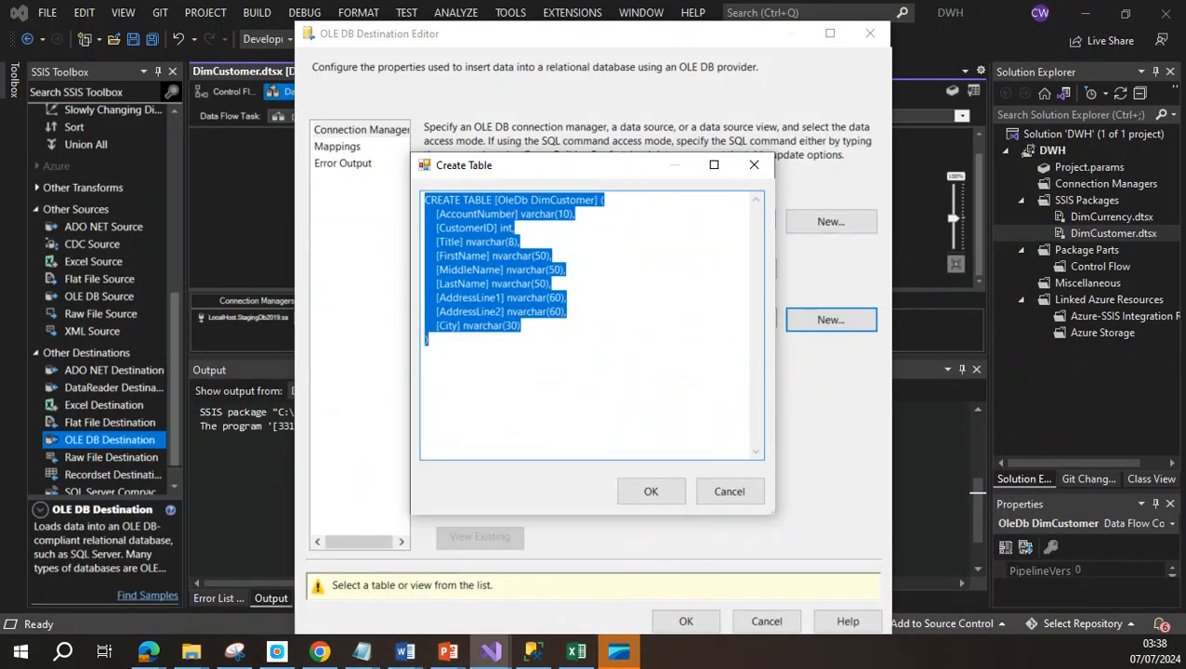
# Add [CustomerKey] int NOT NULL PRIMARY KEY as the first column of the CREATE TABLE script and create the [OleDb DimCustomer] table
pyautogui.hotkey('alt', 'Tab')
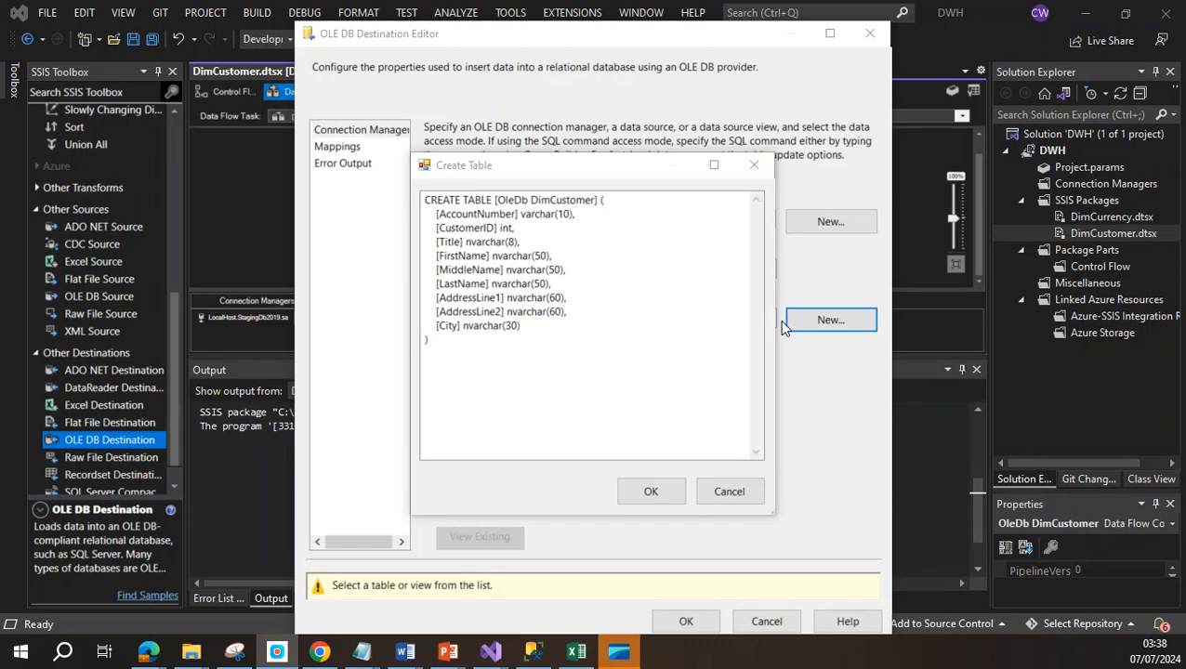
pyautogui.click(613, 200)
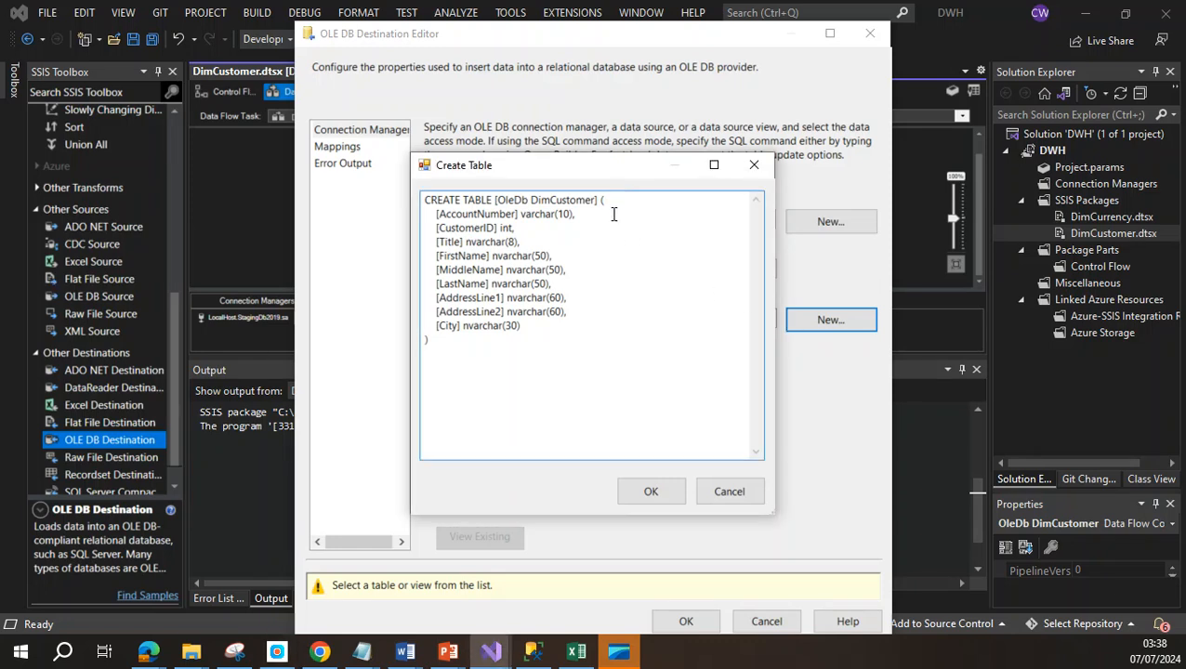
pyautogui.press('Return')
pyautogui.hotkey('ctrl', 'v')
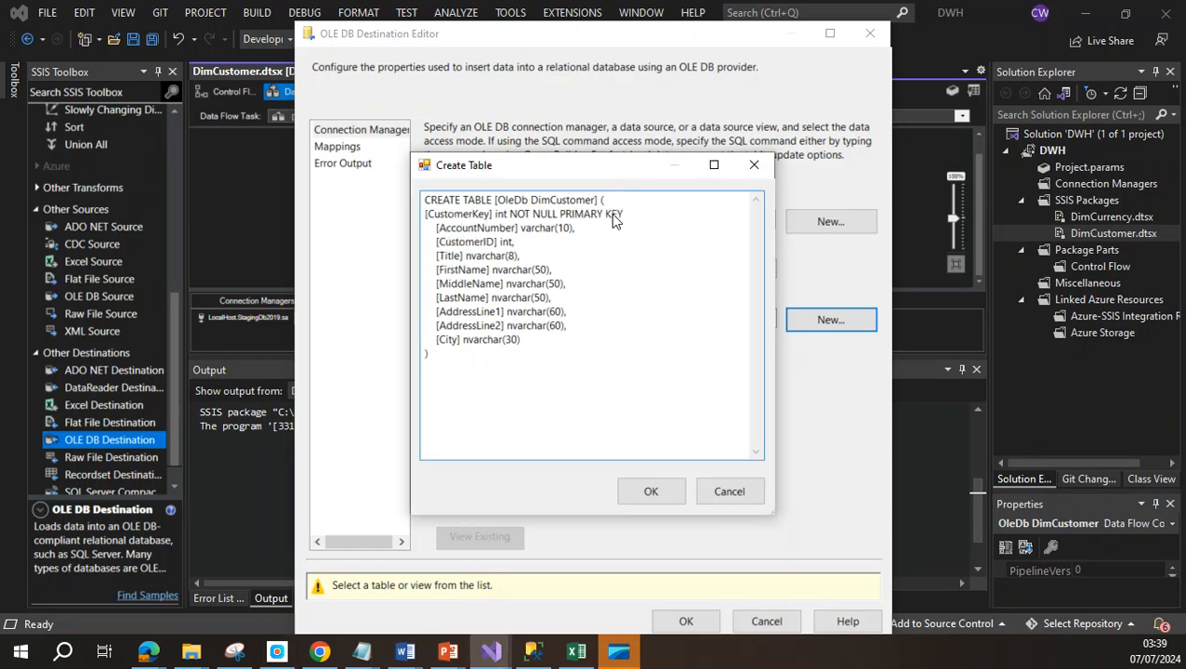
pyautogui.click(425, 216)
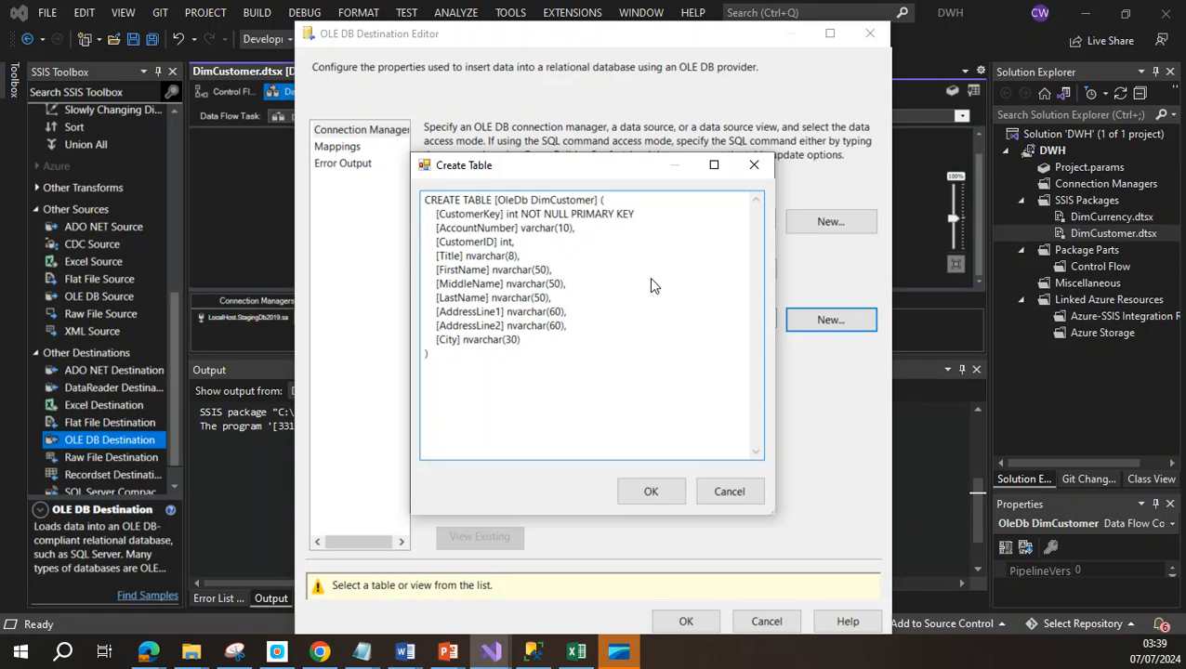
pyautogui.click(641, 214)
pyautogui.write(',')
pyautogui.click(653, 493)
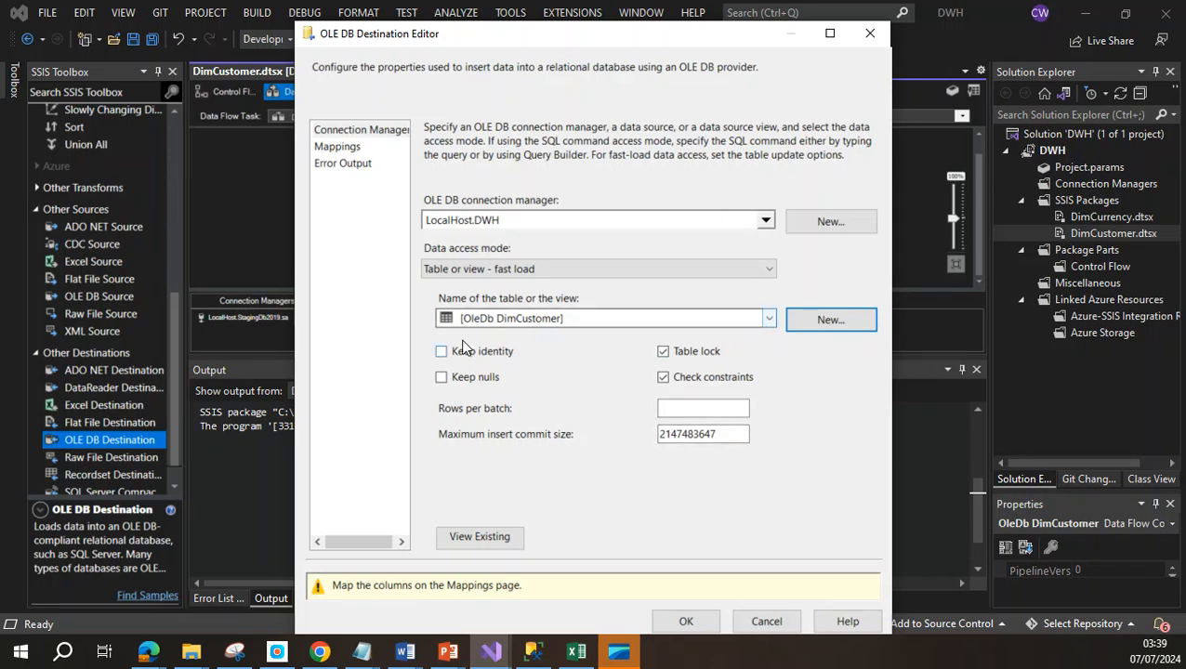
# Start another new destination table and add [CustomerKey] int NOT NULL PRIMARY KEY as the first column of its script
pyautogui.click(830, 322)
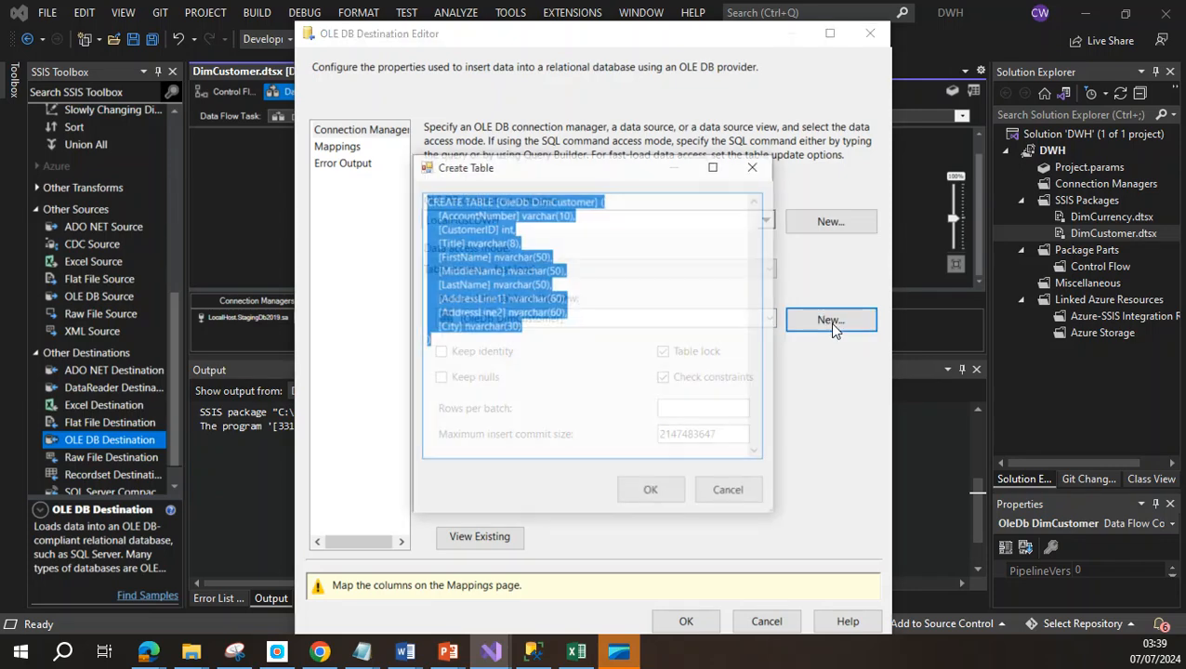
pyautogui.click(621, 203)
pyautogui.press('Return')
pyautogui.hotkey('ctrl', 'v')
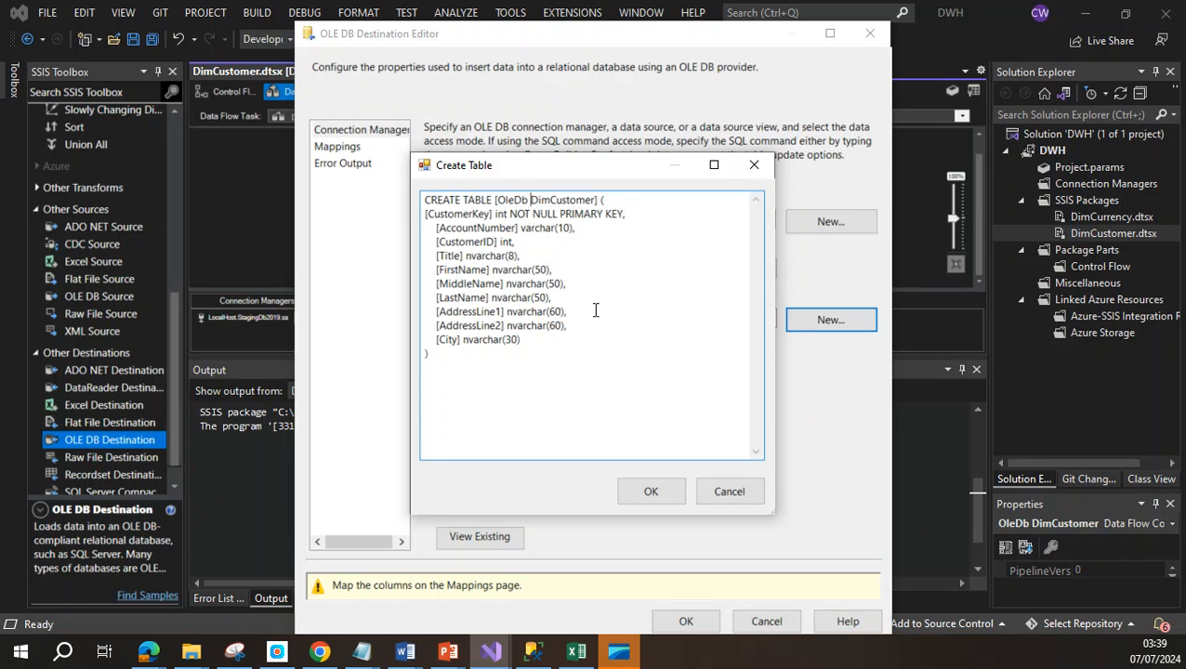
# Create the destination table under the name [Dim.Customer] and accept the destination with its automatic column mappings
pyautogui.press('BackSpace')
pyautogui.press('BackSpace')
pyautogui.press('BackSpace')
pyautogui.press('BackSpace')
pyautogui.press('BackSpace')
pyautogui.press('BackSpace')
pyautogui.write('.')
pyautogui.click(651, 493)
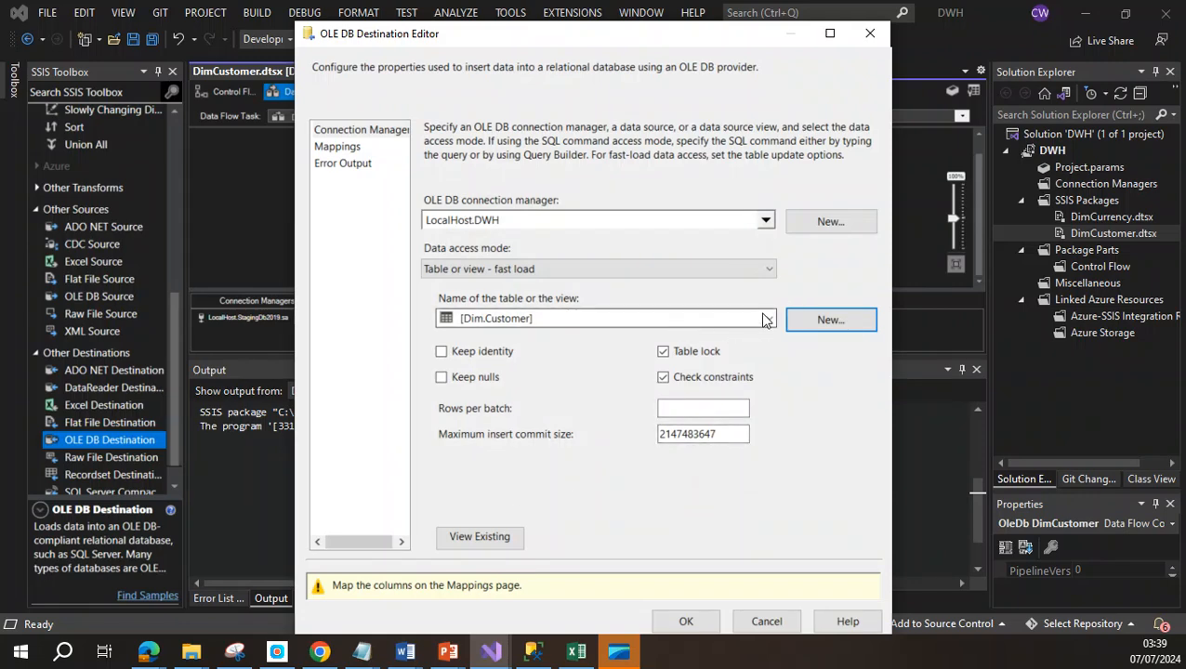
pyautogui.click(336, 147)
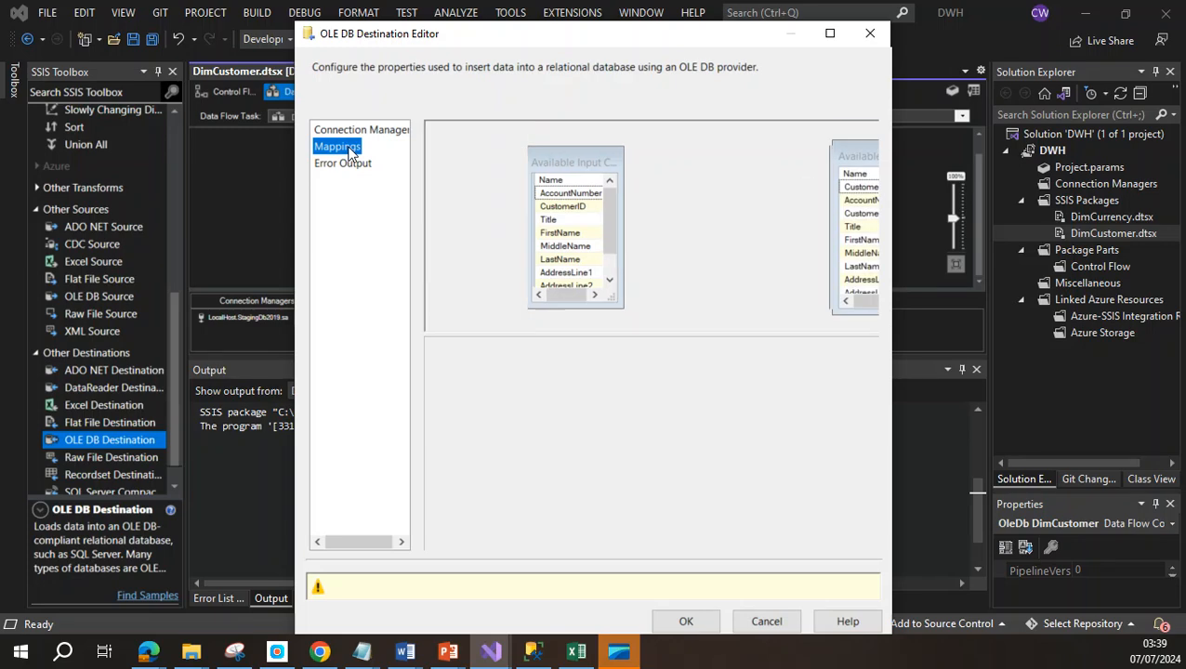
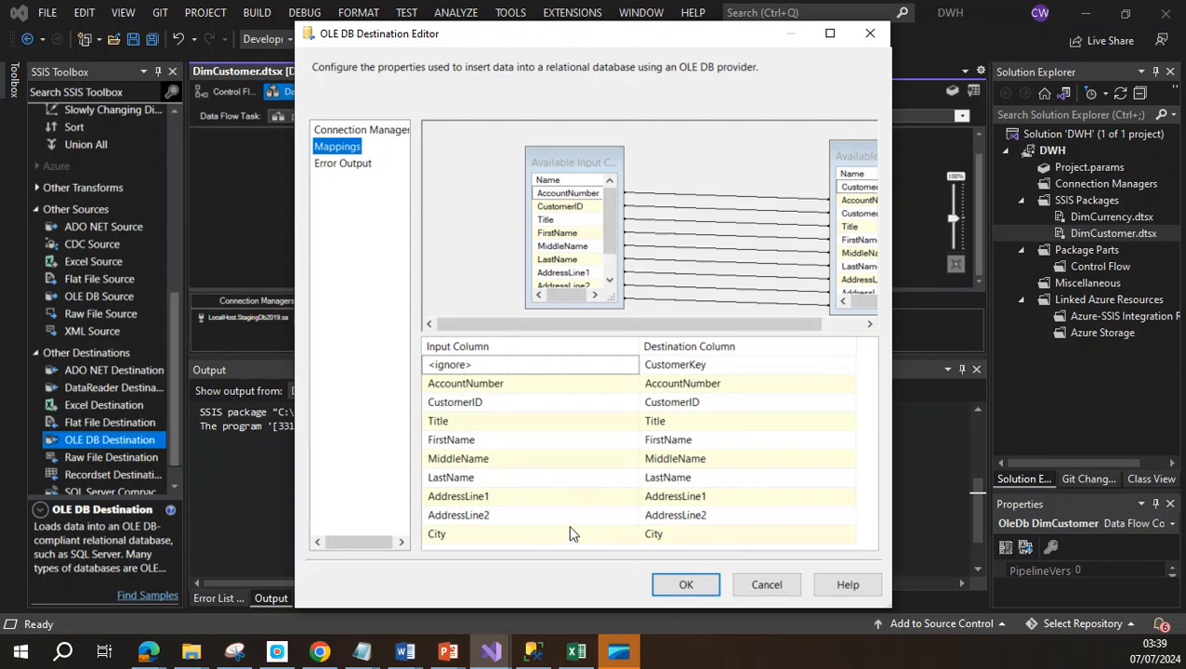
pyautogui.click(686, 584)
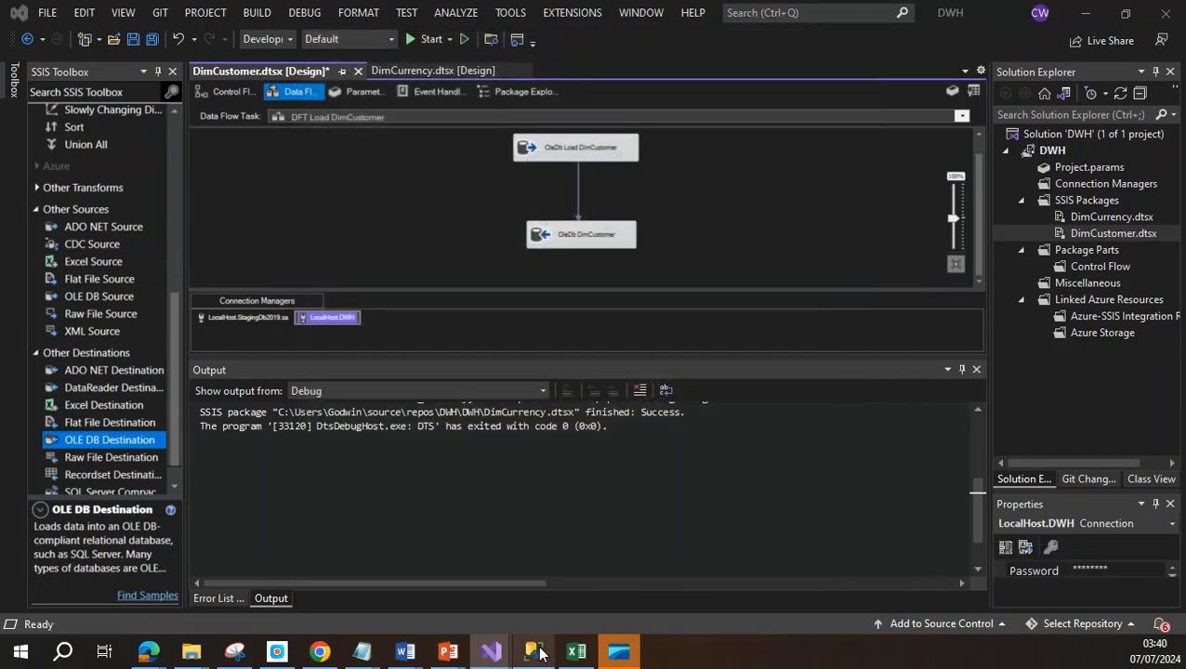
# Switch to SQL Server Management Studio, refresh the DWH database and delete its dbo.OleDb DimCustomer table
pyautogui.hotkey('alt', 'Tab')
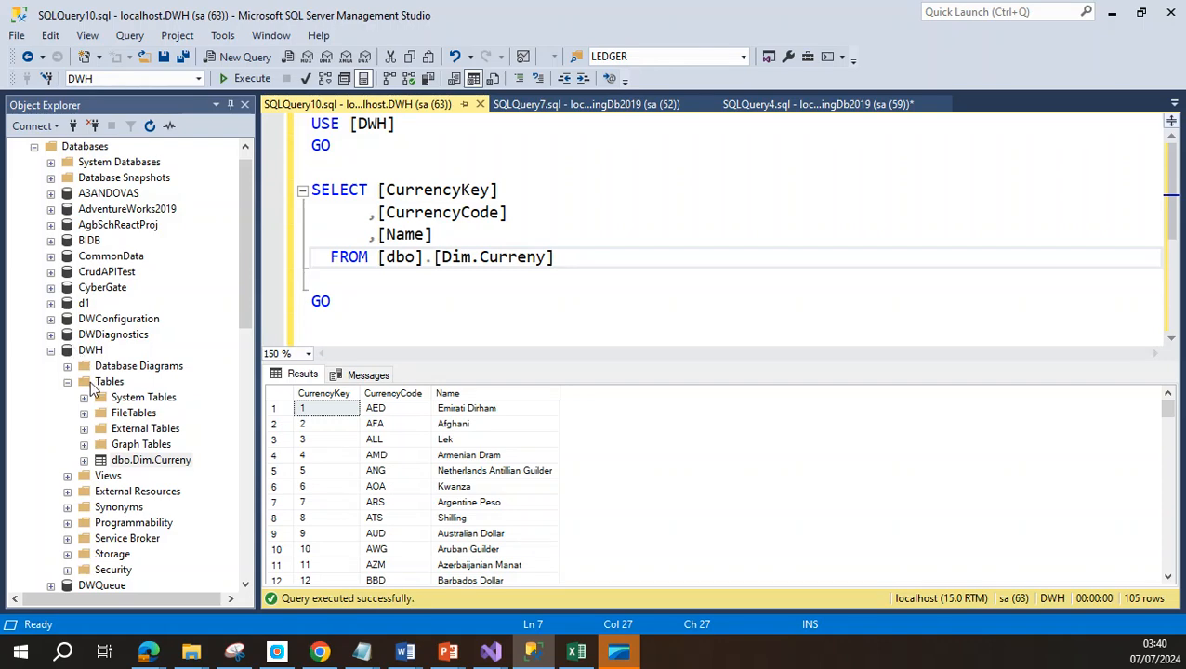
pyautogui.rightClick(83, 351)
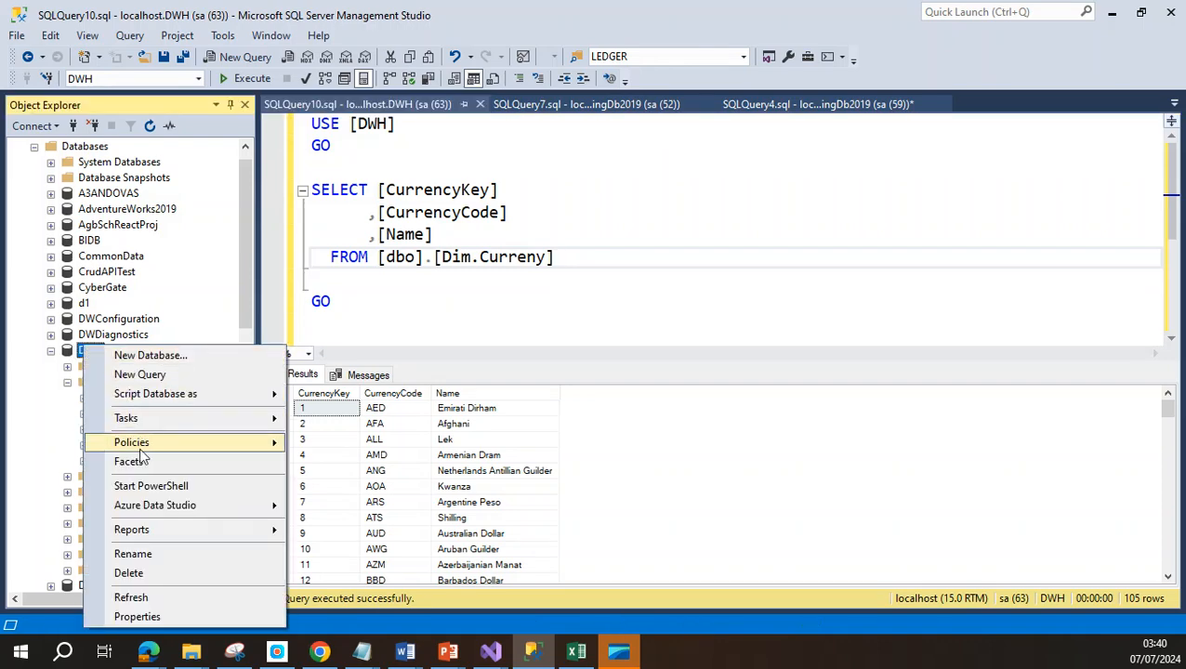
pyautogui.click(144, 597)
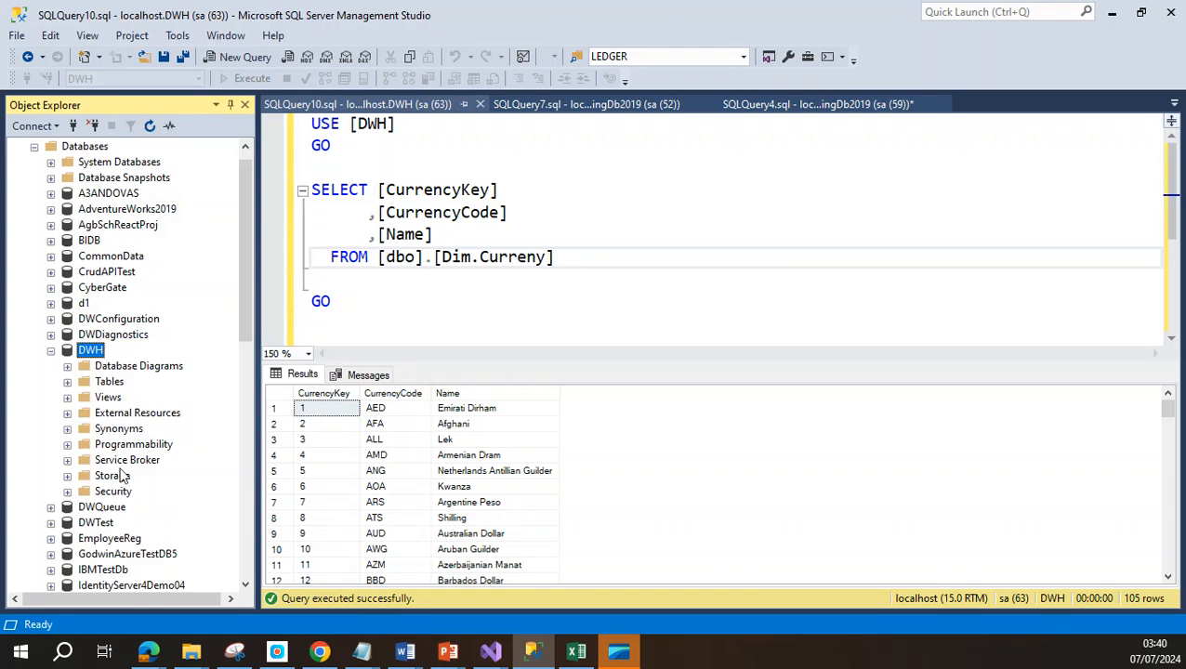
pyautogui.click(67, 397)
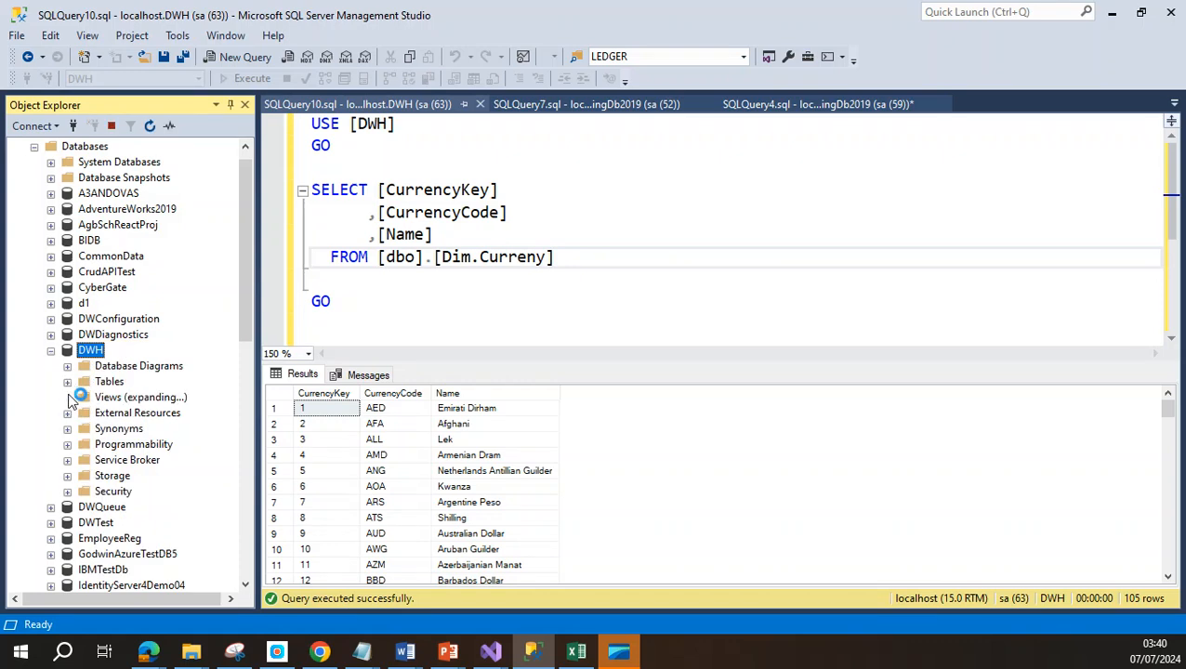
pyautogui.click(68, 382)
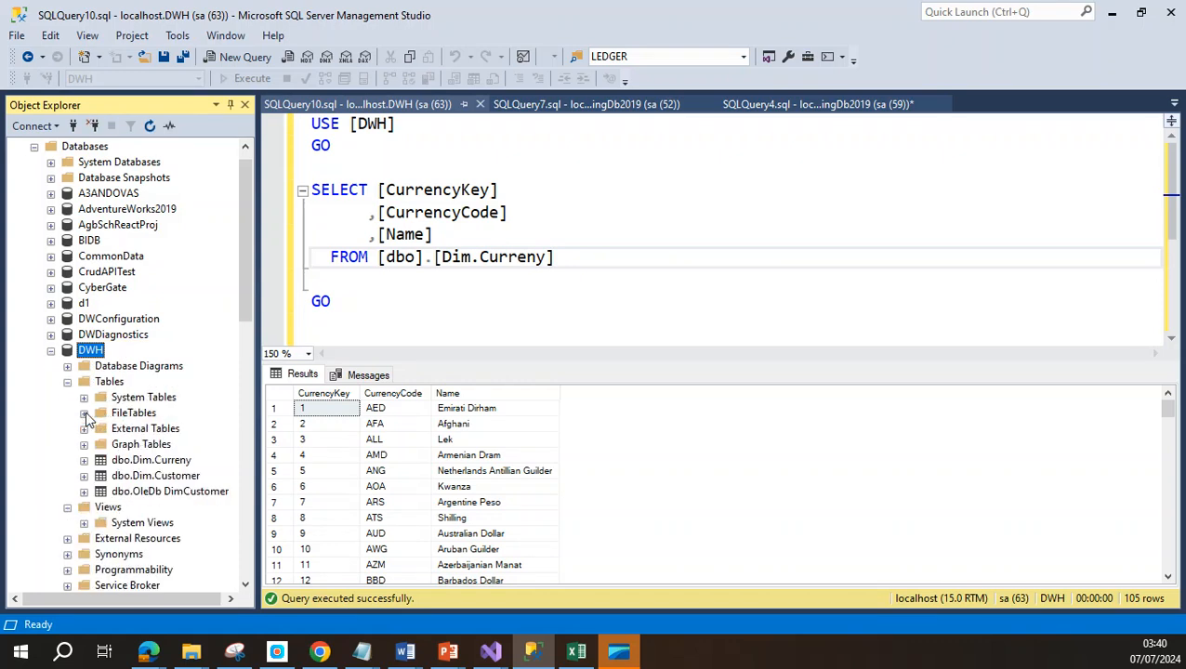
pyautogui.rightClick(174, 491)
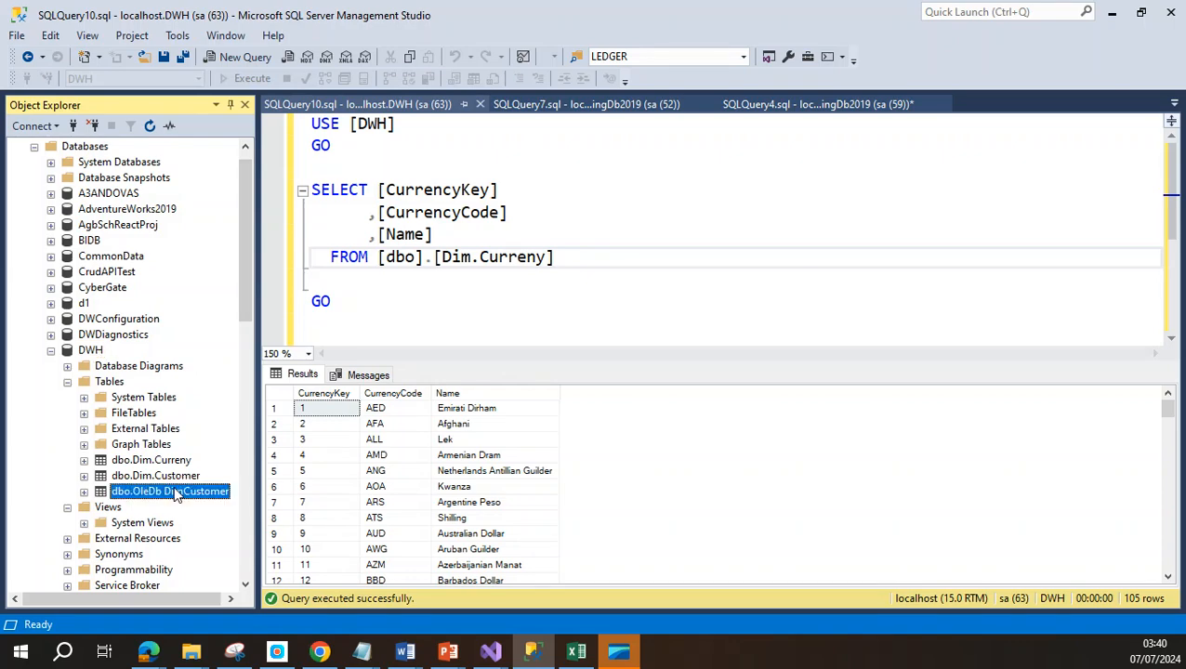
pyautogui.click(233, 578)
pyautogui.click(781, 583)
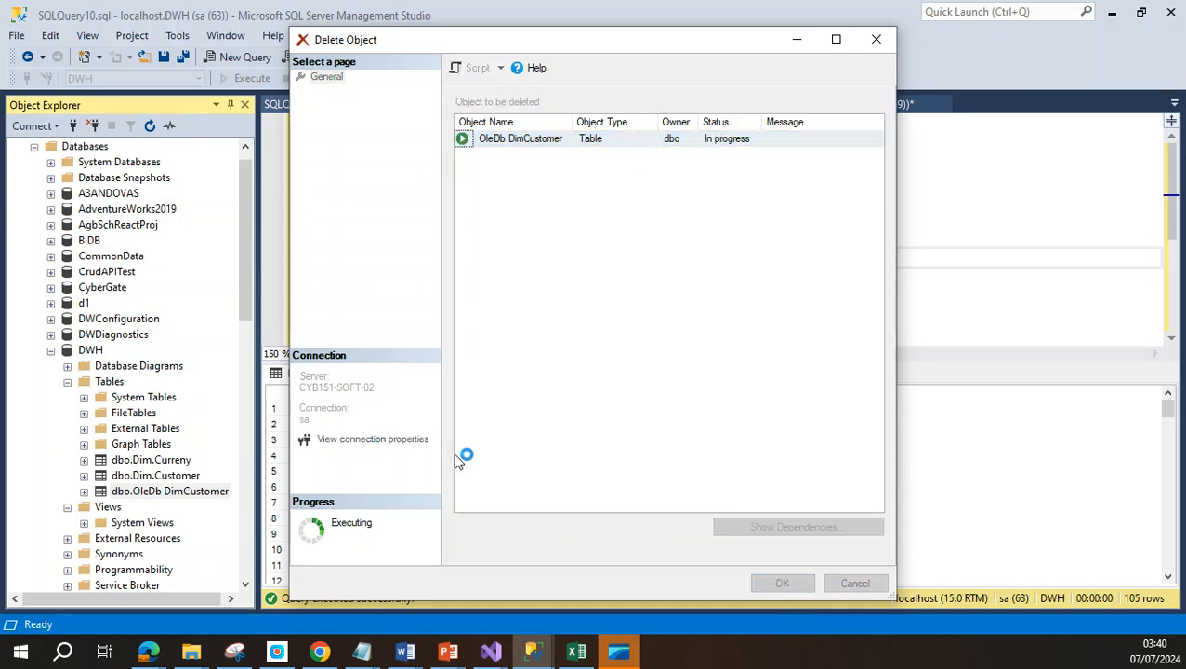
# Make CustomerKey an identity column in the design of the dbo.Dim.Customer table, then save and close the design
pyautogui.rightClick(139, 484)
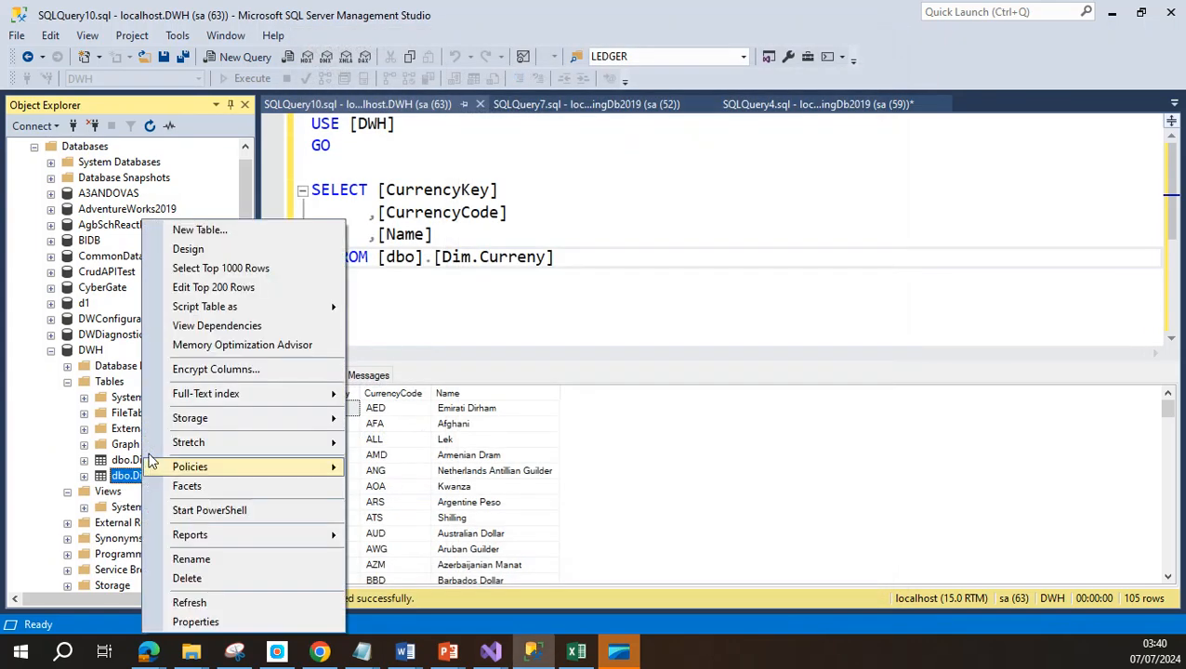
pyautogui.click(199, 264)
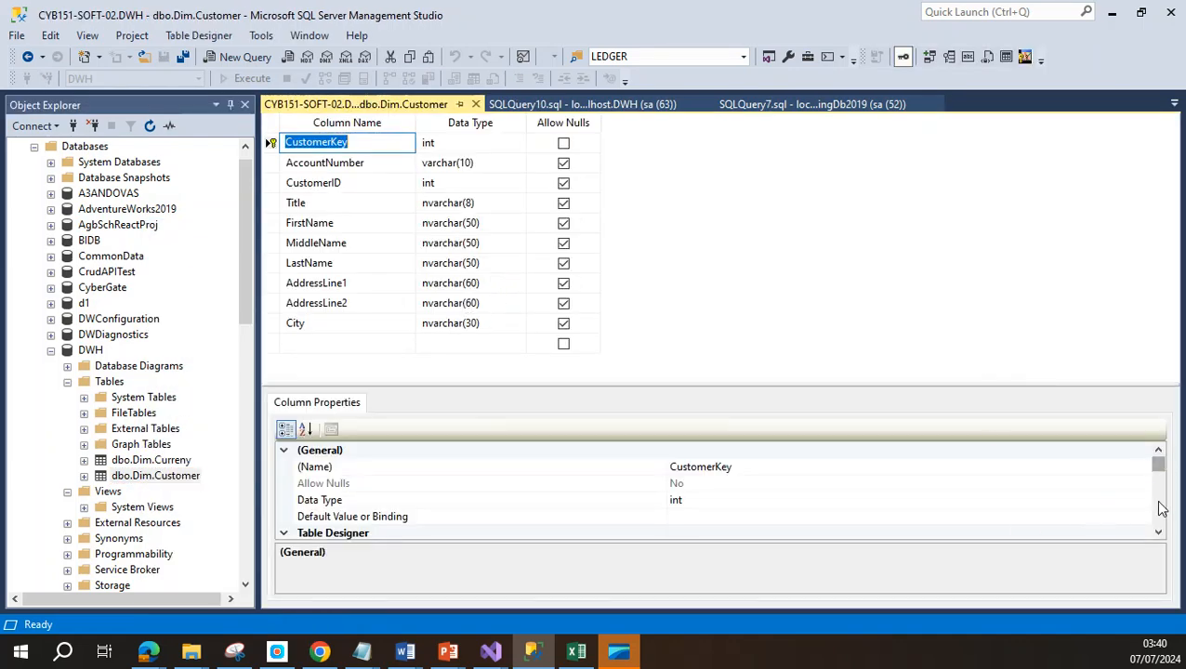
pyautogui.click(1158, 536)
pyautogui.click(1158, 536)
pyautogui.click(1157, 536)
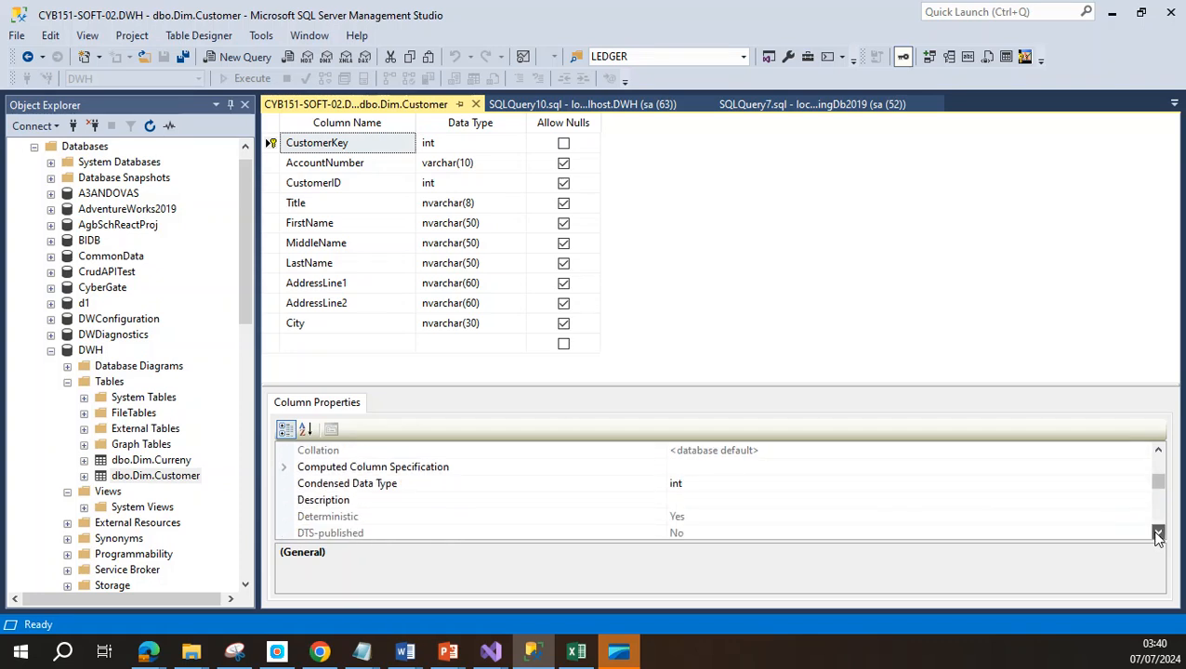
pyautogui.click(1158, 536)
pyautogui.click(1158, 536)
pyautogui.click(283, 500)
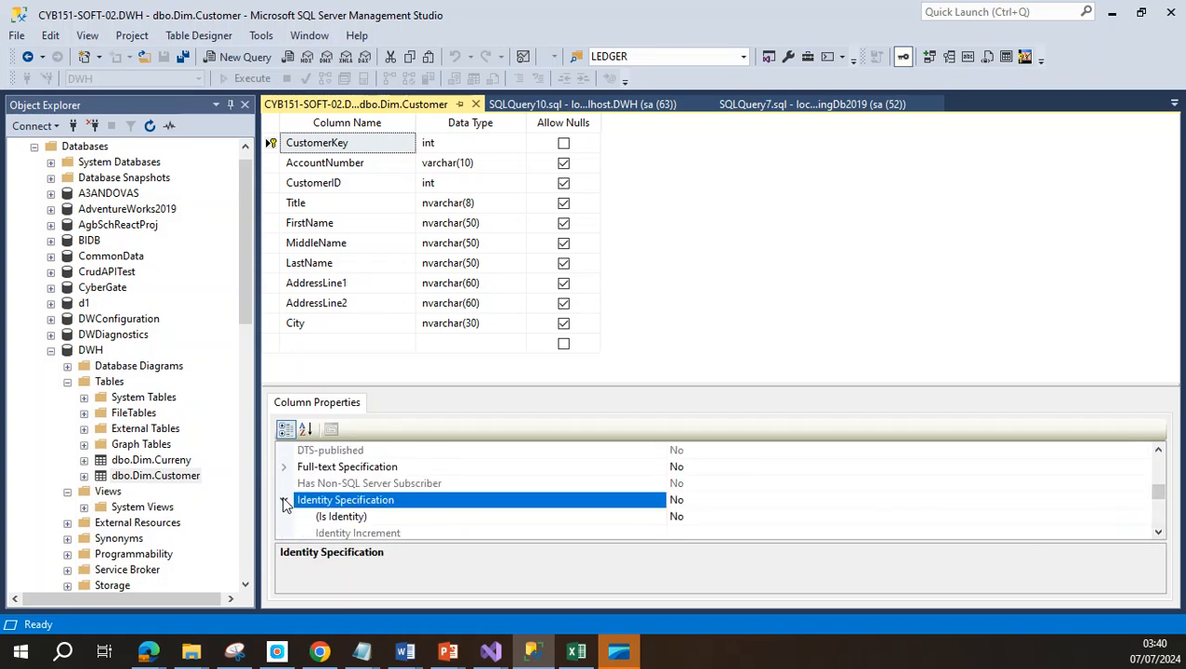
pyautogui.click(815, 516)
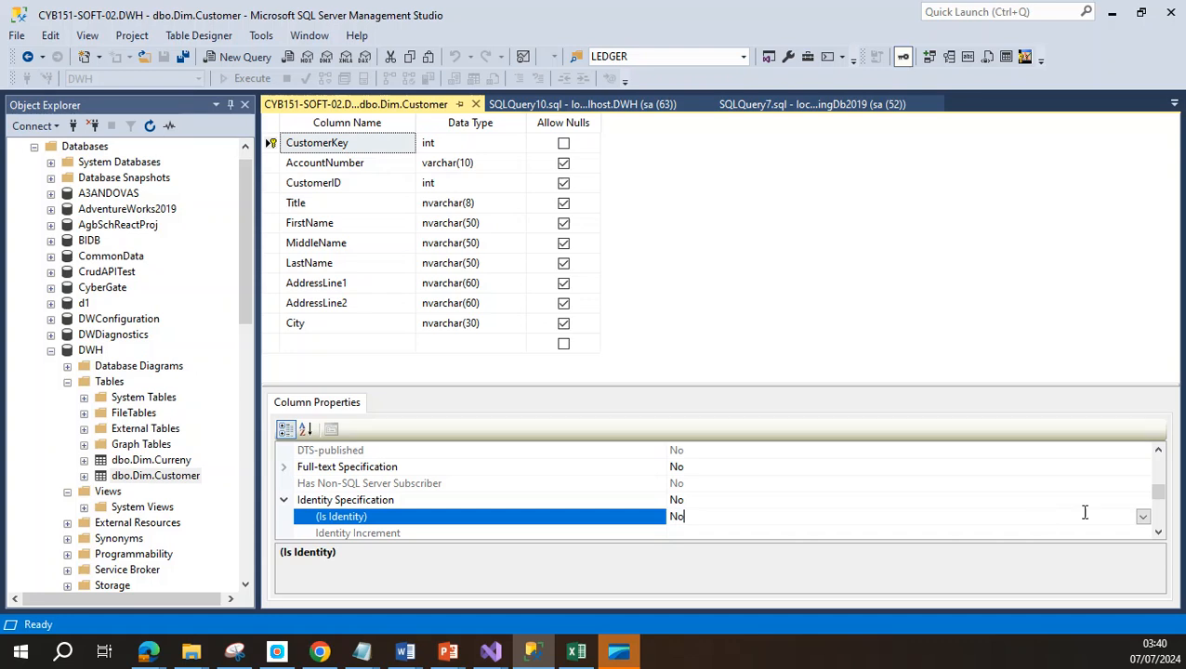
pyautogui.click(1142, 518)
pyautogui.click(860, 535)
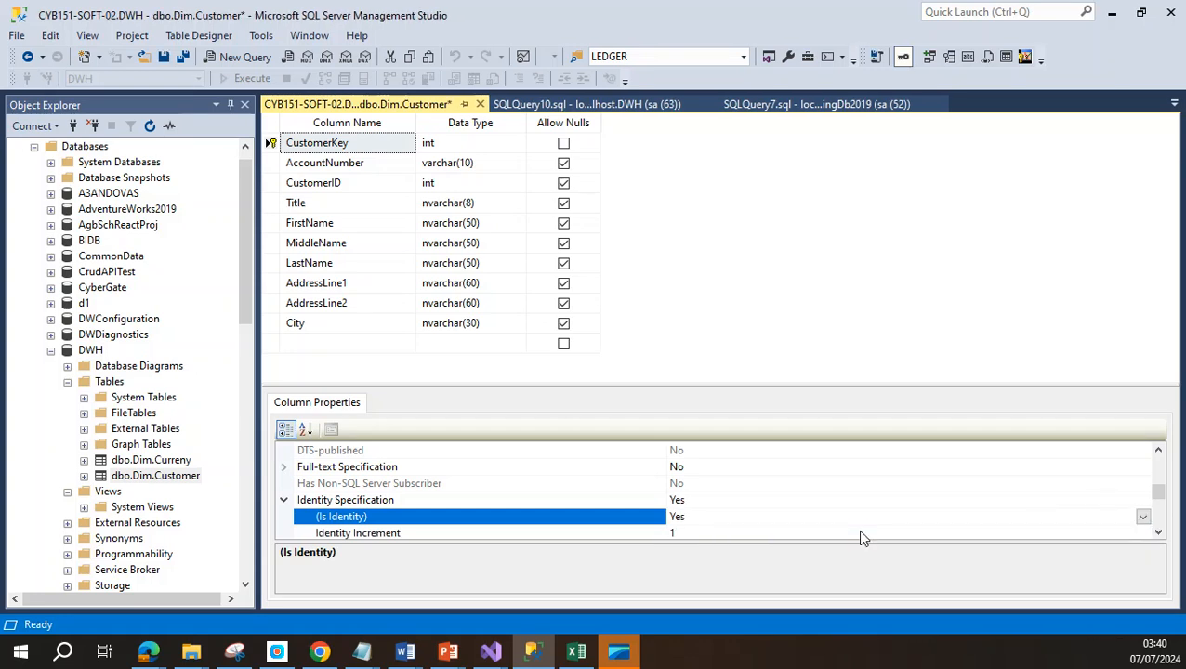
pyautogui.click(164, 57)
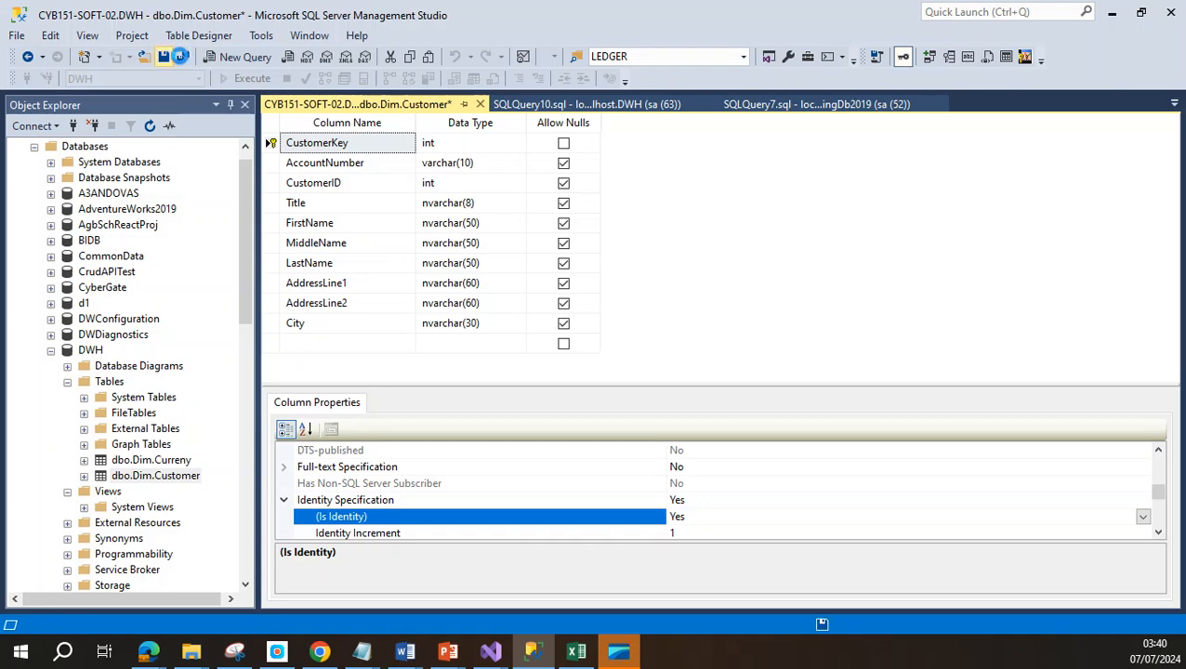
pyautogui.click(474, 105)
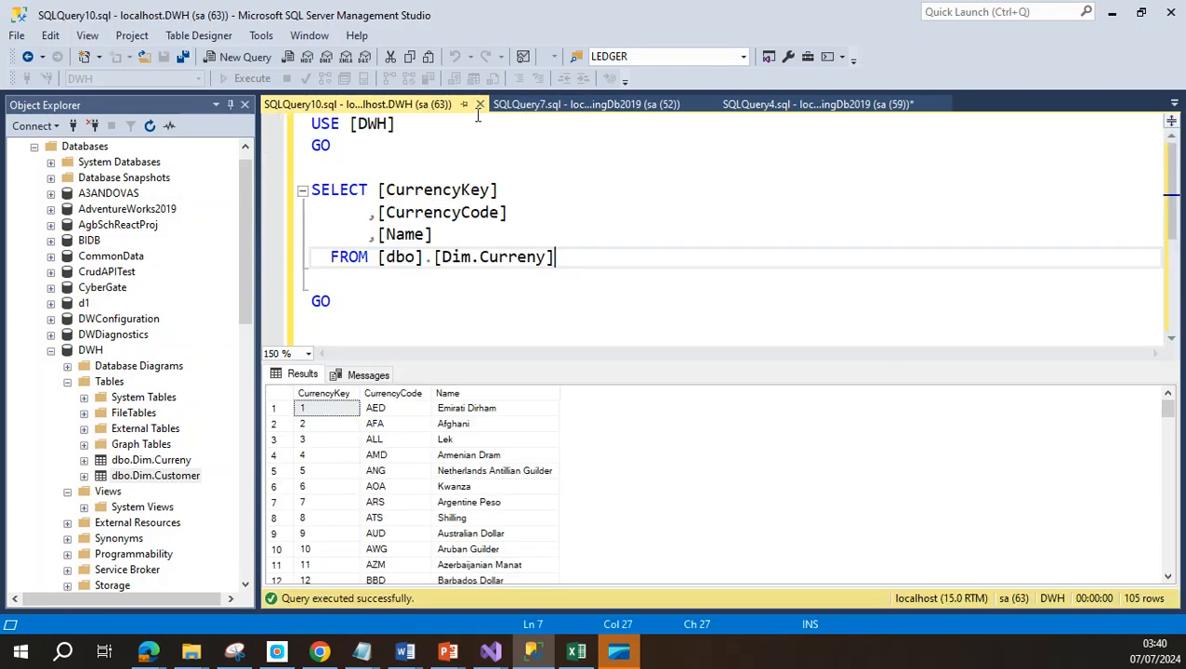
# Script the dbo.Dim.Customer table as a SELECT in a new query window and execute it against DWH
pyautogui.click(1111, 12)
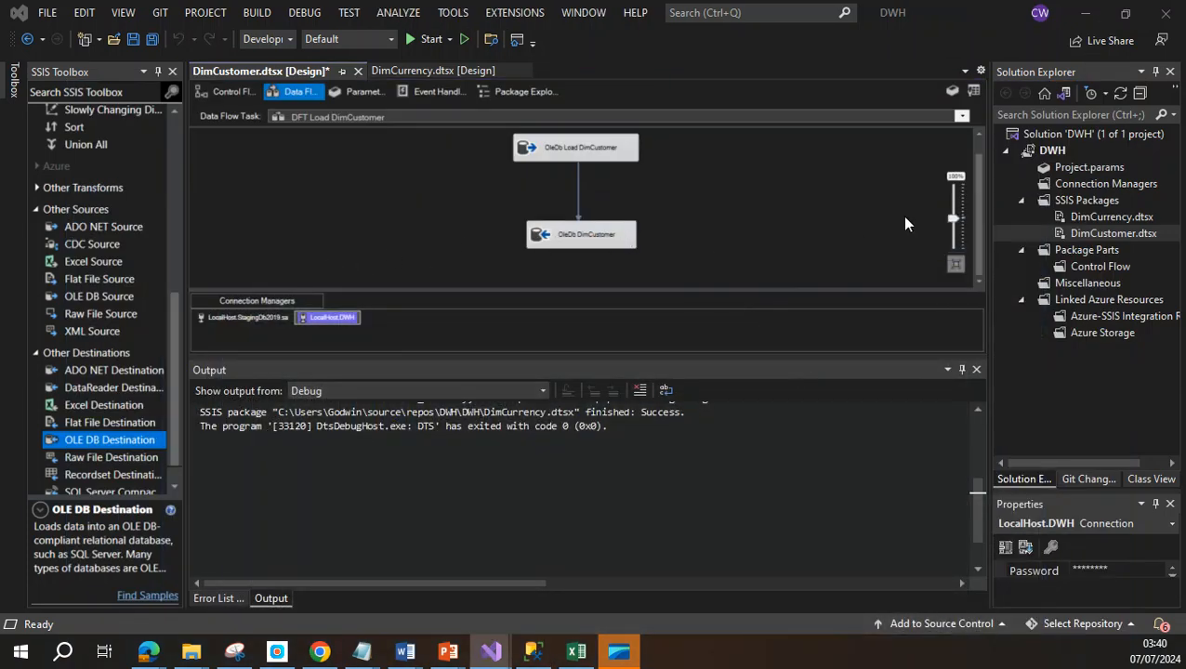
pyautogui.click(534, 651)
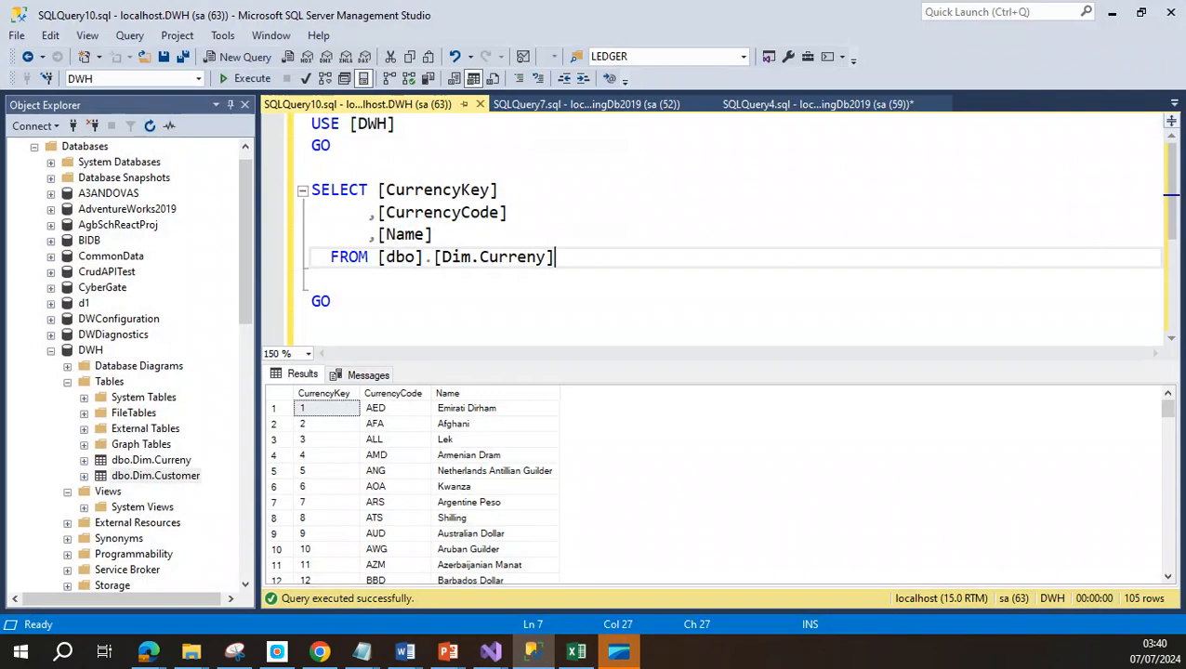
pyautogui.rightClick(164, 477)
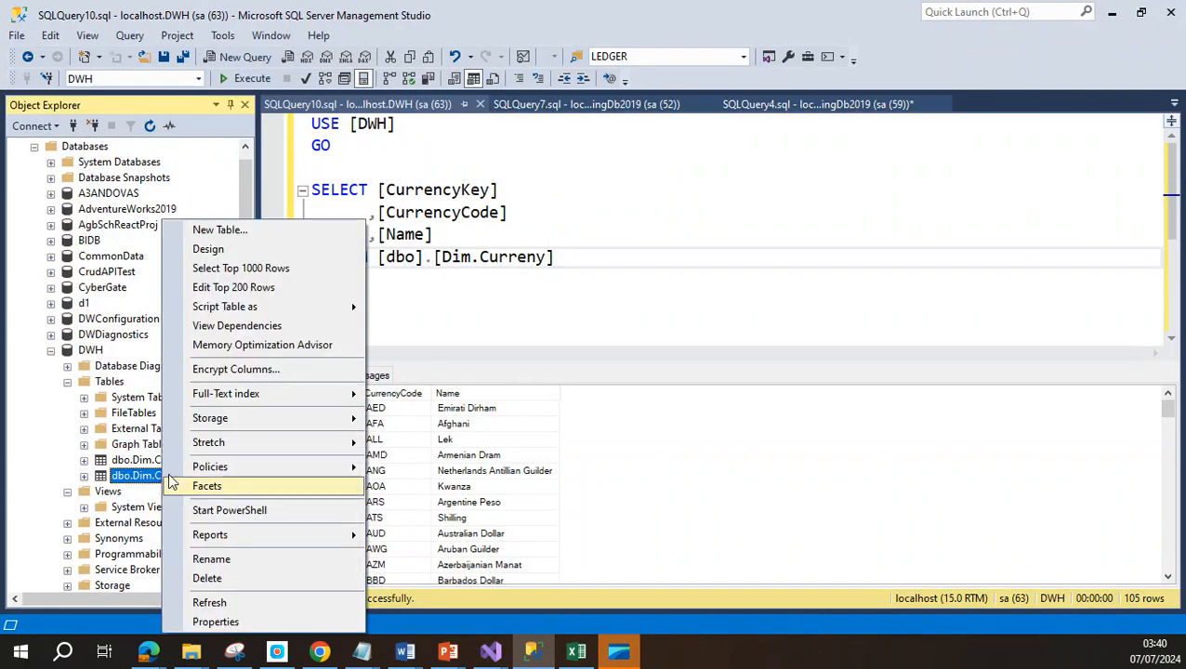
pyautogui.moveTo(296, 311)
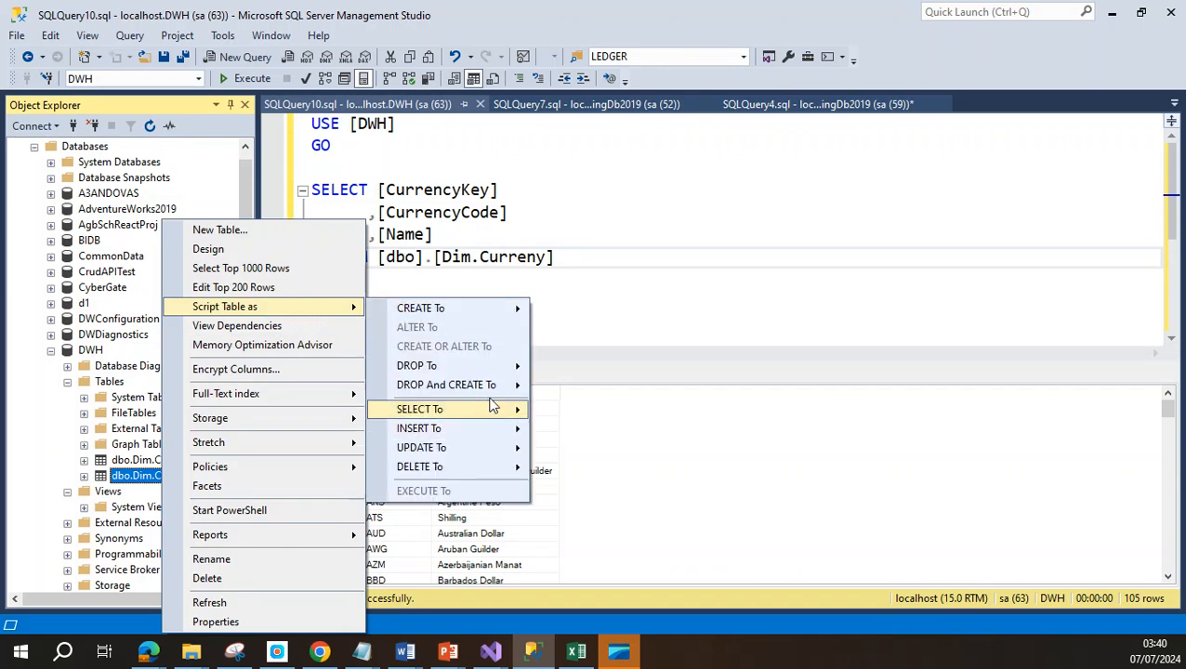
pyautogui.moveTo(491, 411)
pyautogui.click(551, 412)
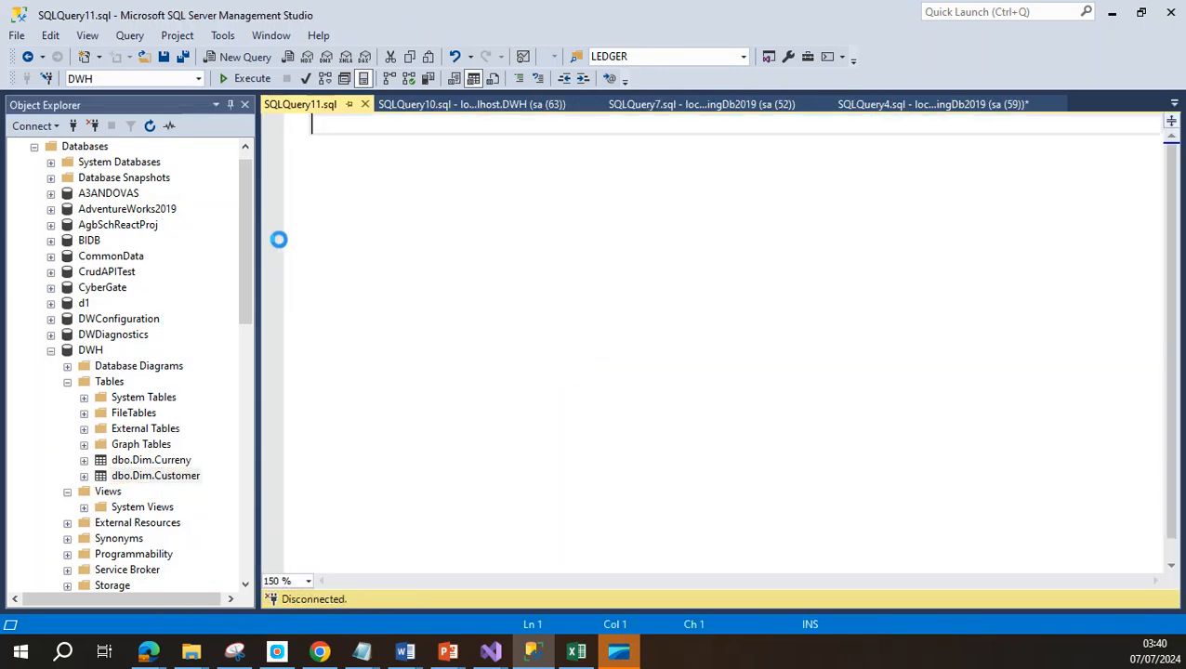
pyautogui.click(251, 79)
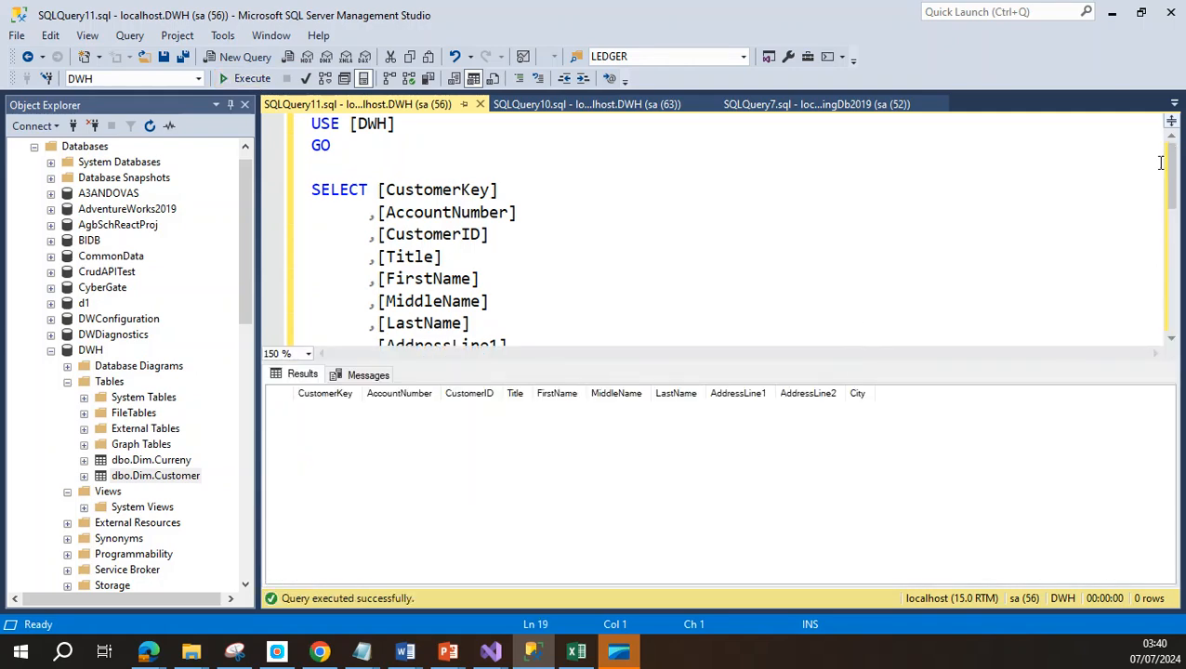
# Execute the DimCustomer.dtsx package in Visual Studio, and rerun the Dim.Customer query in SQL Server Management Studio to check the load
pyautogui.click(1113, 15)
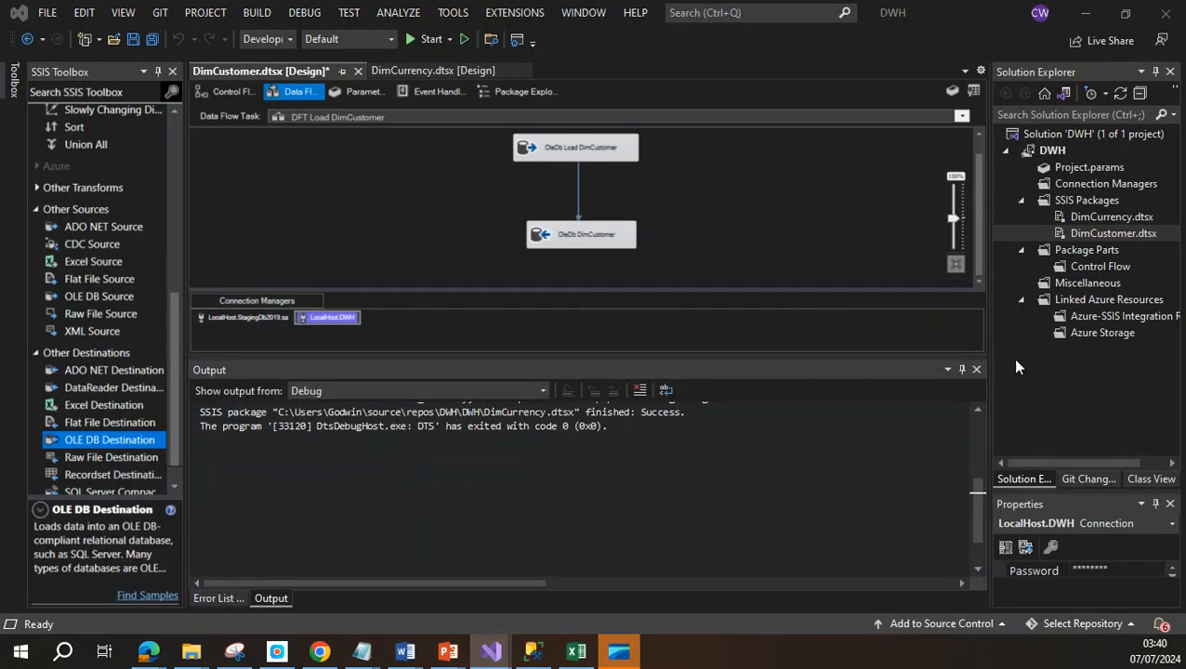
pyautogui.rightClick(1089, 234)
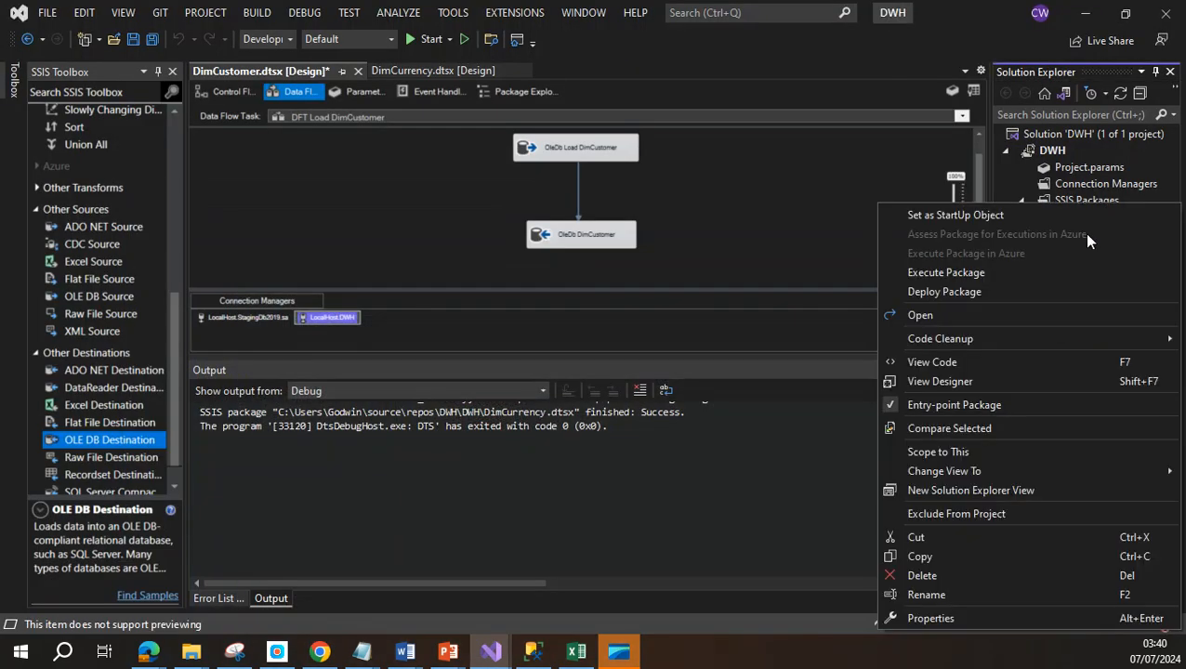
pyautogui.click(978, 270)
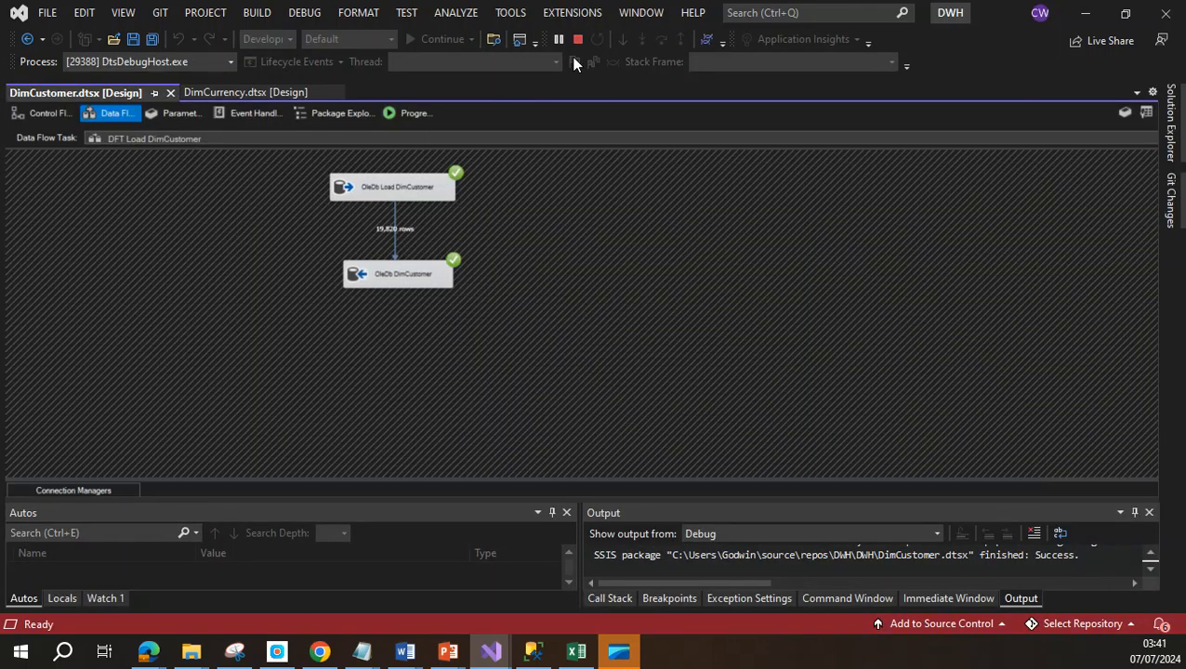
pyautogui.click(533, 650)
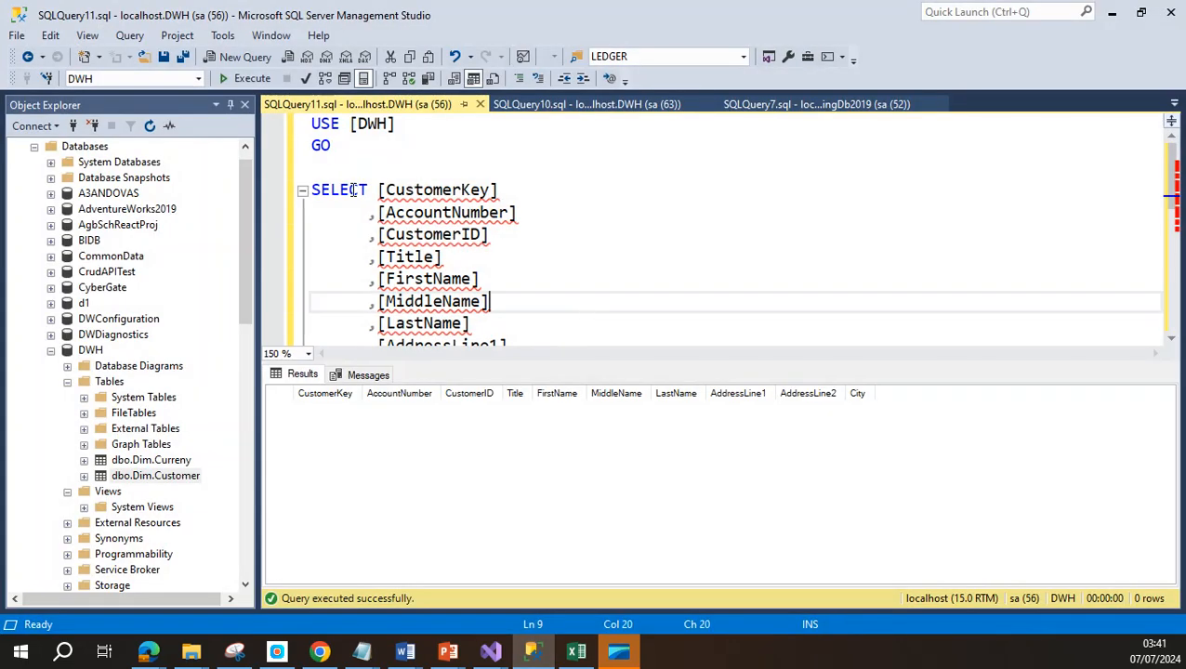
pyautogui.click(247, 78)
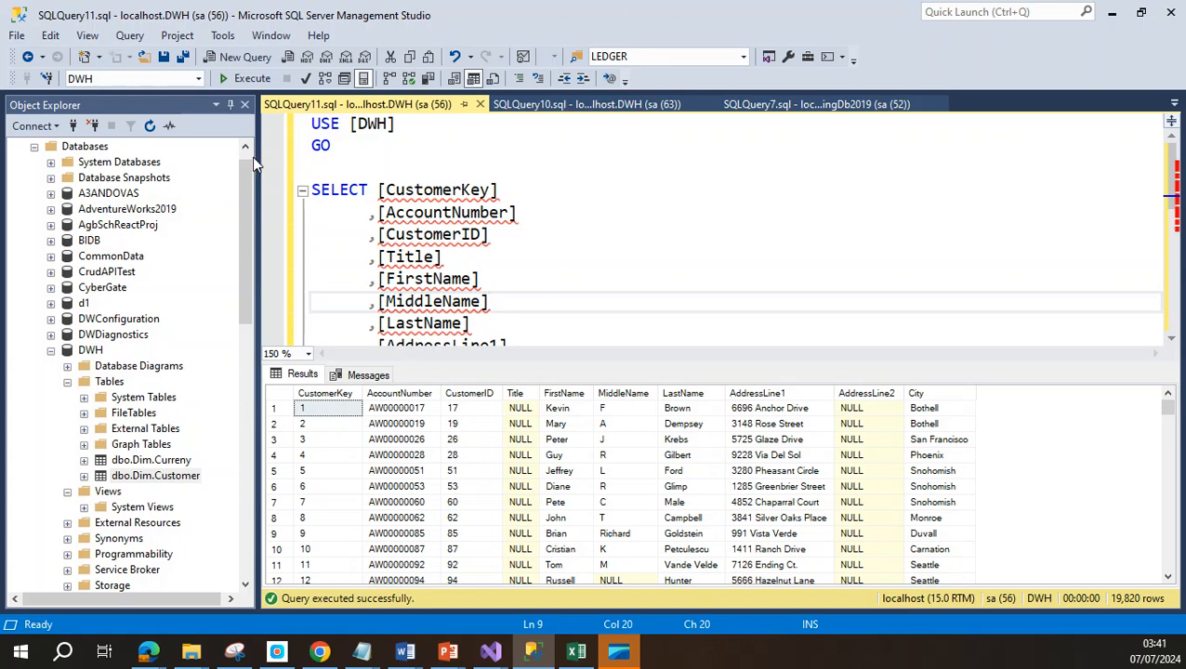
# Expand the views of the StagingDb2019 database and look over its SrcProductView and SrcSalesFactView source views
pyautogui.moveTo(246, 280); pyautogui.dragTo(249, 475)
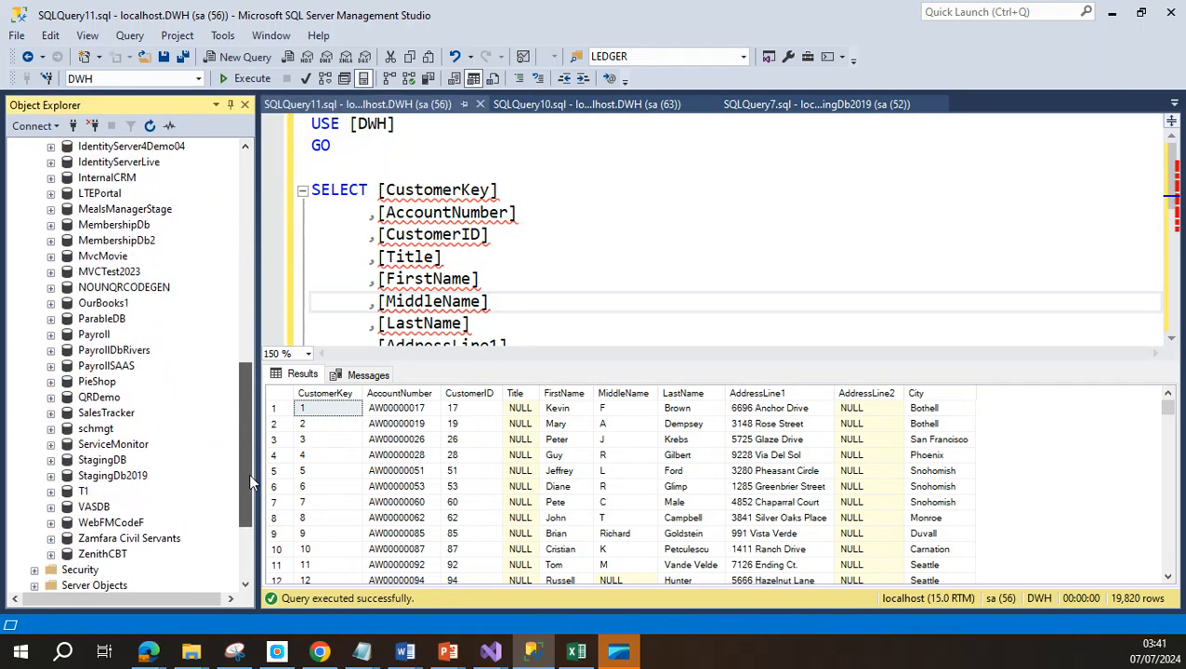
pyautogui.click(51, 475)
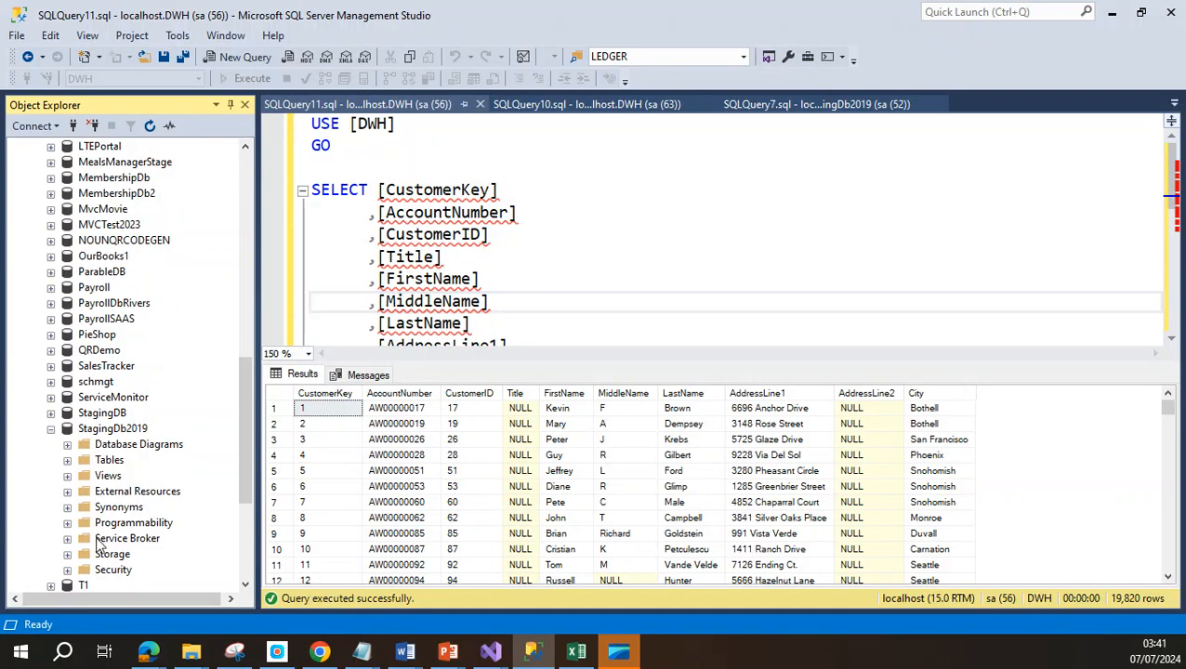
pyautogui.click(67, 474)
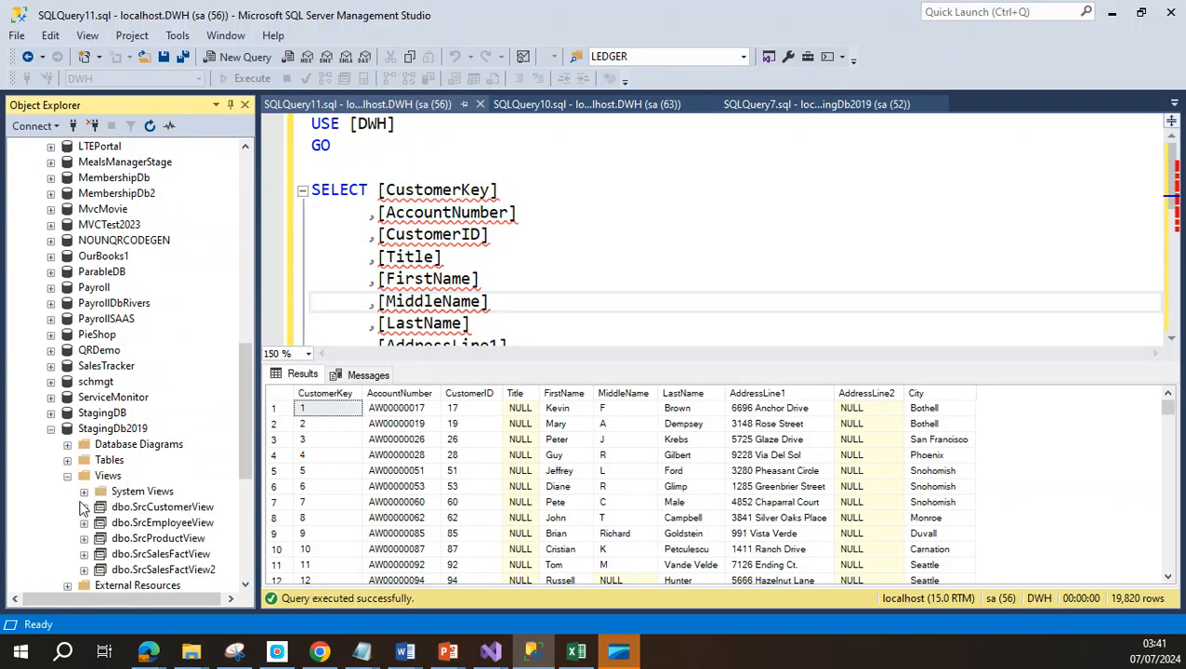
pyautogui.click(194, 539)
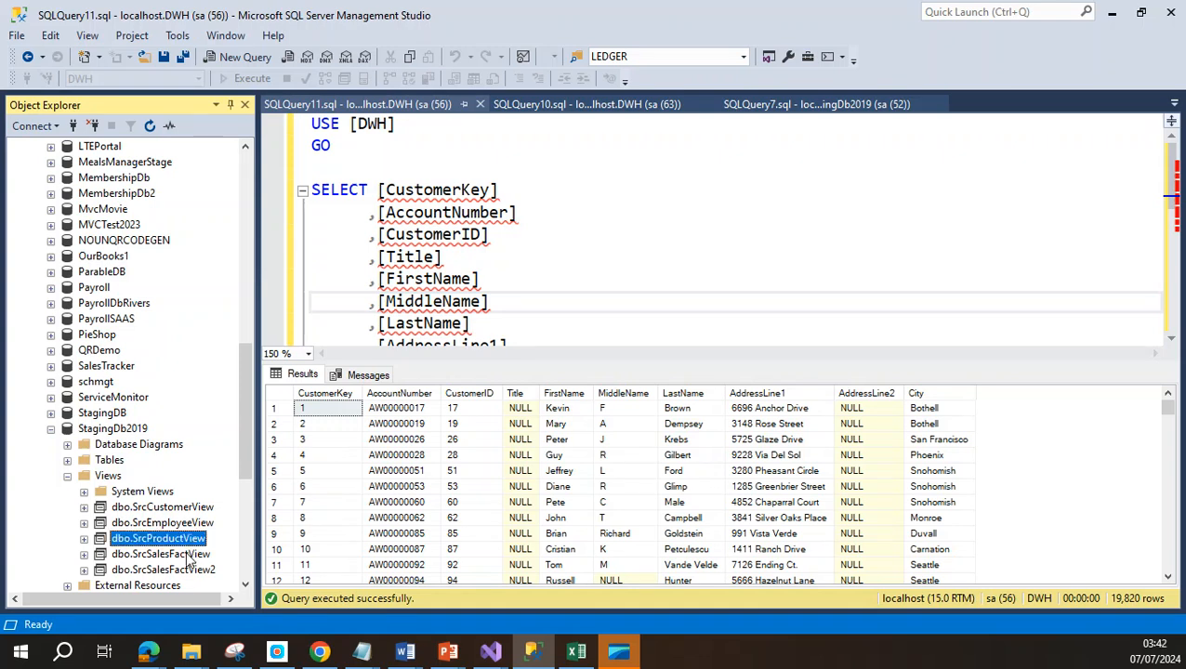
pyautogui.click(187, 555)
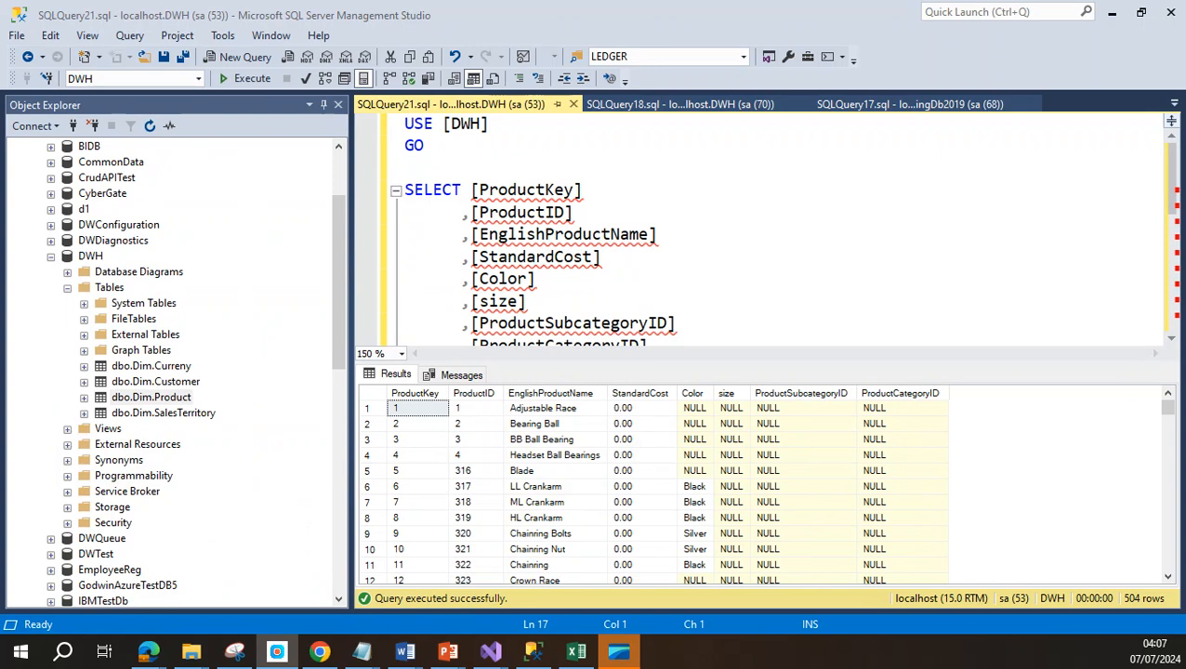
# Switch to Visual Studio, open DimSalesTerritory.dtsx and review which staging table its OLE DB source reads, leaving the settings unchanged
pyautogui.hotkey('alt', 'Tab')
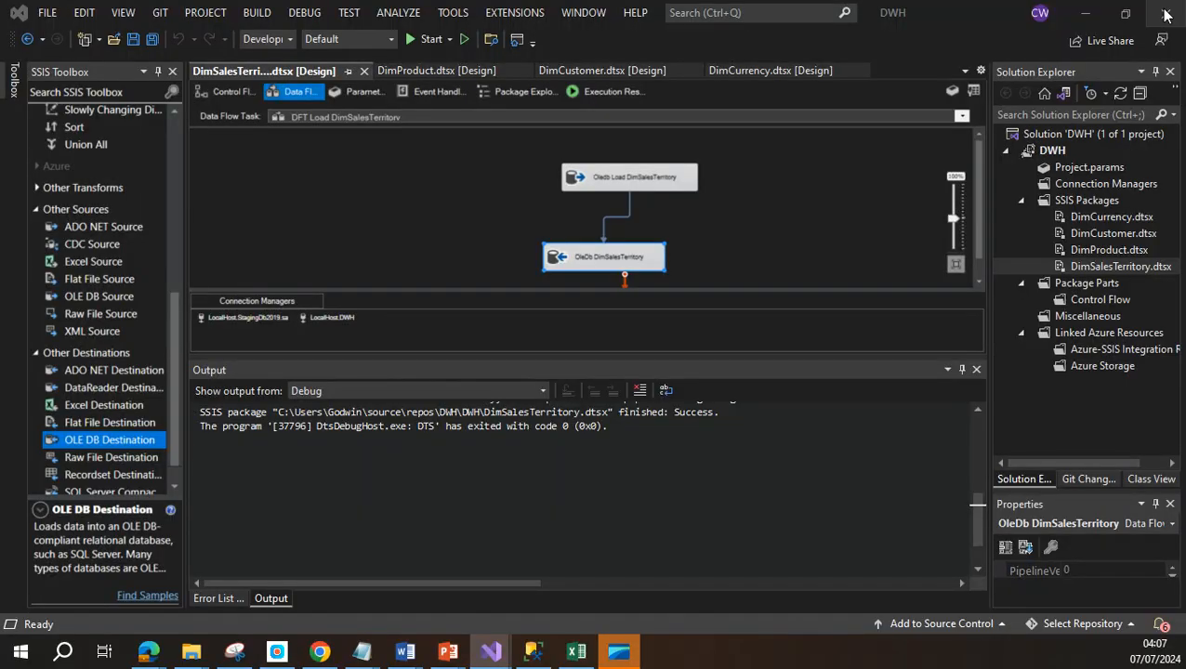
pyautogui.click(1109, 246)
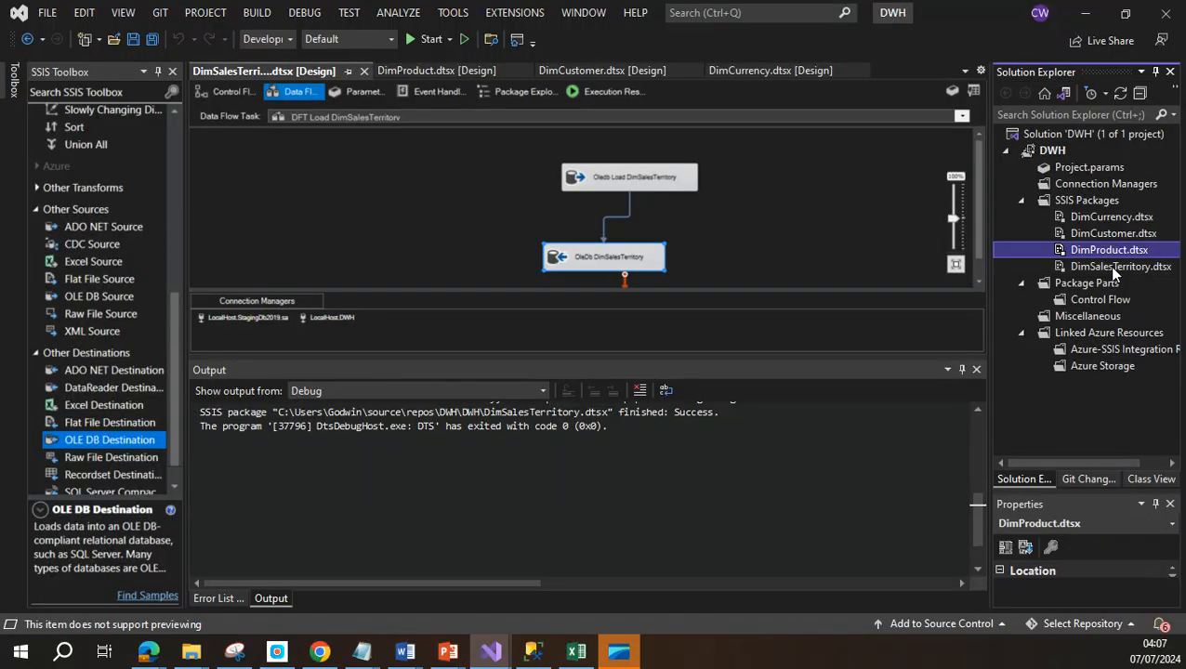
pyautogui.click(1119, 266)
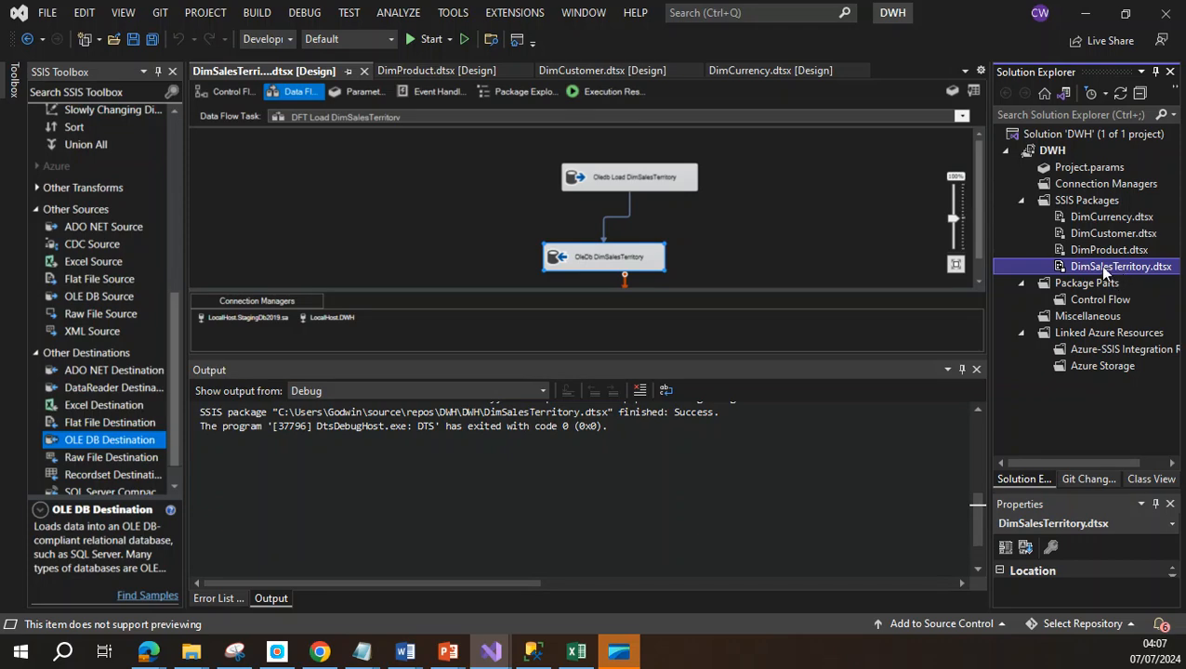
pyautogui.doubleClick(1101, 268)
pyautogui.doubleClick(671, 180)
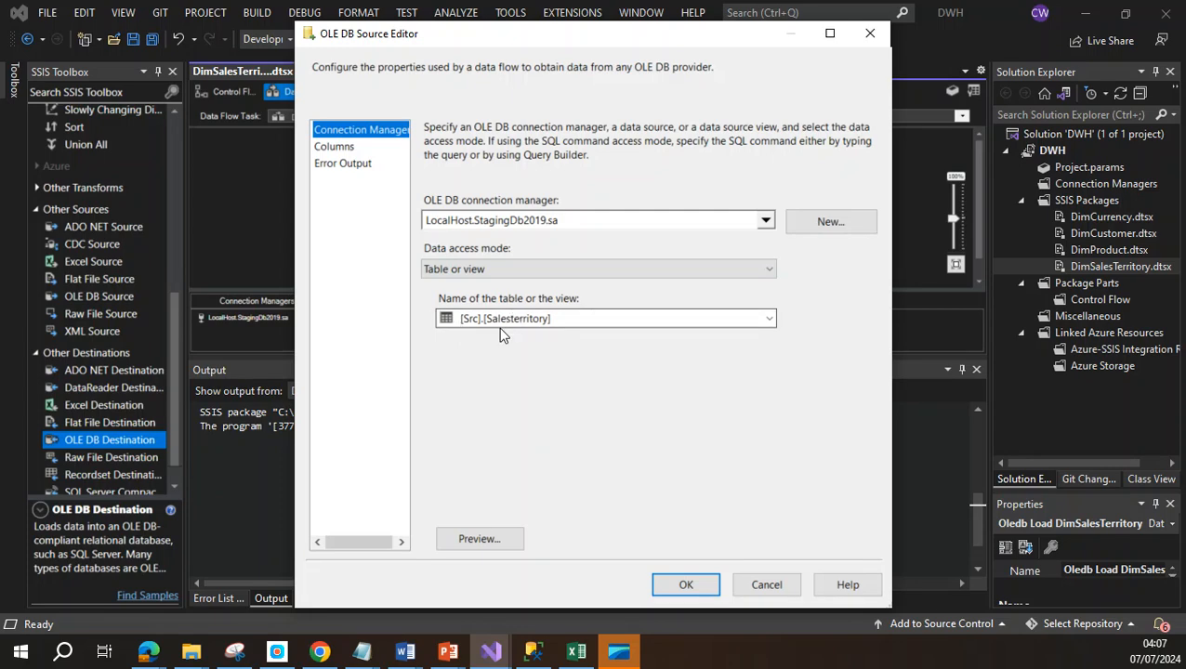
pyautogui.click(758, 583)
# Review the target table and column mappings of the OleDb DimSalesTerritory destination, and accept the editor
pyautogui.doubleClick(624, 262)
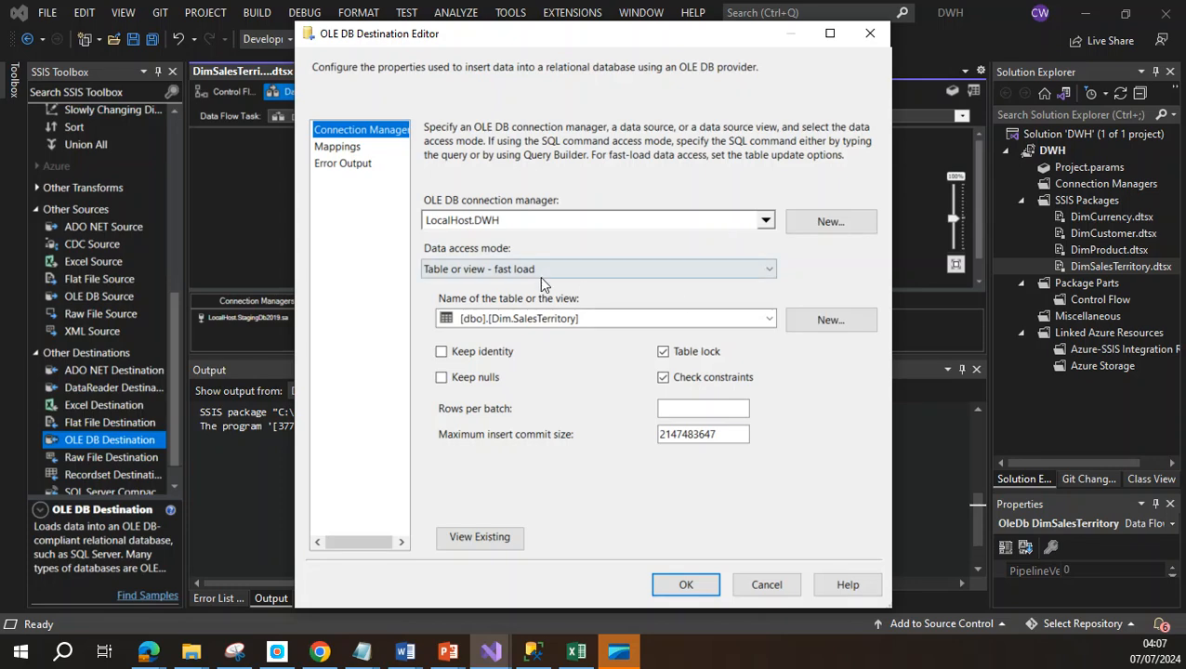
pyautogui.click(336, 153)
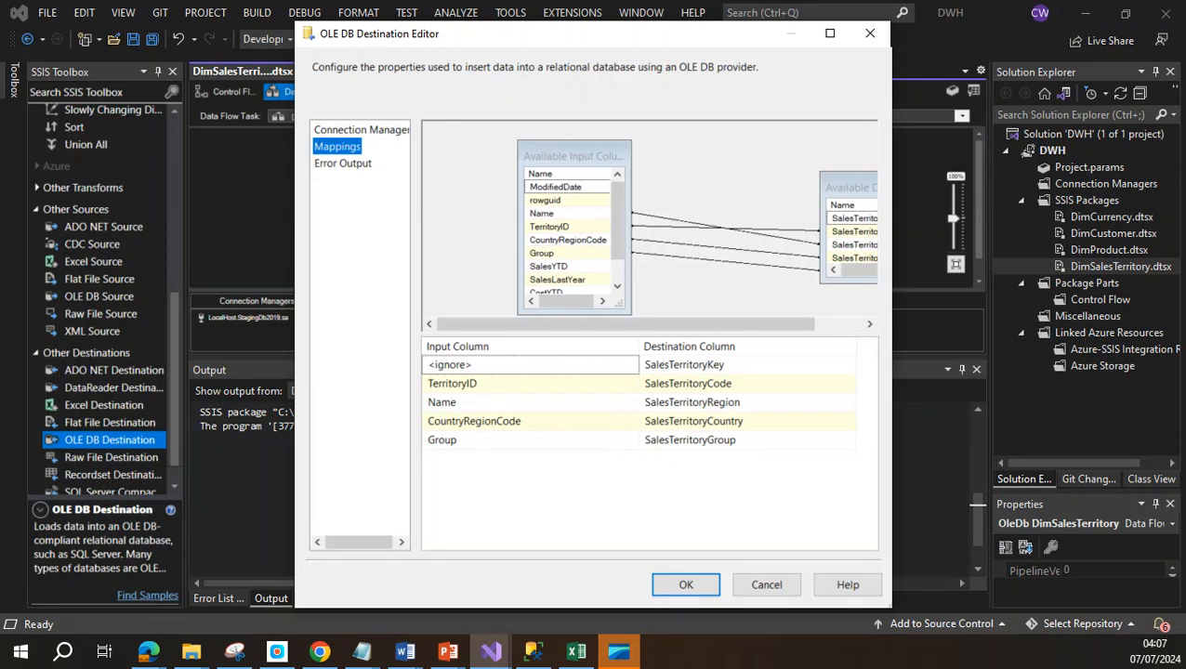
pyautogui.click(685, 584)
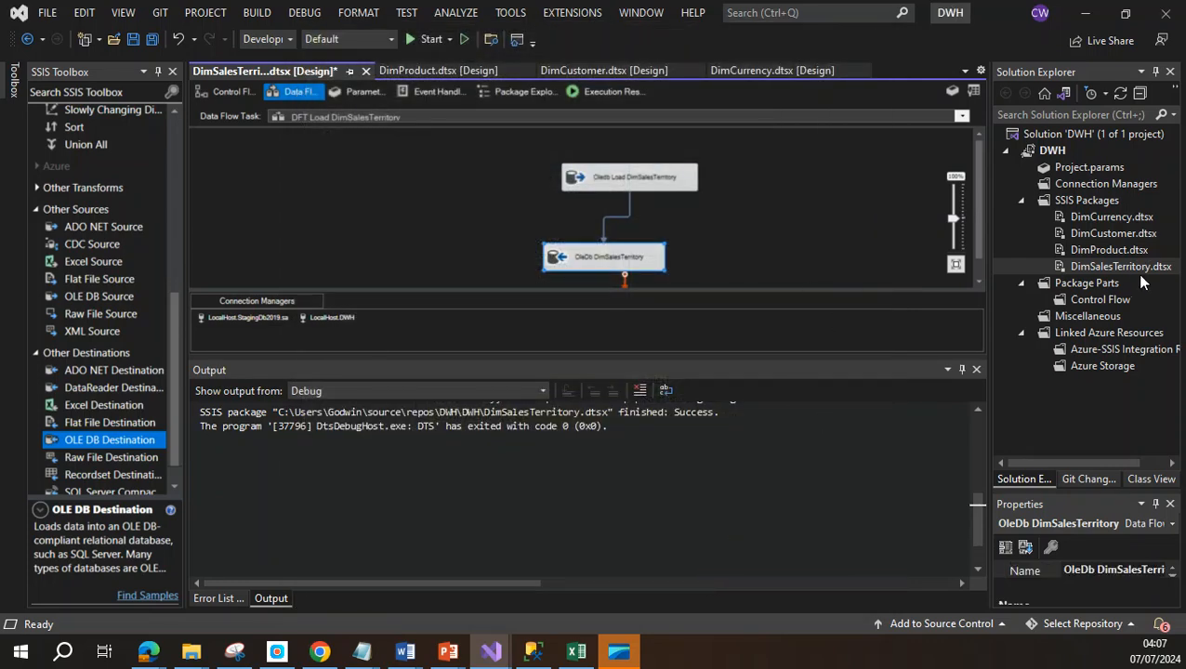
# Open DimProduct.dtsx and review the source view and the target table set in its OLE DB source and destination
pyautogui.doubleClick(1111, 251)
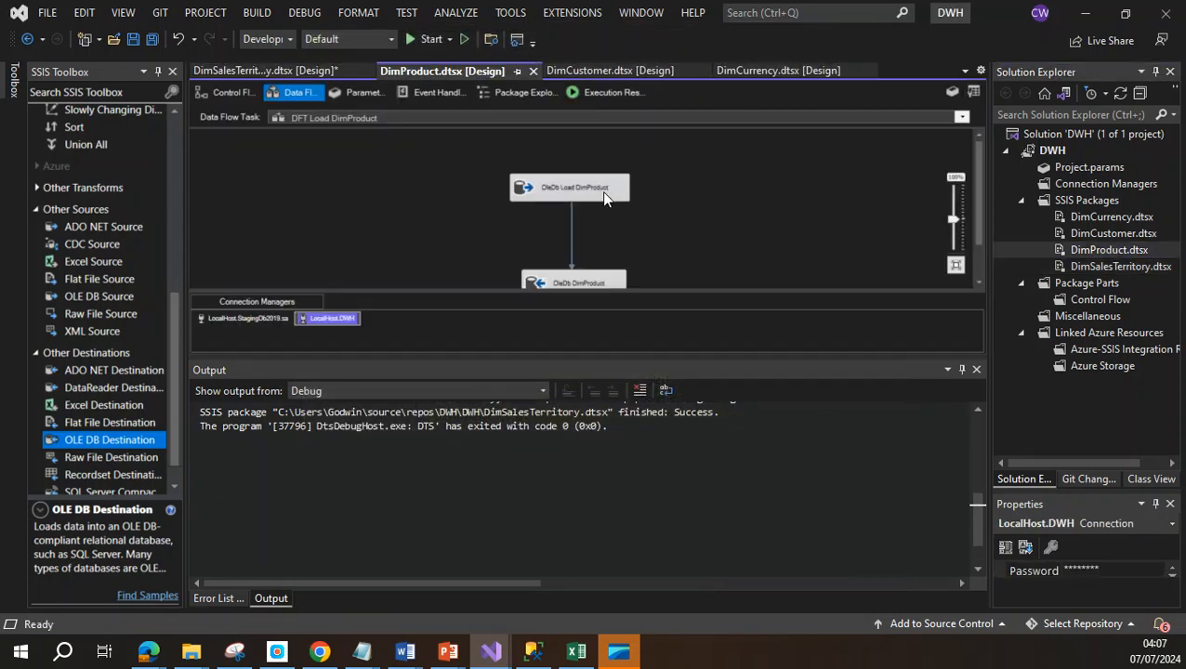
pyautogui.doubleClick(602, 189)
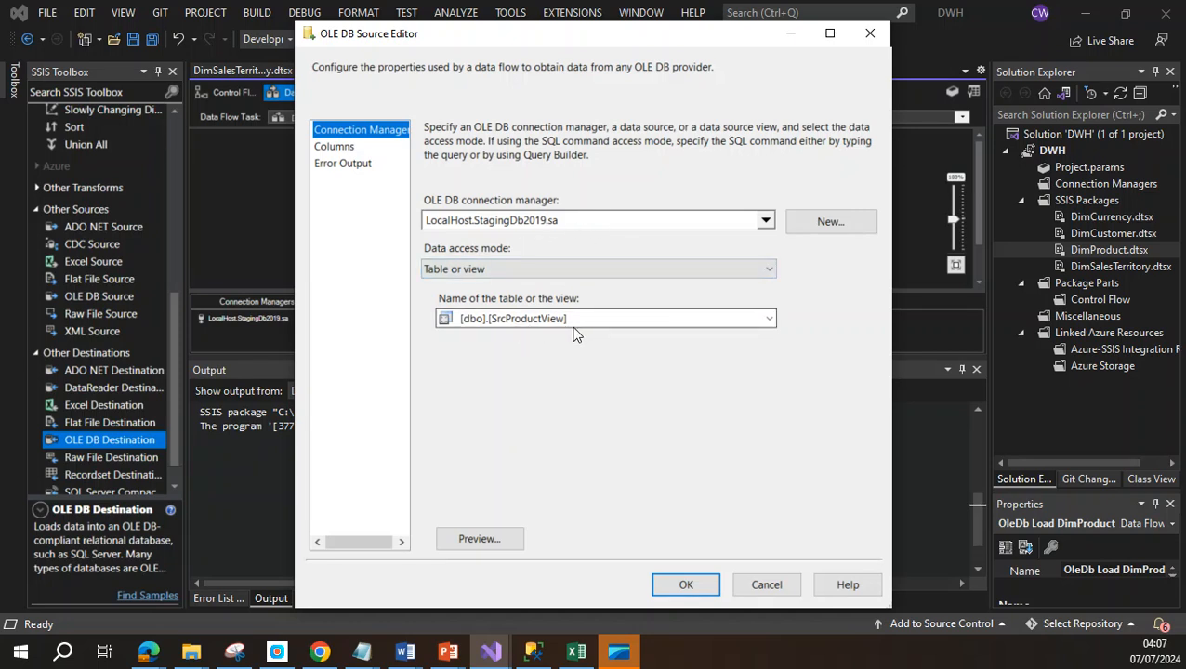
pyautogui.click(762, 582)
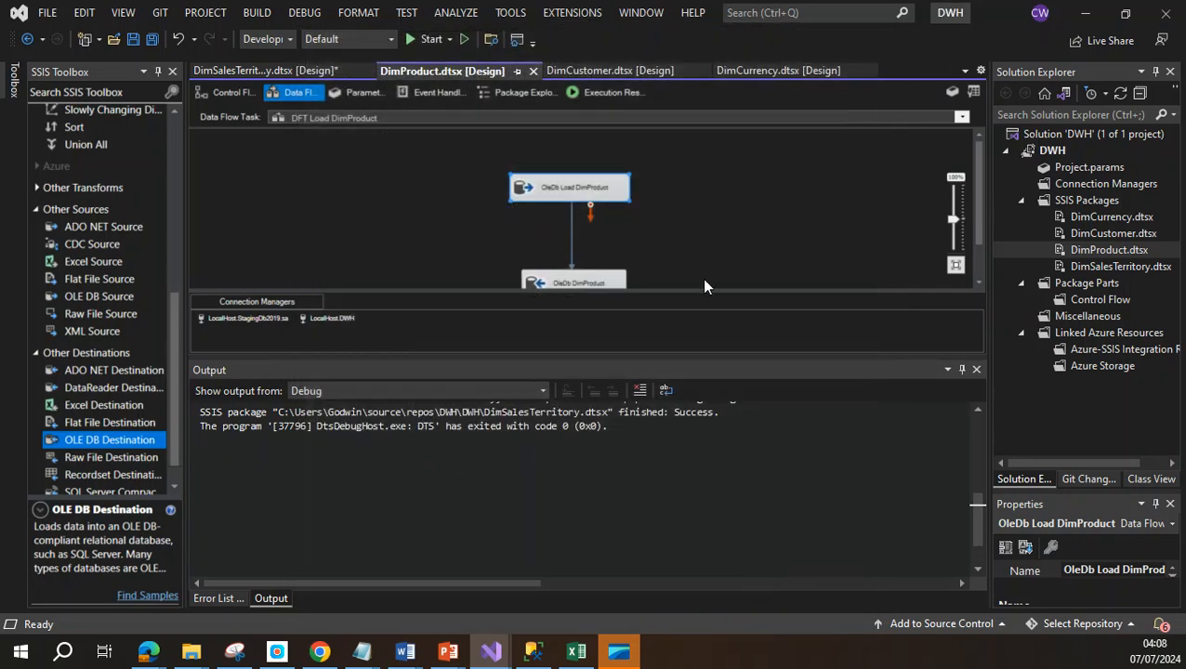
pyautogui.doubleClick(595, 274)
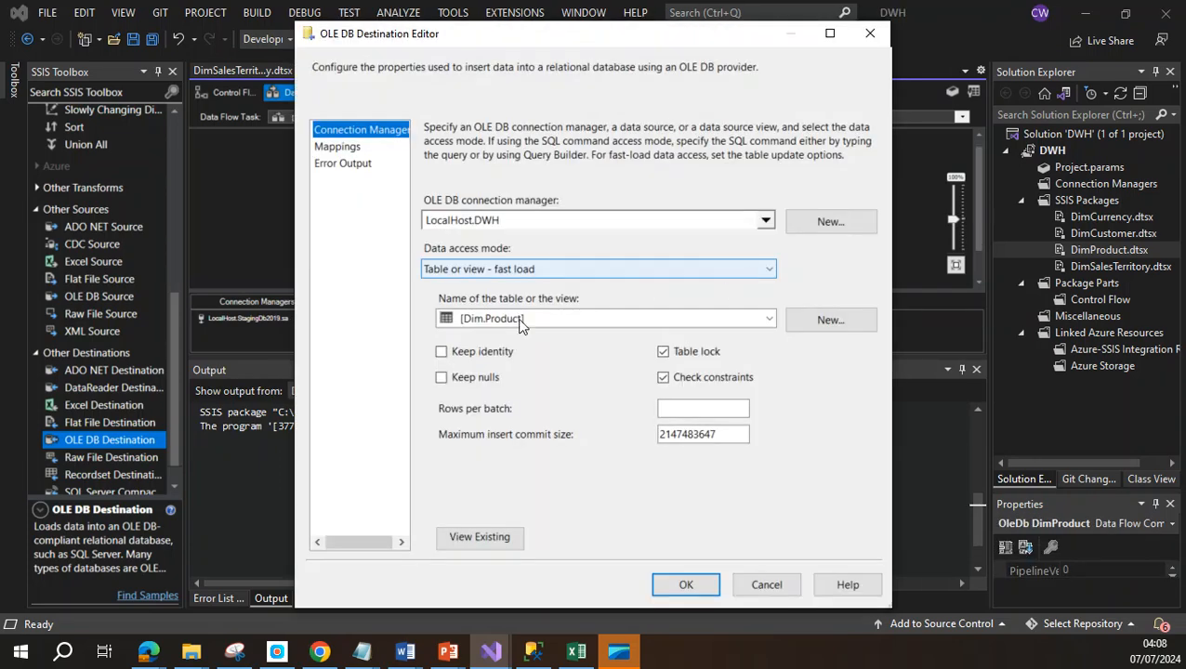
pyautogui.click(685, 586)
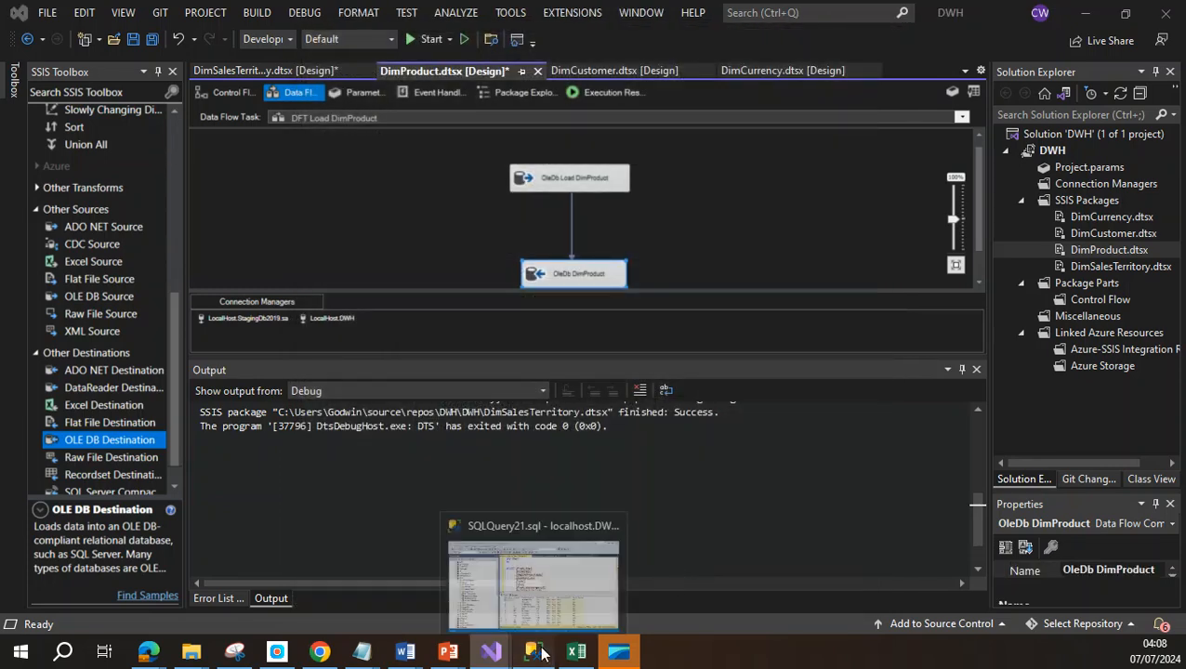
# Switch to SQL Server Management Studio and examine the queries and loaded rows for Dim.Product and Dim.SalesTerritory
pyautogui.click(533, 651)
pyautogui.click(702, 302)
pyautogui.scroll(-2, 724, 276)
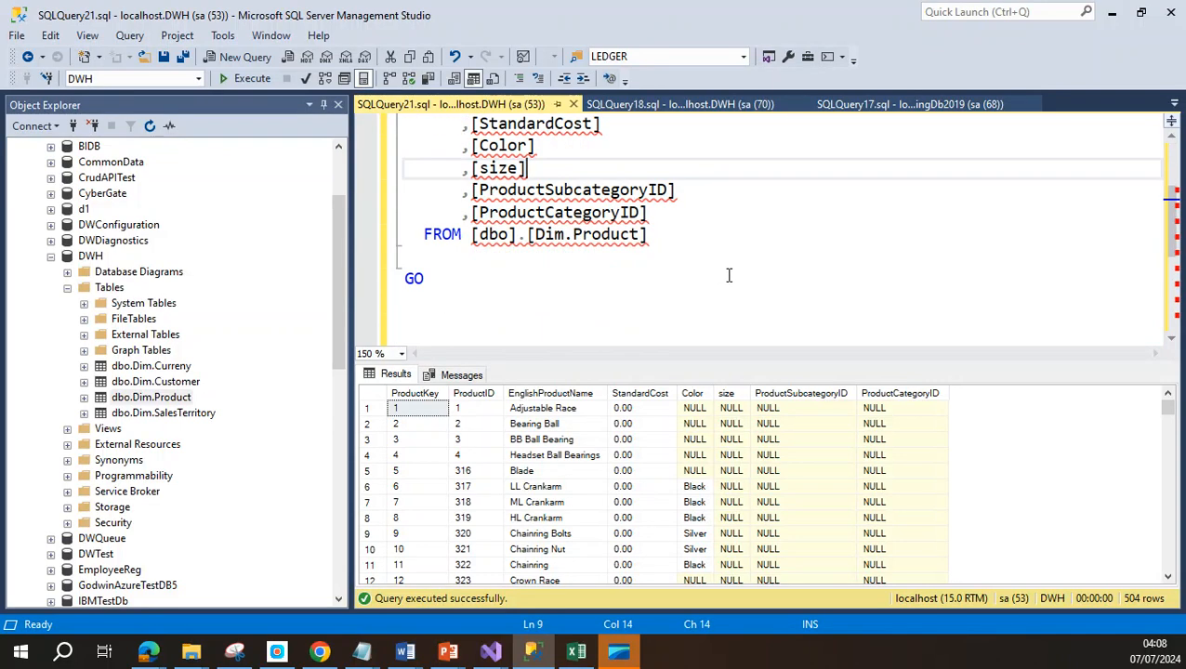
pyautogui.click(726, 279)
pyautogui.scroll(2, 725, 276)
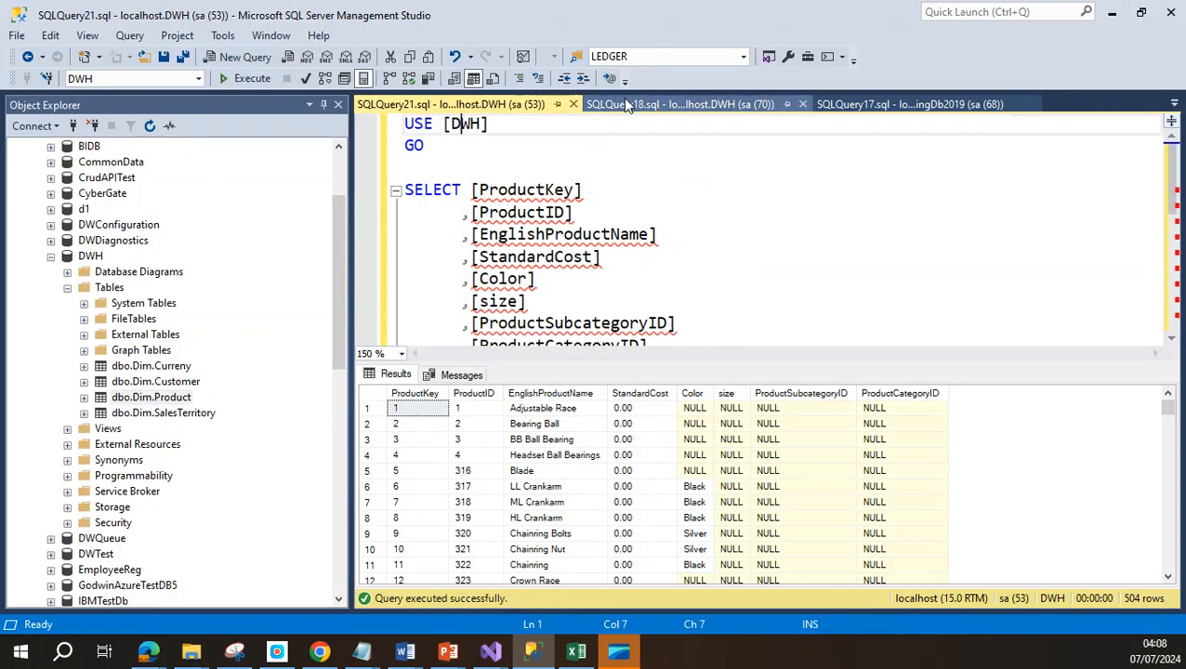
pyautogui.click(679, 104)
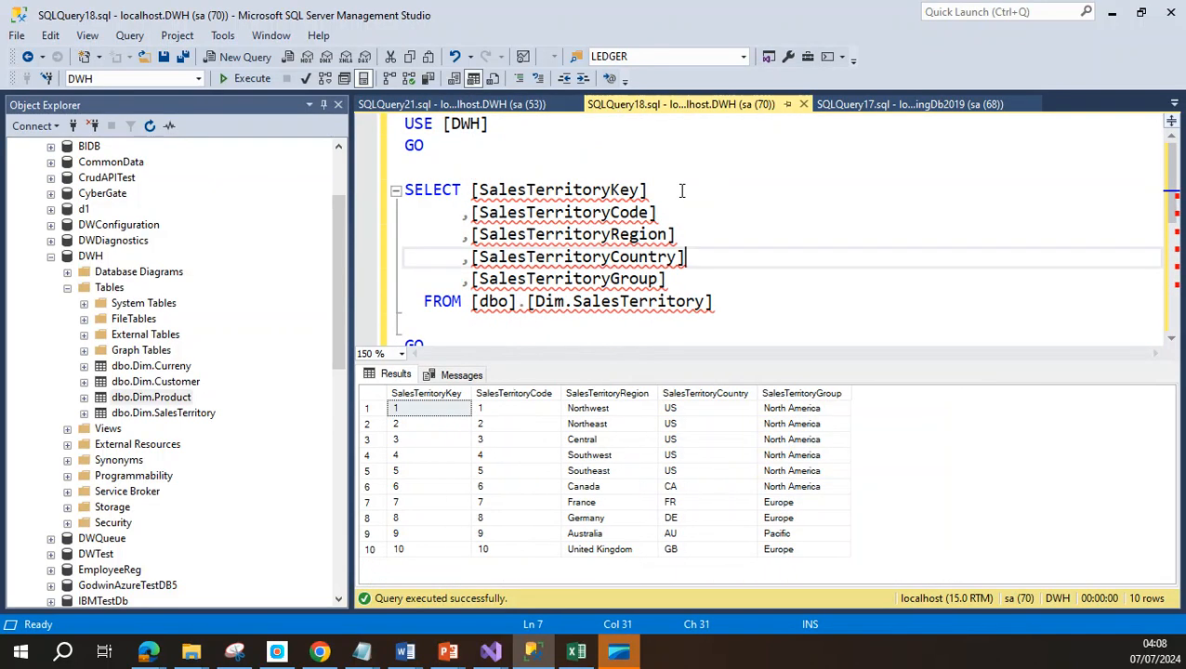
pyautogui.click(601, 302)
# Return to Visual Studio, add a new SSIS package to the DWH project, rename it FactSales.dtsx and reload the file
pyautogui.click(1111, 12)
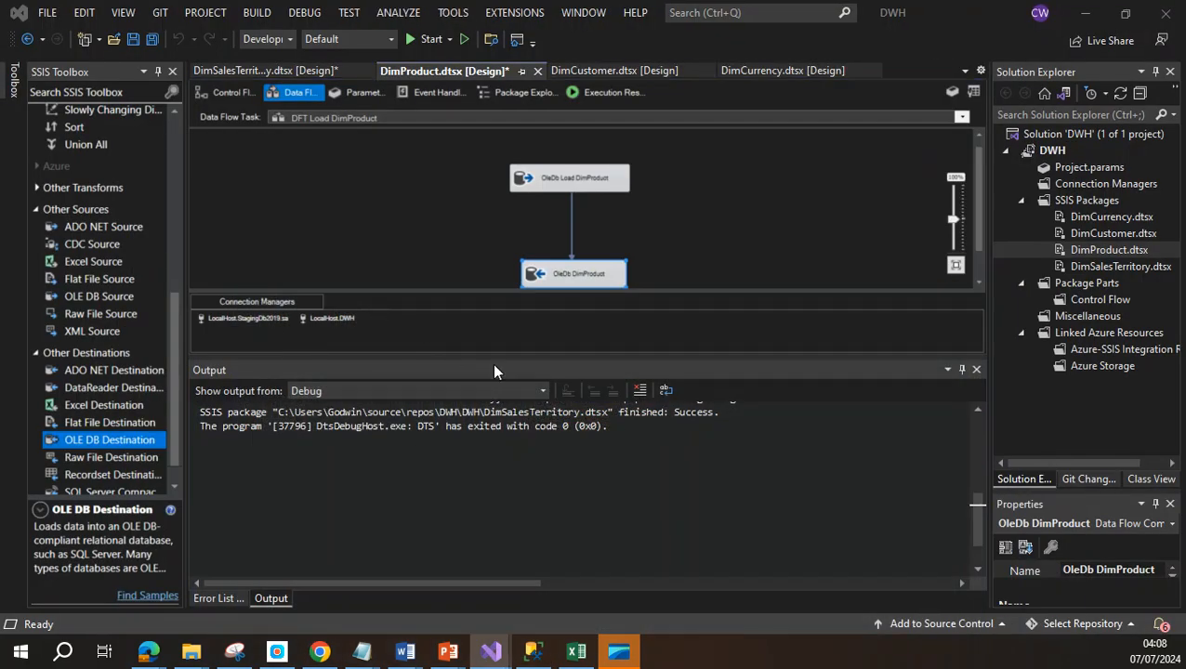
pyautogui.rightClick(1069, 202)
pyautogui.click(1009, 207)
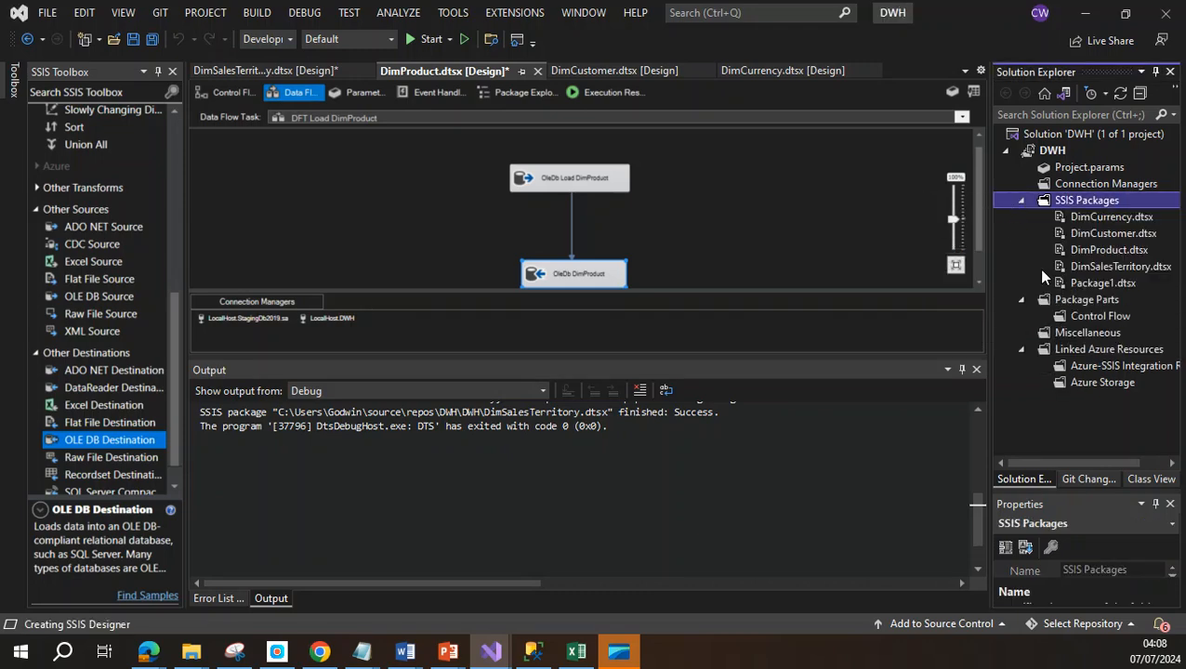
pyautogui.rightClick(1089, 282)
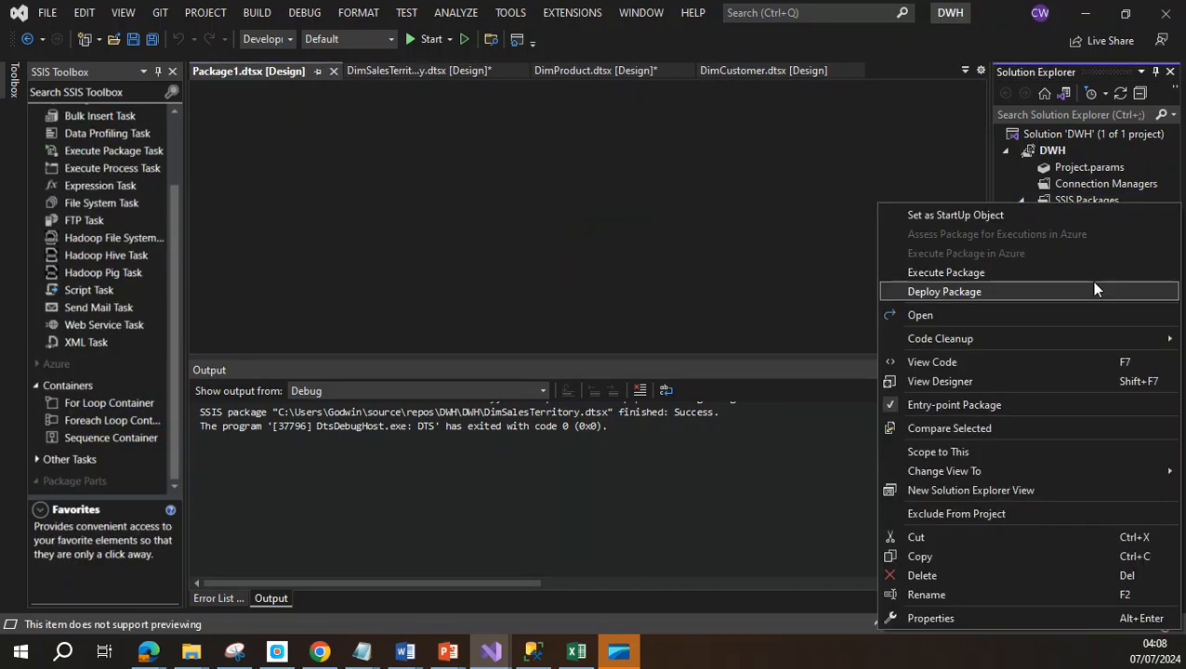
pyautogui.click(978, 593)
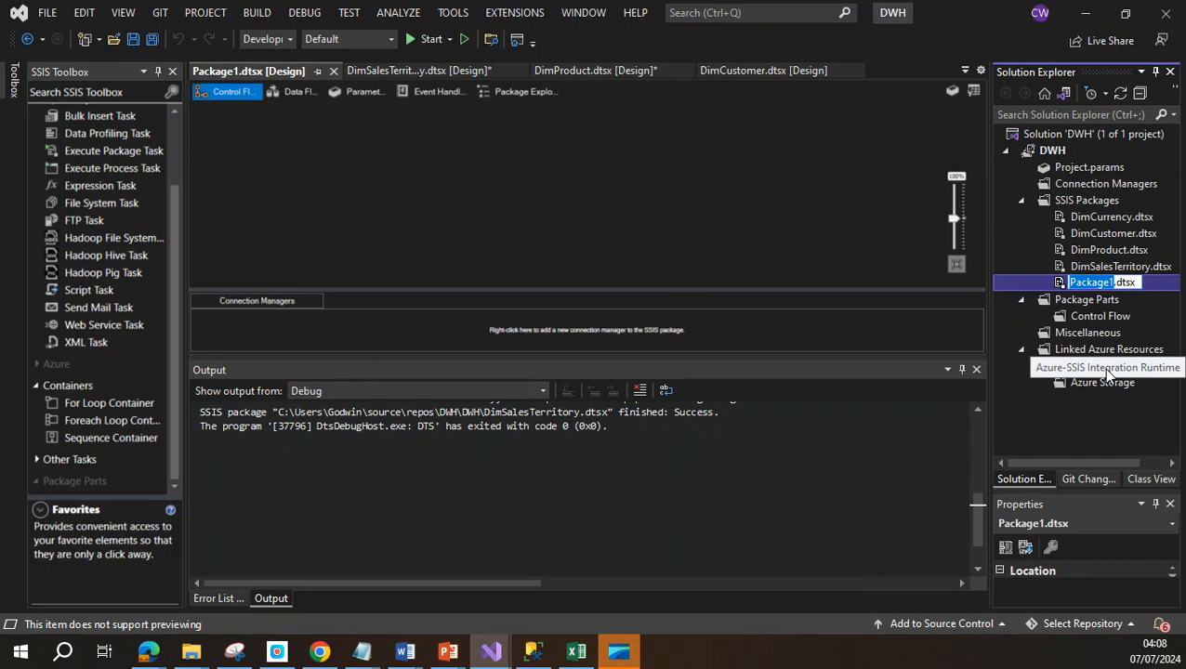
pyautogui.write('Fac')
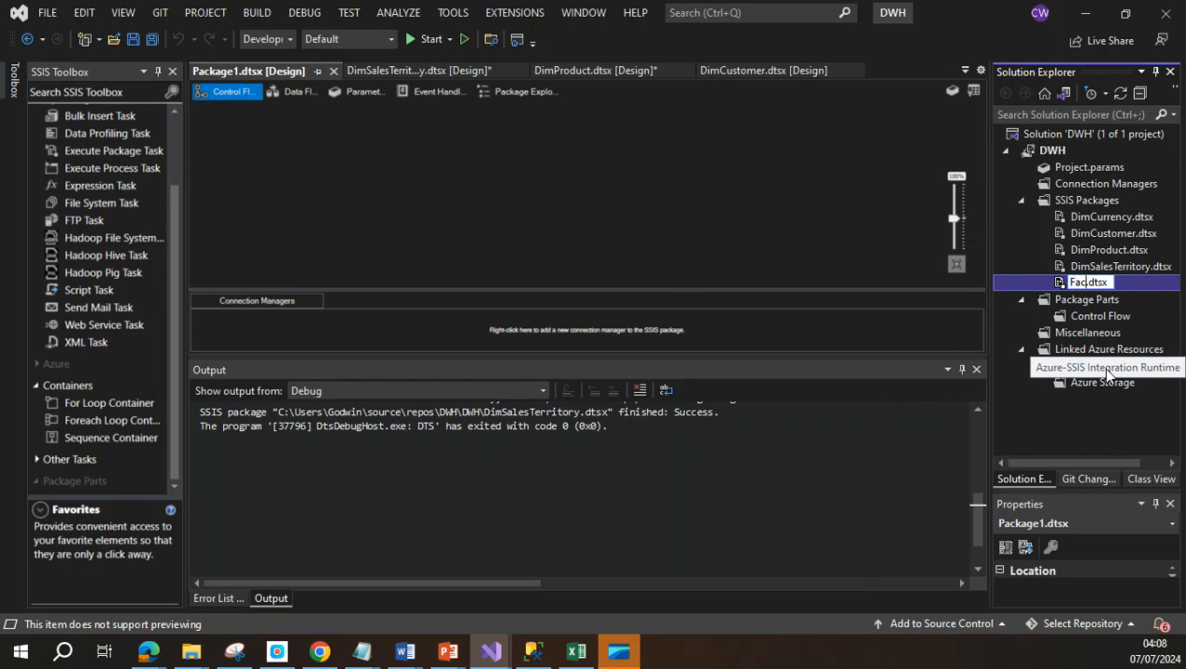
pyautogui.write('tSales')
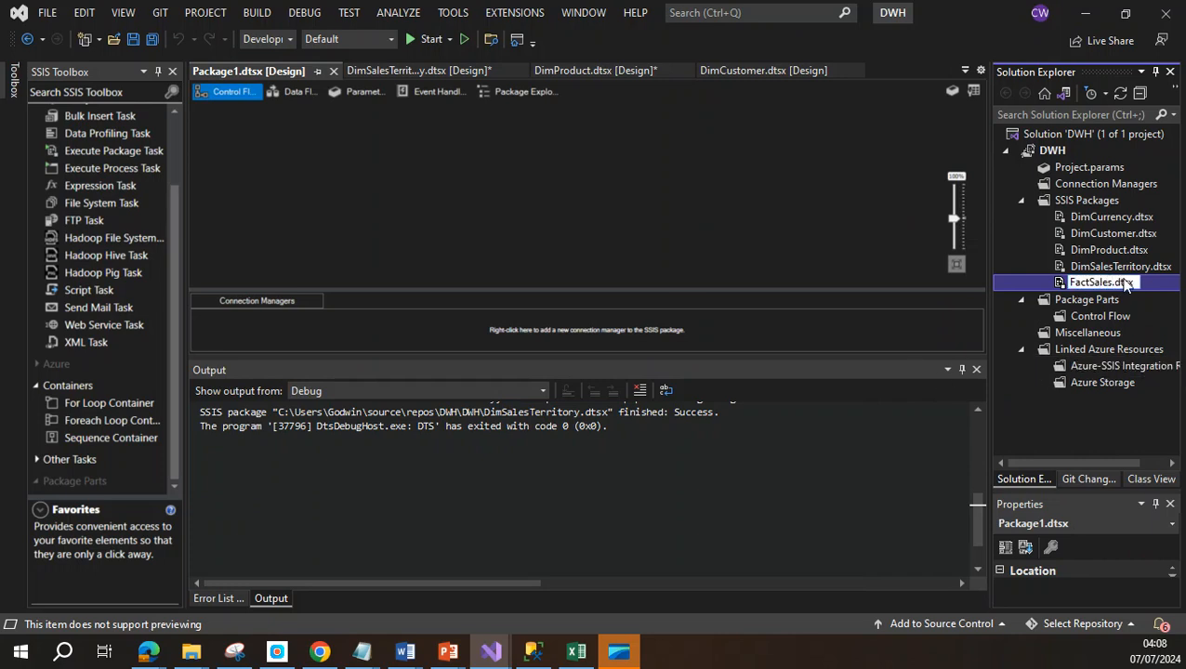
pyautogui.press('Return')
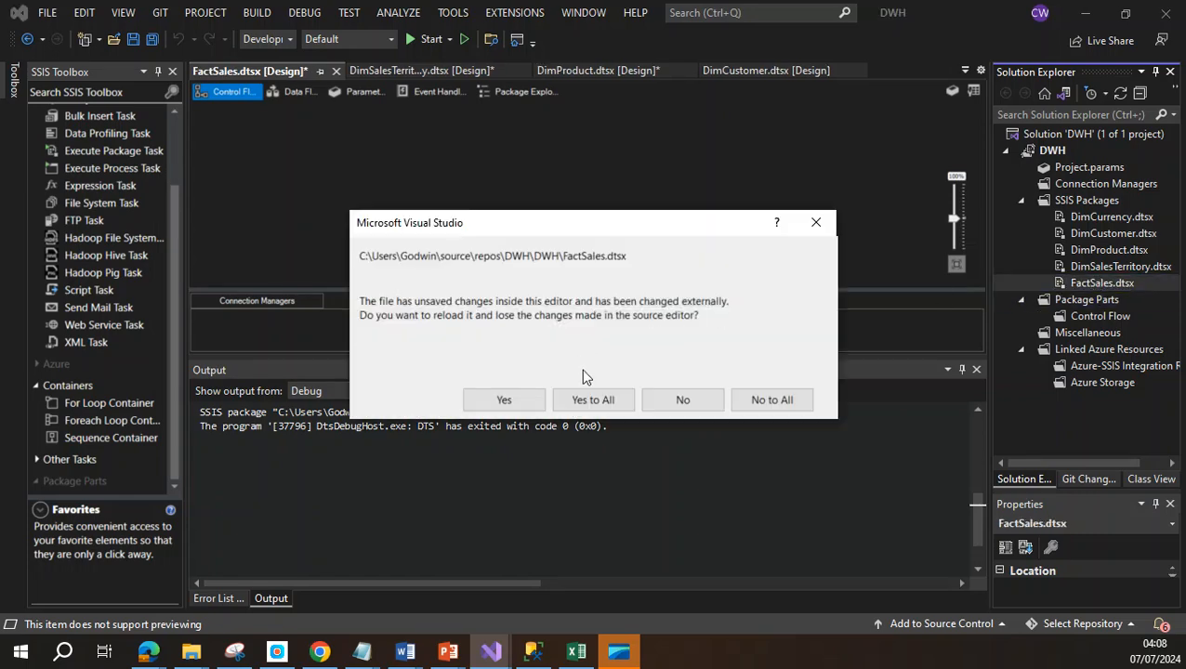
pyautogui.click(602, 406)
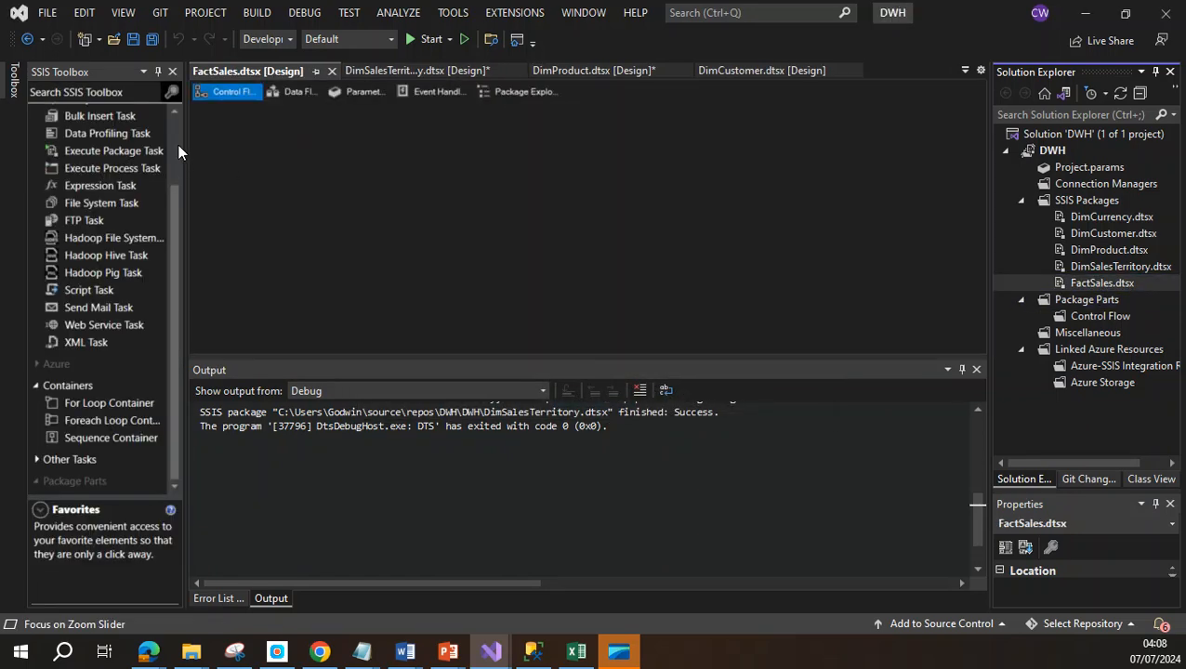
# Add a Data Flow Task to the FactSales control flow and place it near the middle of the canvas
pyautogui.click(177, 143)
pyautogui.doubleClick(97, 130)
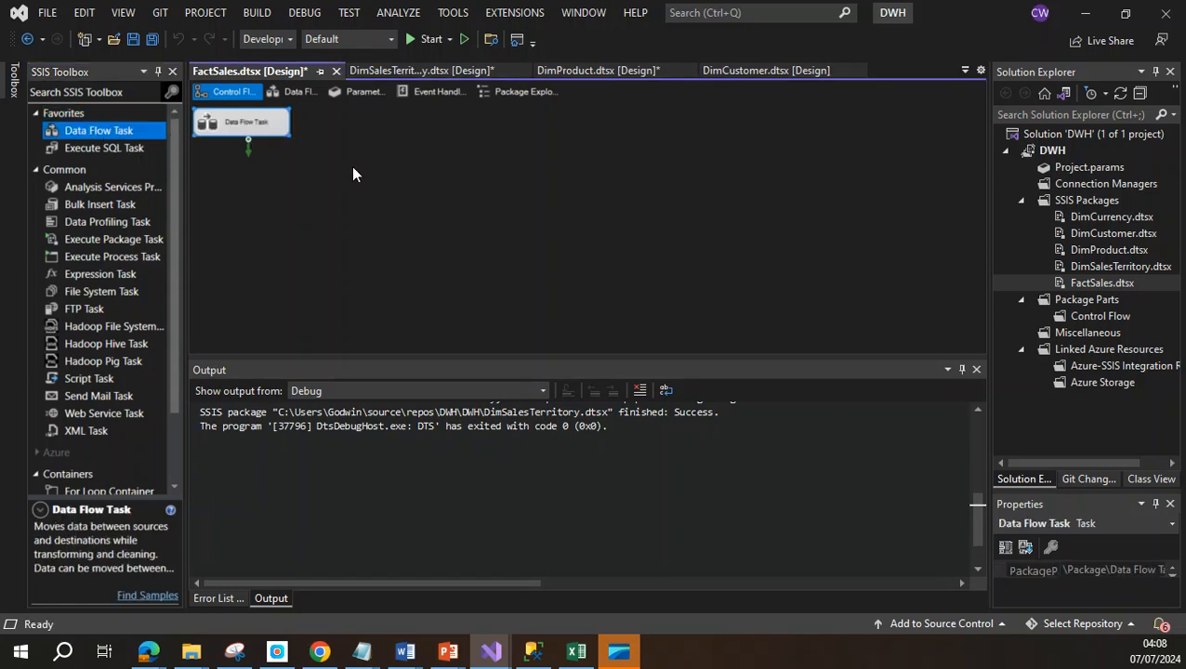
pyautogui.rightClick(251, 124)
pyautogui.click(472, 160)
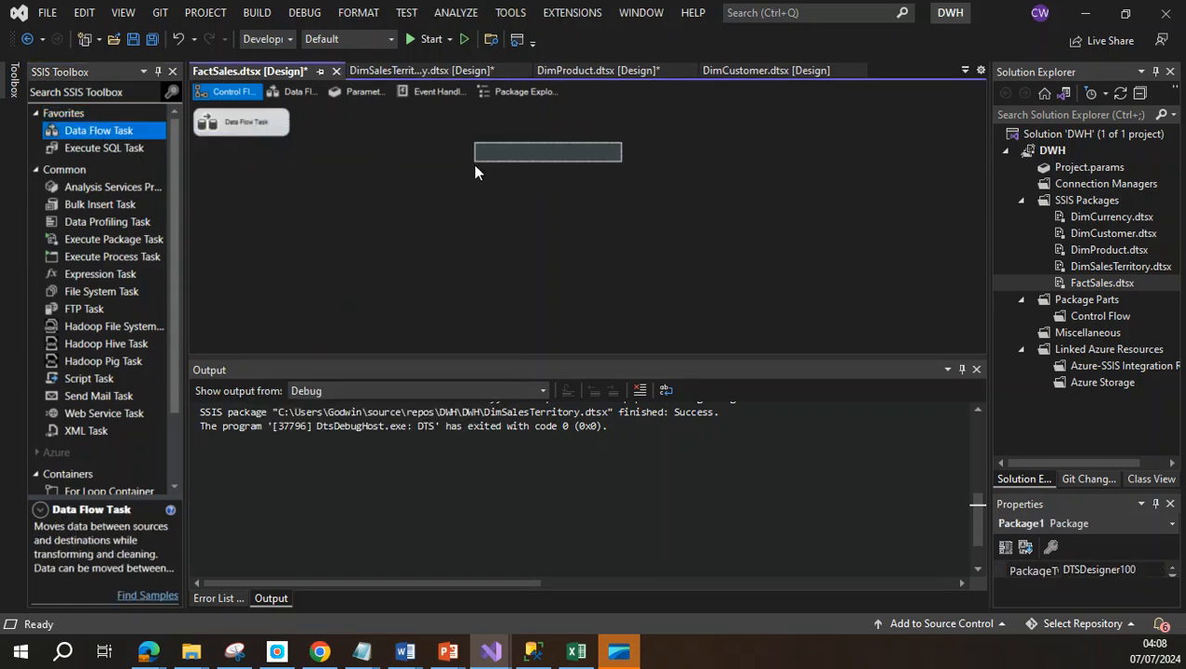
pyautogui.moveTo(249, 133); pyautogui.dragTo(525, 190)
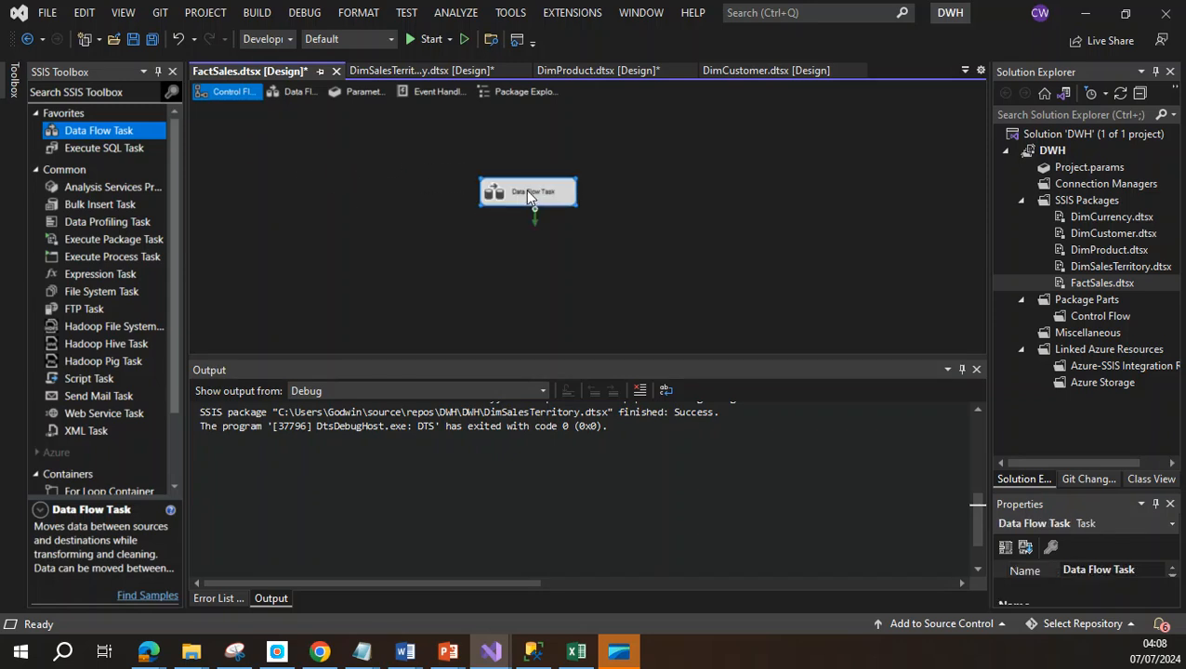
# Rename the Data Flow Task as "DFT Lod FactSales"
pyautogui.rightClick(524, 189)
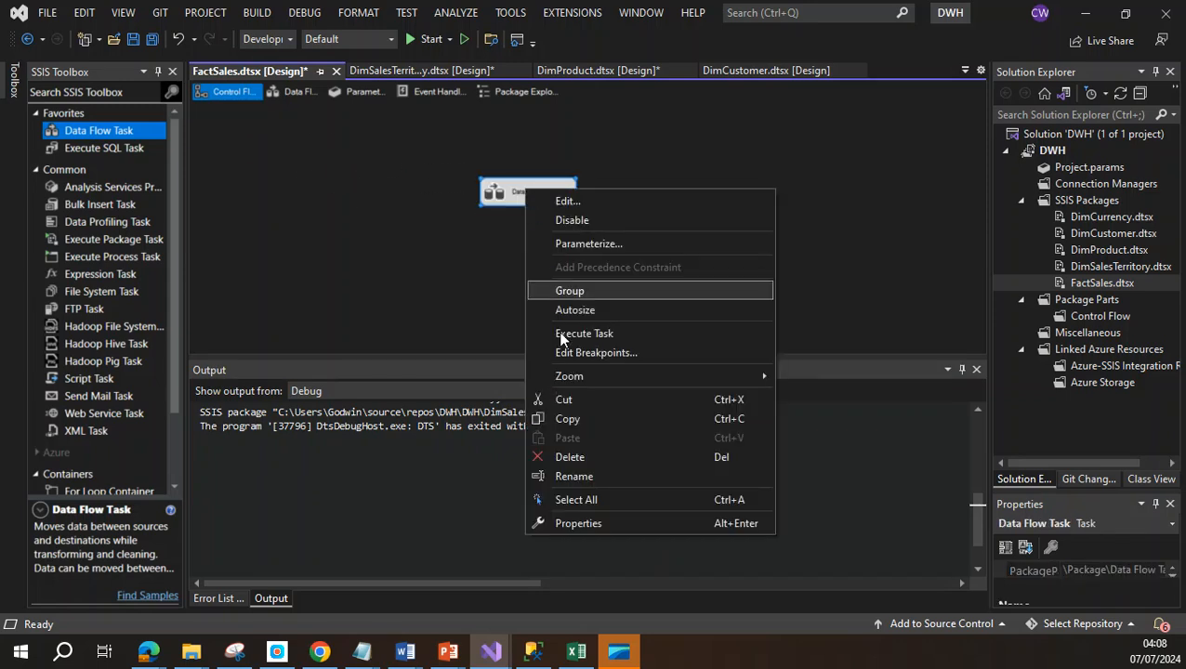
pyautogui.click(600, 478)
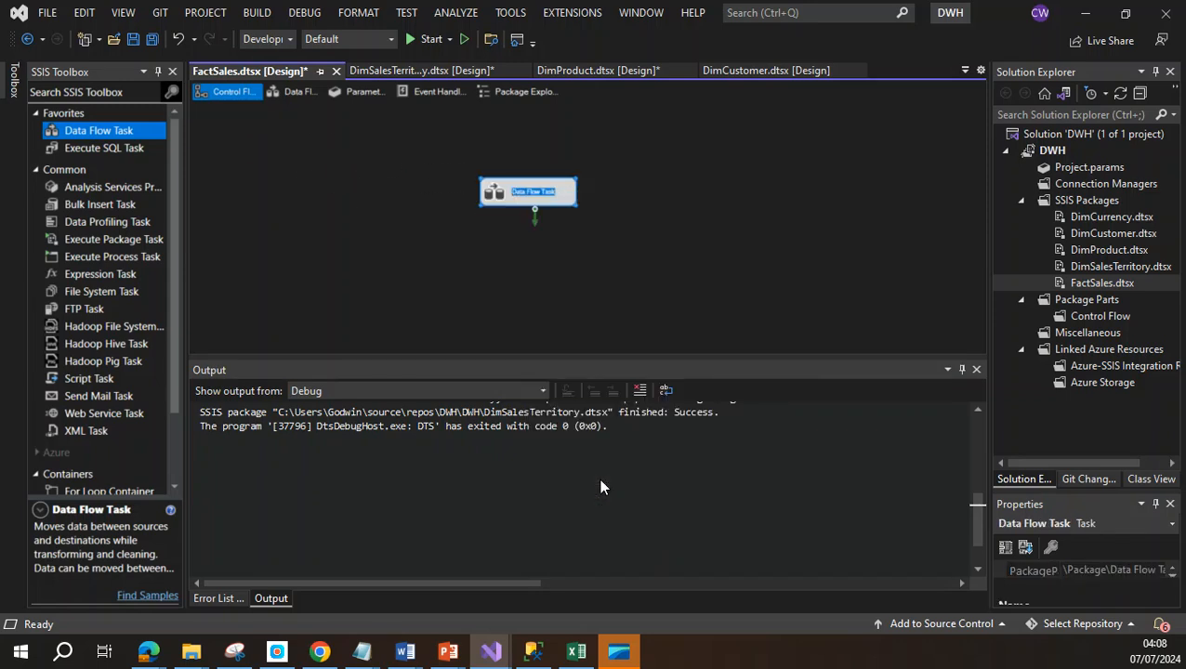
pyautogui.write('DFT')
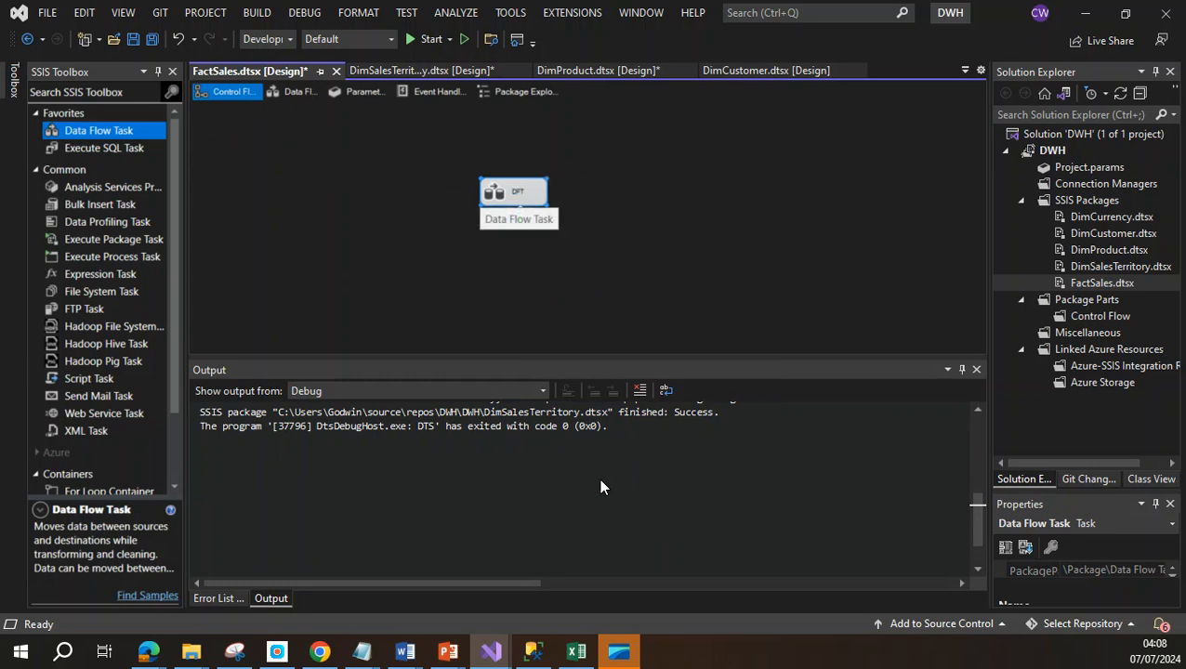
pyautogui.write(' FactSal')
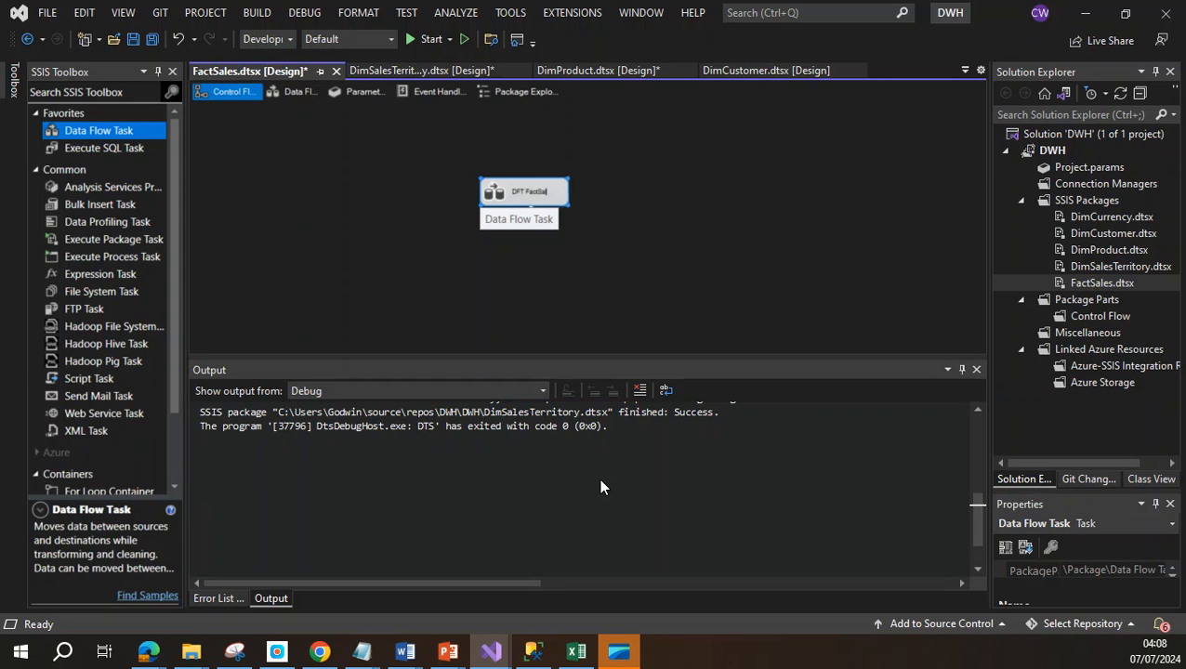
pyautogui.write('es')
pyautogui.write('Load')
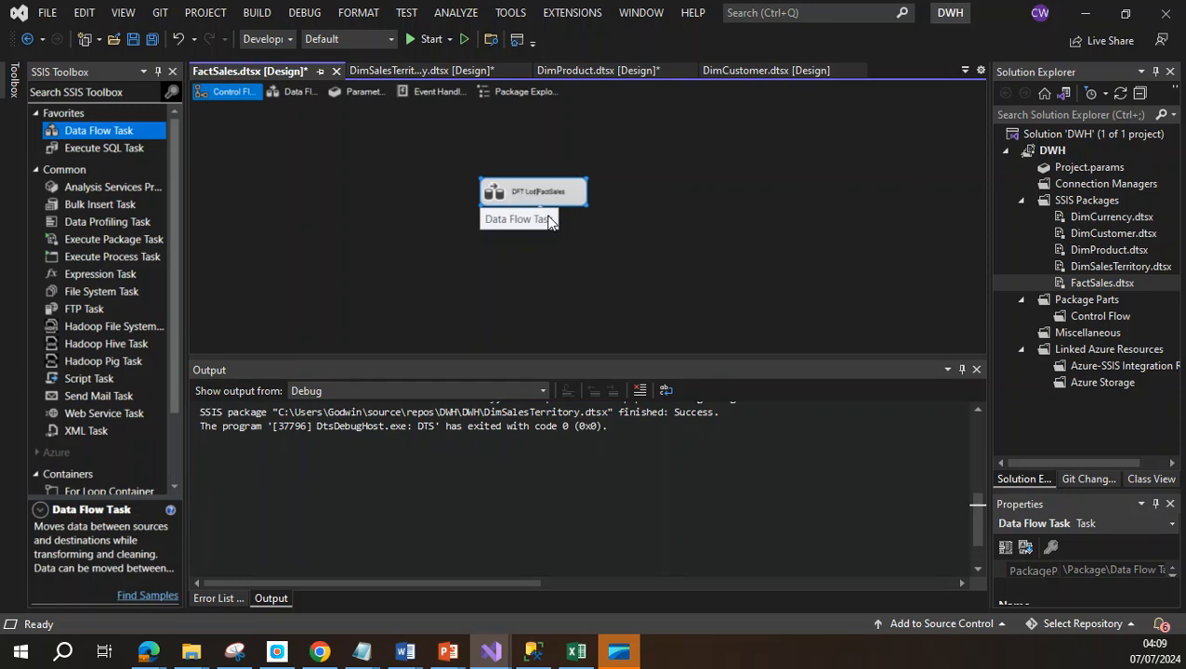
pyautogui.click(684, 243)
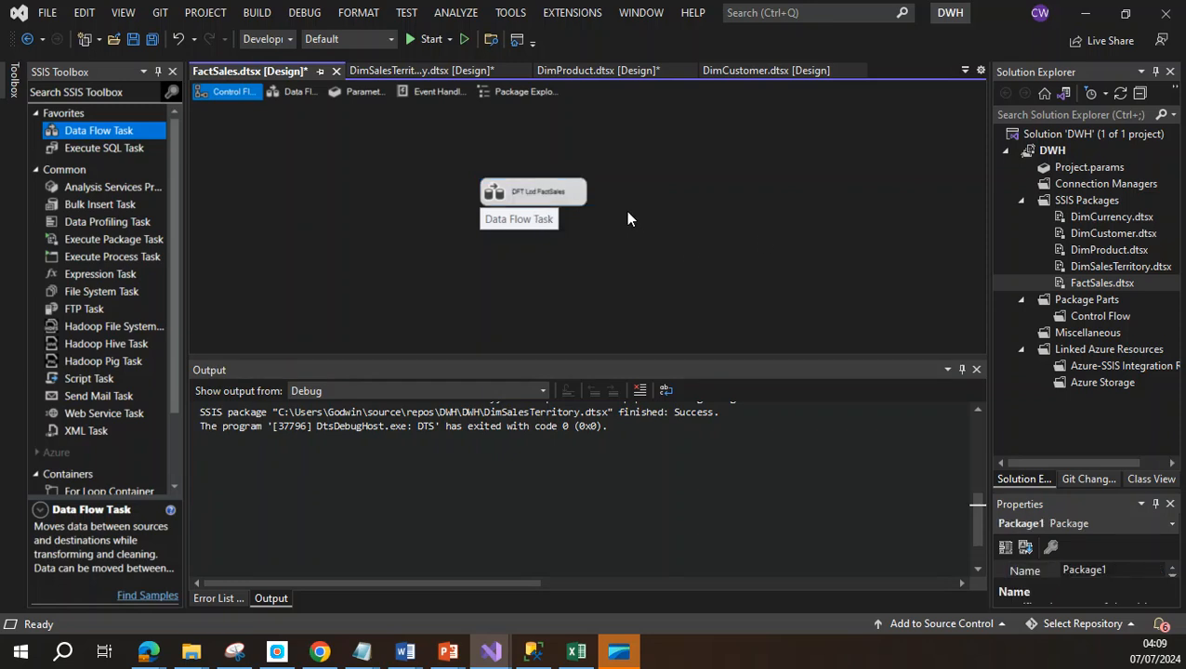
# Open the FactSales data flow and add an OLE DB Source with an OLE DB Destination below it
pyautogui.doubleClick(561, 192)
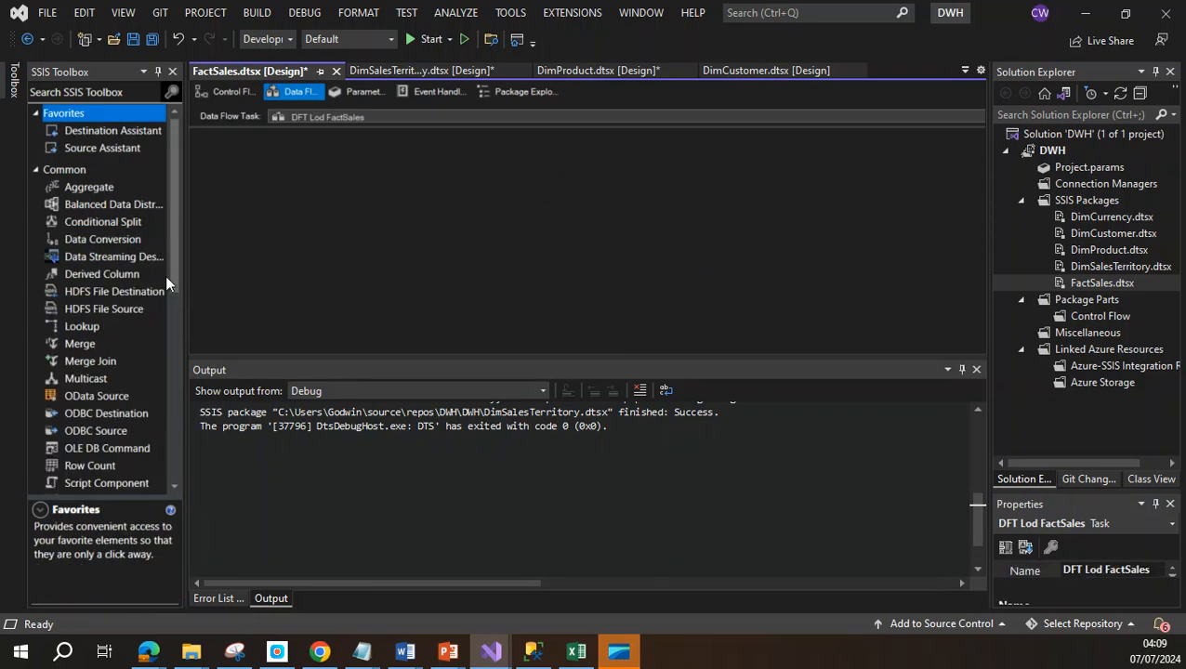
pyautogui.scroll(-8, 109, 372)
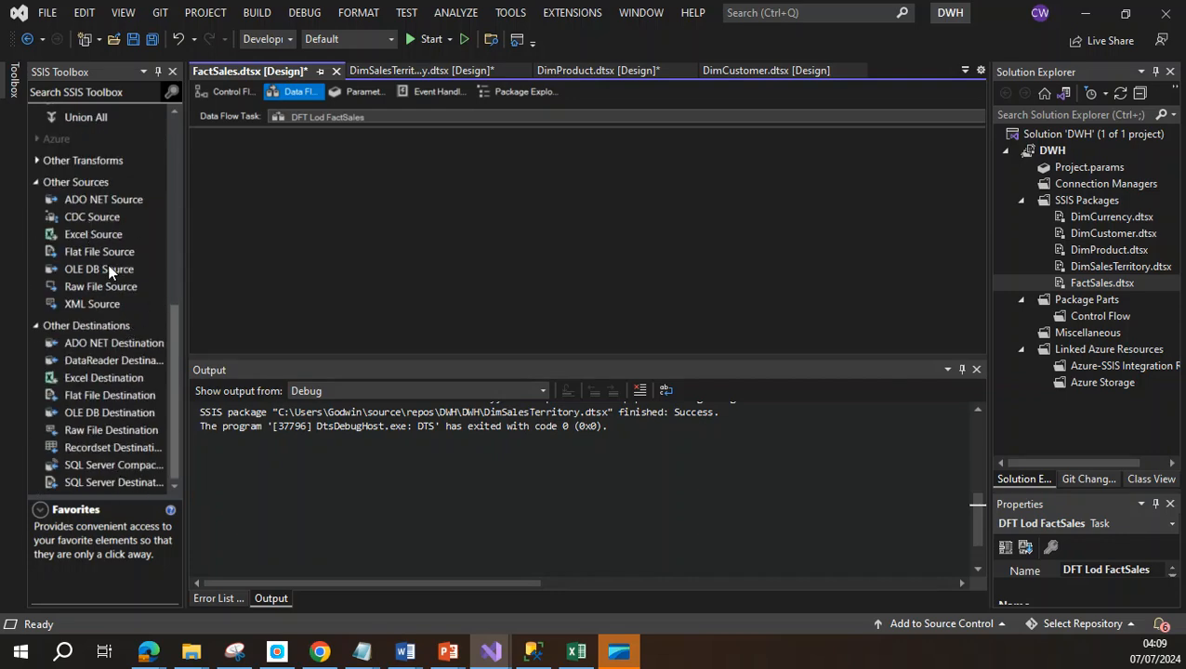
pyautogui.moveTo(108, 270); pyautogui.dragTo(530, 169)
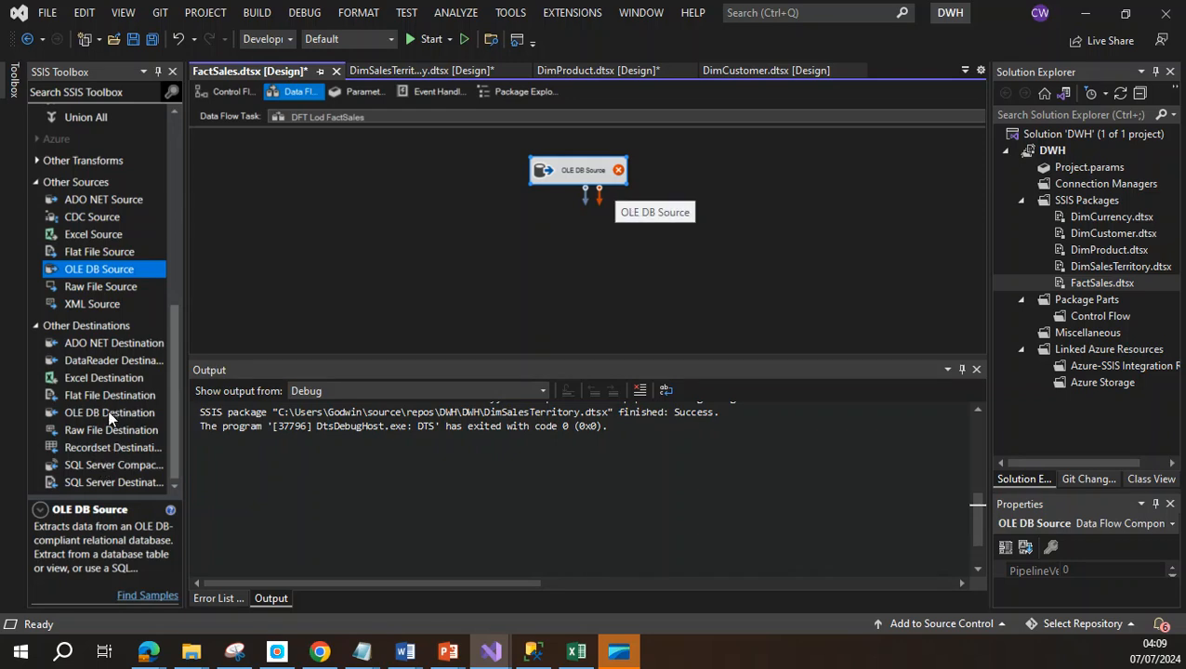
pyautogui.moveTo(111, 415); pyautogui.dragTo(637, 303)
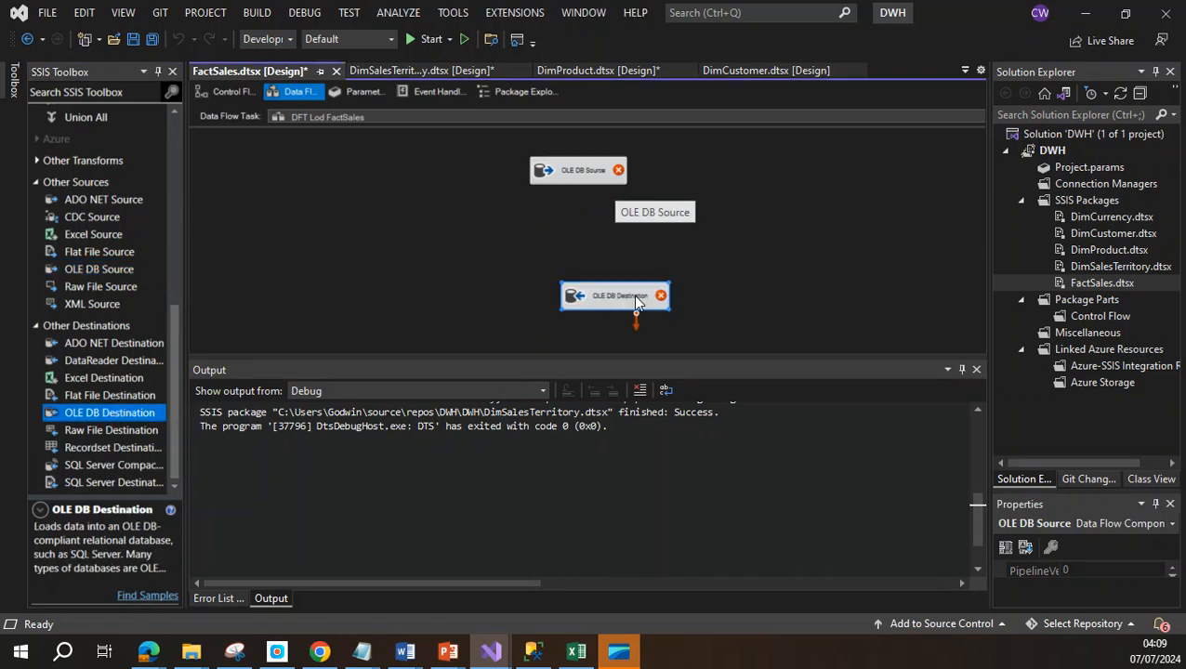
# Rename the OLE DB Source as "OleDb Load FactSales"
pyautogui.click(583, 177)
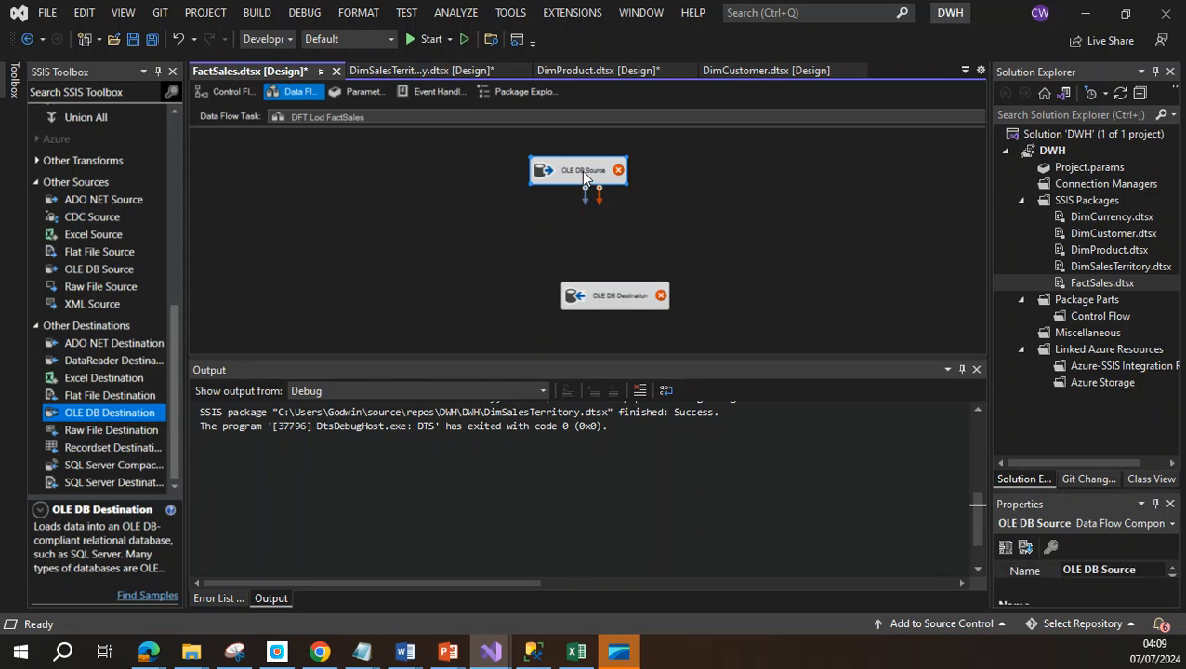
pyautogui.rightClick(583, 176)
pyautogui.click(641, 393)
pyautogui.write('d')
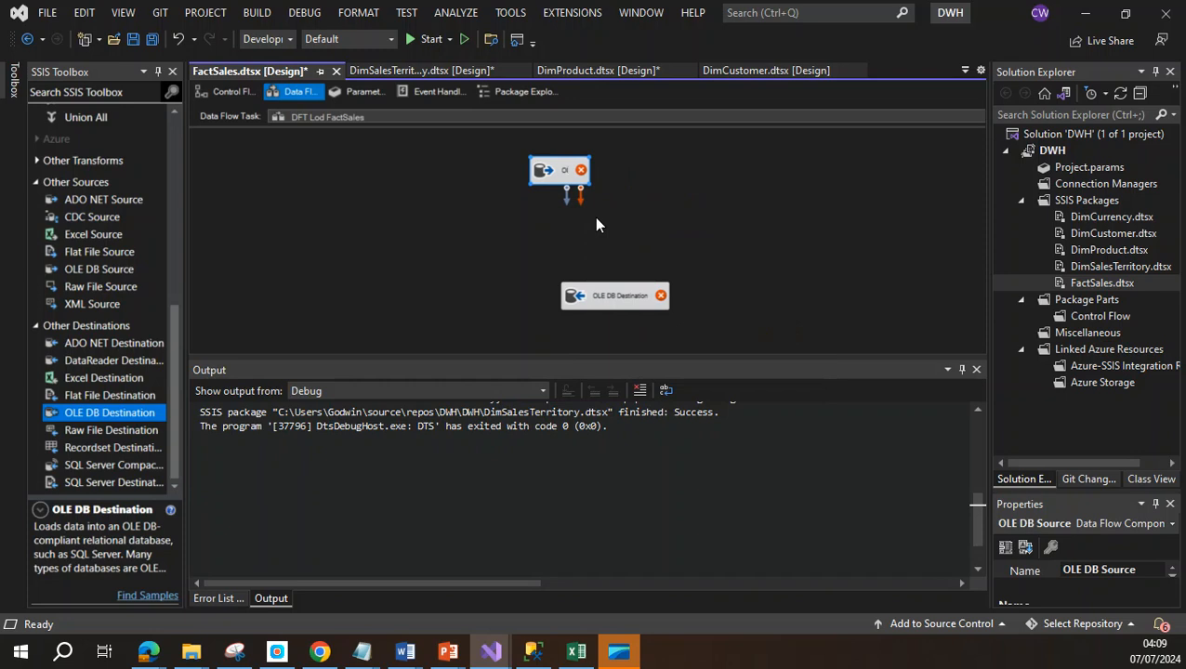
pyautogui.write('leDb Load')
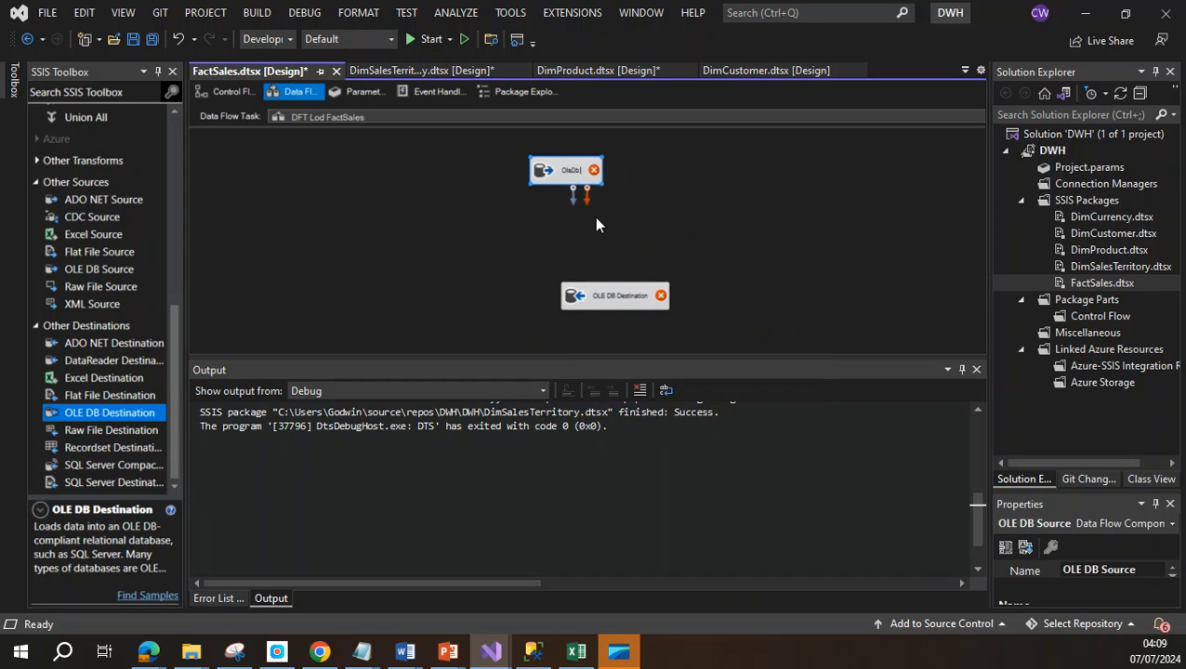
pyautogui.write(' Fact')
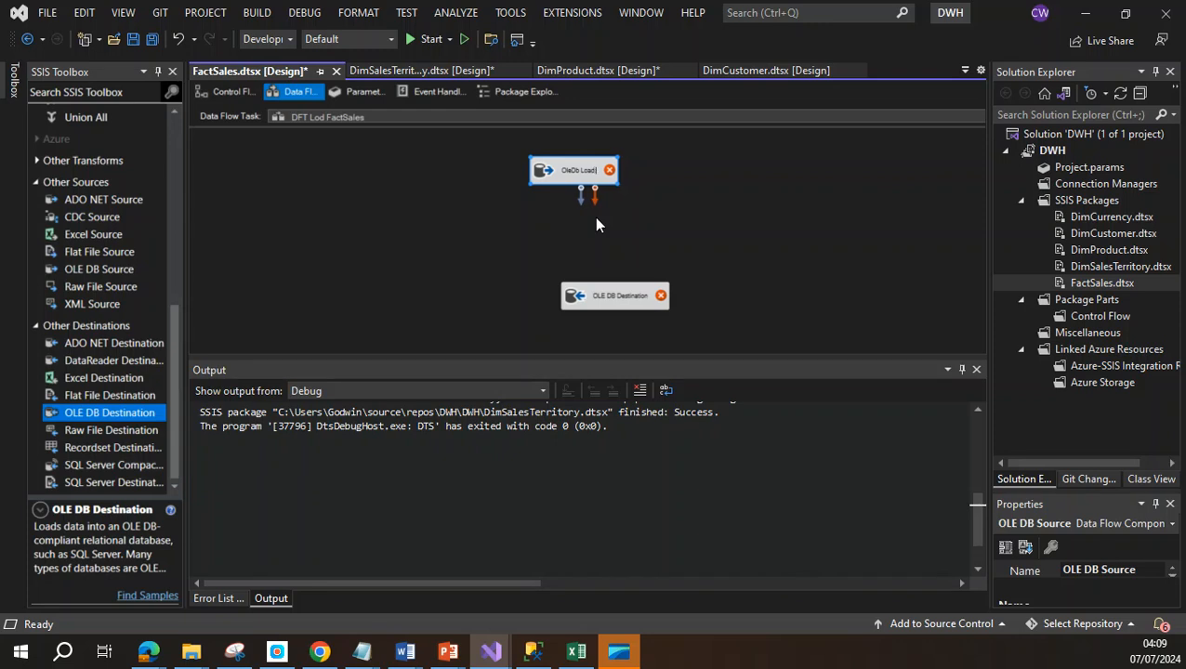
pyautogui.write('sa')
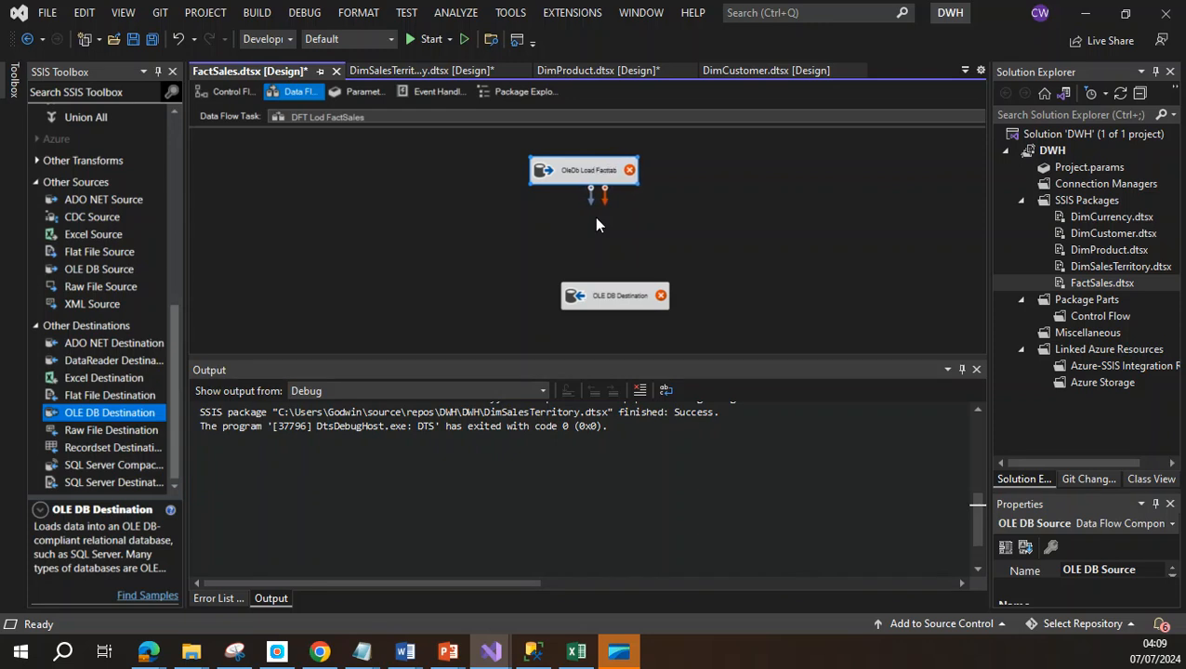
pyautogui.press('BackSpace')
pyautogui.press('BackSpace')
pyautogui.press('BackSpace')
pyautogui.press('BackSpace')
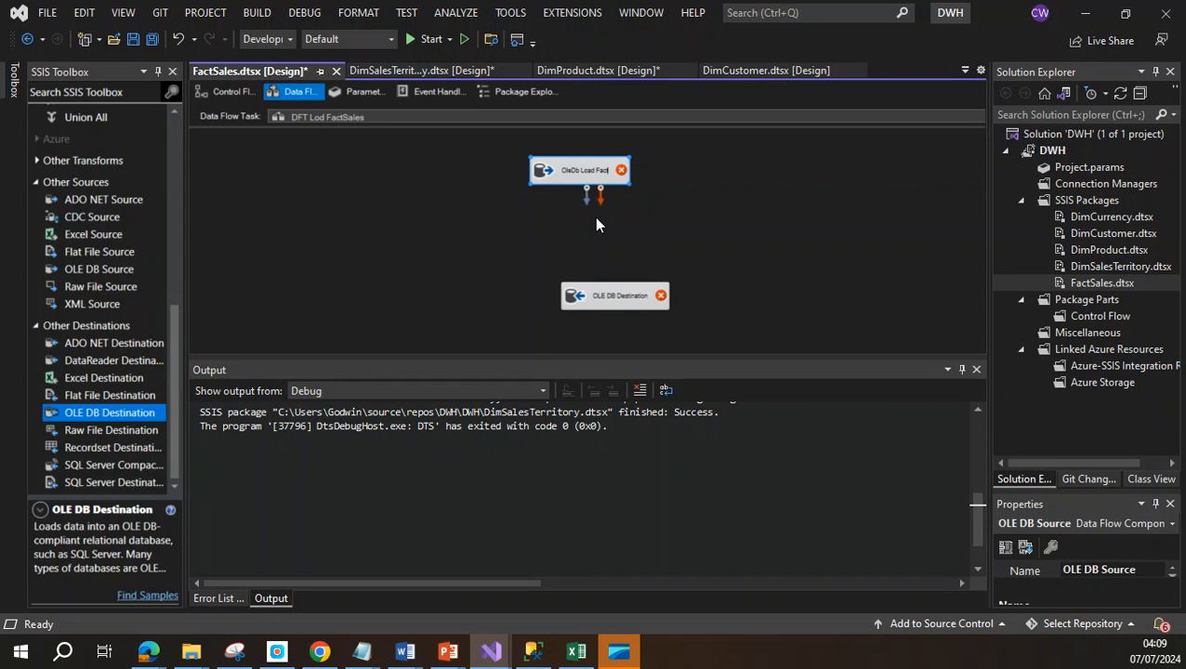
pyautogui.press('BackSpace')
pyautogui.press('BackSpace')
pyautogui.write('ctSales')
pyautogui.press('Return')
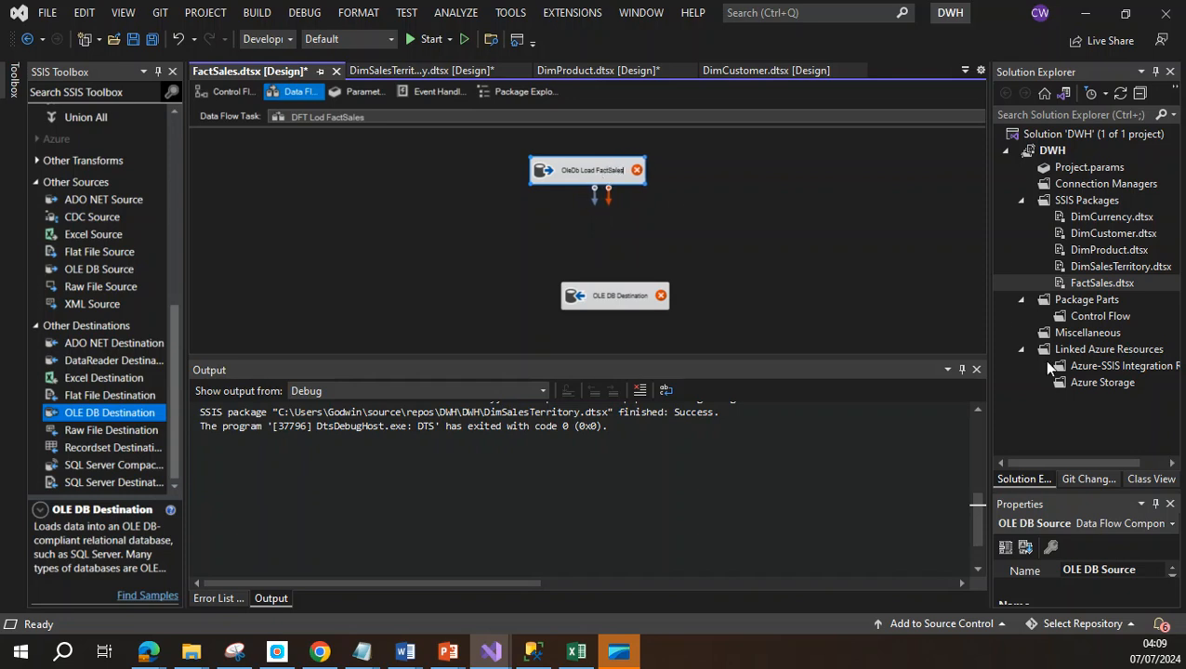
pyautogui.click(725, 248)
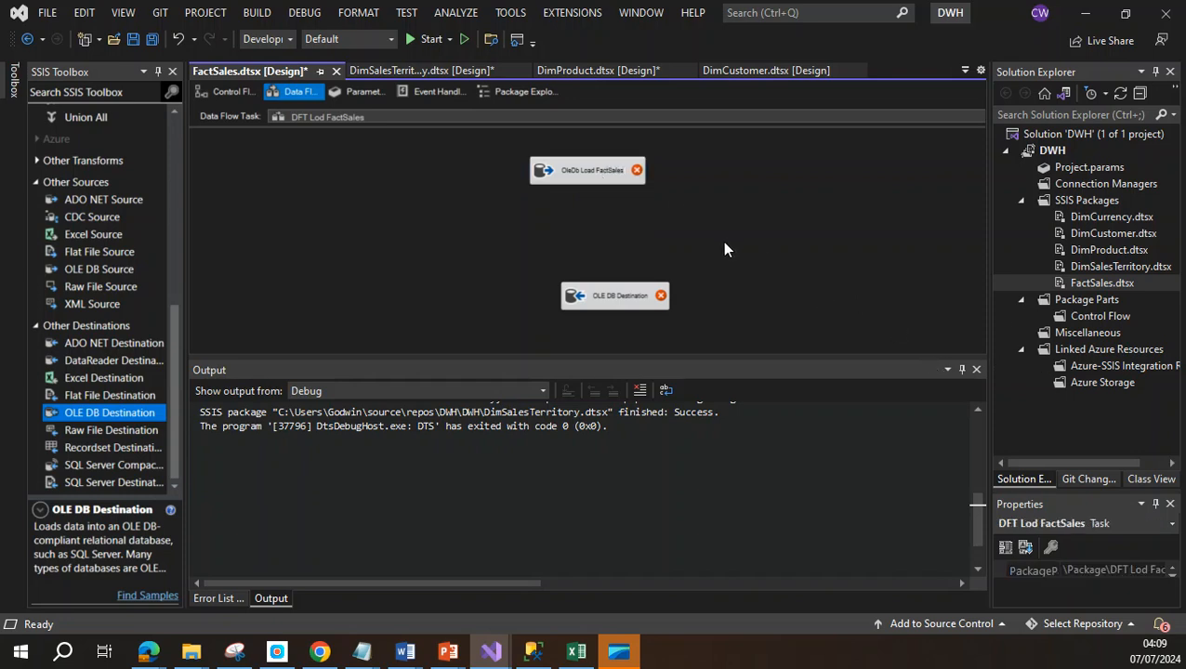
# Open the OleDb Load FactSales source for editing and assign it a connection manager based on LocalHost.StagingDb2019.sa
pyautogui.doubleClick(582, 167)
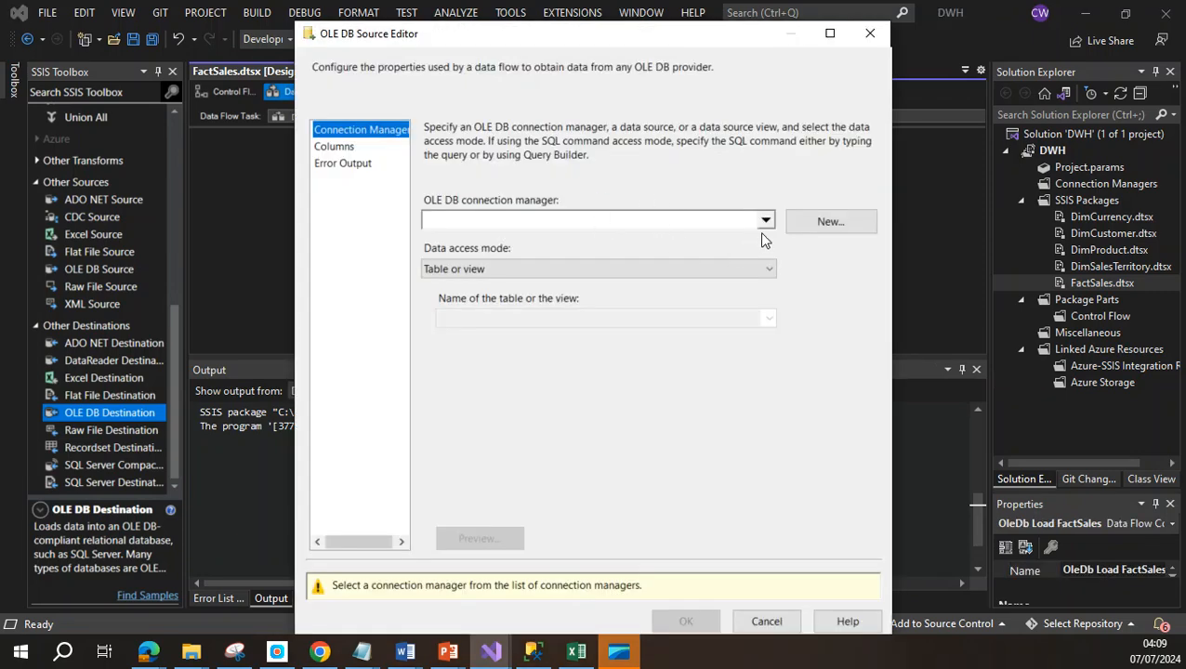
pyautogui.click(763, 222)
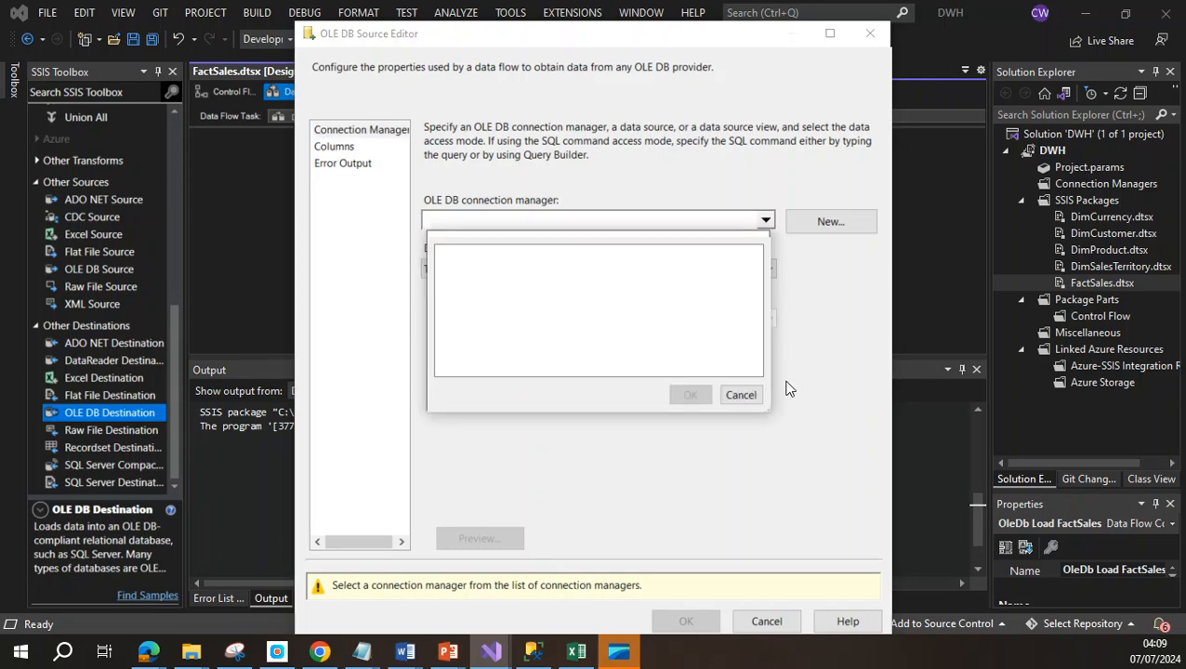
pyautogui.click(831, 200)
pyautogui.click(817, 227)
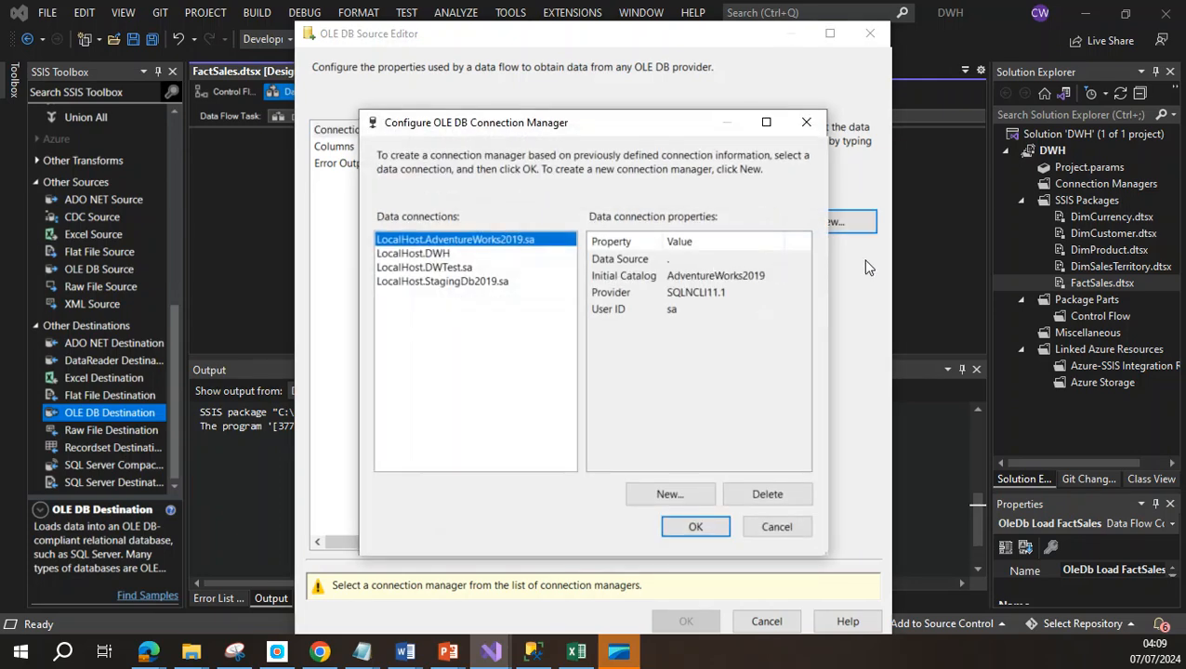
pyautogui.click(477, 282)
pyautogui.click(704, 528)
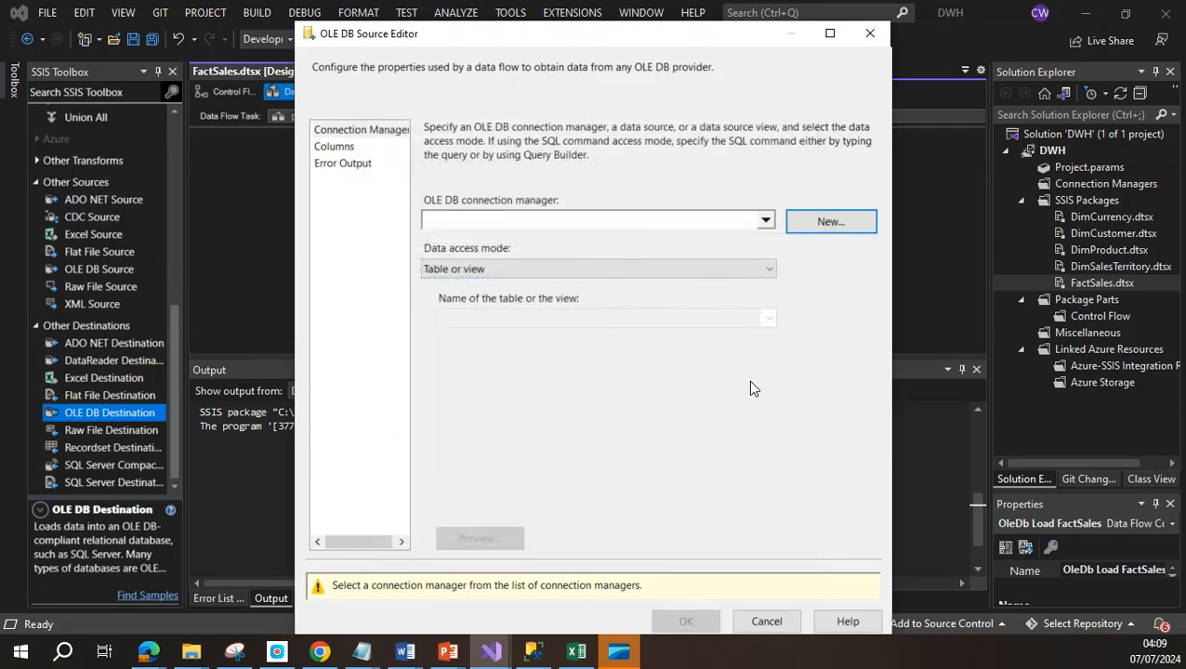
# Set the source's view to [dbo].[SrcSalesFactView] and accept the editor
pyautogui.click(768, 318)
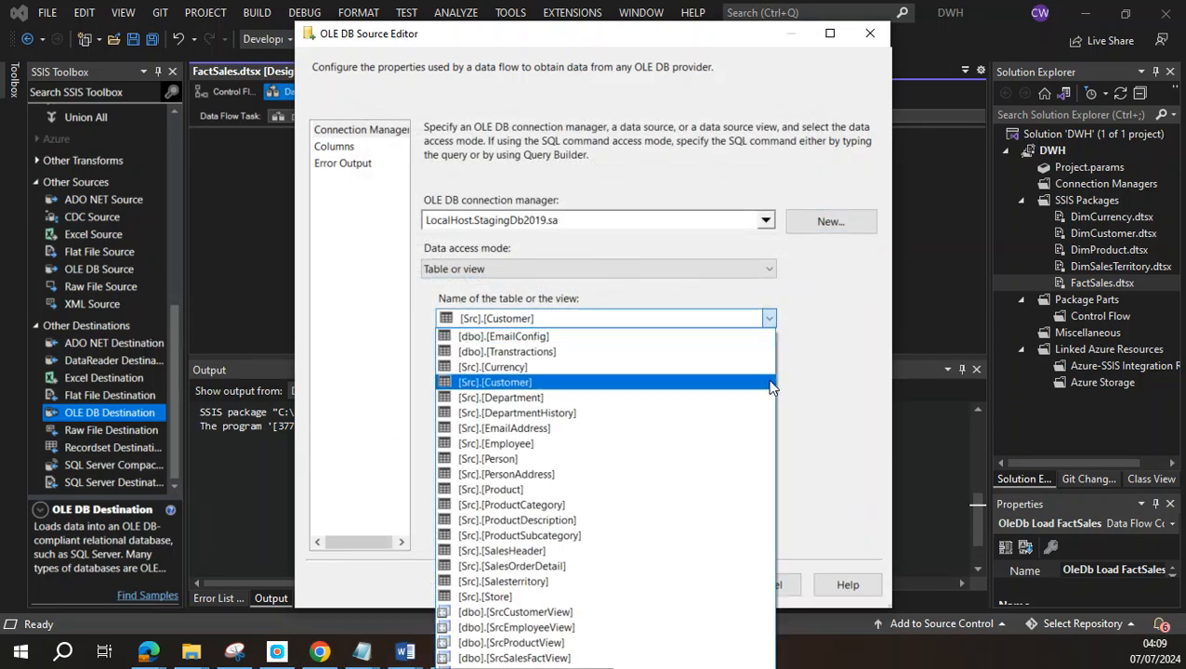
pyautogui.click(564, 657)
pyautogui.click(691, 583)
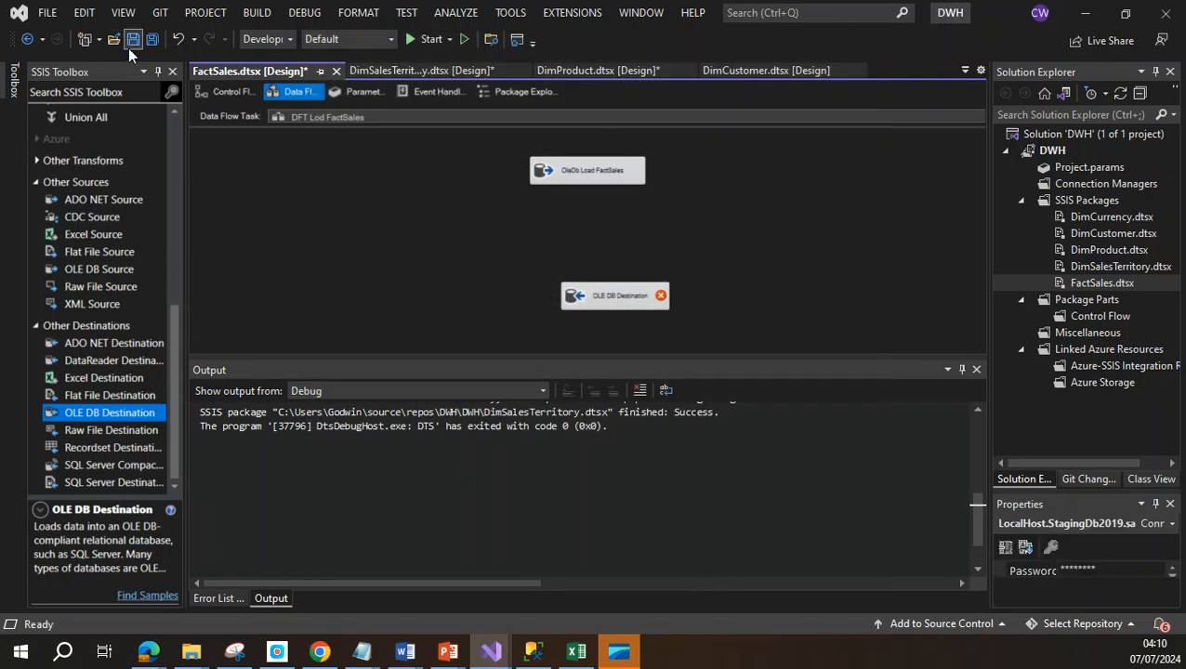
# Save the package and place a Derived Column transformation between the source and the OLE DB Destination, spacing out the components
pyautogui.click(133, 45)
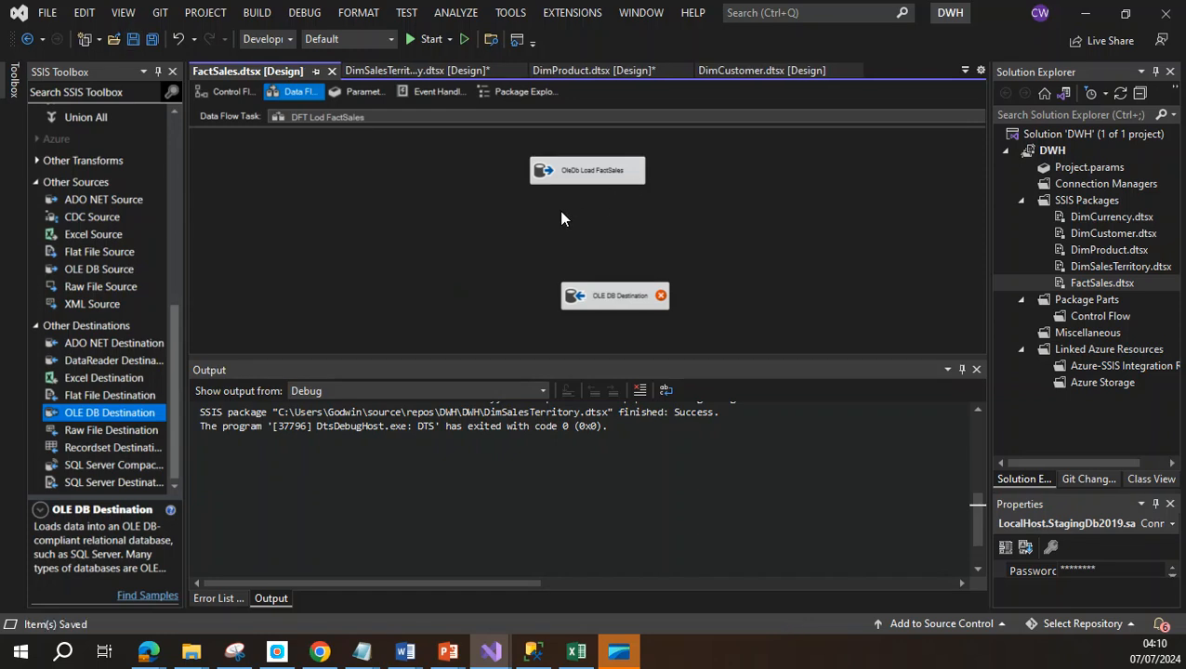
pyautogui.moveTo(173, 345); pyautogui.dragTo(171, 181)
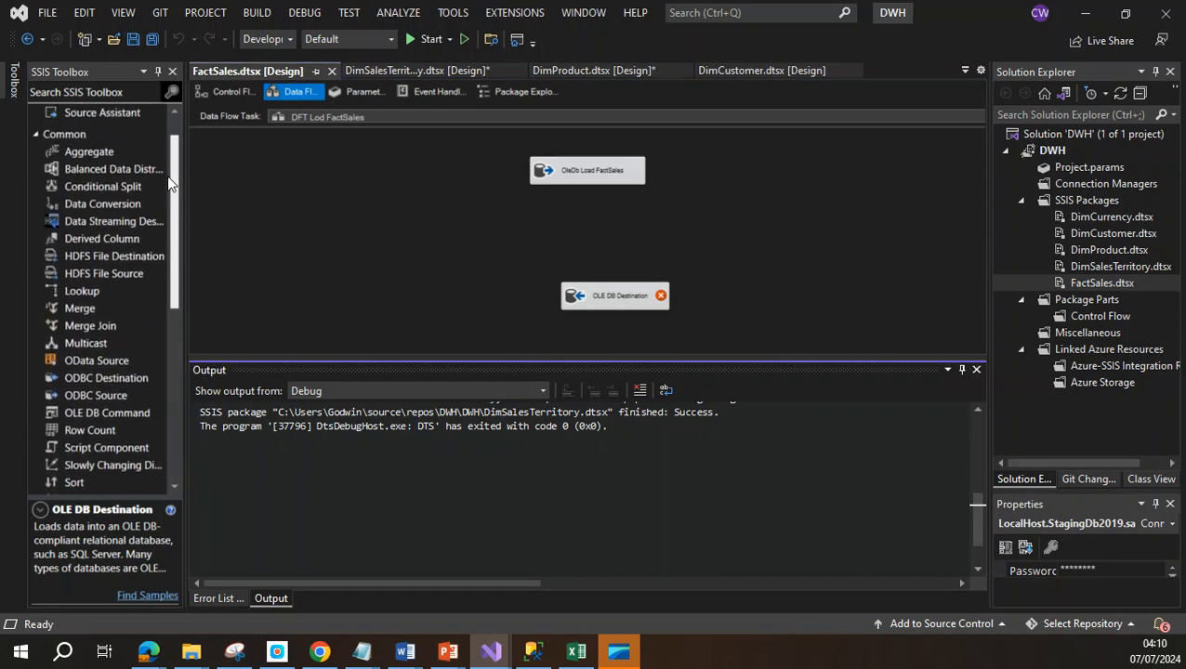
pyautogui.click(118, 241)
pyautogui.moveTo(562, 215); pyautogui.dragTo(561, 212)
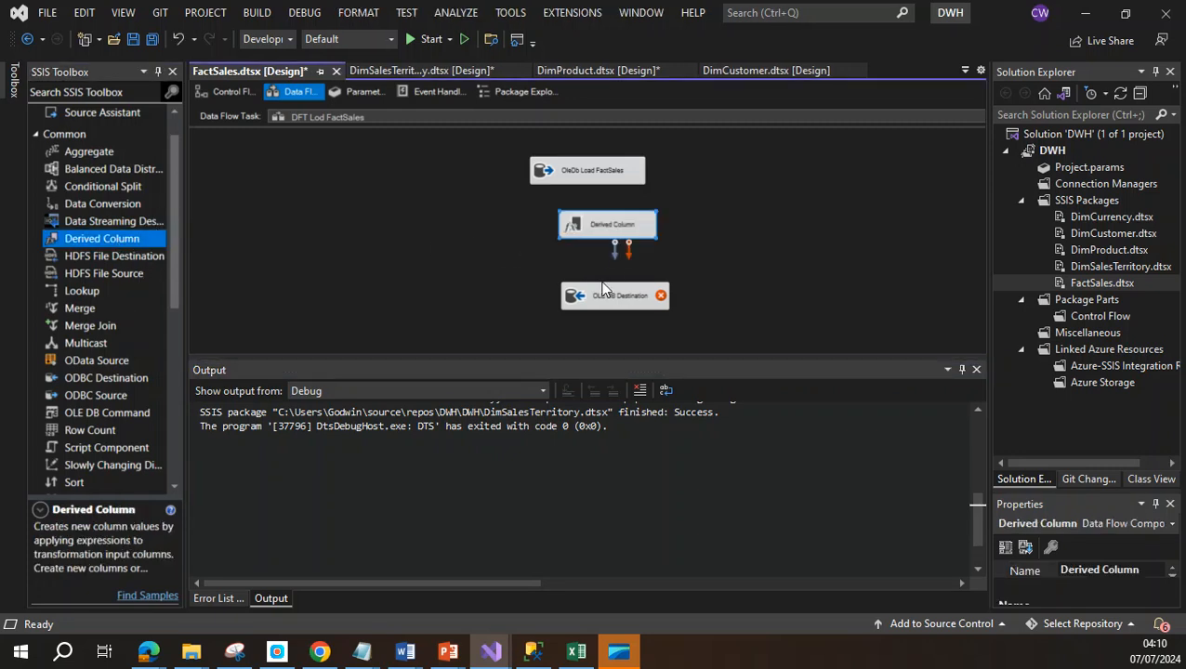
pyautogui.moveTo(602, 287); pyautogui.dragTo(598, 330)
pyautogui.moveTo(597, 208); pyautogui.dragTo(567, 200)
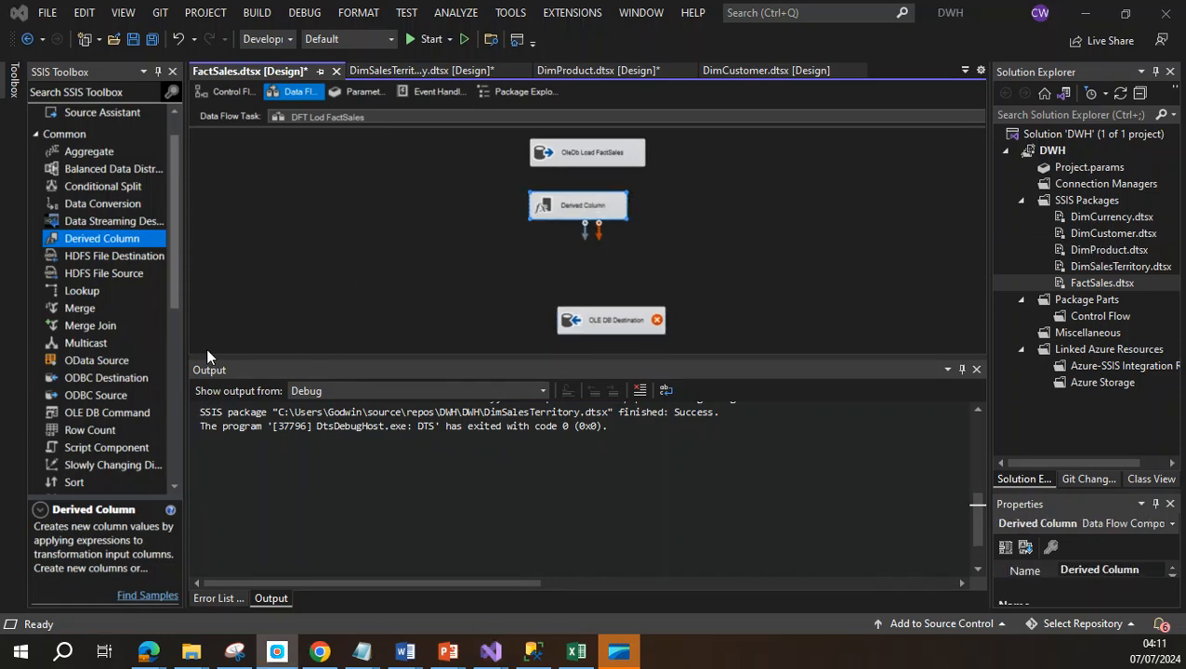
# Connect the OleDb Load FactSales output to the Derived Column transformation and open the transformation for editing
pyautogui.click(611, 160)
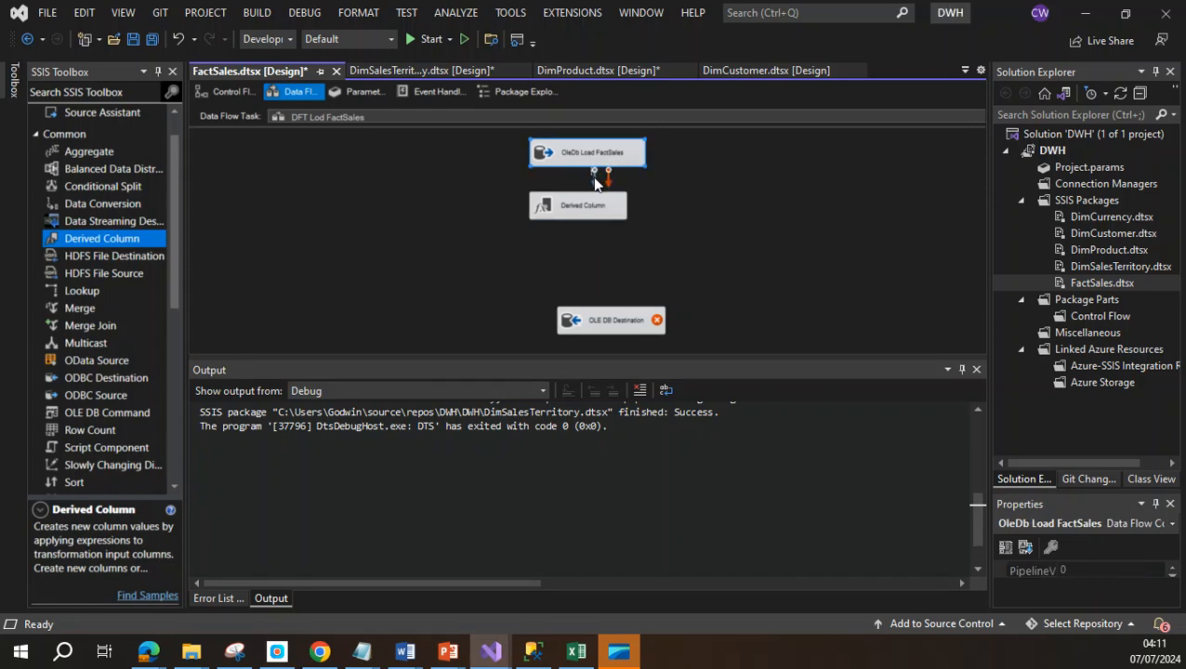
pyautogui.moveTo(592, 175); pyautogui.dragTo(620, 217)
pyautogui.click(593, 210)
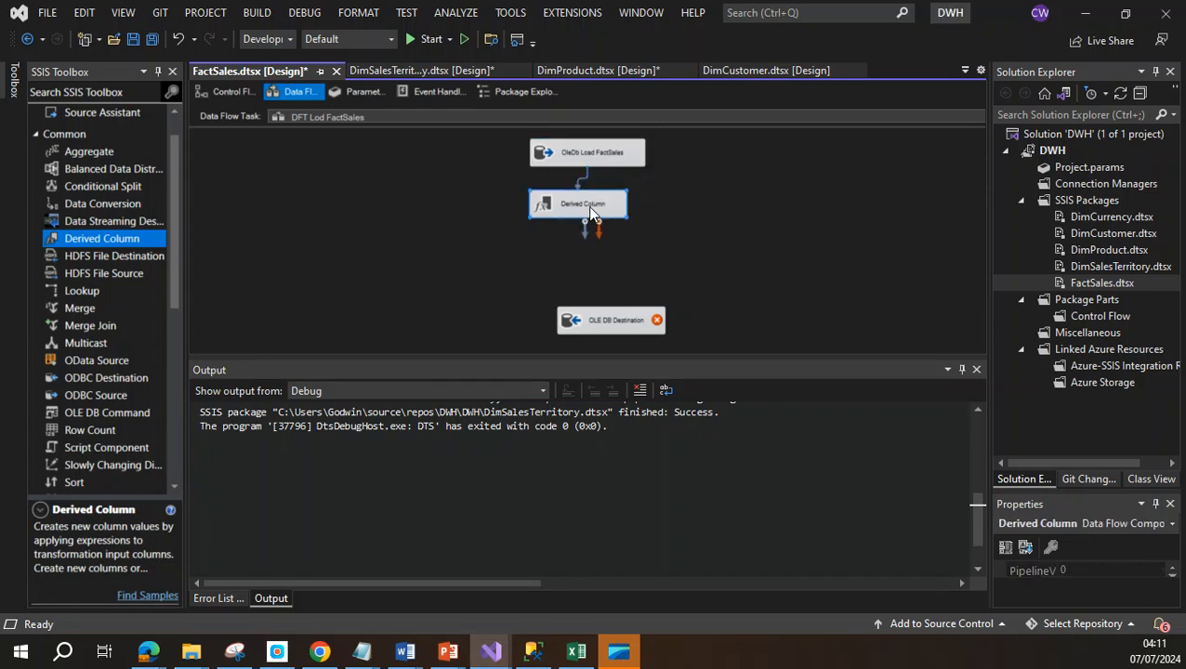
pyautogui.click(593, 209)
pyautogui.doubleClick(565, 209)
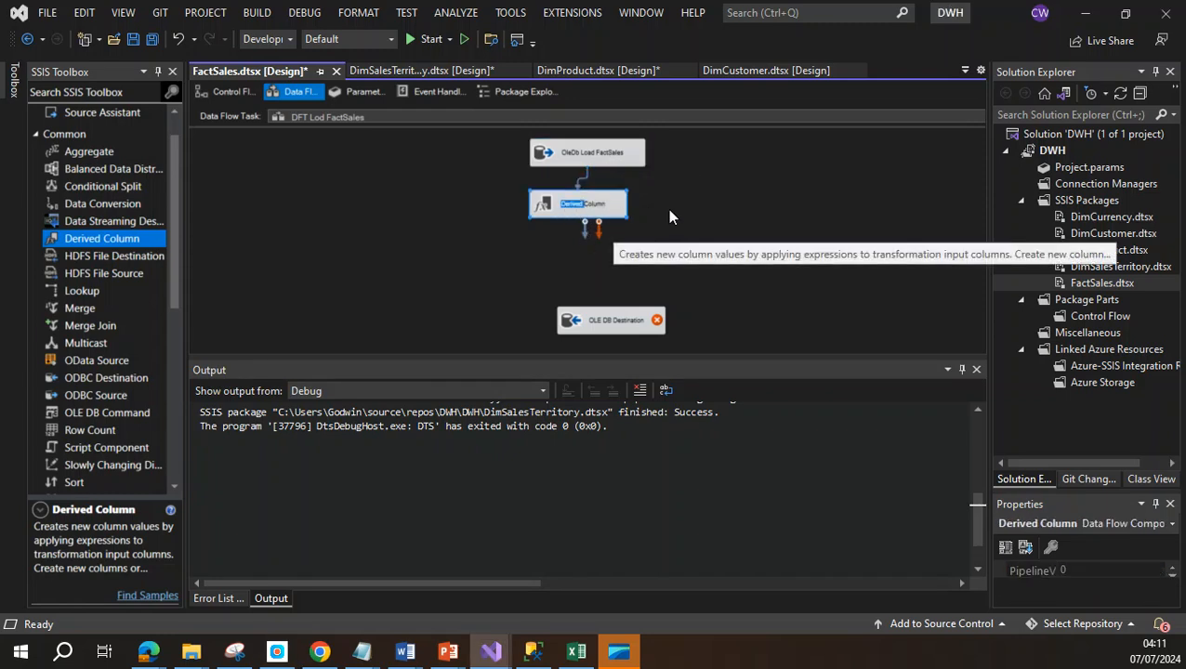
pyautogui.click(667, 215)
pyautogui.doubleClick(578, 204)
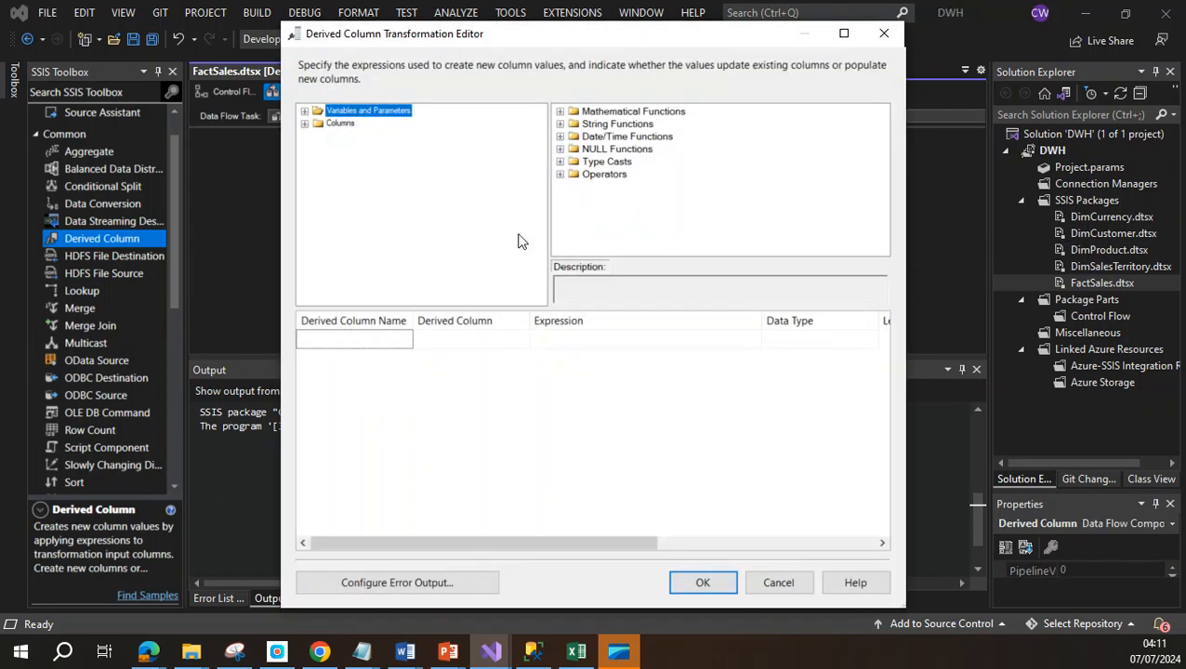
# Define a derived column named SalesAmount, added as a new column
pyautogui.click(350, 338)
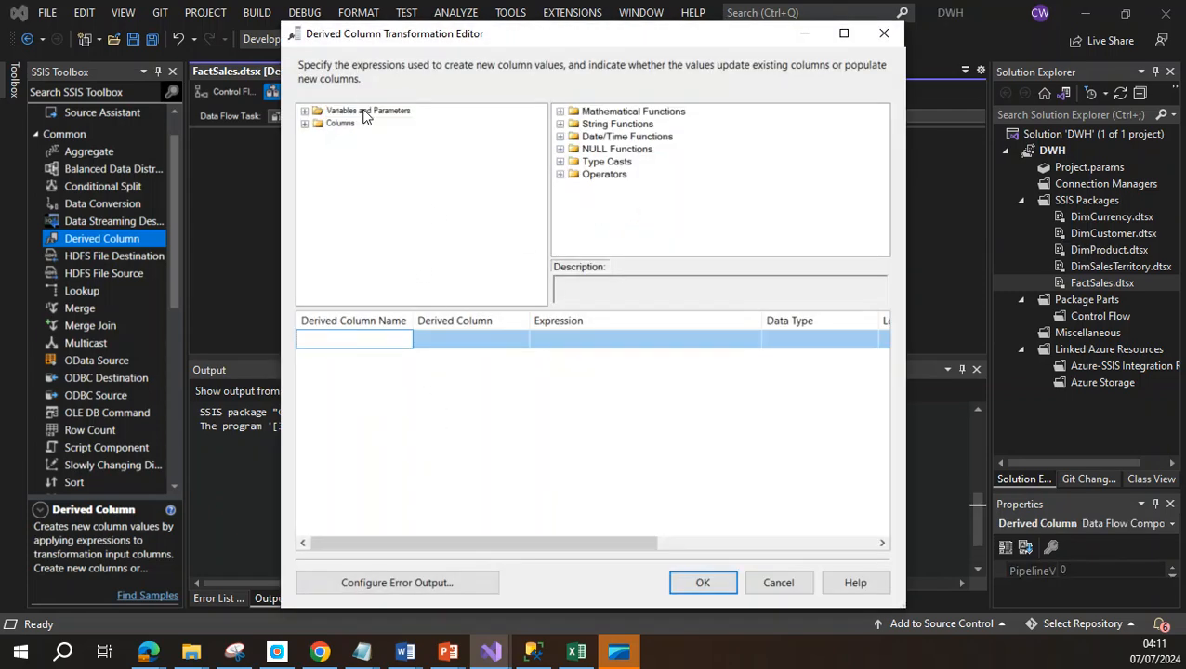
pyautogui.click(367, 110)
pyautogui.click(351, 338)
pyautogui.write('SalesAmount')
pyautogui.click(609, 339)
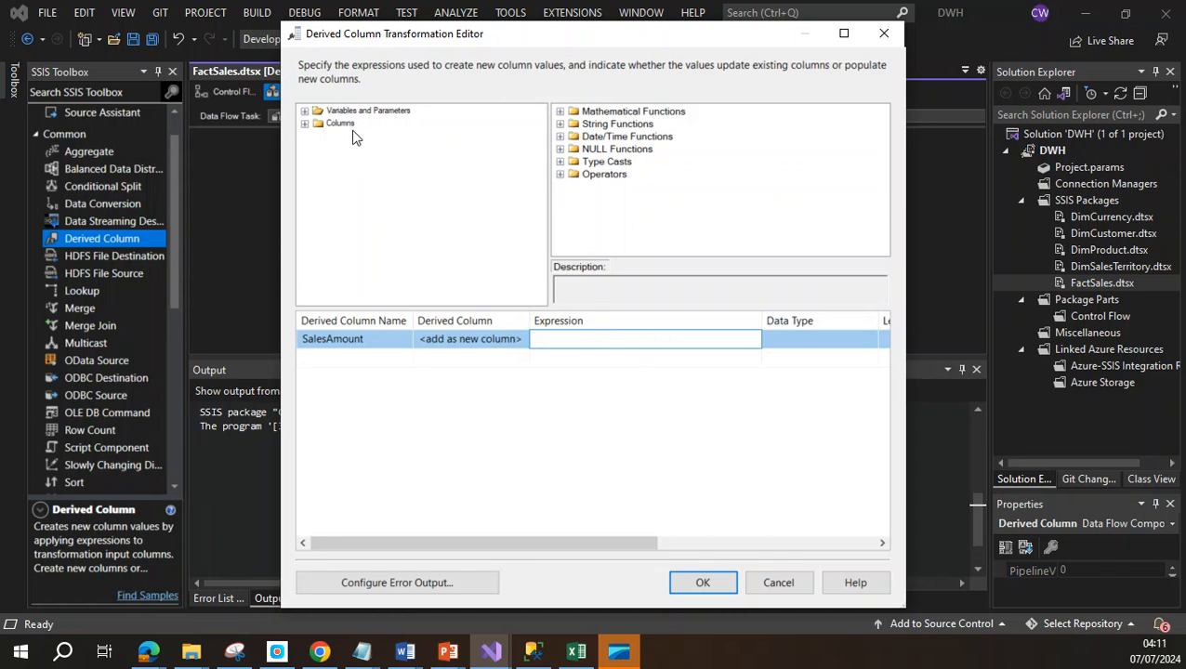
# Insert the OrderQty input column into the SalesAmount expression
pyautogui.click(317, 125)
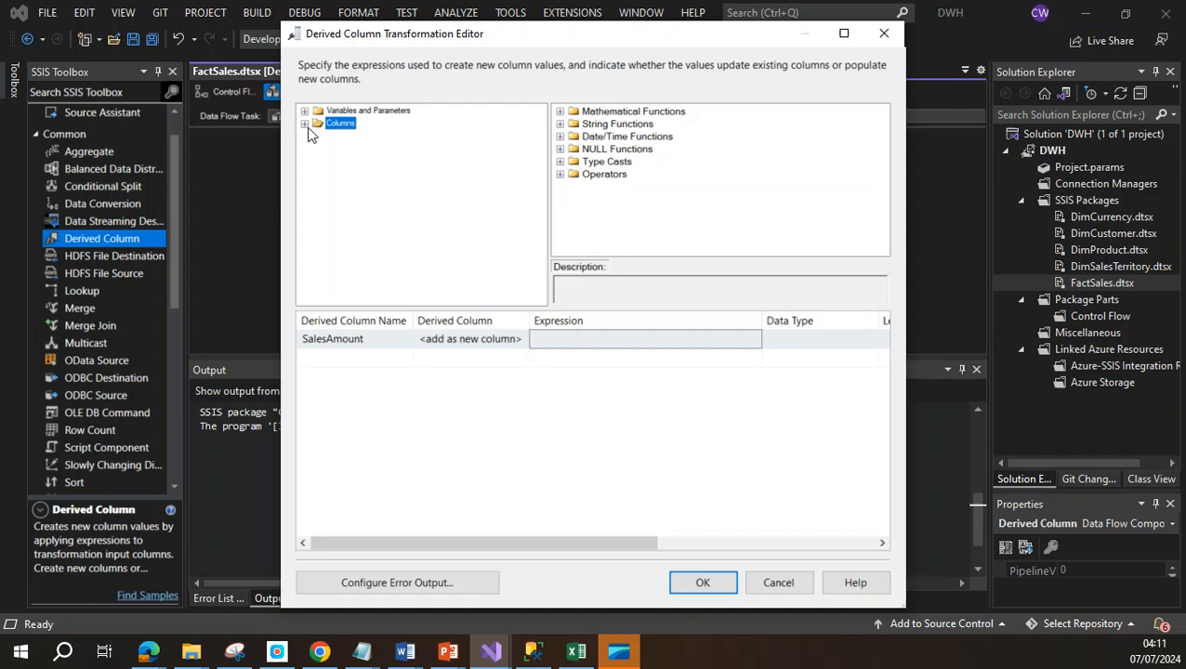
pyautogui.click(305, 124)
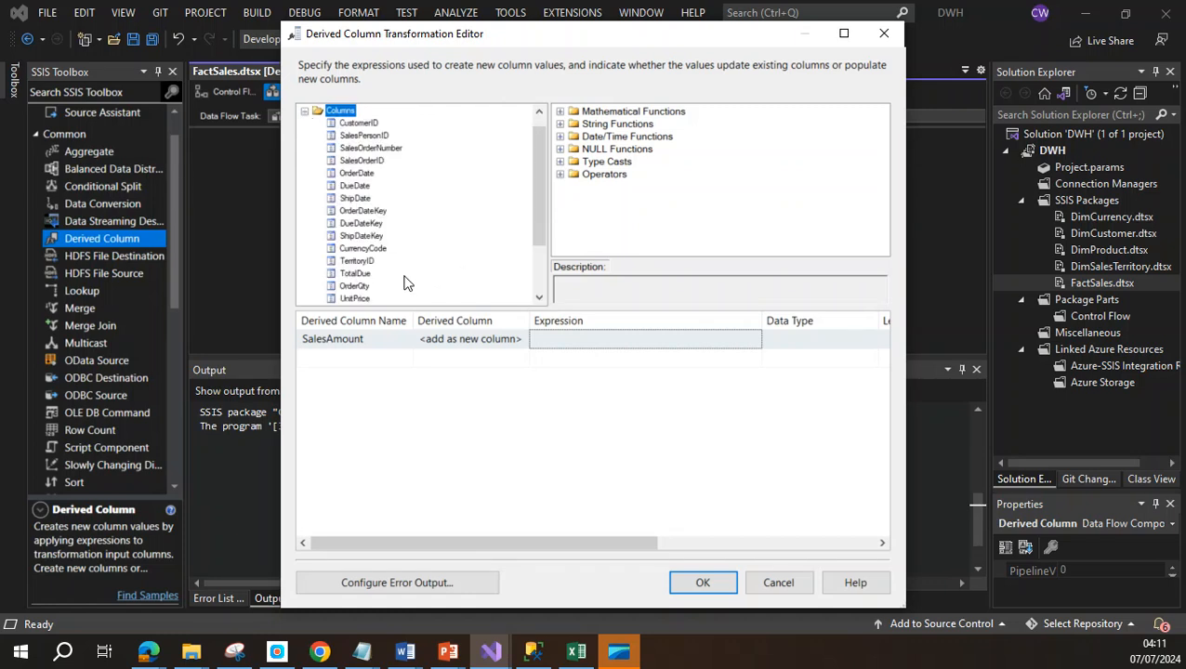
pyautogui.click(355, 286)
pyautogui.click(580, 342)
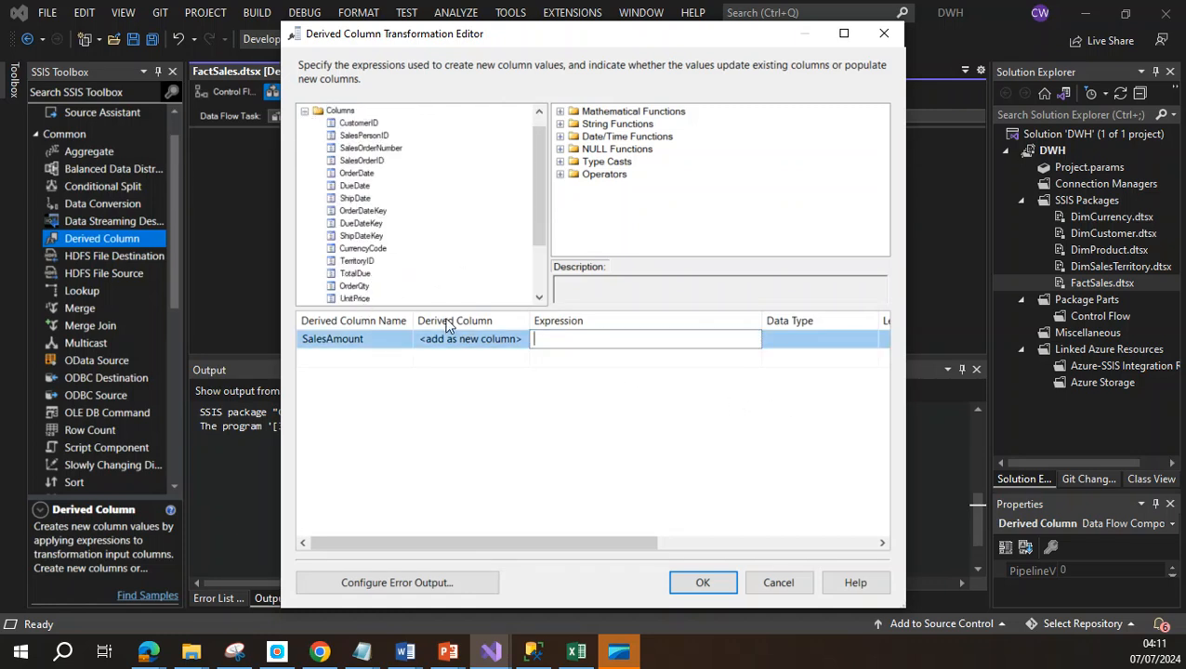
pyautogui.moveTo(358, 286); pyautogui.dragTo(549, 338)
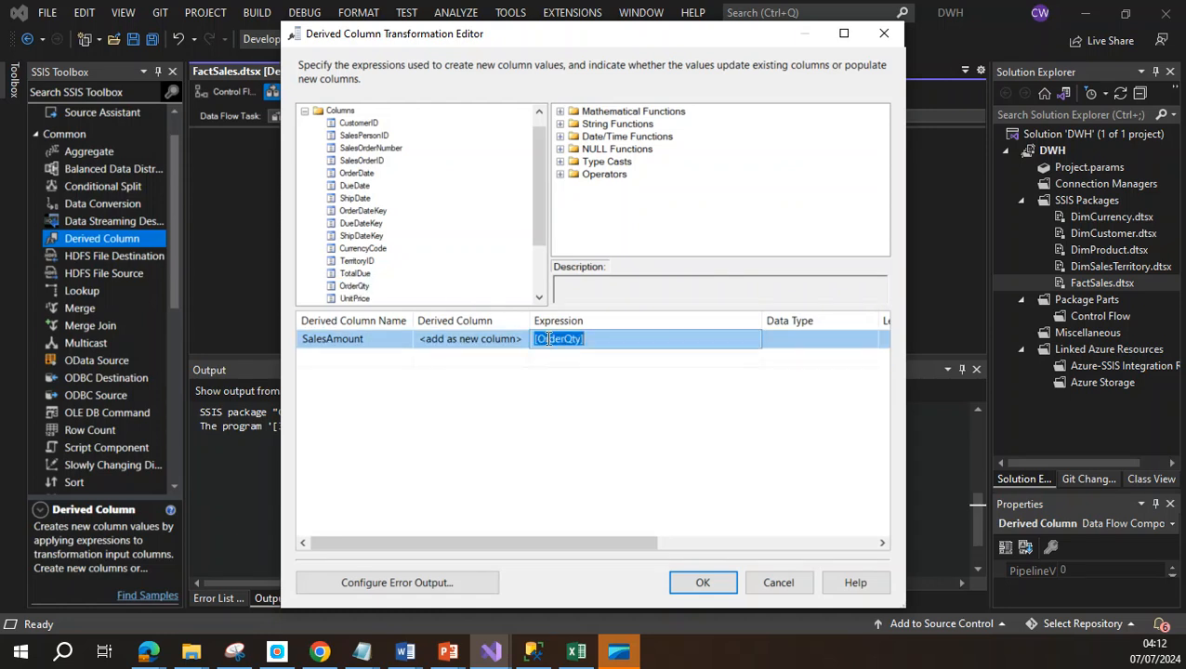
# Multiply OrderQty by the UnitPrice column in the SalesAmount expression and accept the transformation editor
pyautogui.click(602, 337)
pyautogui.click(574, 174)
pyautogui.click(561, 175)
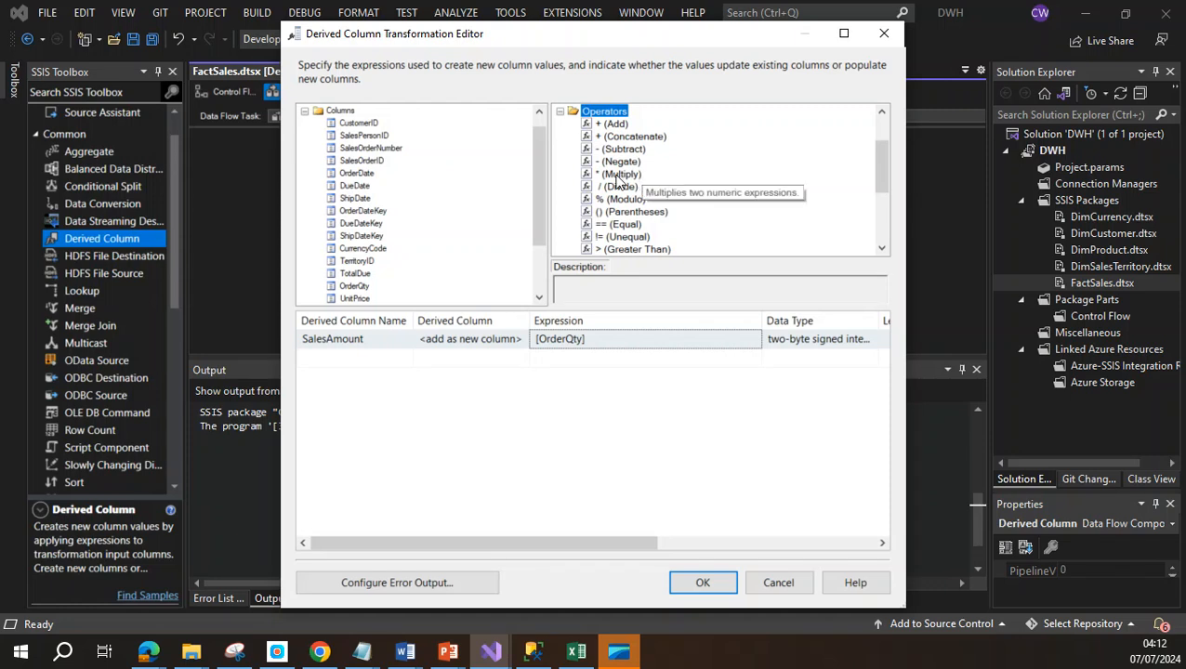
pyautogui.moveTo(616, 179); pyautogui.dragTo(635, 339)
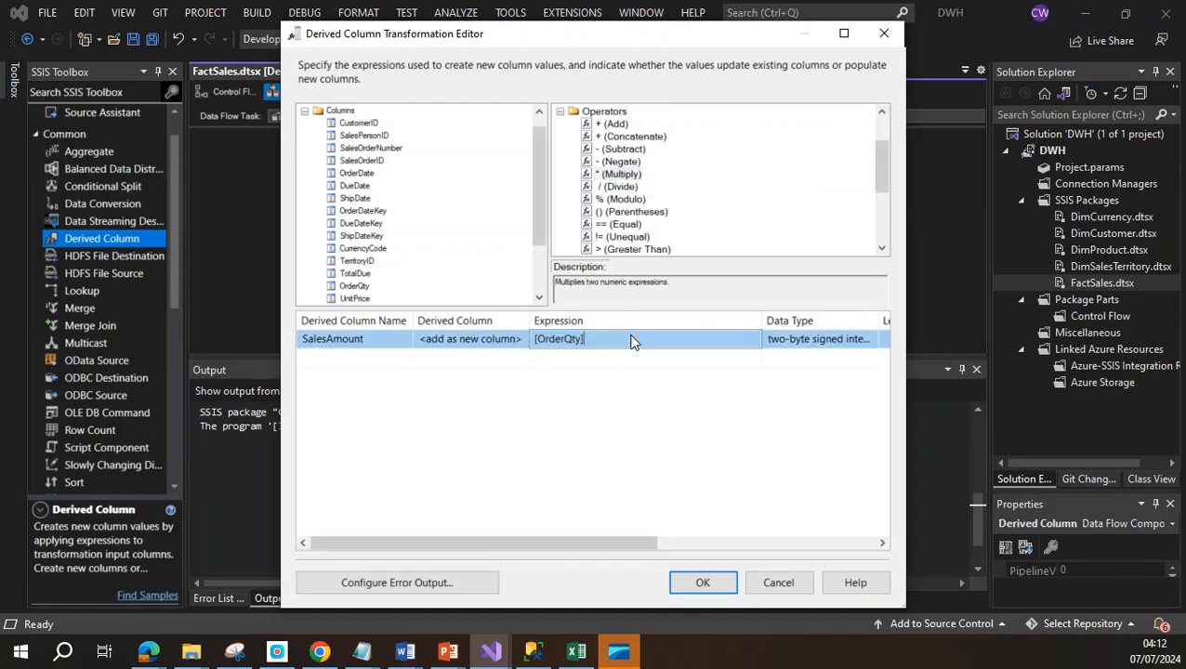
pyautogui.click(629, 340)
pyautogui.moveTo(537, 215); pyautogui.dragTo(537, 228)
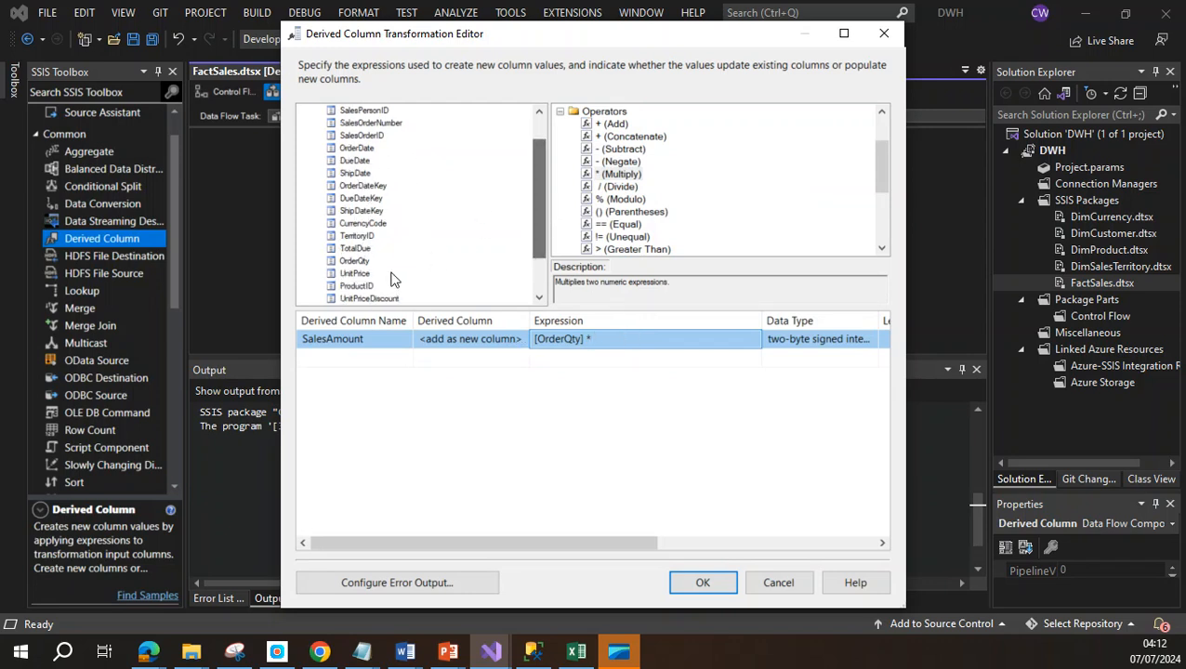
pyautogui.click(362, 274)
pyautogui.moveTo(353, 275); pyautogui.dragTo(613, 340)
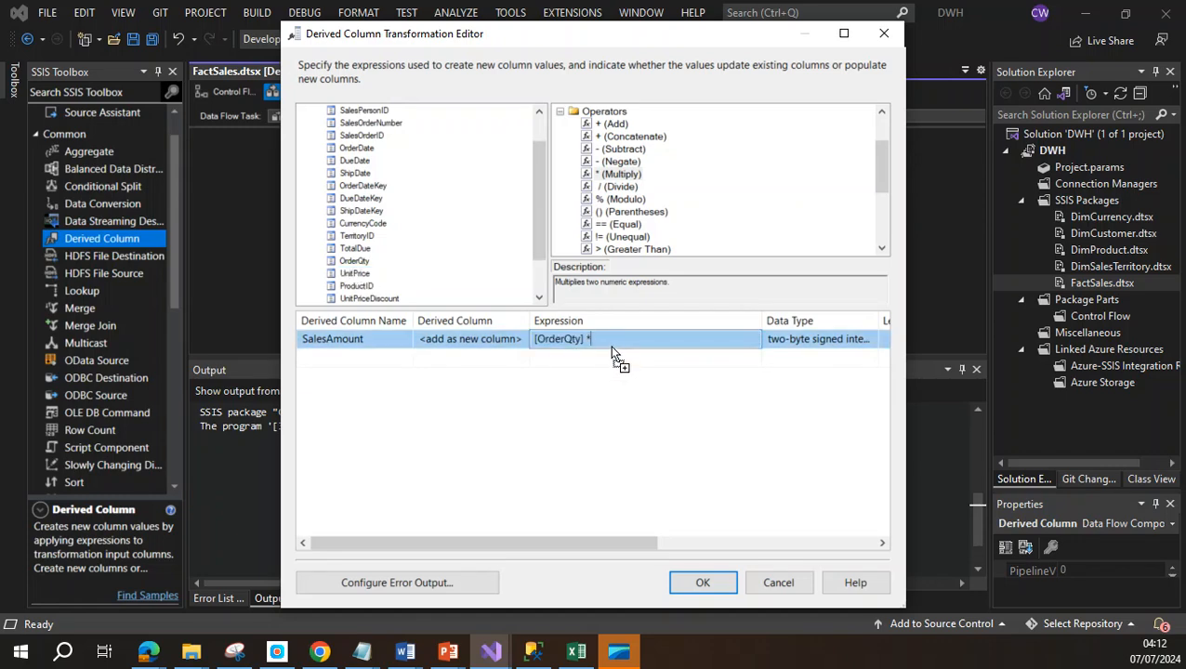
pyautogui.click(704, 586)
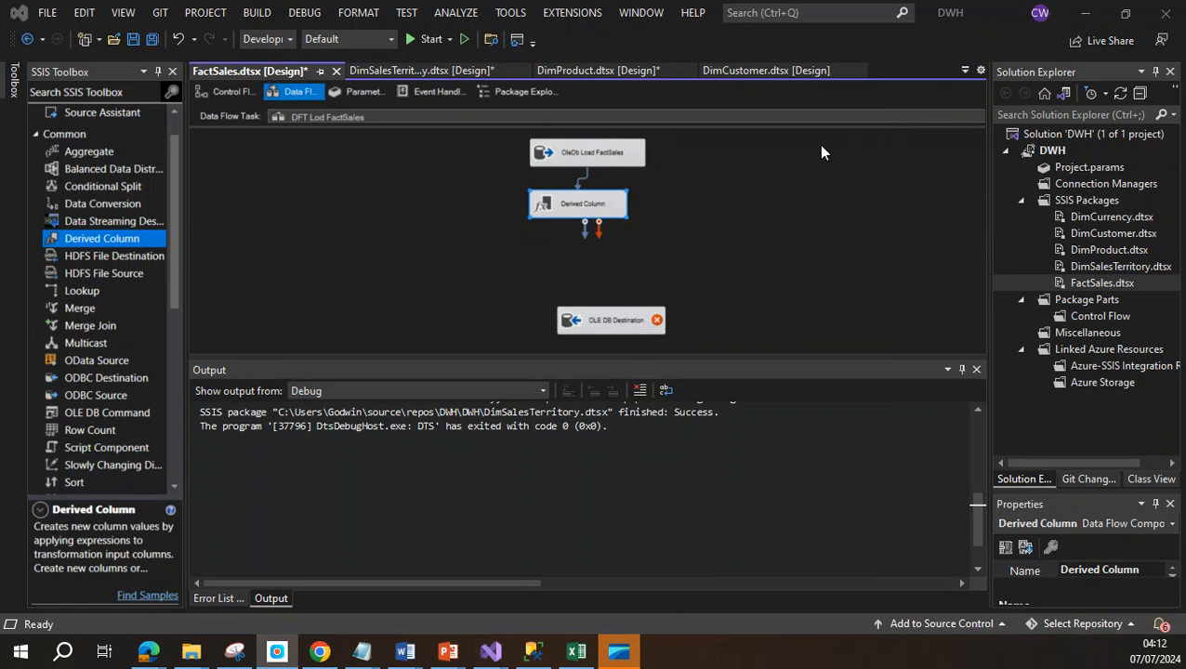
# Rename the Derived Column transformation as "DRV SalesAmount"
pyautogui.rightClick(585, 205)
pyautogui.click(583, 206)
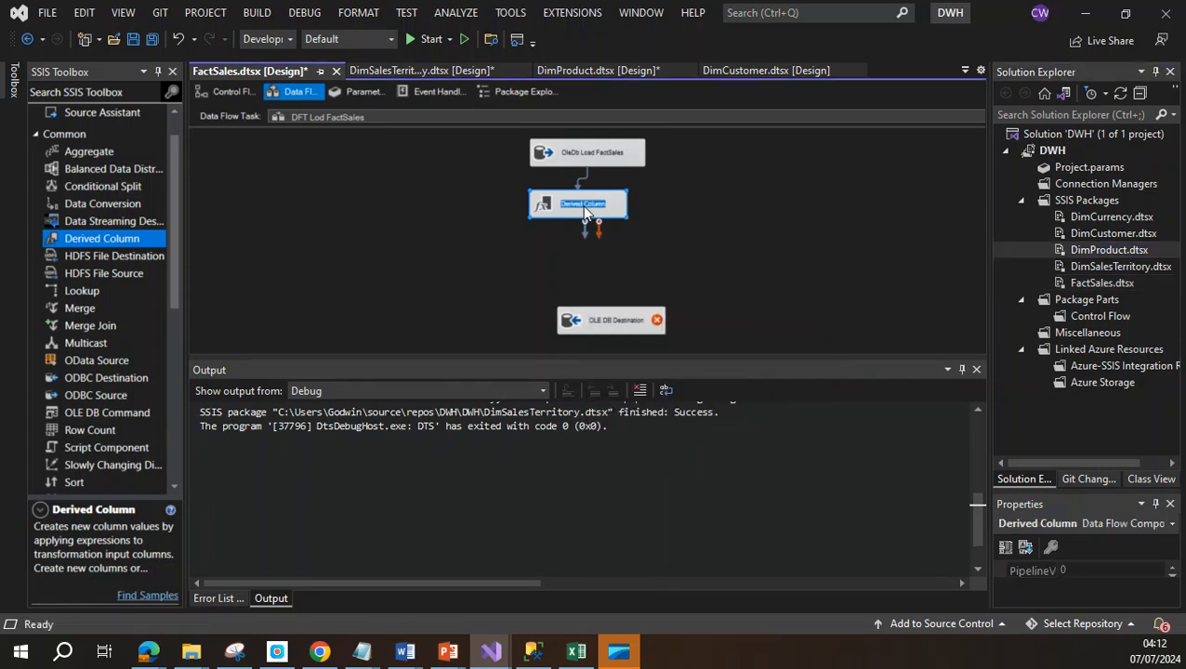
pyautogui.write('DRV Sales')
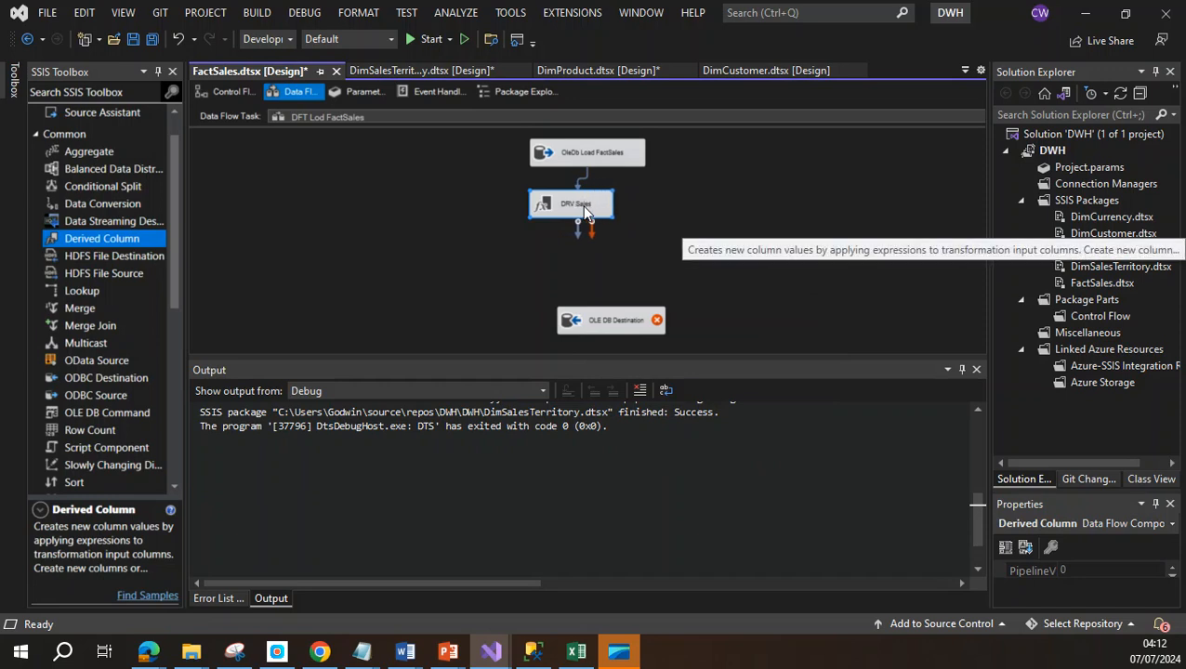
pyautogui.write('Amount')
pyautogui.click(487, 287)
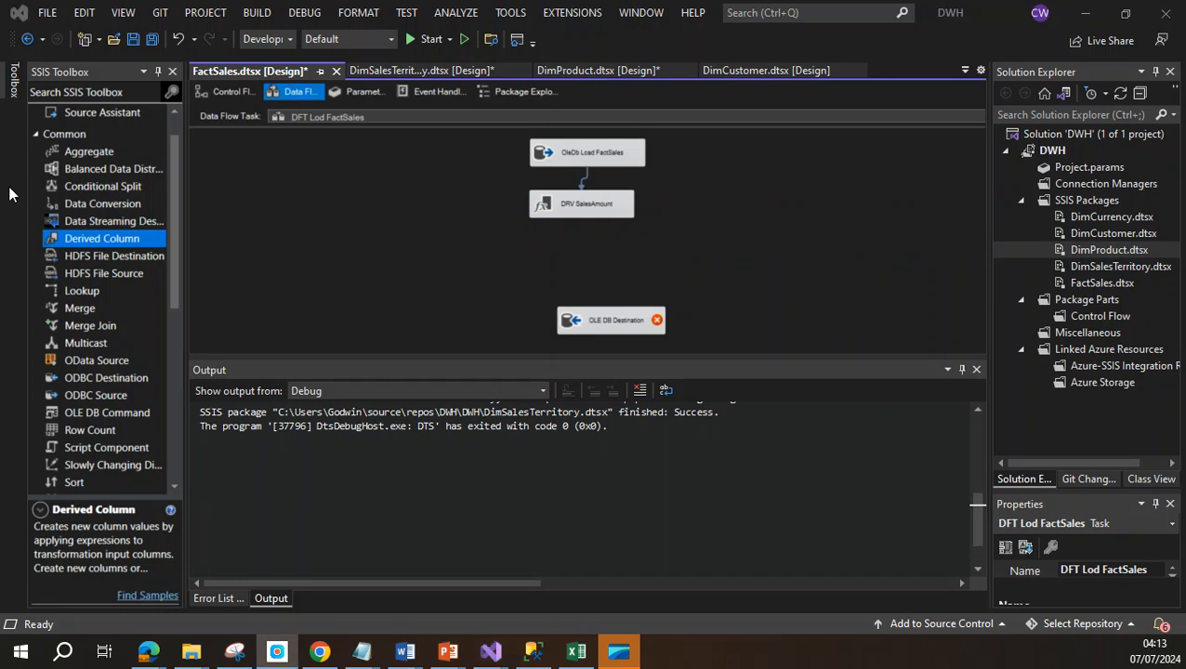
# Add a Lookup transformation below DRV SalesAmount and name it "LKP DimProduct"
pyautogui.moveTo(73, 291); pyautogui.dragTo(316, 304)
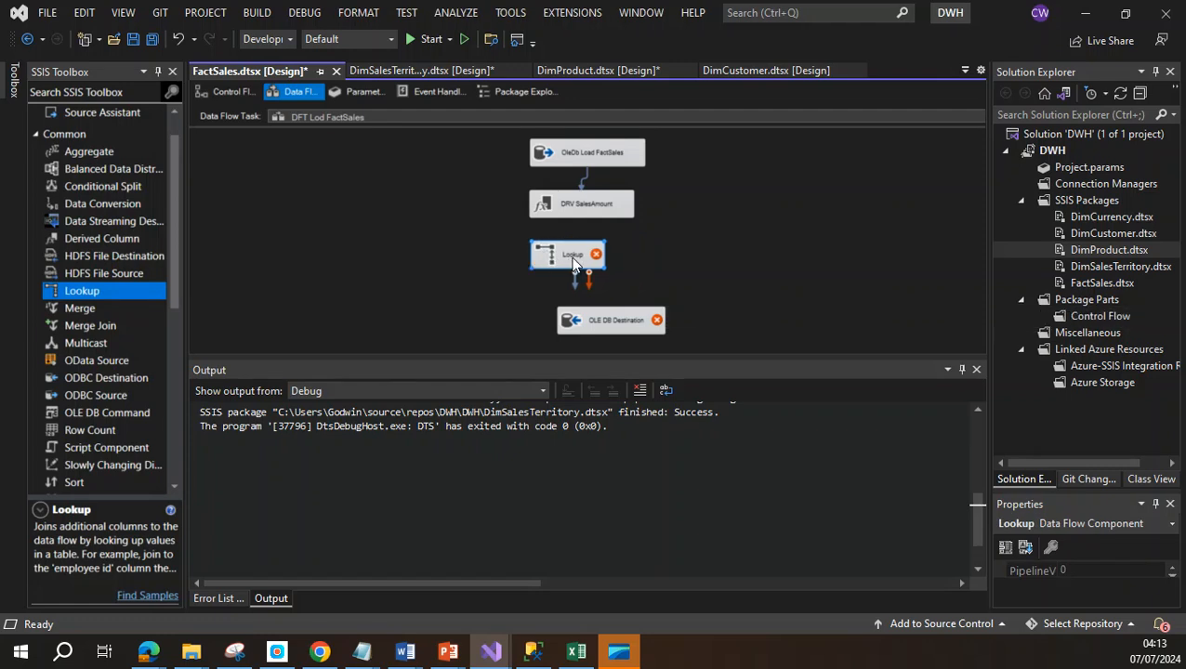
pyautogui.rightClick(571, 263)
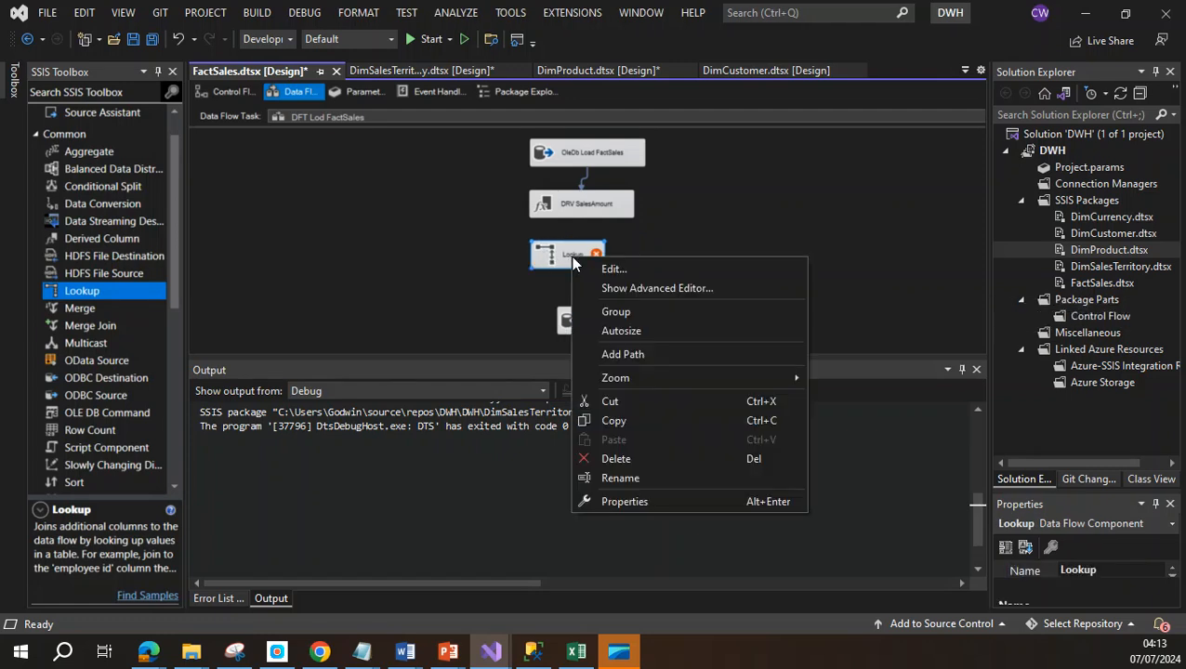
pyautogui.click(620, 478)
pyautogui.write('LKP')
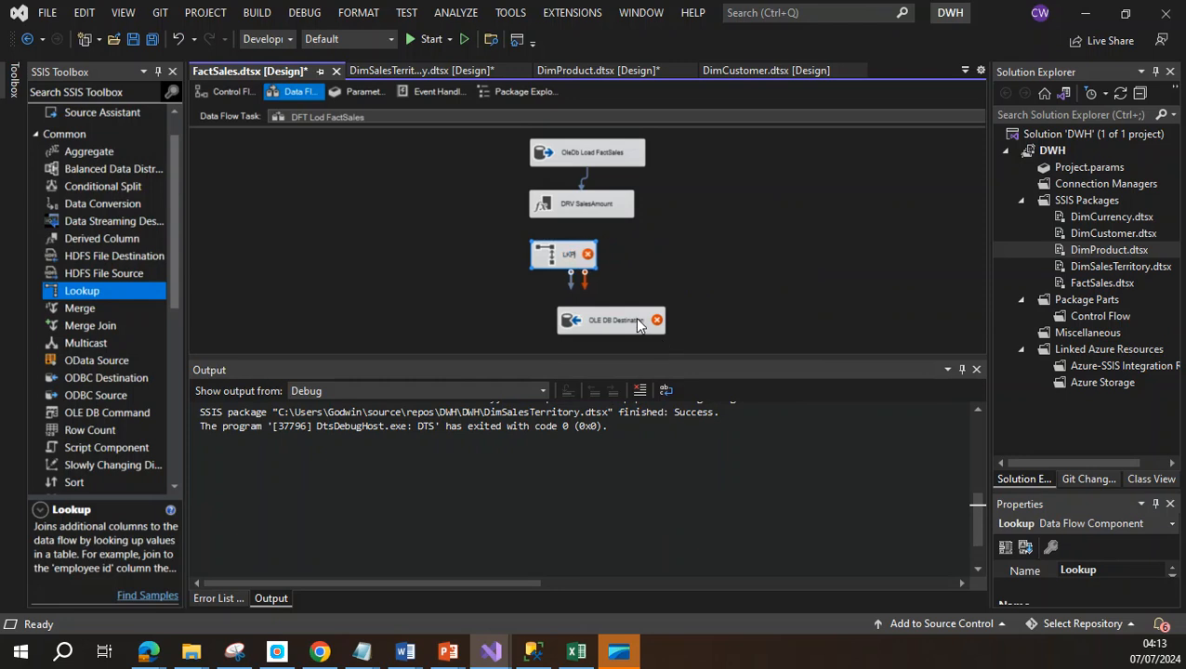
pyautogui.write(' DimPr')
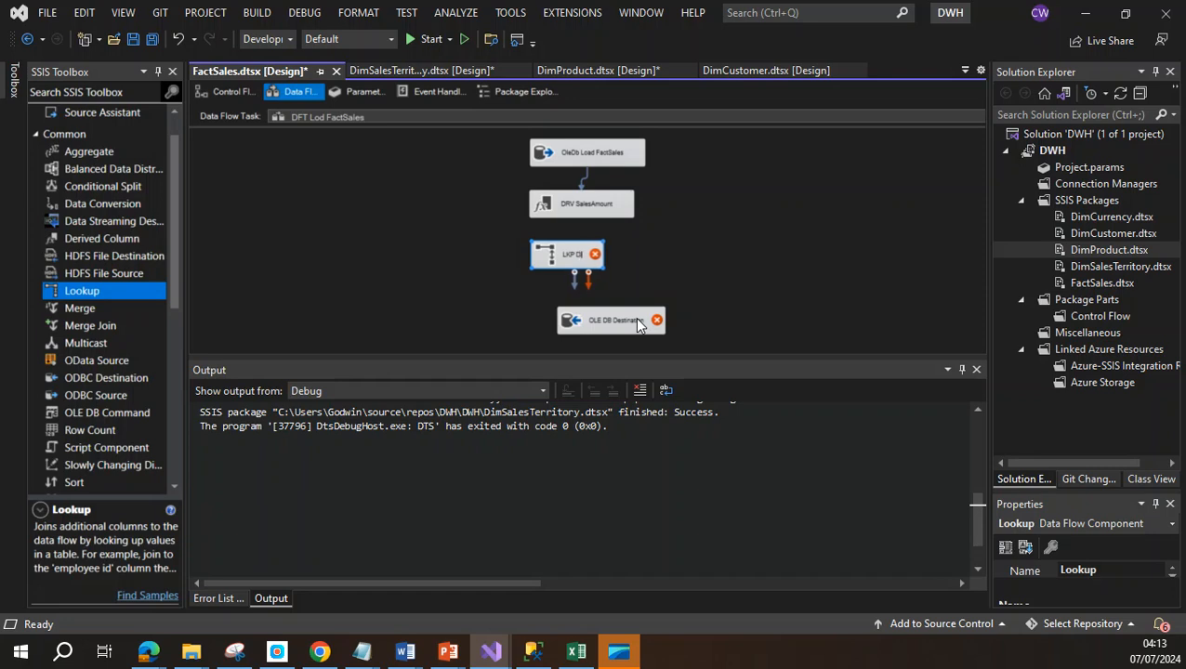
pyautogui.write('oduct')
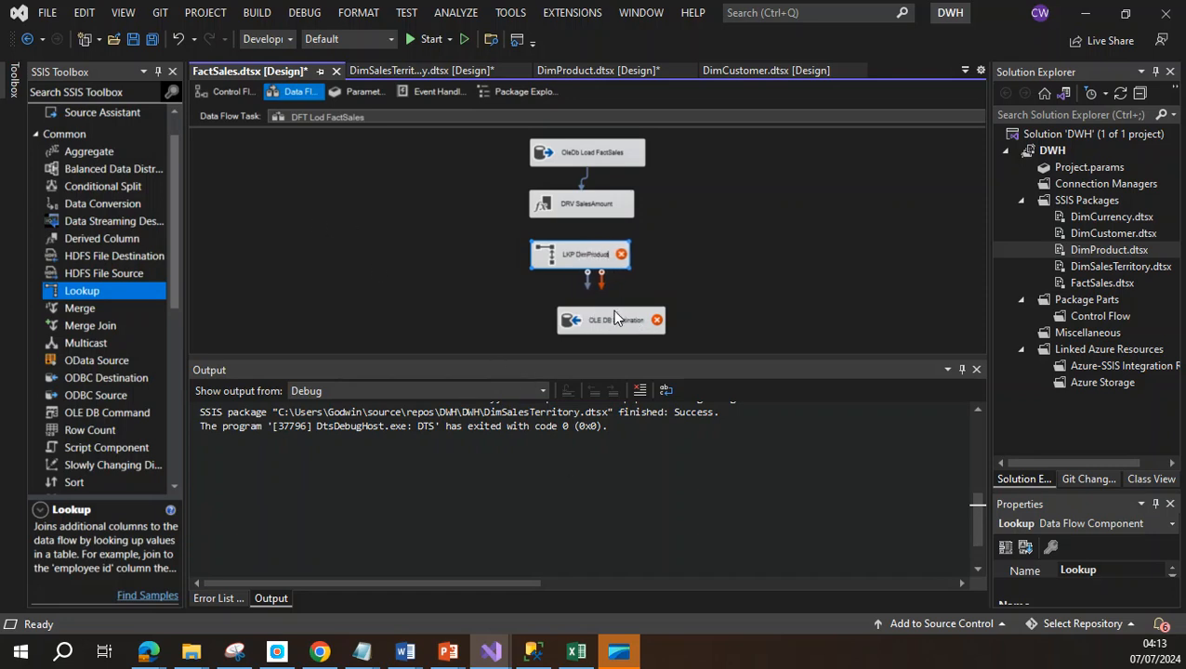
pyautogui.click(769, 158)
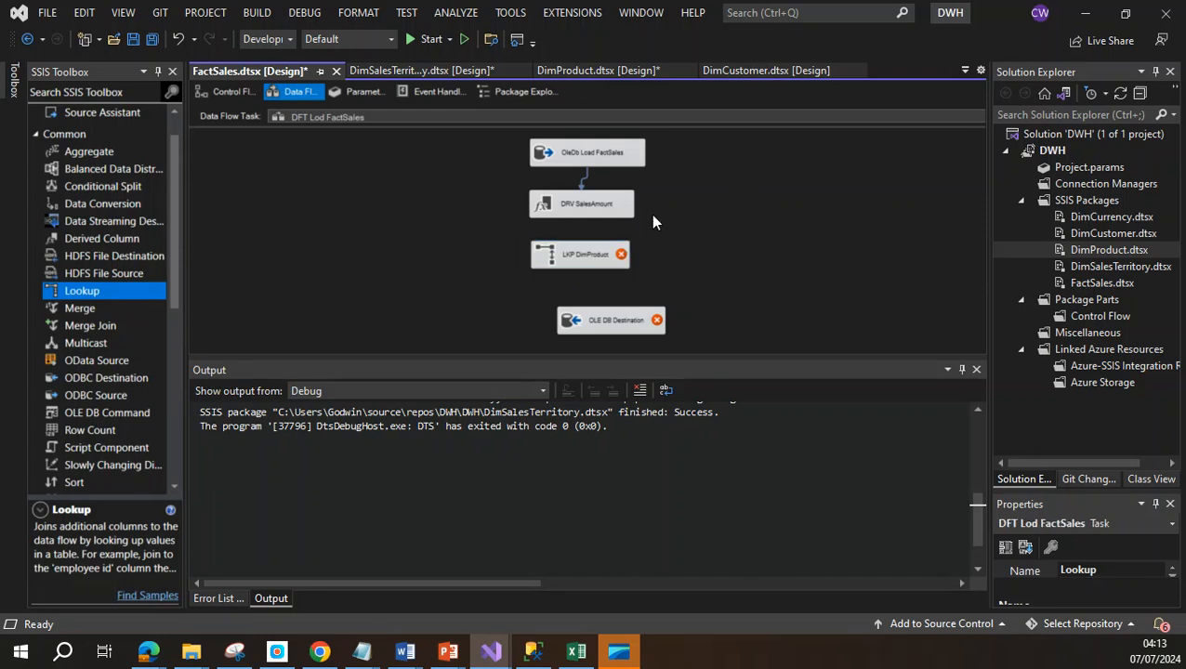
# Connect the DRV SalesAmount output to the LKP DimProduct lookup
pyautogui.click(605, 205)
pyautogui.moveTo(587, 231); pyautogui.dragTo(591, 257)
pyautogui.click(545, 287)
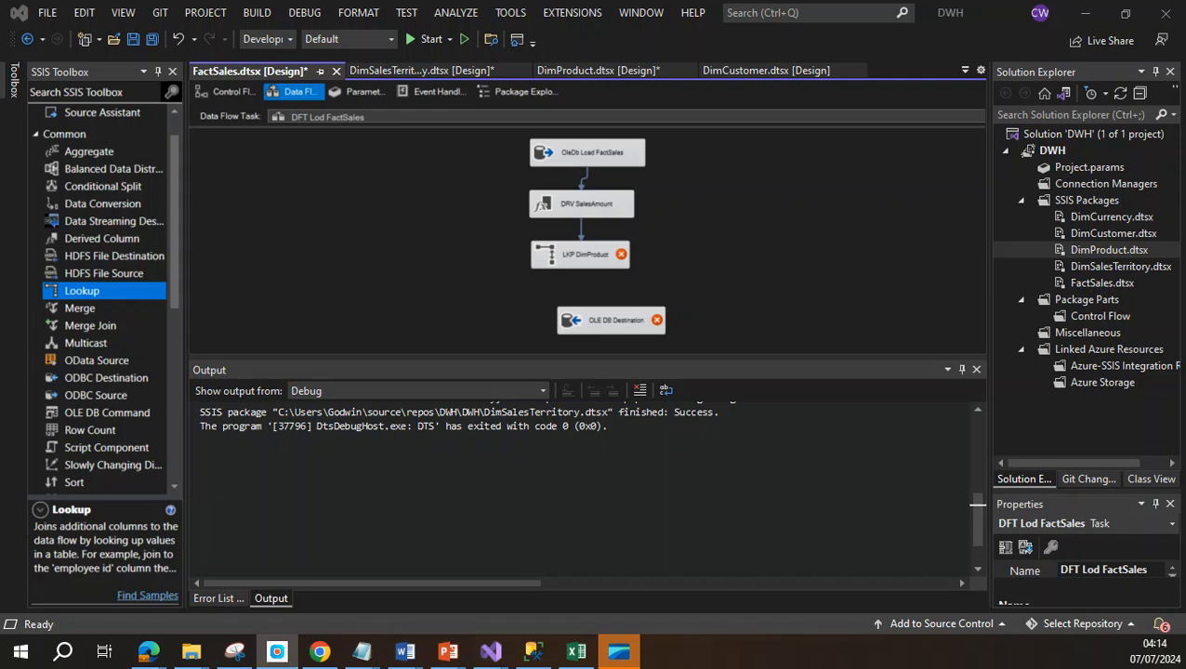
# Open the LKP DimProduct lookup for editing and assign it a new connection manager based on LocalHost.DWH
pyautogui.doubleClick(597, 256)
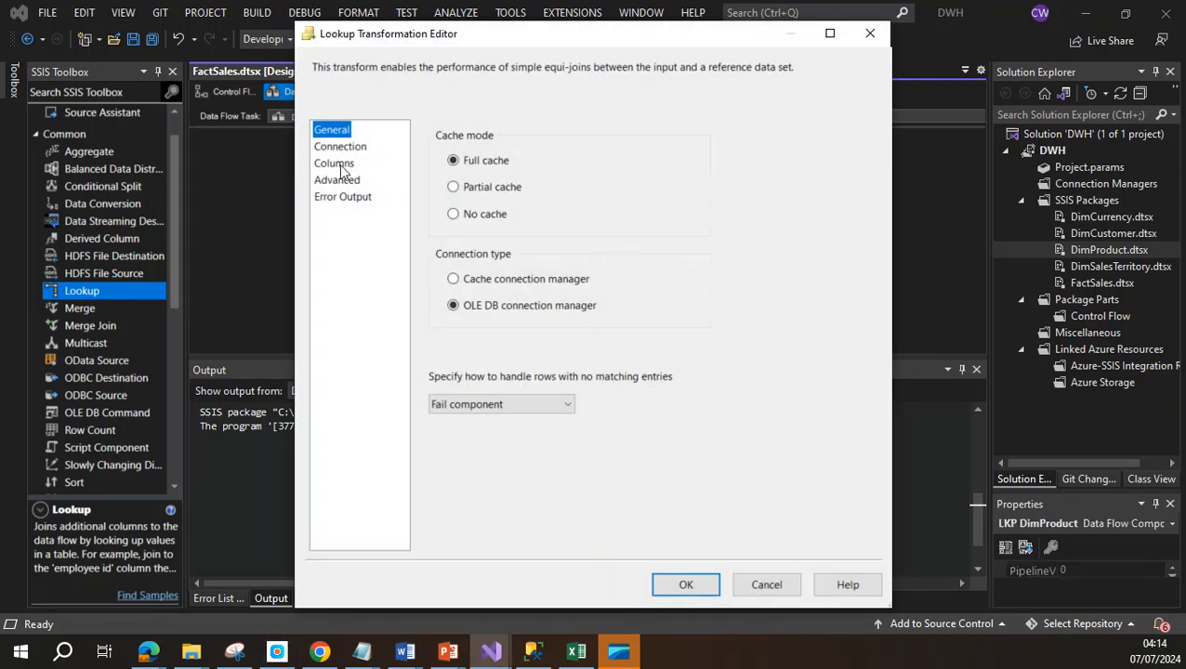
pyautogui.click(338, 165)
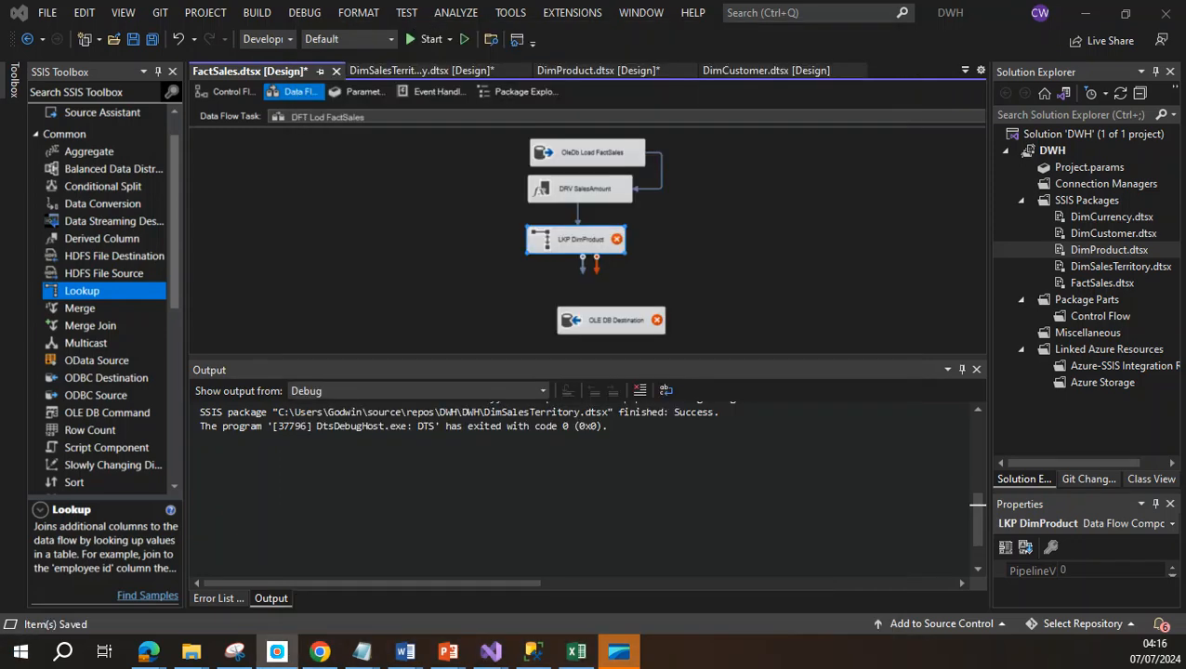
pyautogui.doubleClick(569, 243)
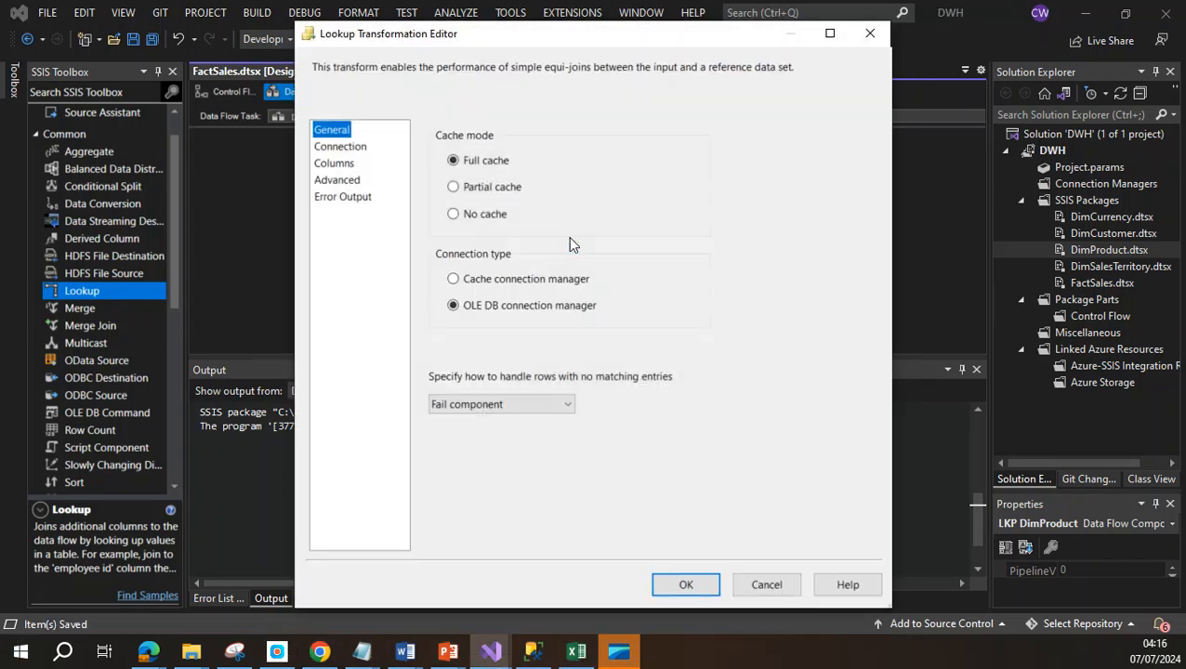
pyautogui.click(353, 148)
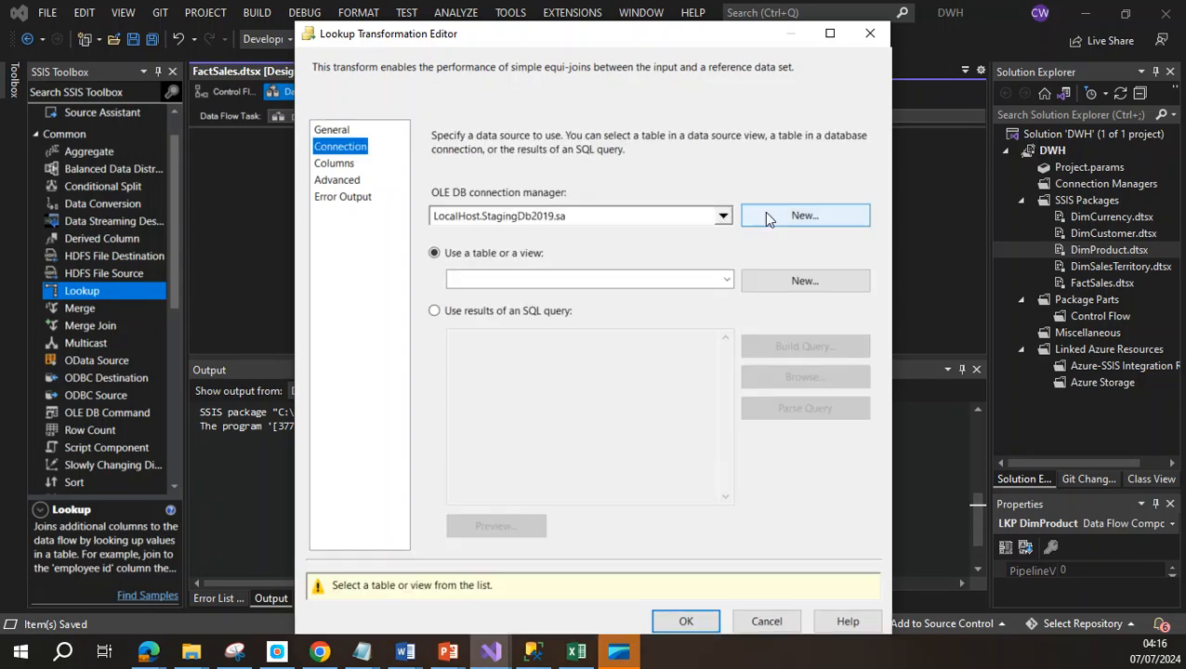
pyautogui.click(807, 214)
pyautogui.click(457, 256)
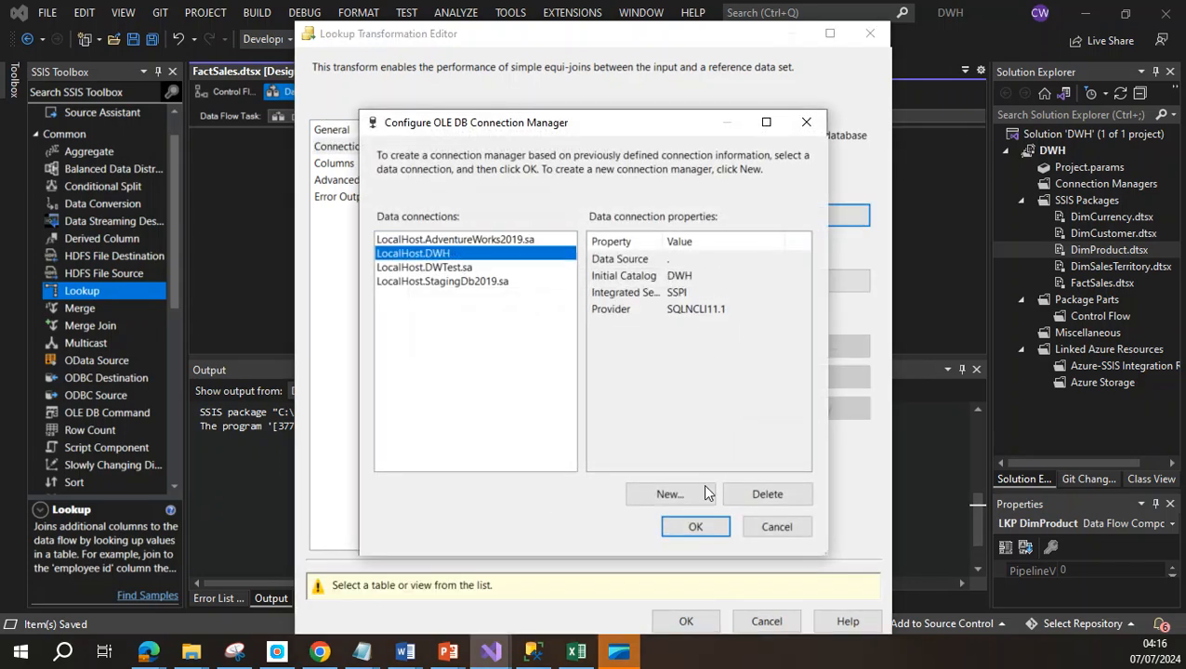
pyautogui.click(692, 527)
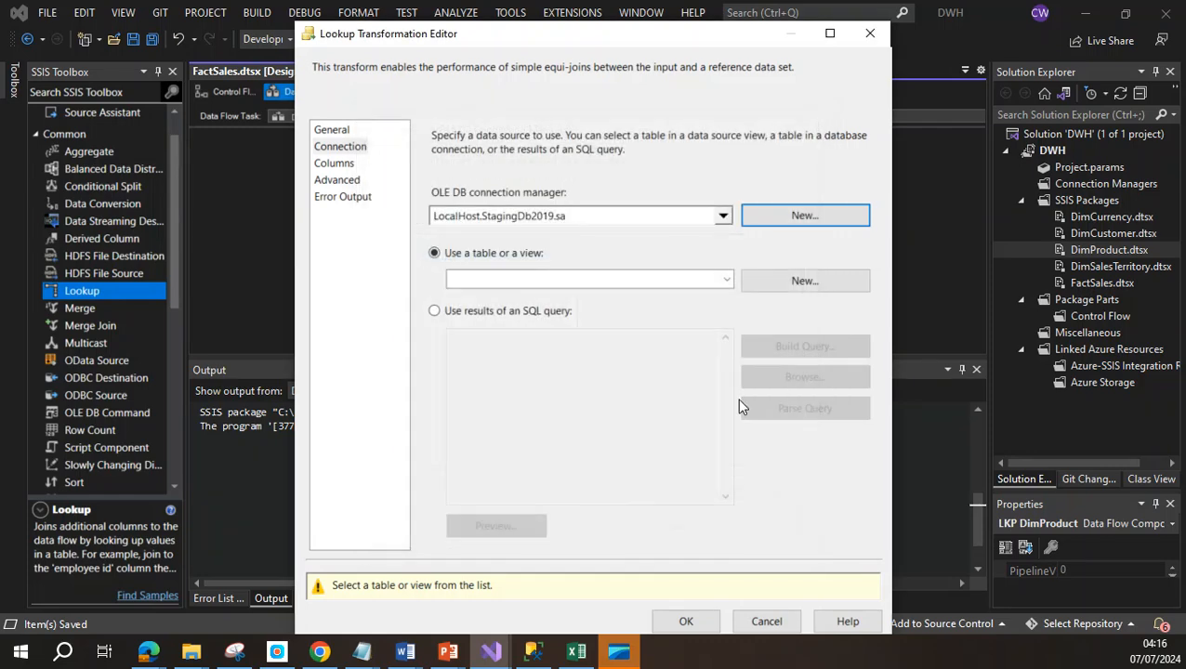
# Use the [dbo].[Dim.Product] table as the lookup reference and return its ProductKey as a new column
pyautogui.click(724, 281)
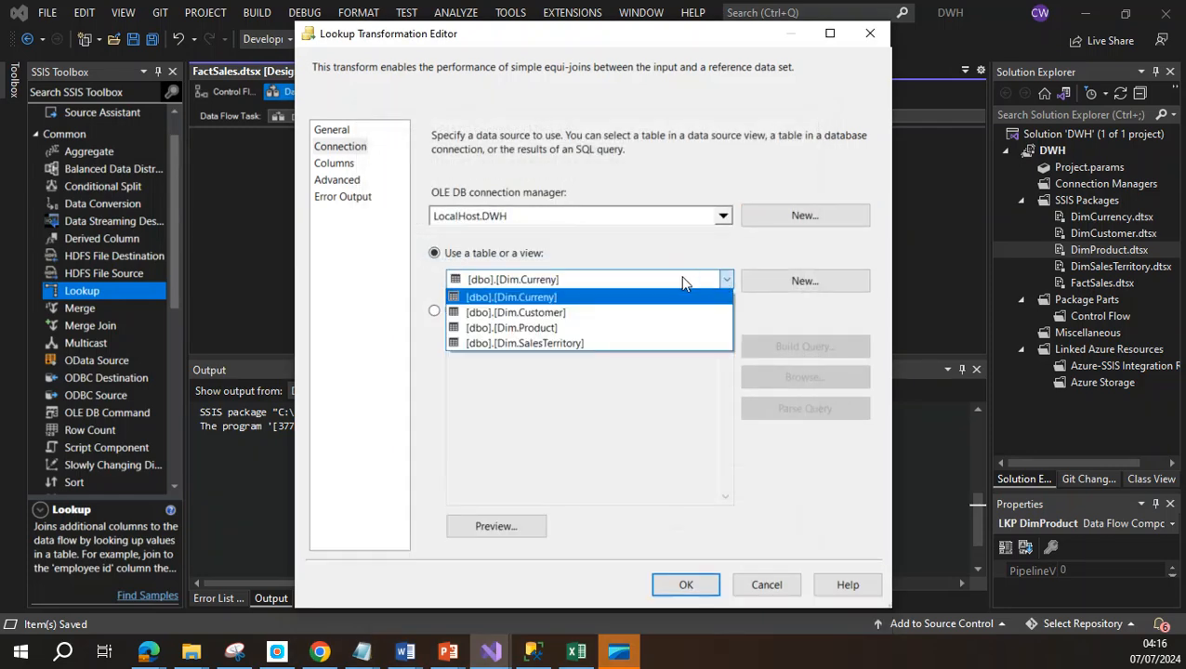
pyautogui.click(546, 328)
pyautogui.click(336, 165)
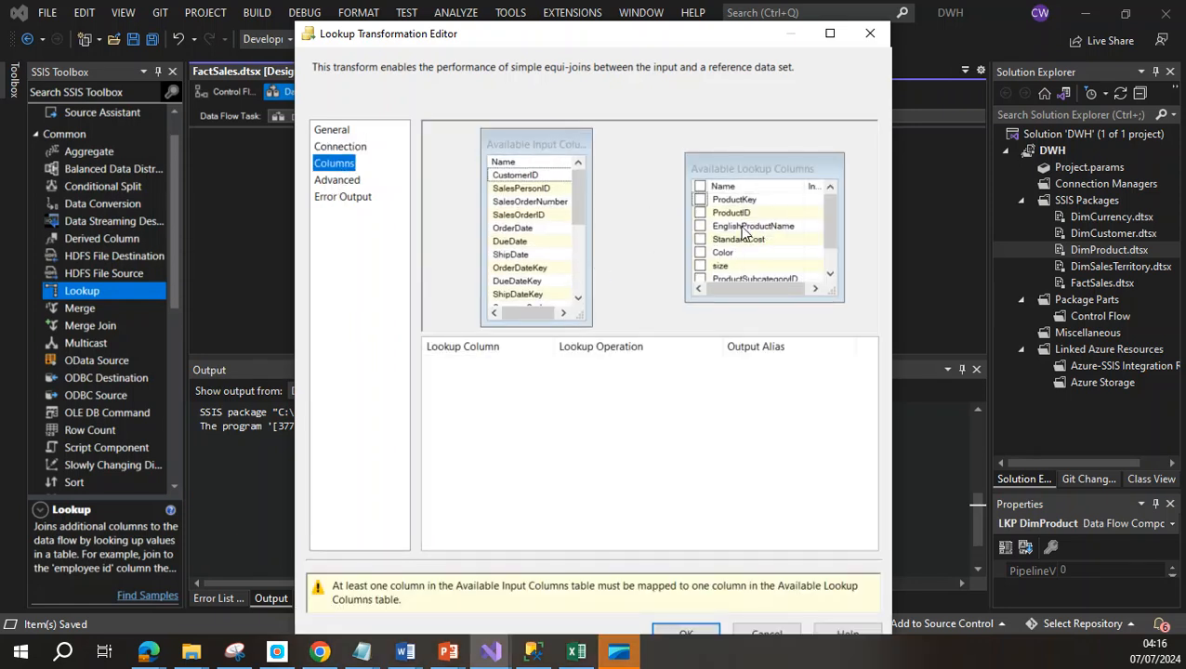
pyautogui.click(700, 200)
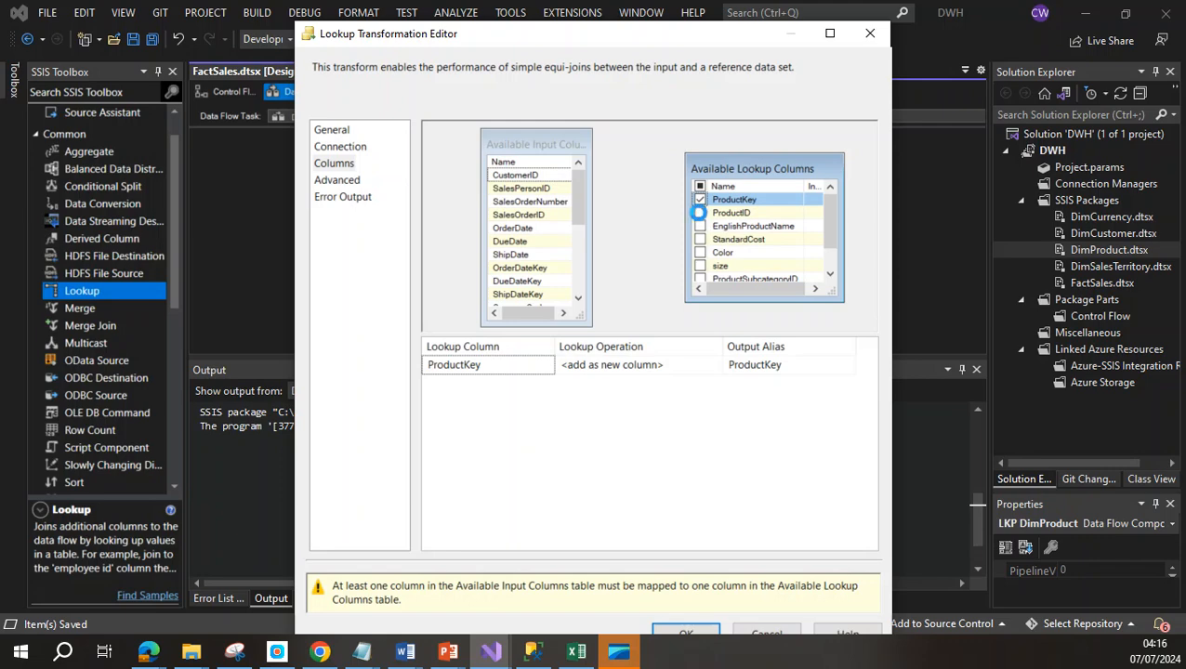
# Map the input ProductID column to the ProductID lookup column and accept the LKP DimProduct settings
pyautogui.click(701, 214)
pyautogui.click(700, 213)
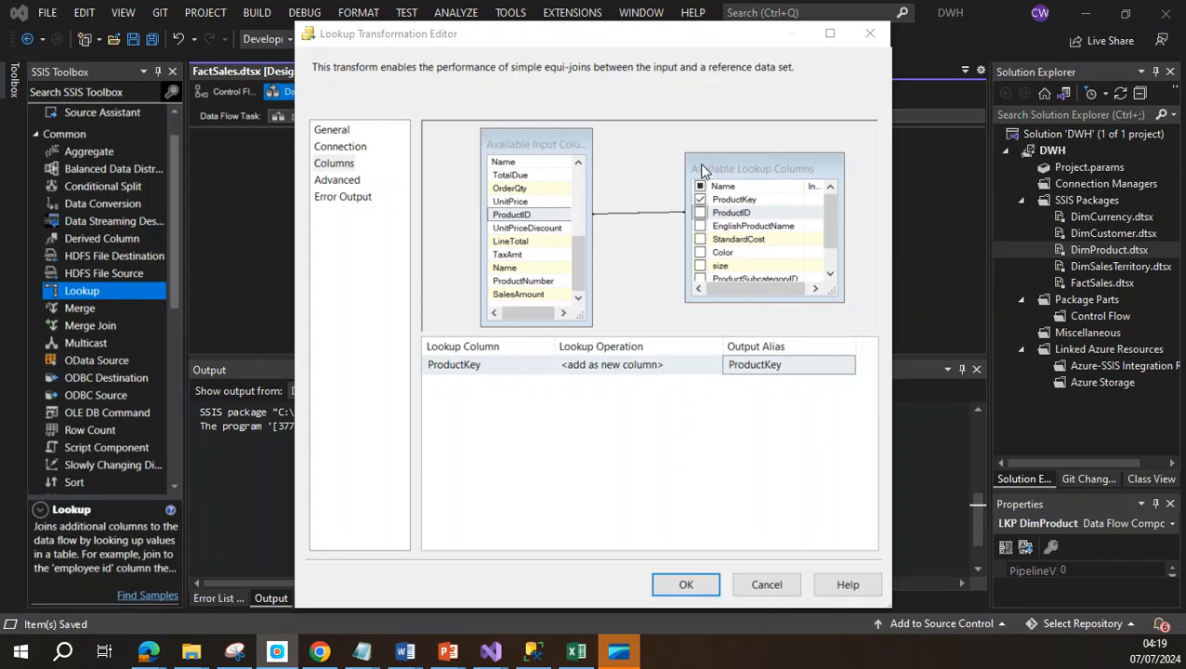
pyautogui.click(336, 148)
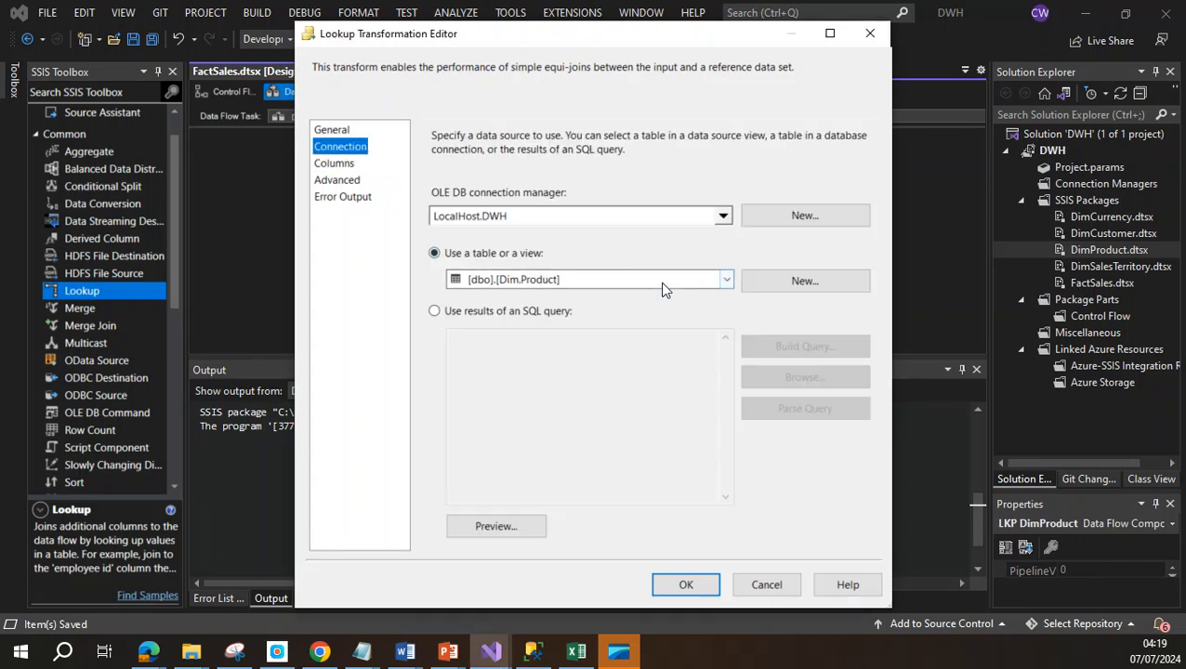
pyautogui.click(340, 165)
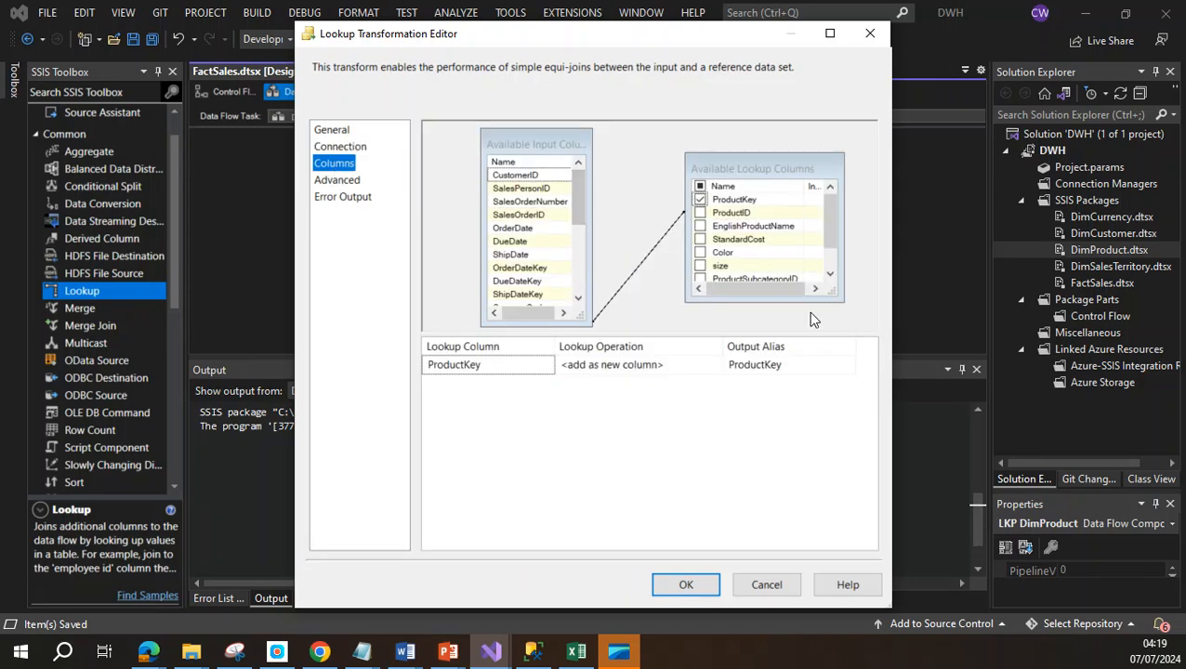
pyautogui.moveTo(826, 224)
pyautogui.mouseDown()
pyautogui.moveTo(832, 247)
pyautogui.moveTo(827, 202)
pyautogui.mouseUp()
pyautogui.moveTo(582, 207); pyautogui.dragTo(571, 258)
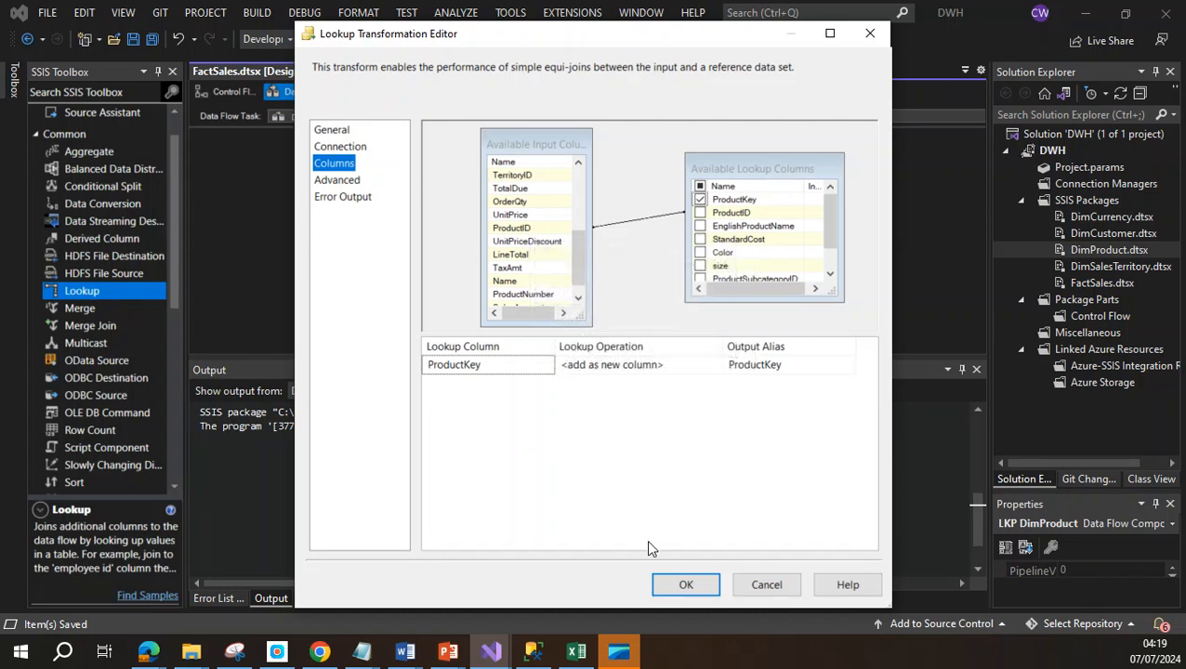
pyautogui.click(688, 584)
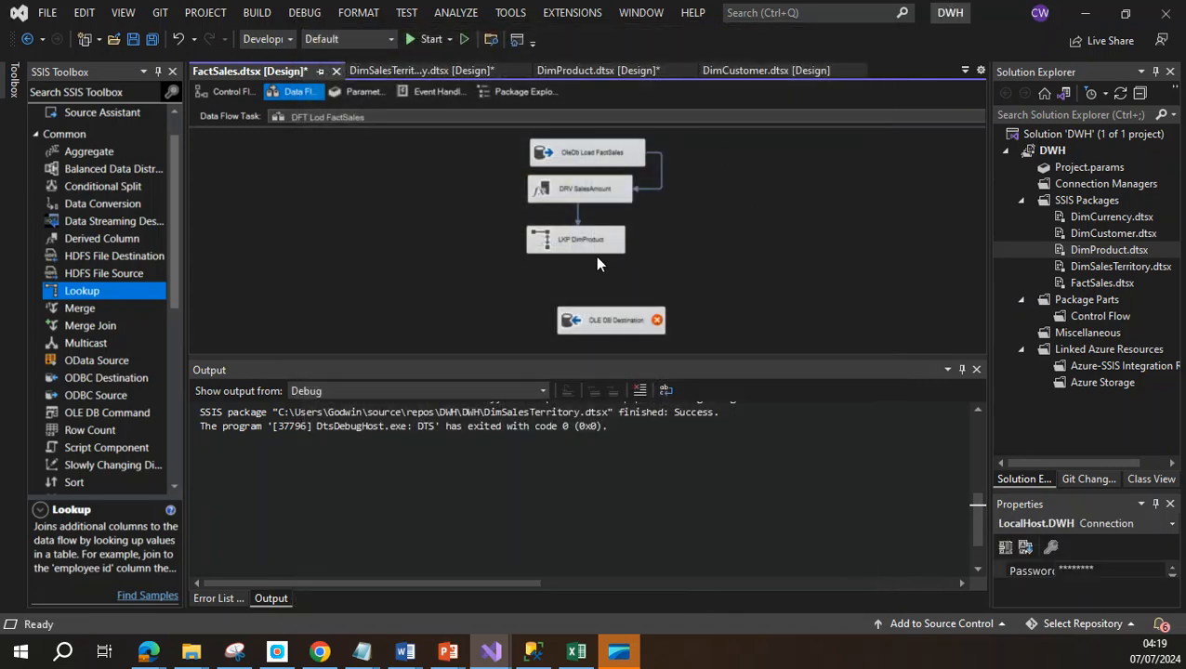
# Align LKP DimProduct and the OLE DB Destination beneath DRV SalesAmount and save the FactSales package
pyautogui.moveTo(583, 236); pyautogui.dragTo(597, 235)
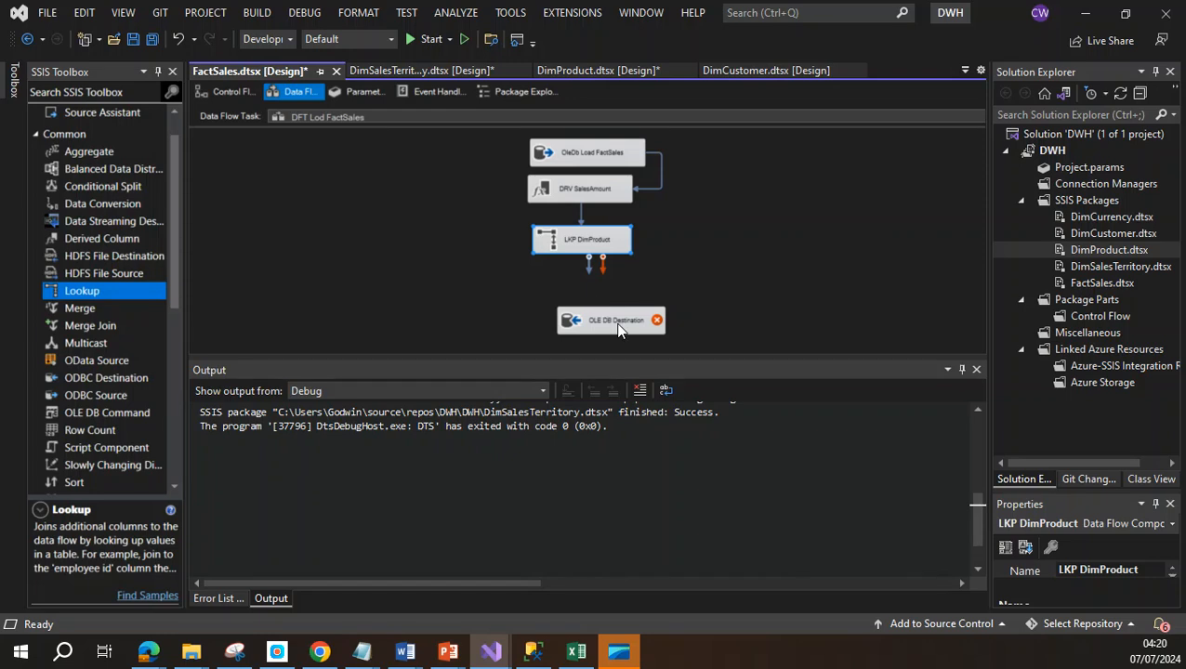
pyautogui.moveTo(603, 320); pyautogui.dragTo(571, 333)
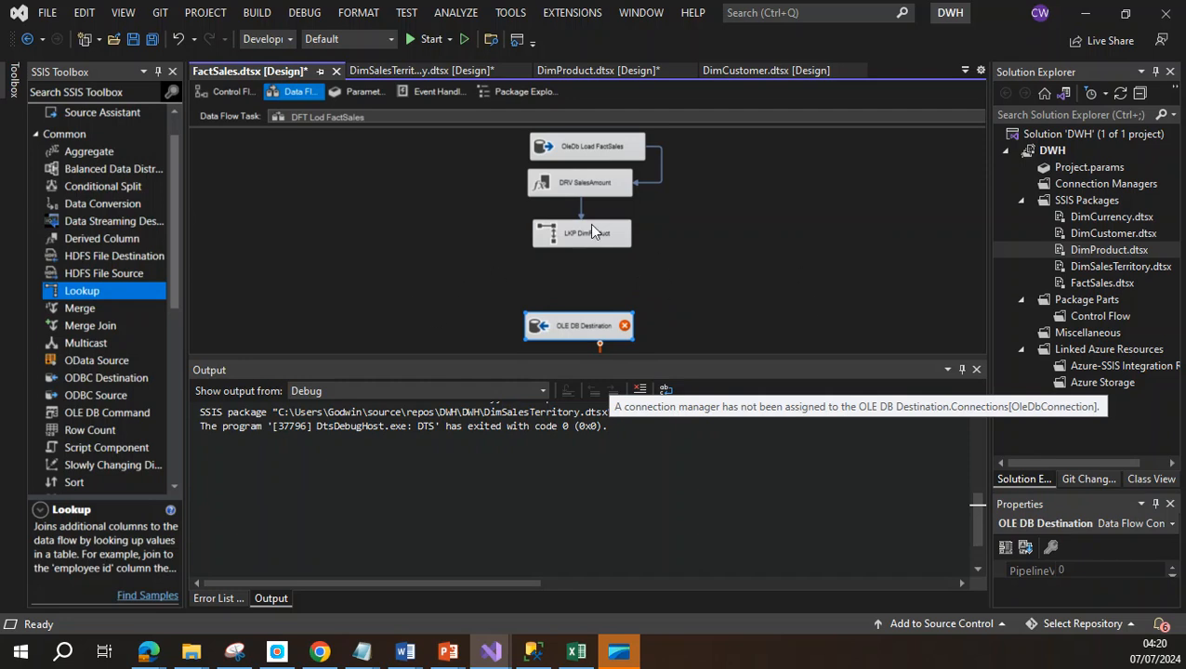
pyautogui.click(133, 42)
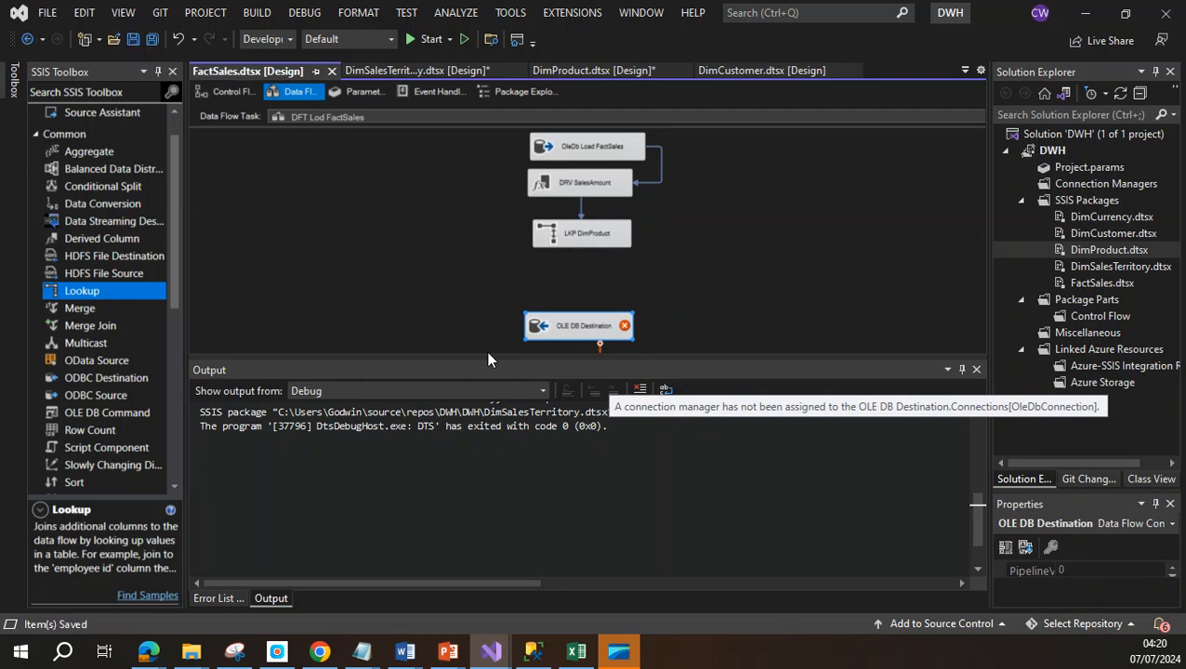